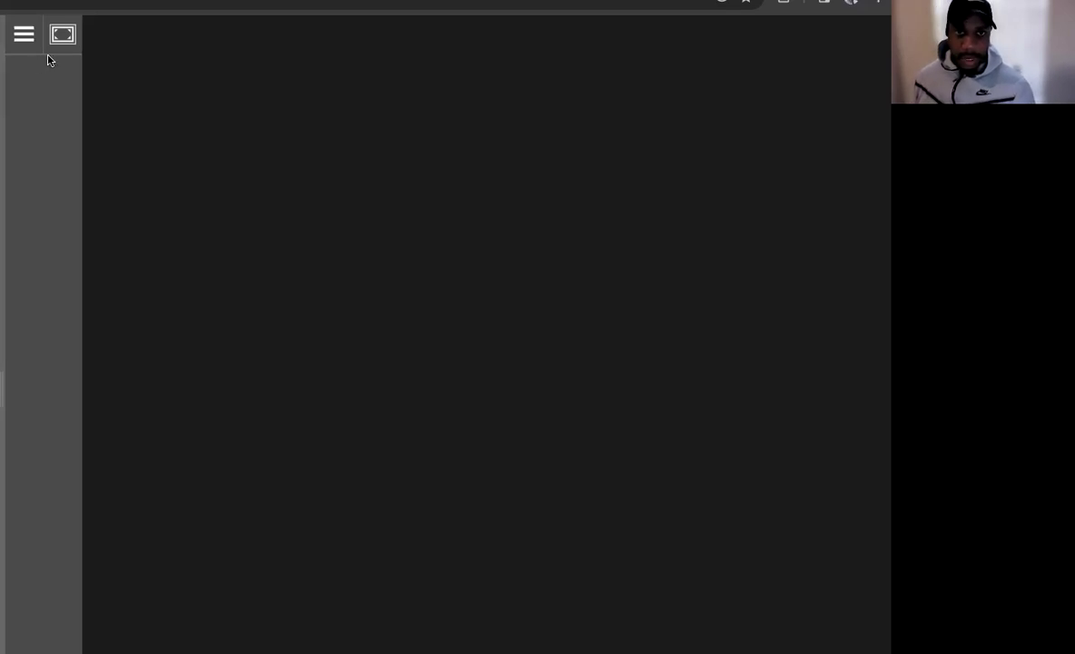
right_click(45, 2)
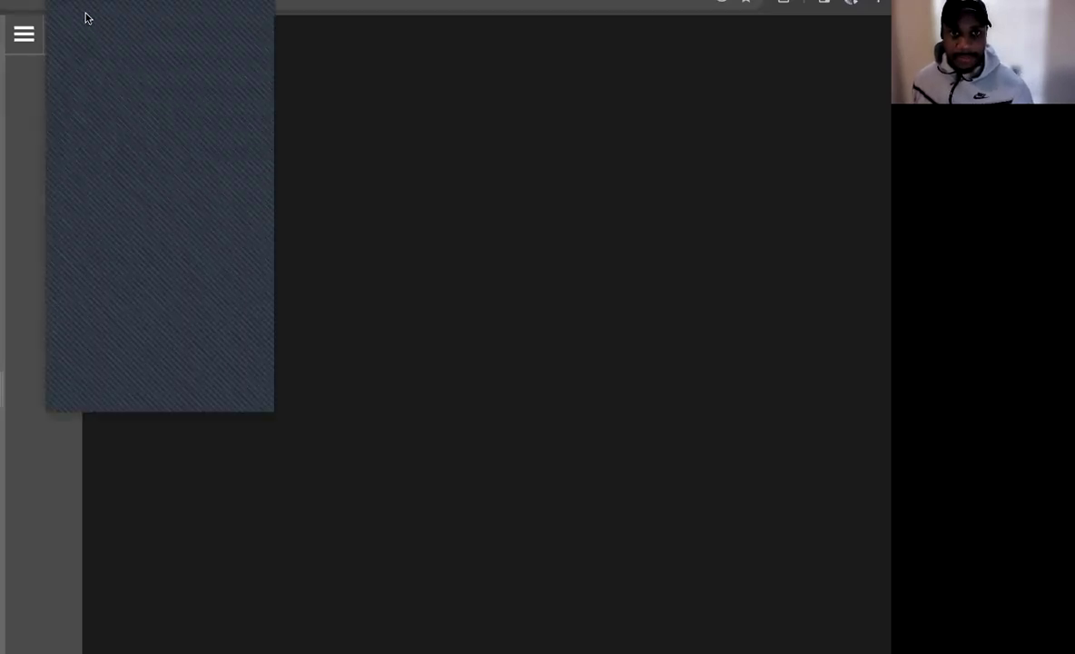
left_click(85, 15)
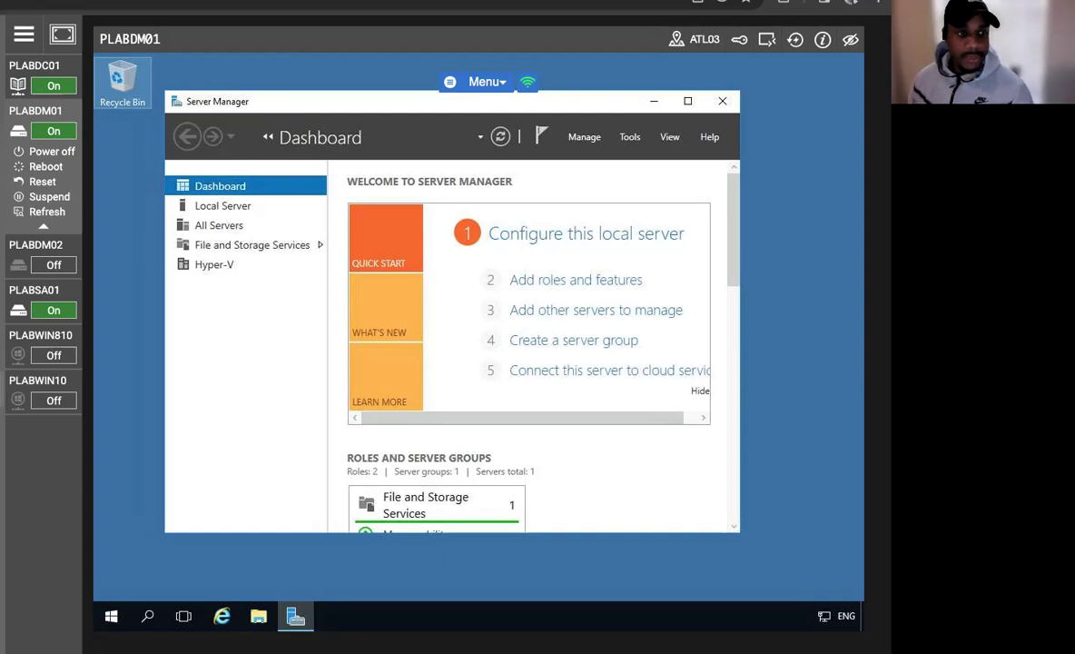
Start adding roles and features on PLABDM01 with the default installation type and destination server, and restore the connection to the device.
left_click(571, 285)
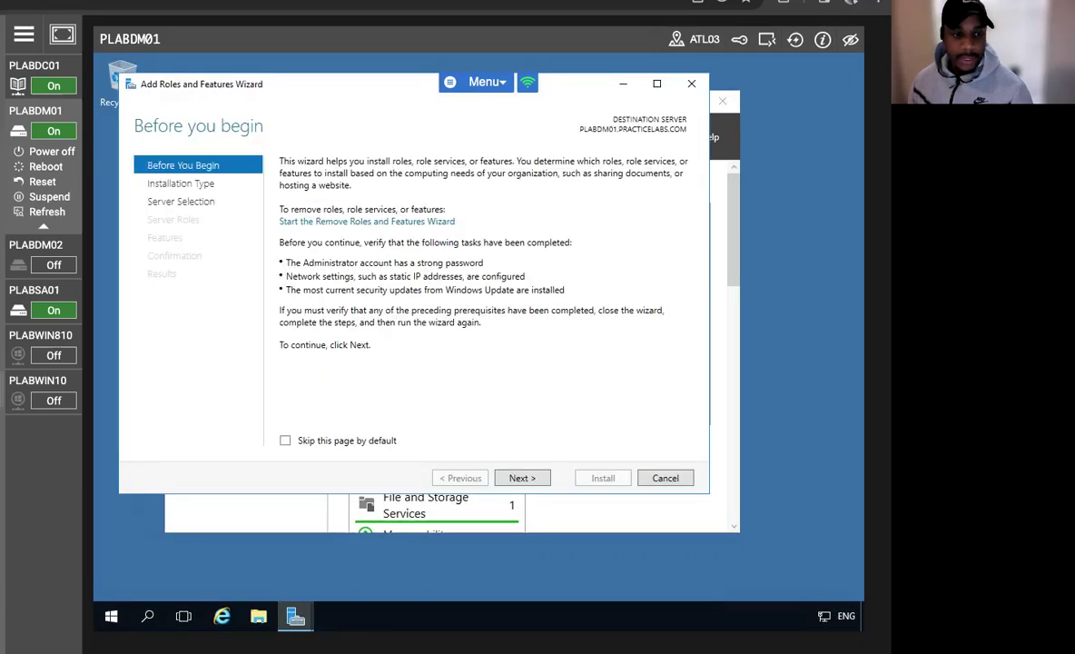
left_click(523, 478)
left_click(523, 478)
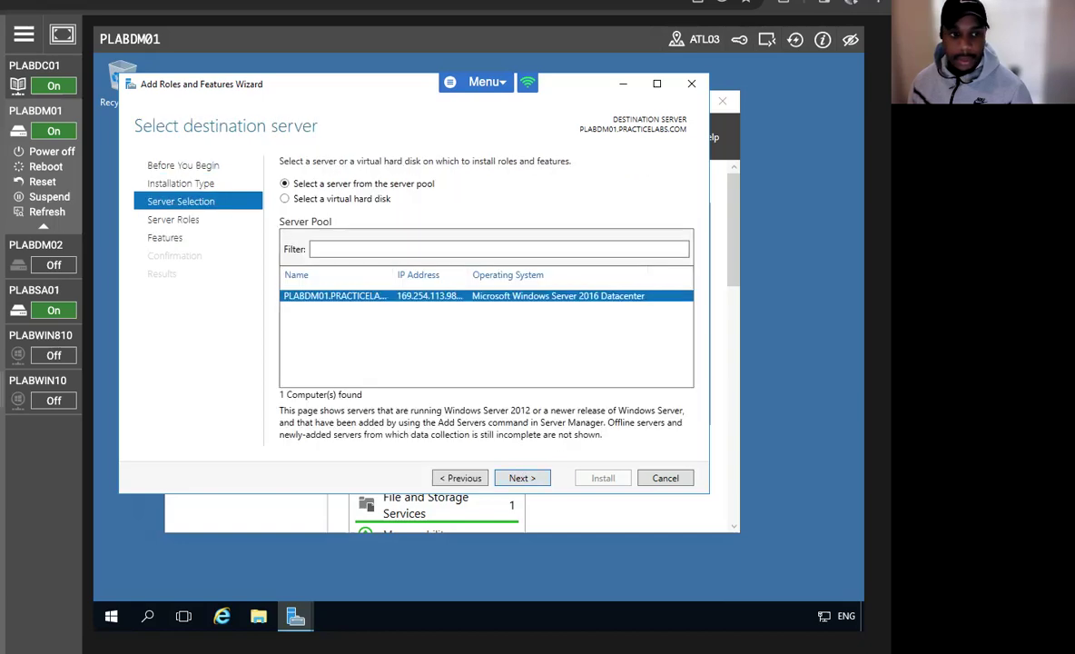
left_click(522, 478)
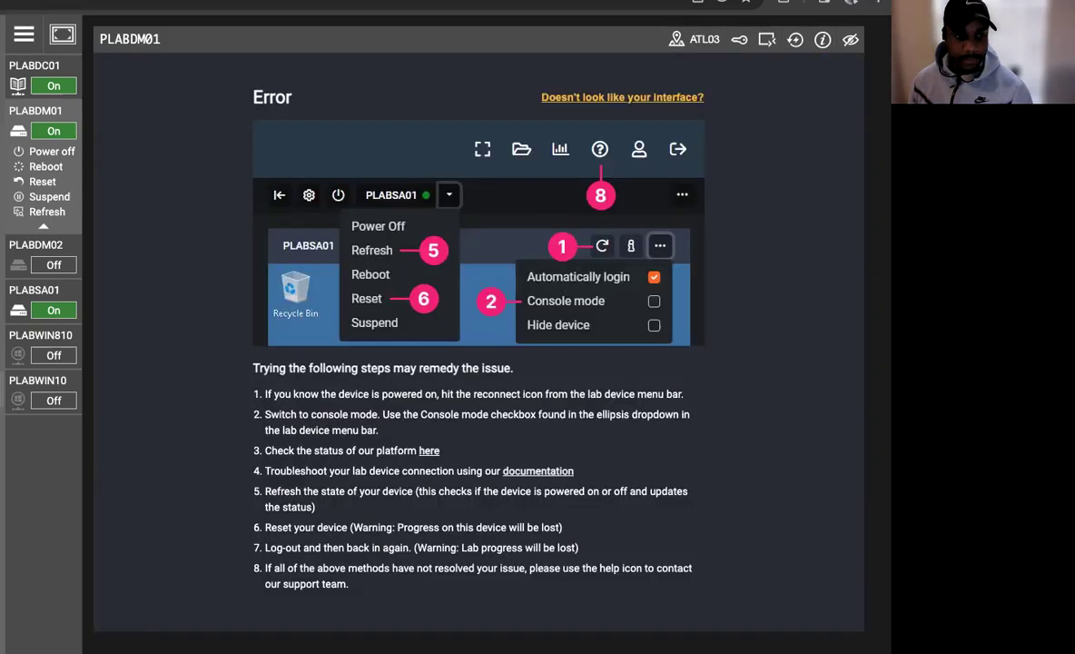
left_click(769, 41)
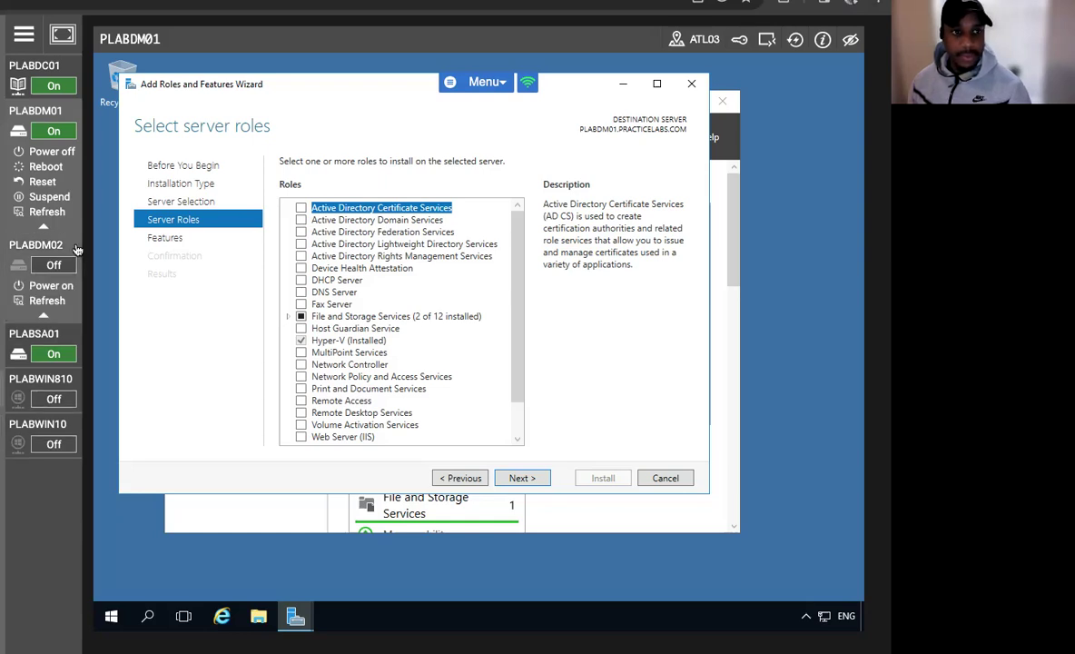
Select the Web Server (IIS) role and add its required features, including the management tools.
scroll(371, 306, "down", 1)
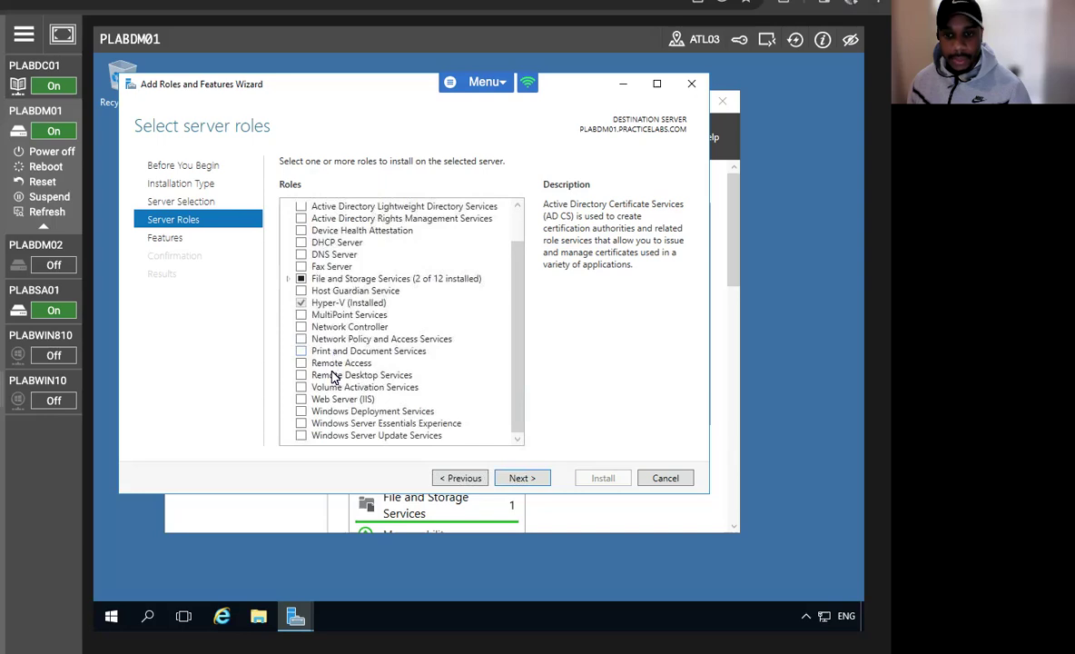
left_click(301, 400)
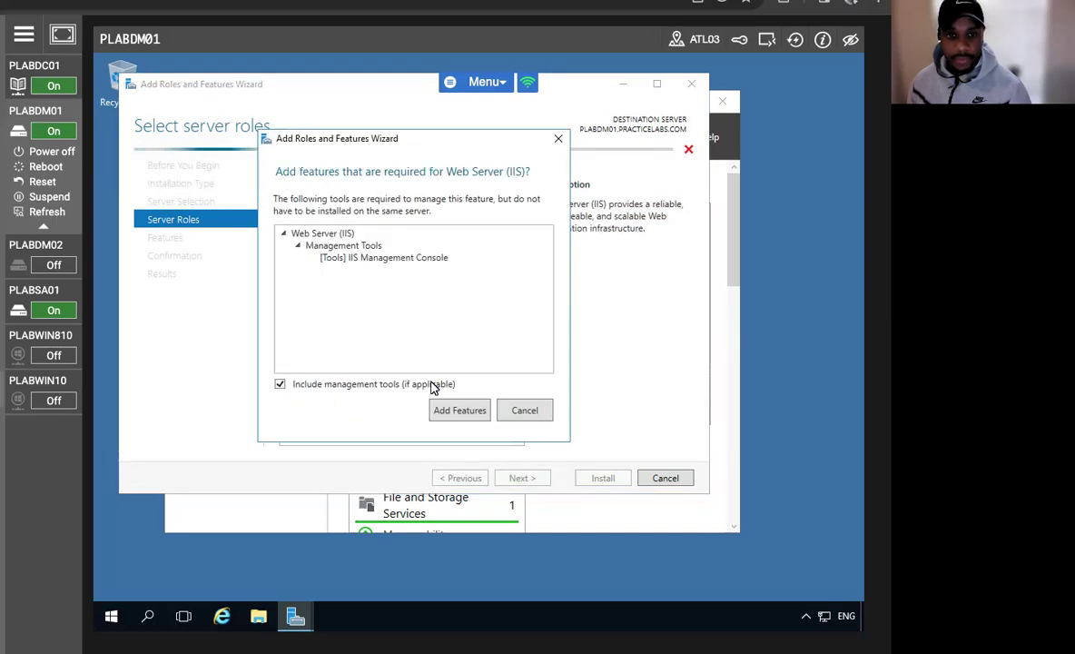
left_click(465, 412)
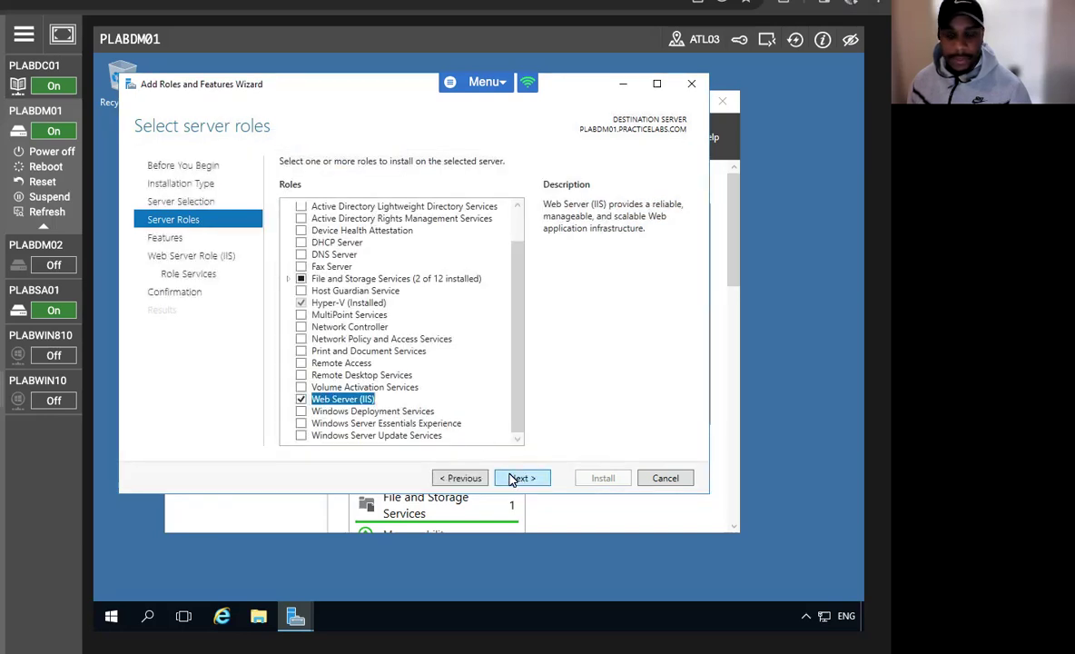
Keep the default features and IIS role services, and install the Web Server role on PLABDM01.
left_click(519, 478)
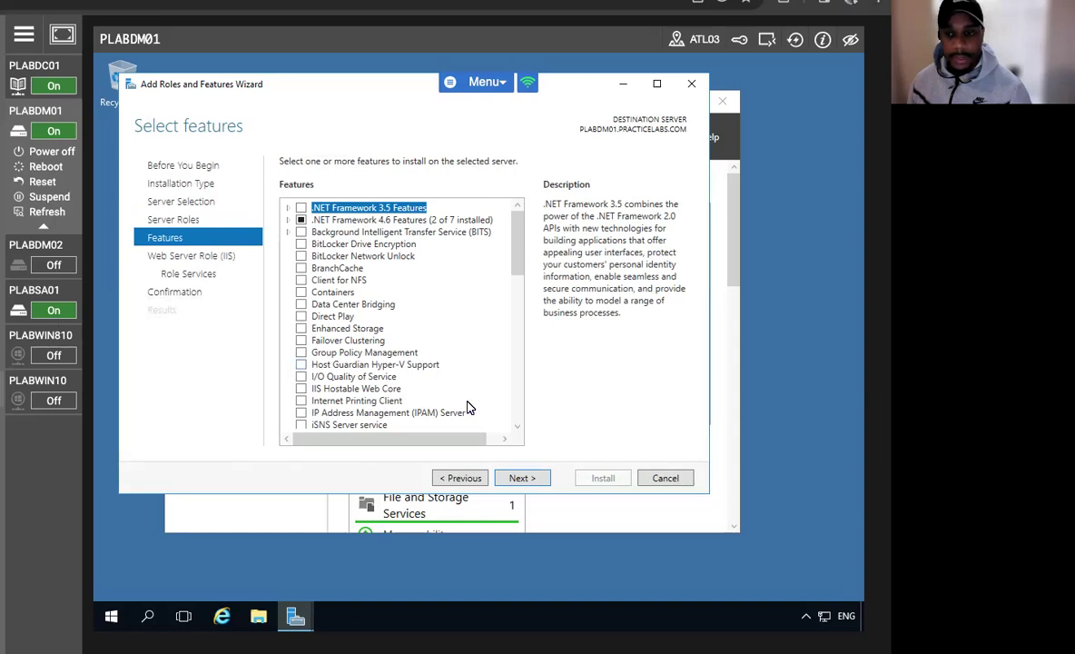
left_click(522, 478)
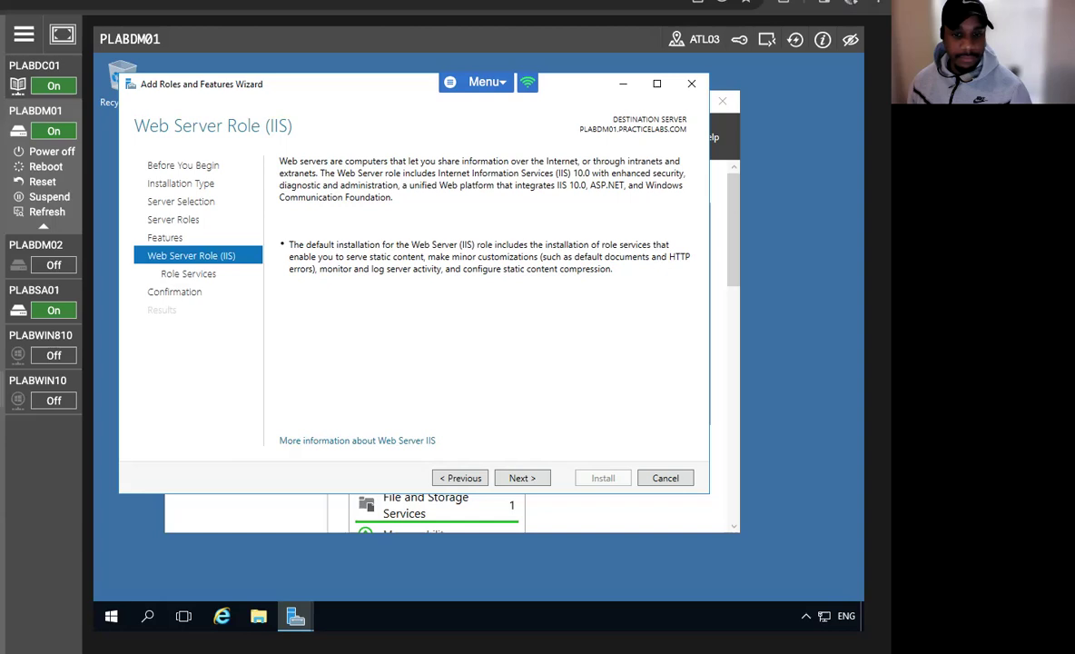
left_click(522, 478)
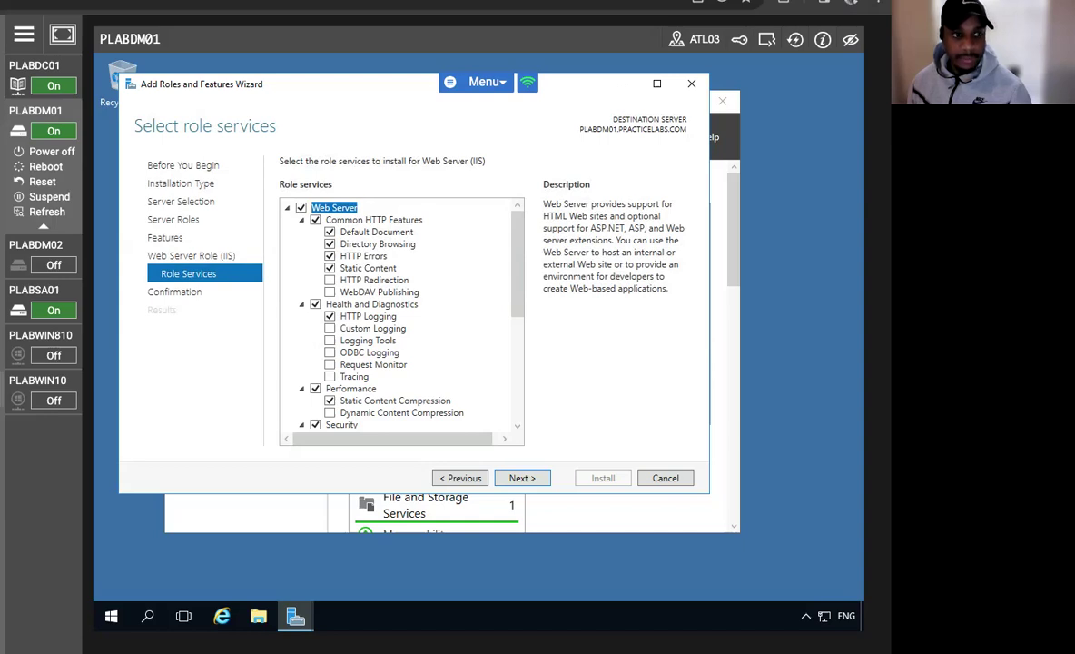
left_click(516, 478)
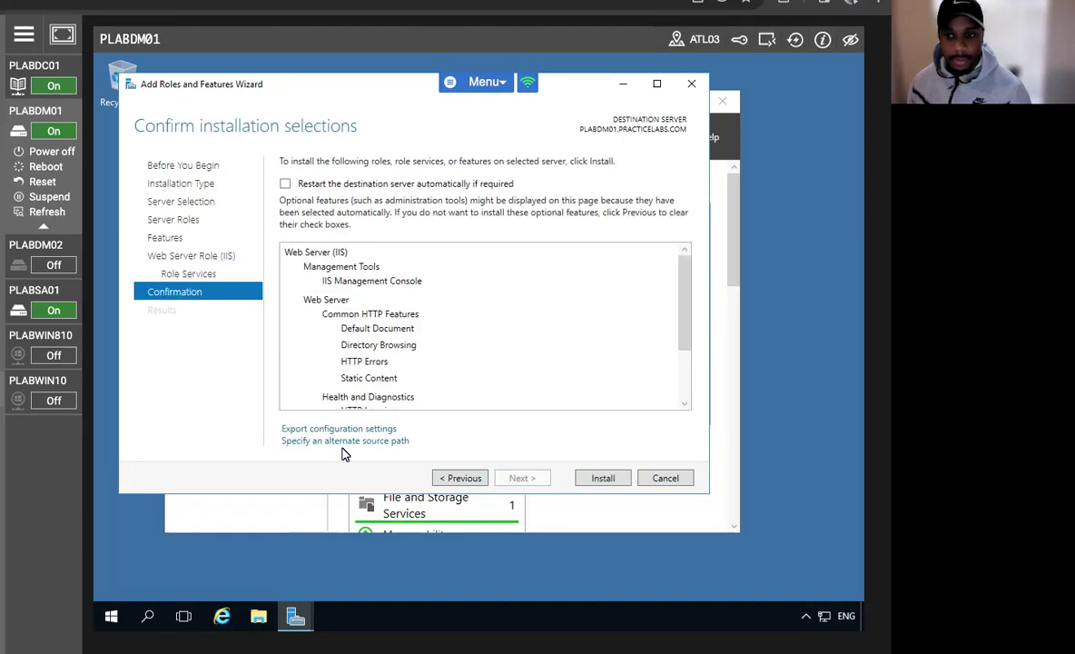
left_click(602, 478)
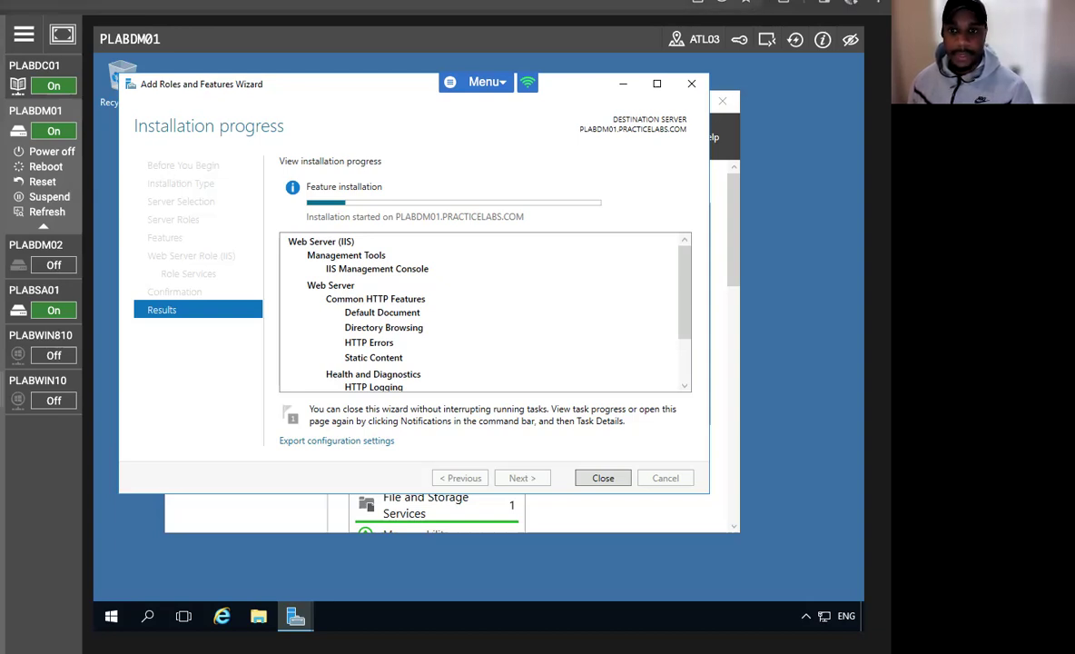
Close the Add Roles and Features Wizard and minimize Server Manager on PLABDM01.
right_click(46, 2)
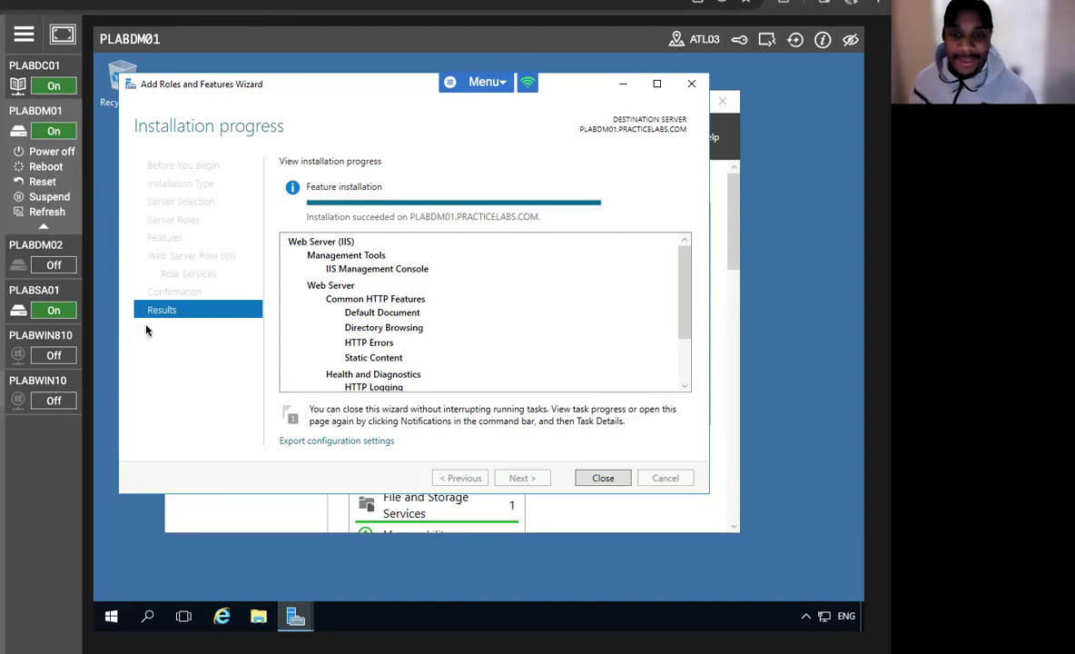
left_click(598, 477)
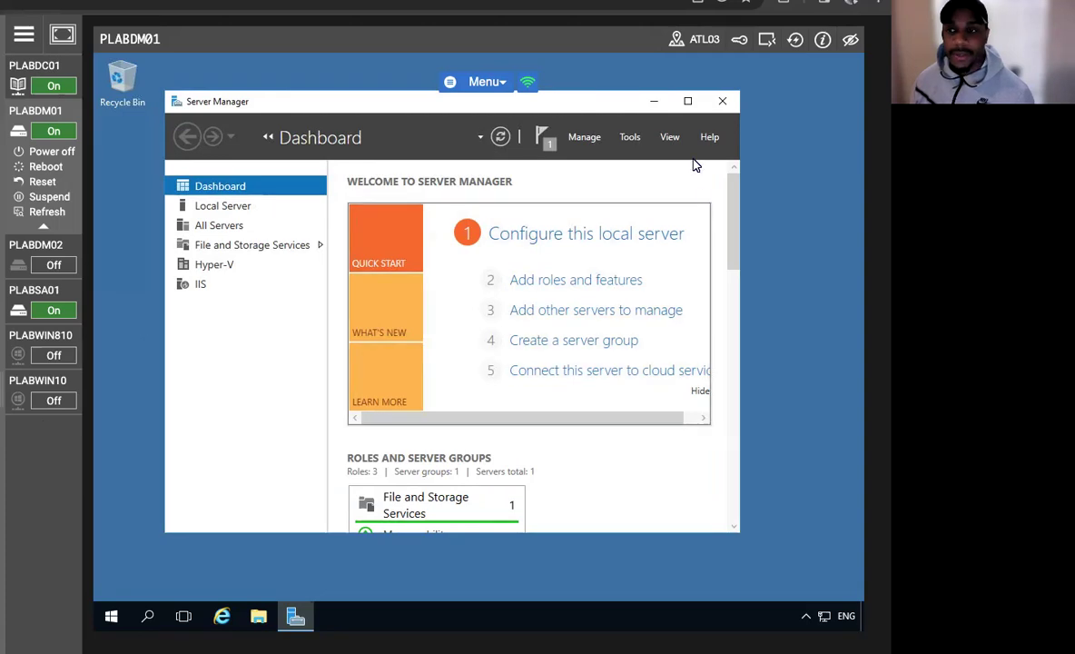
left_click(654, 101)
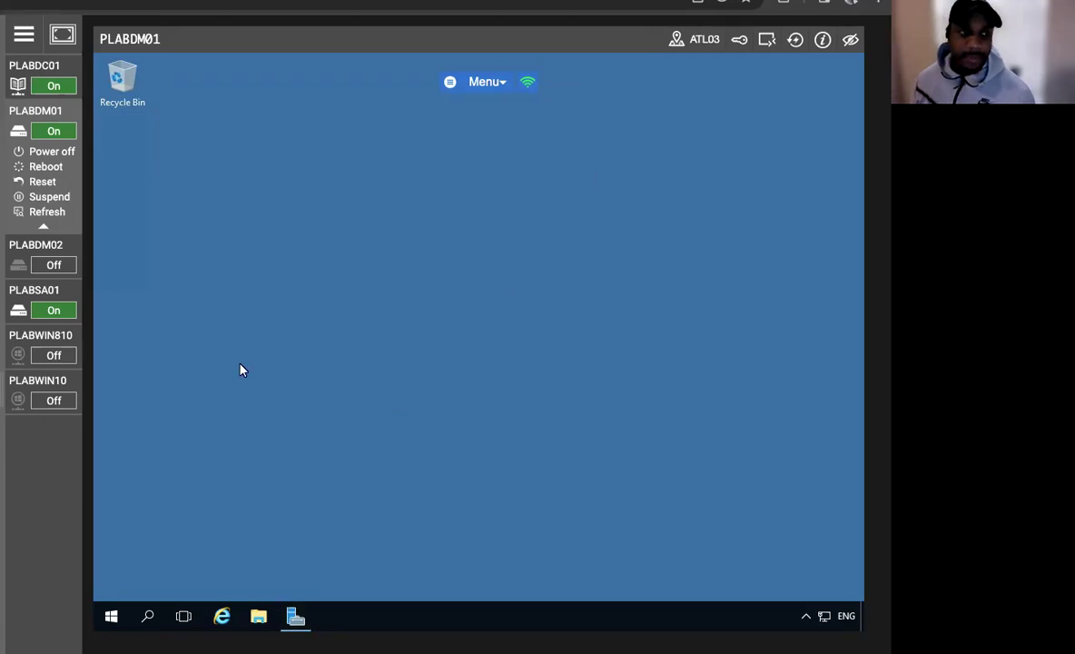
Switch to the PLABSA01 server and start adding roles and features from its Server Manager, dismissing the data-collection notice.
mouse_move(16, 342)
left_click(15, 300)
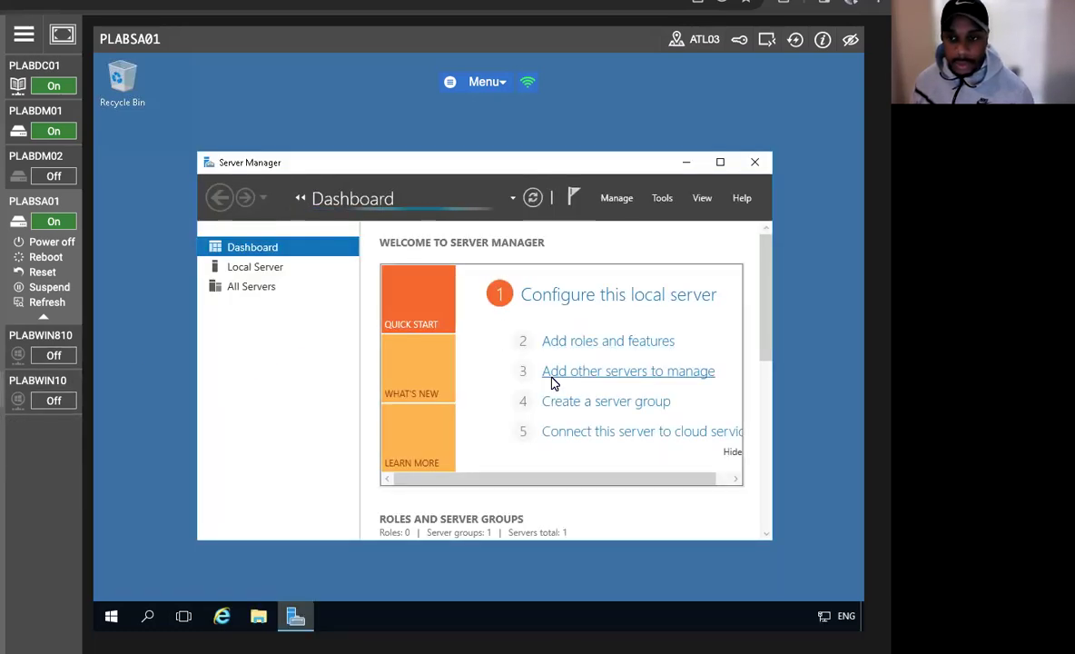
left_click(593, 341)
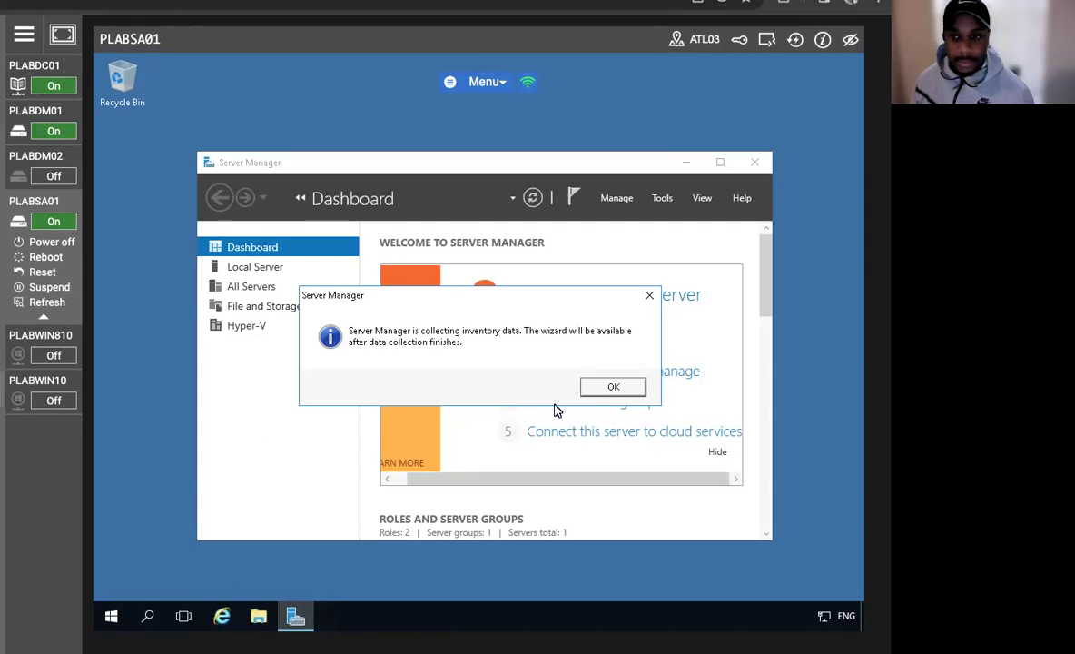
left_click(614, 388)
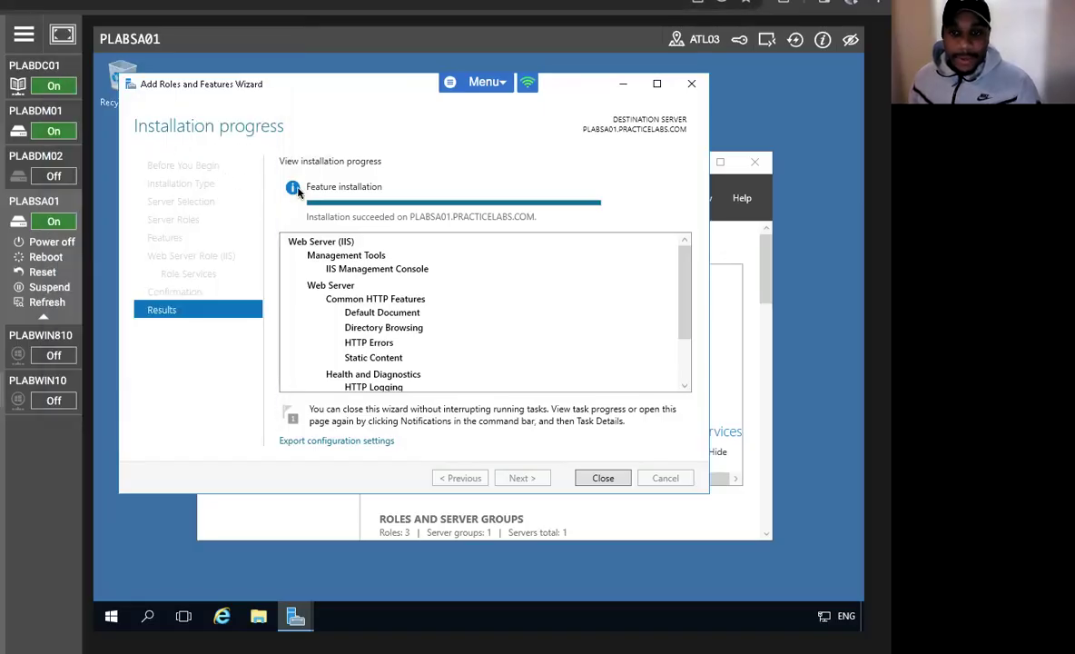
Close the Add Roles and Features Wizard on PLABSA01 and, after reconnecting to the device, minimize Server Manager.
left_click(602, 475)
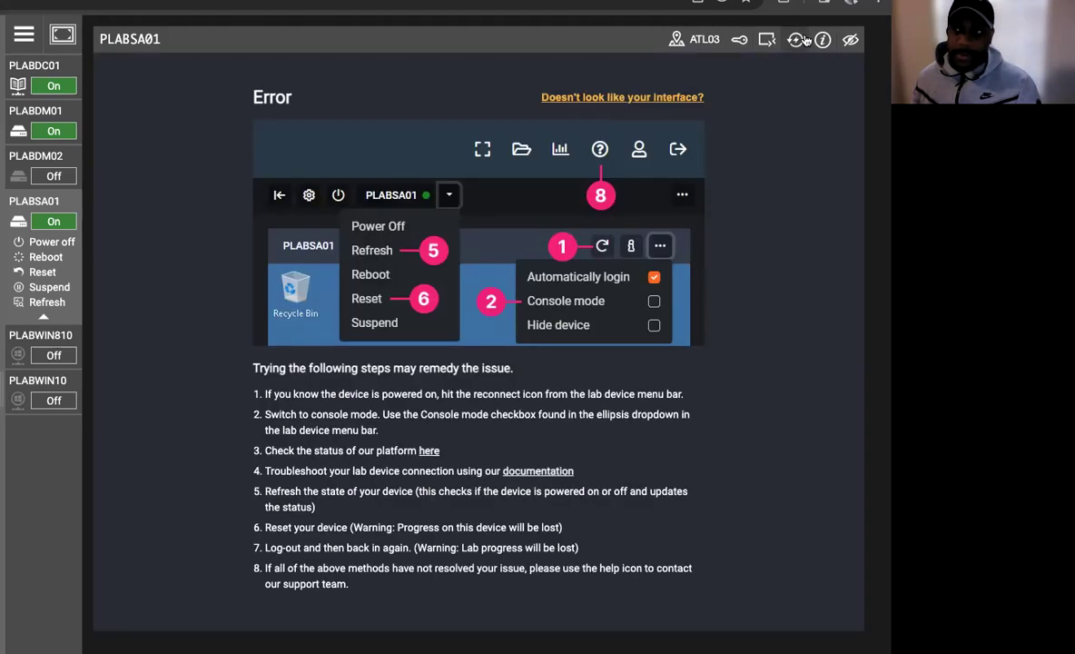
left_click(799, 40)
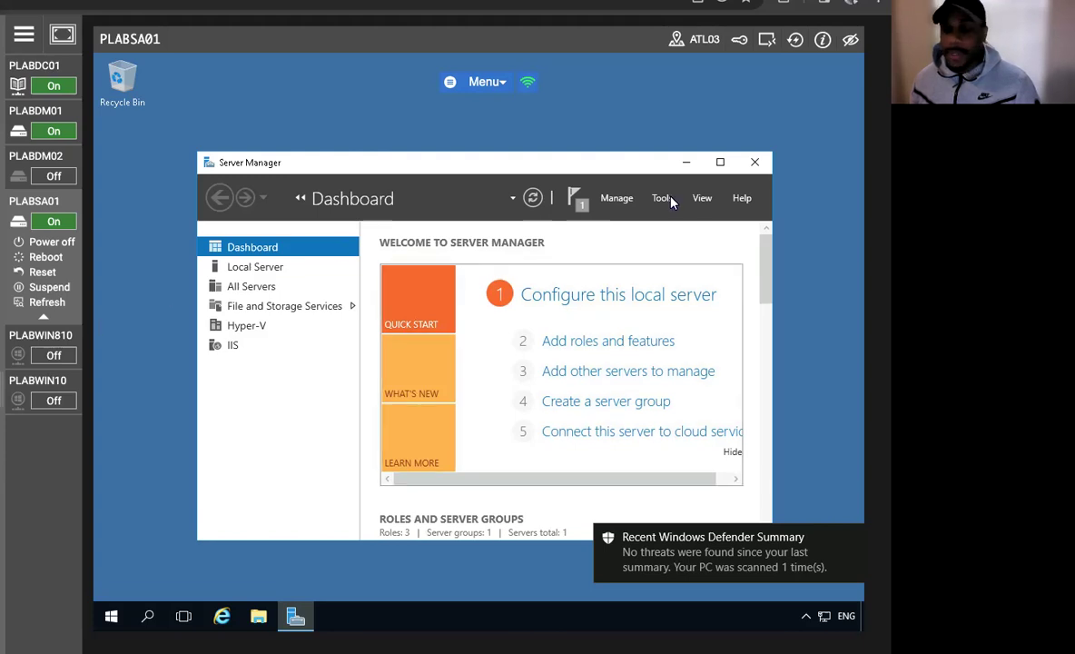
left_click(686, 163)
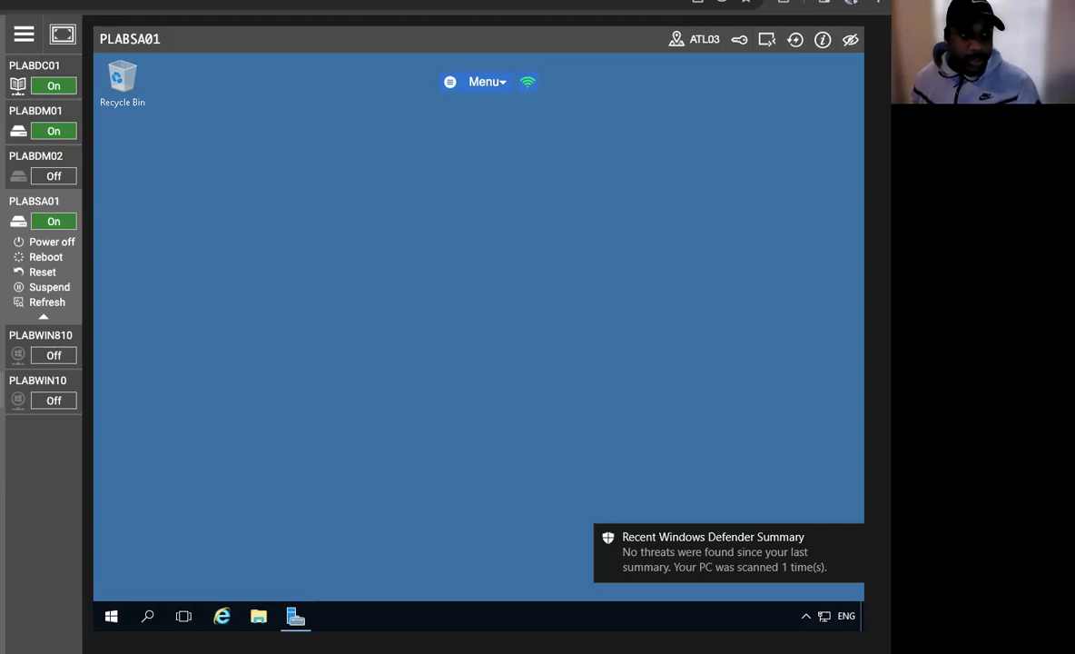
Open Windows PowerShell on PLABSA01 and change to the root of the C: drive with cd\.
left_click(111, 616)
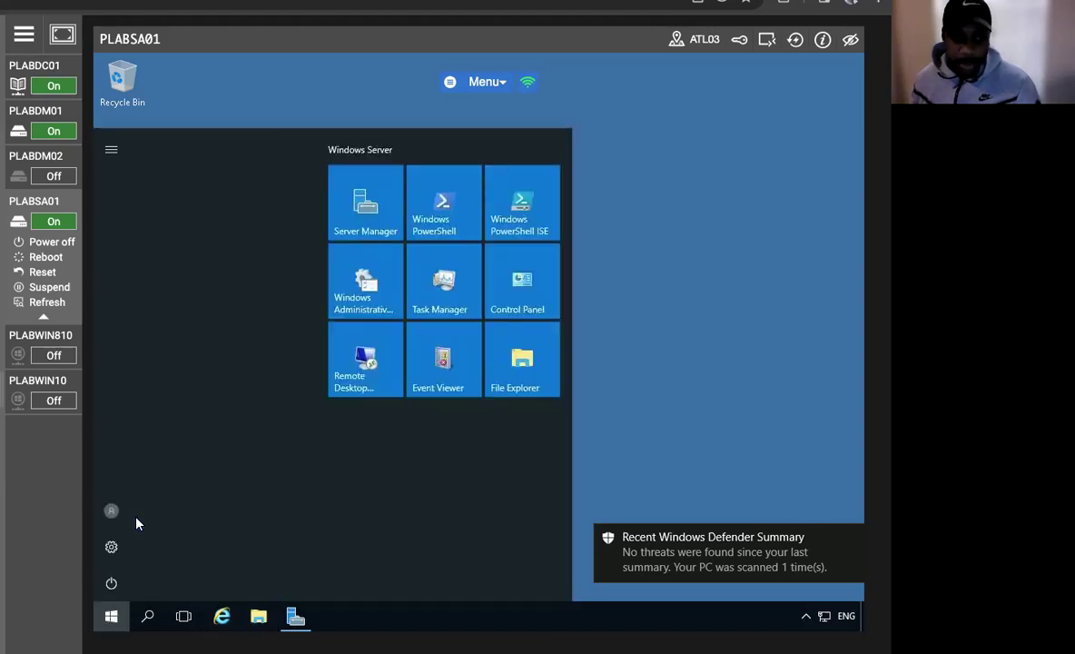
left_click(410, 195)
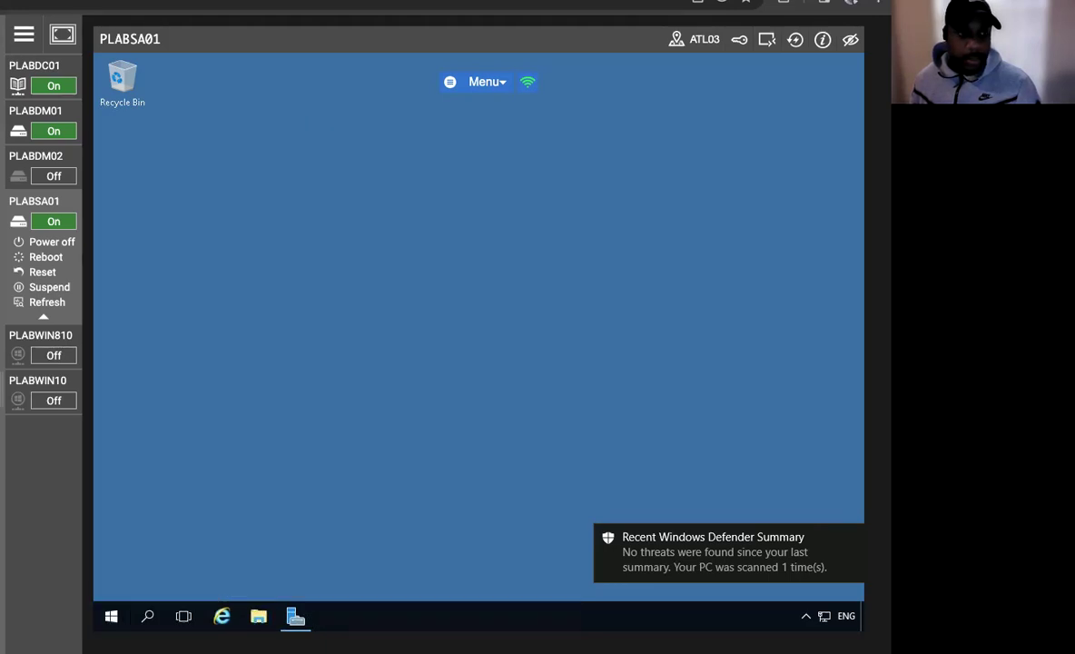
type("cd\\")
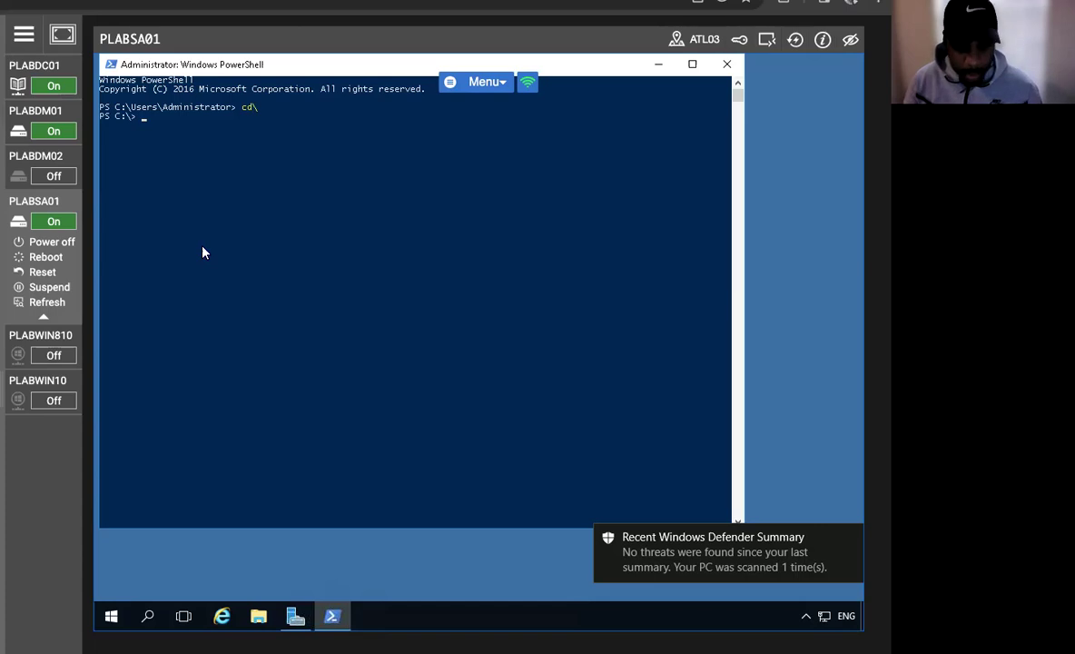
Install network load balancing by running "Install-WindowsFeature -Name nlb -IncludeAllSubFeature -IncludeManagementTools".
type("Install-Wnd")
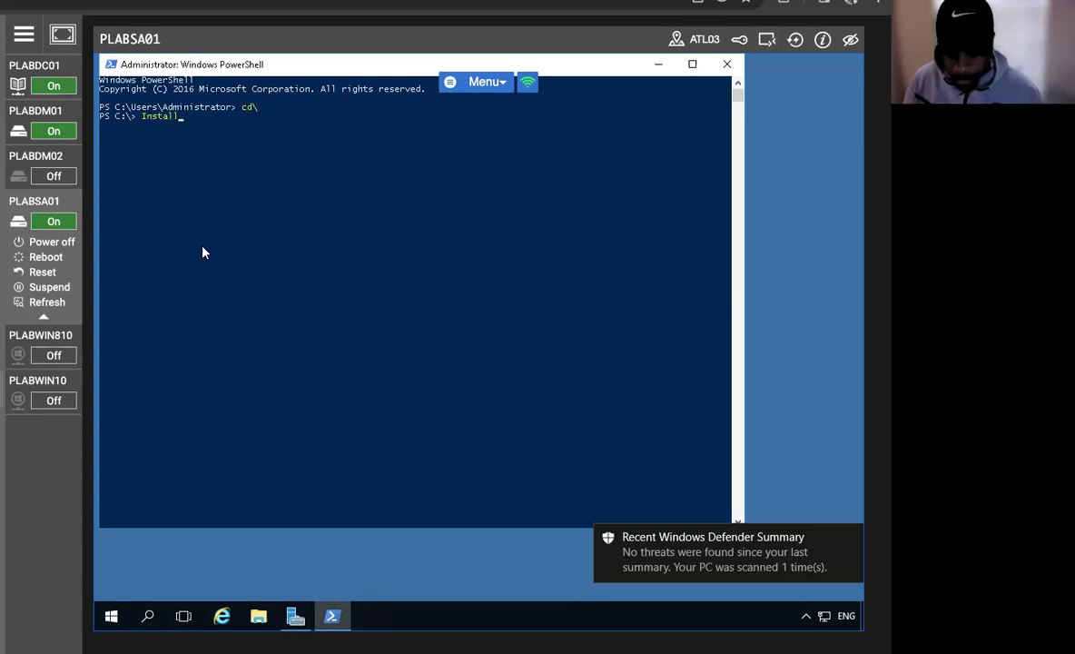
key("BackSpace")
key("BackSpace")
type("indows")
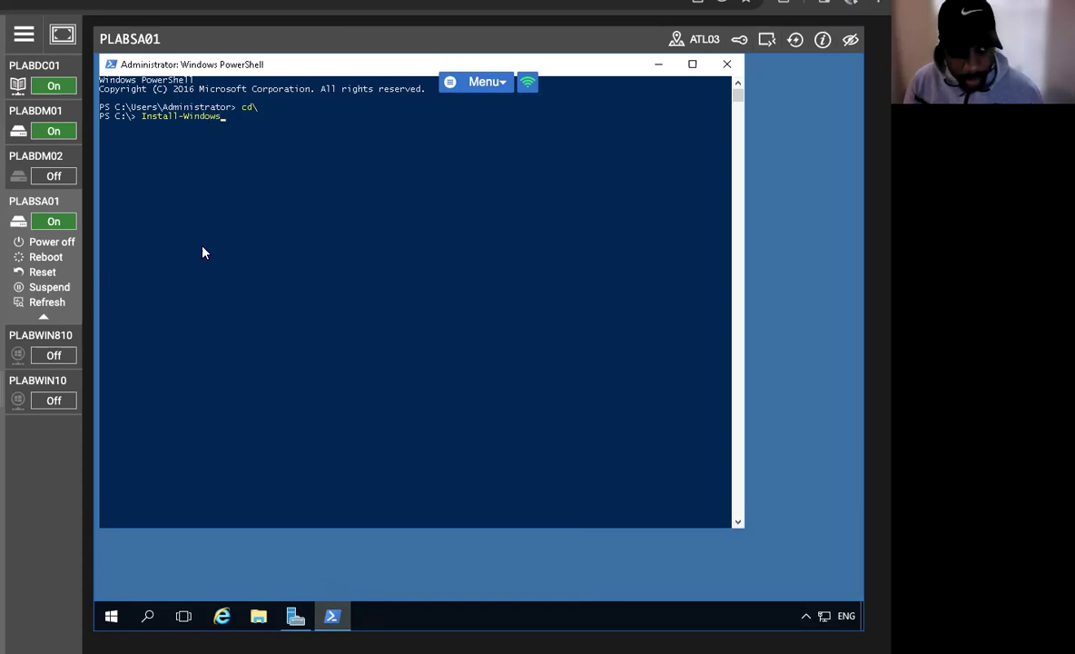
type("Feature")
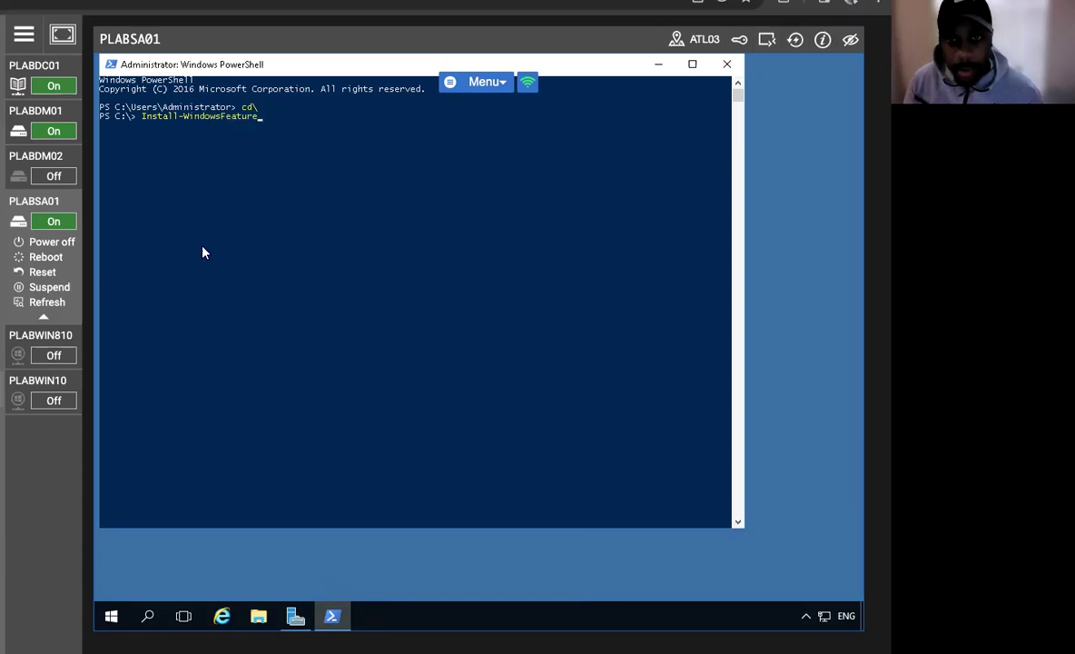
type(" -N")
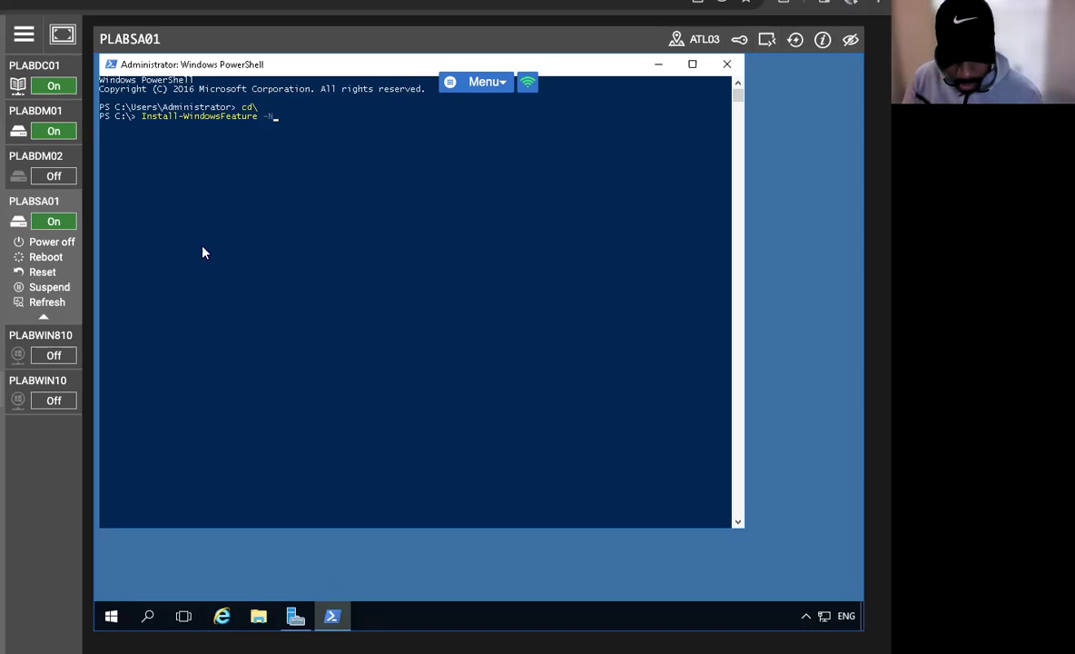
type("ame n;l")
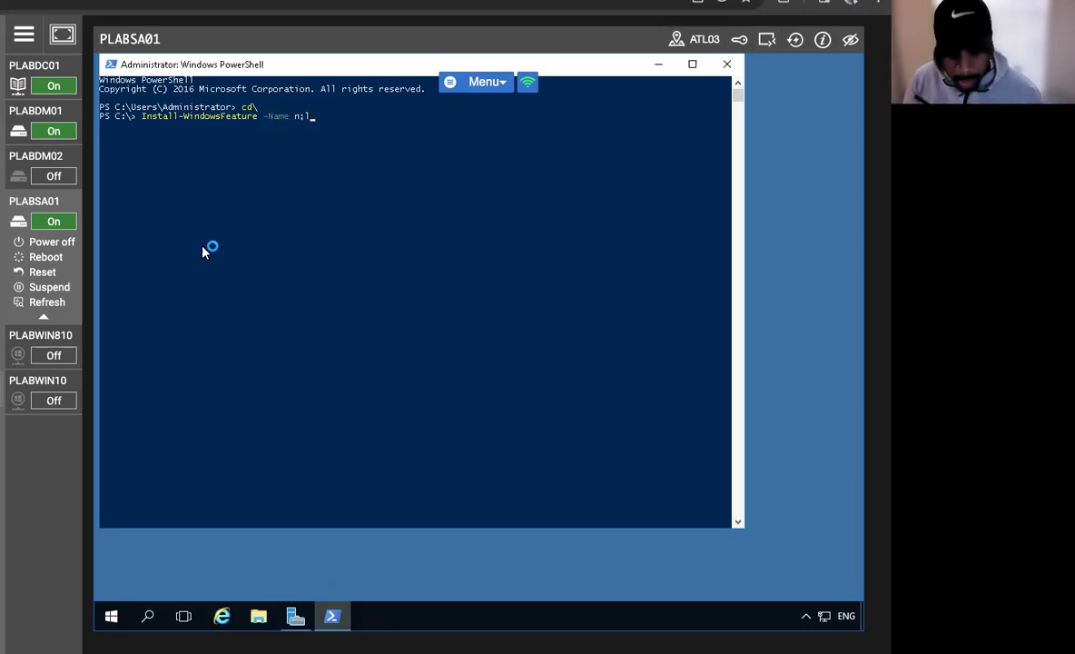
key("BackSpace")
key("BackSpace")
type("lb -IncludeAllSubFeature -IncludeM")
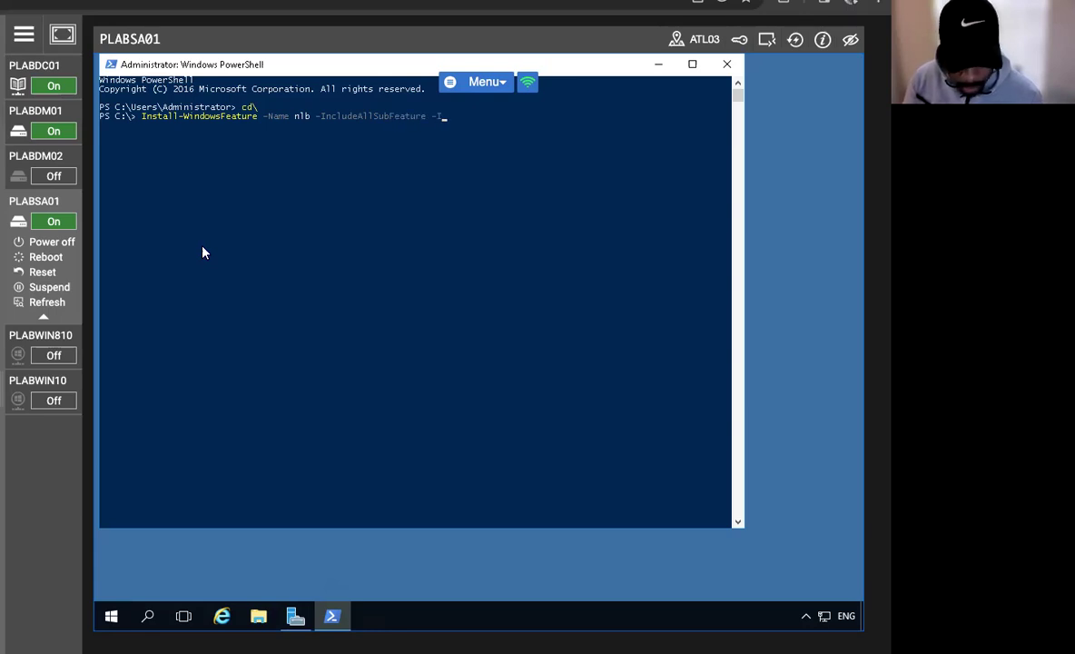
type("ana")
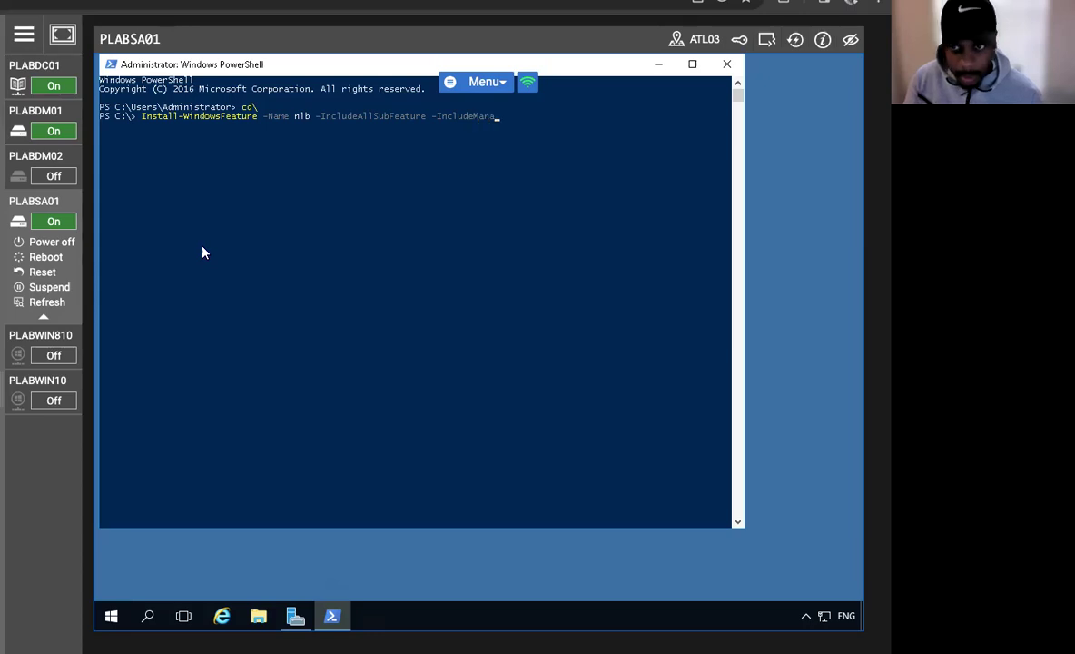
type("gementTools")
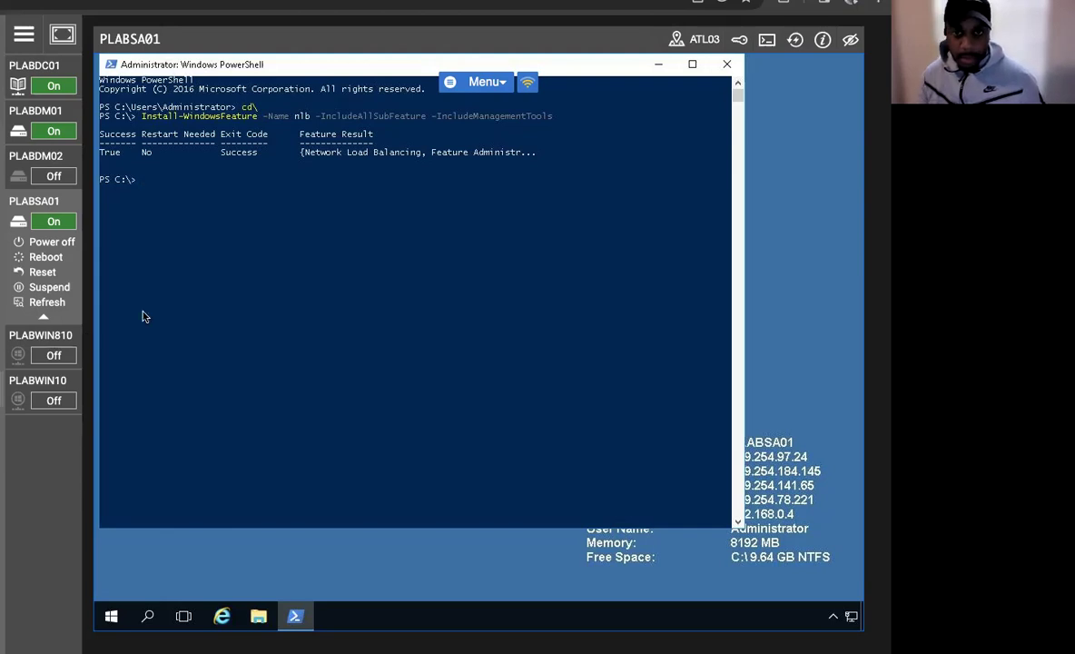
Close the PowerShell session on PLABSA01 by running "exit".
left_click(144, 181)
type("exit")
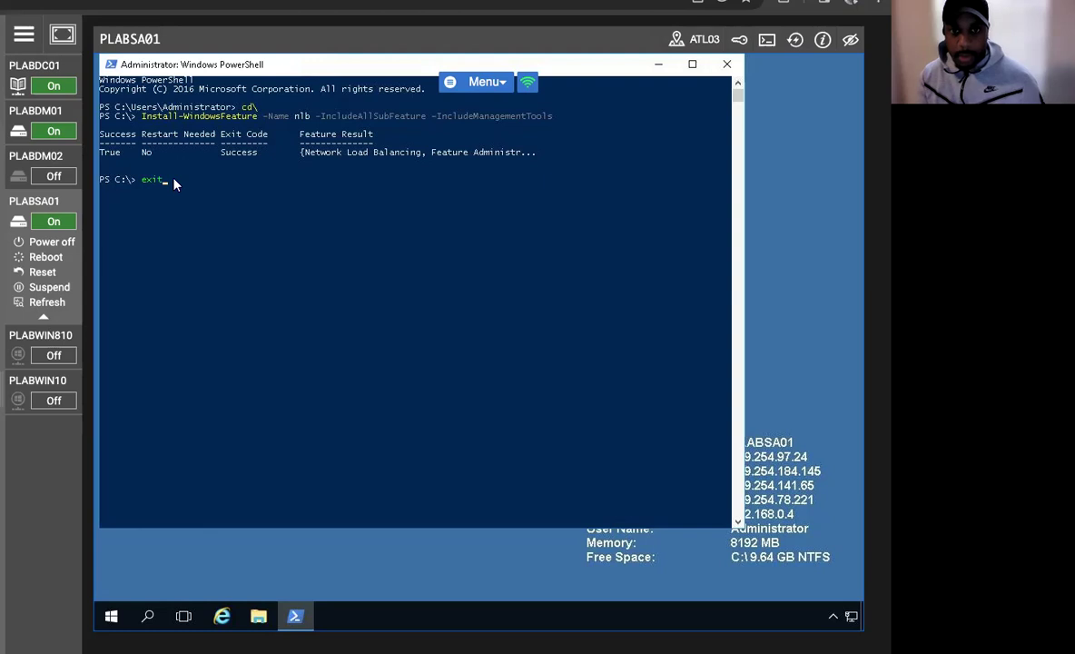
key("Return")
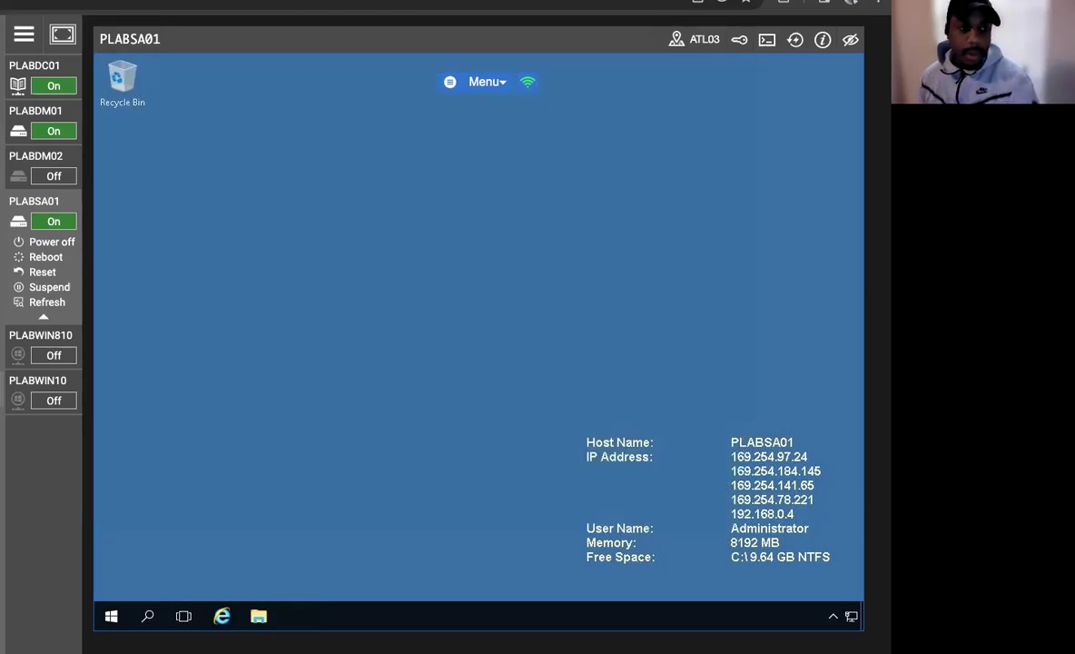
Switch to the PLABDM01 server, open Windows PowerShell and change to the root of the C: drive with cd\.
left_click(41, 110)
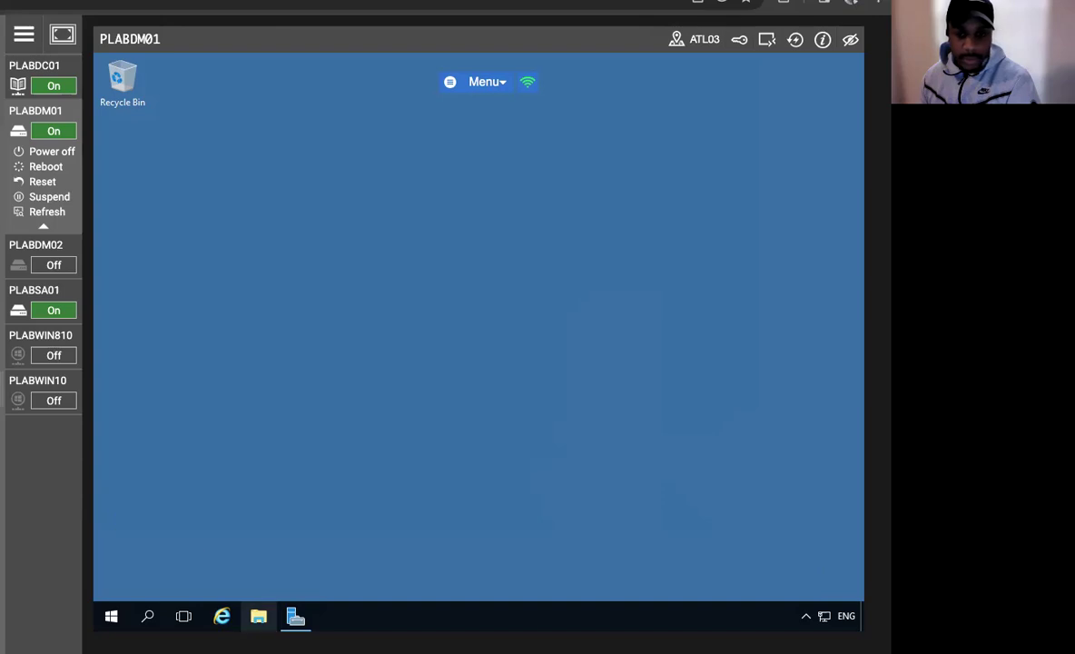
left_click(111, 617)
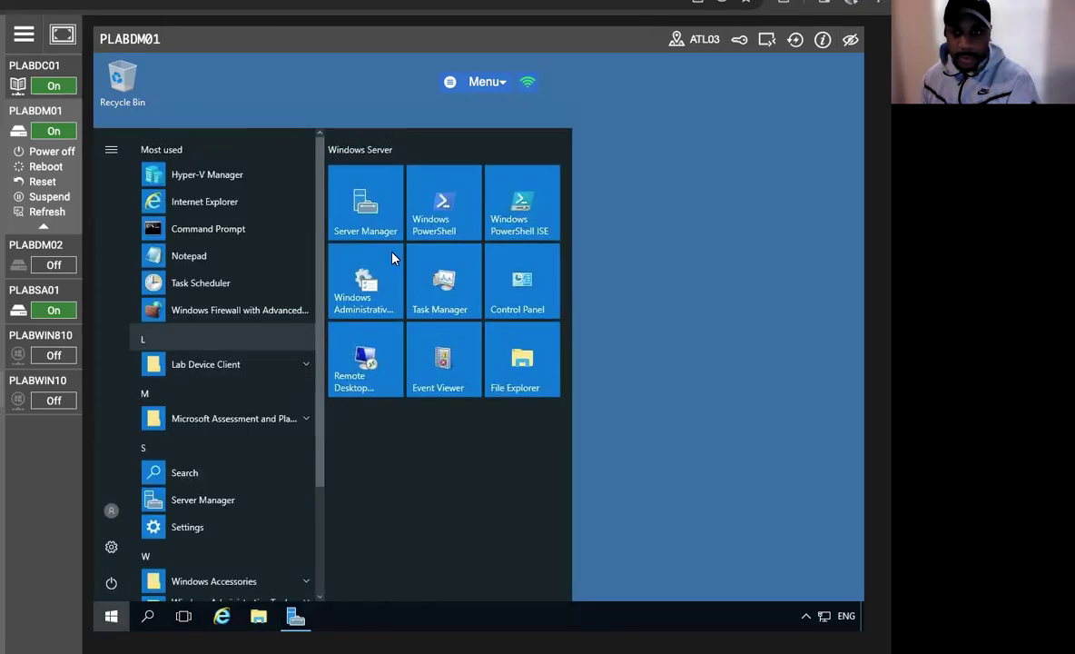
left_click(434, 214)
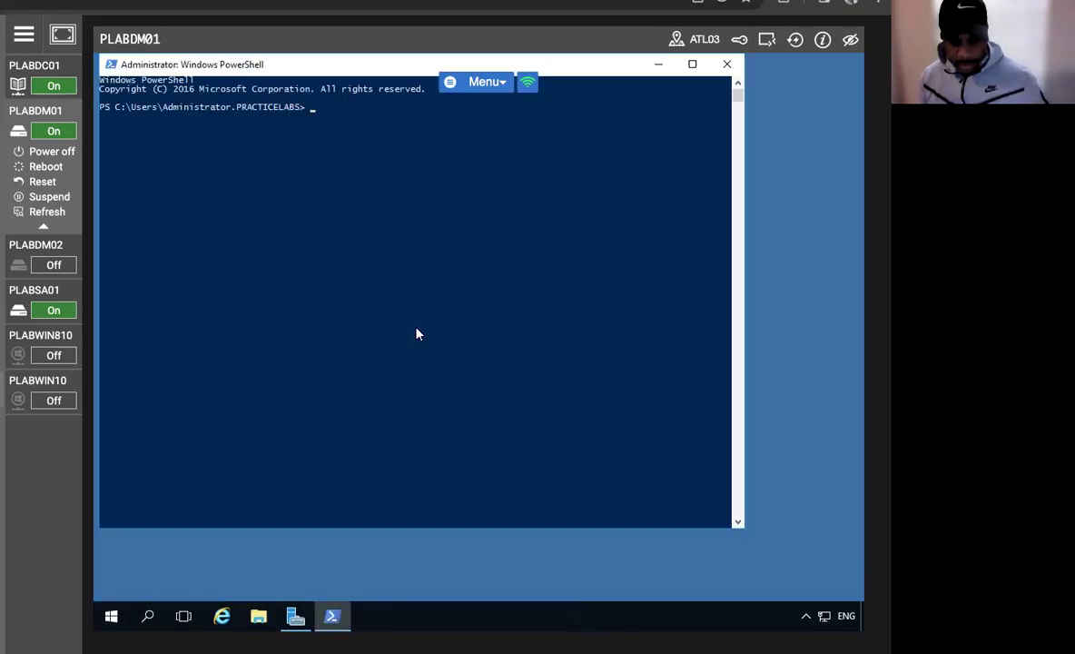
type("cd\\")
key("Return")
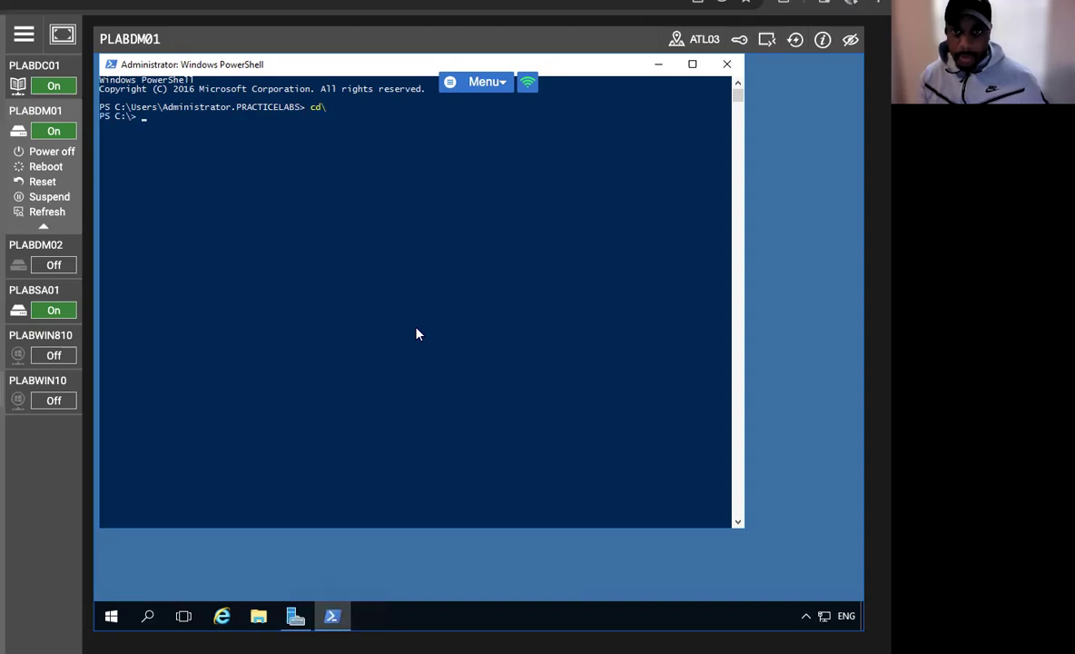
Install network load balancing on PLABDM01 by running "Install-WindowsFeature -Name nlb -IncludeAllSubFeature -IncludeManagementTools".
type("Inst")
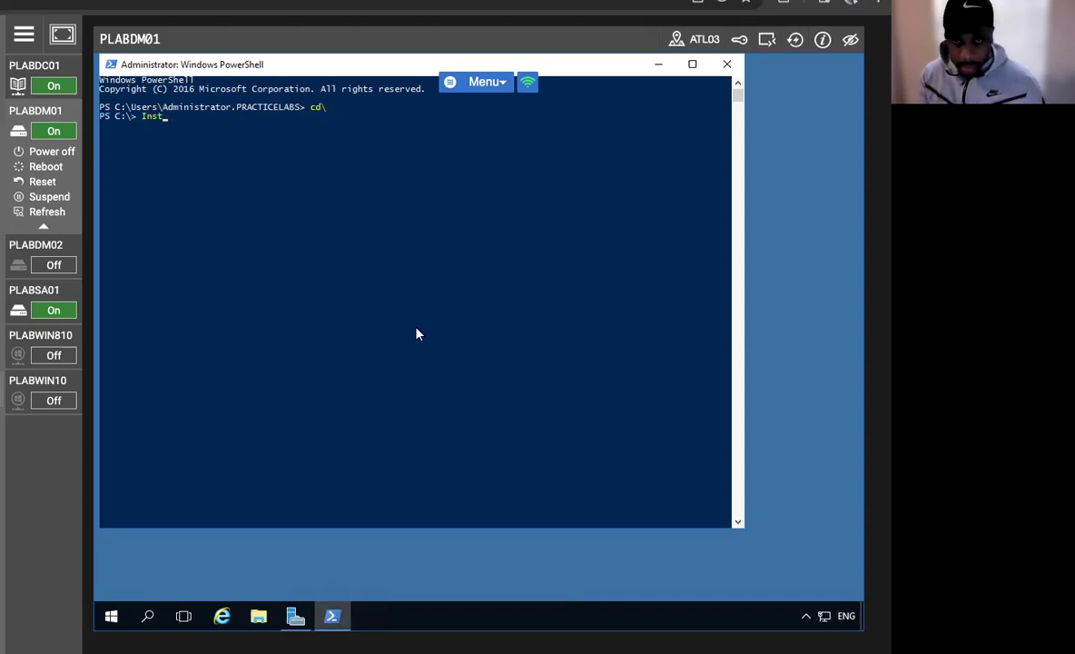
type("all-Wind")
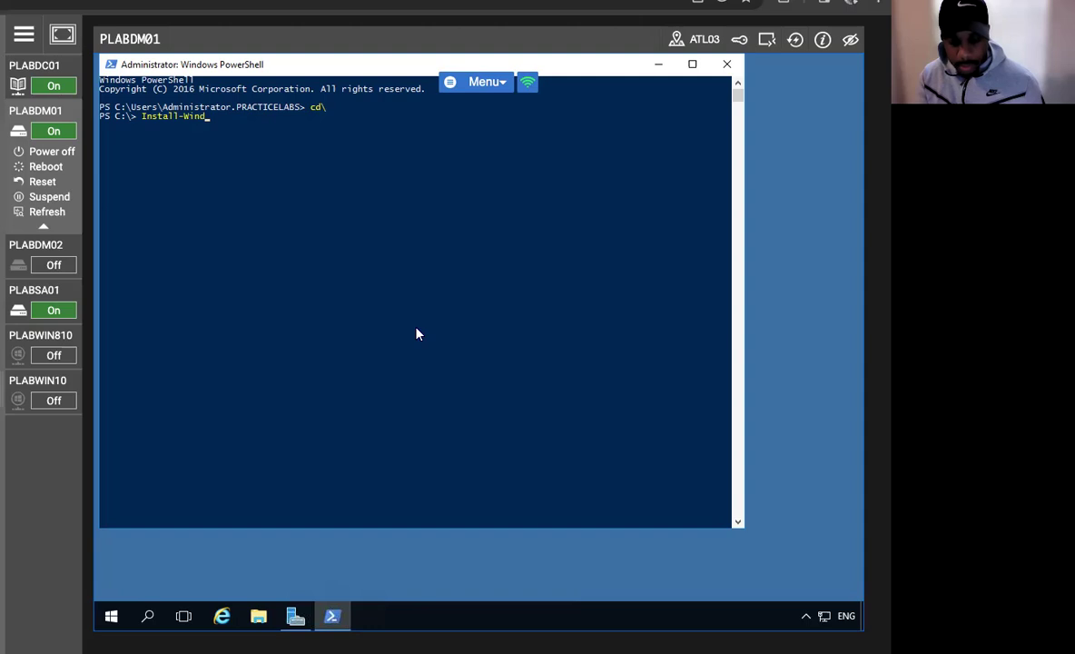
type("owsFeatu")
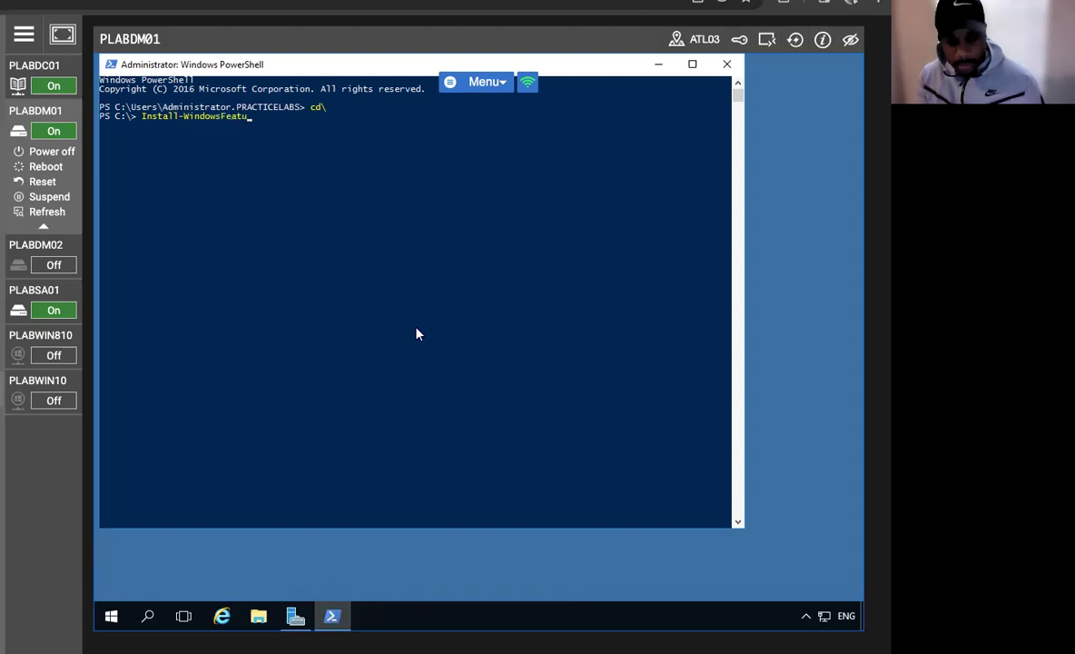
type("re -Name nl")
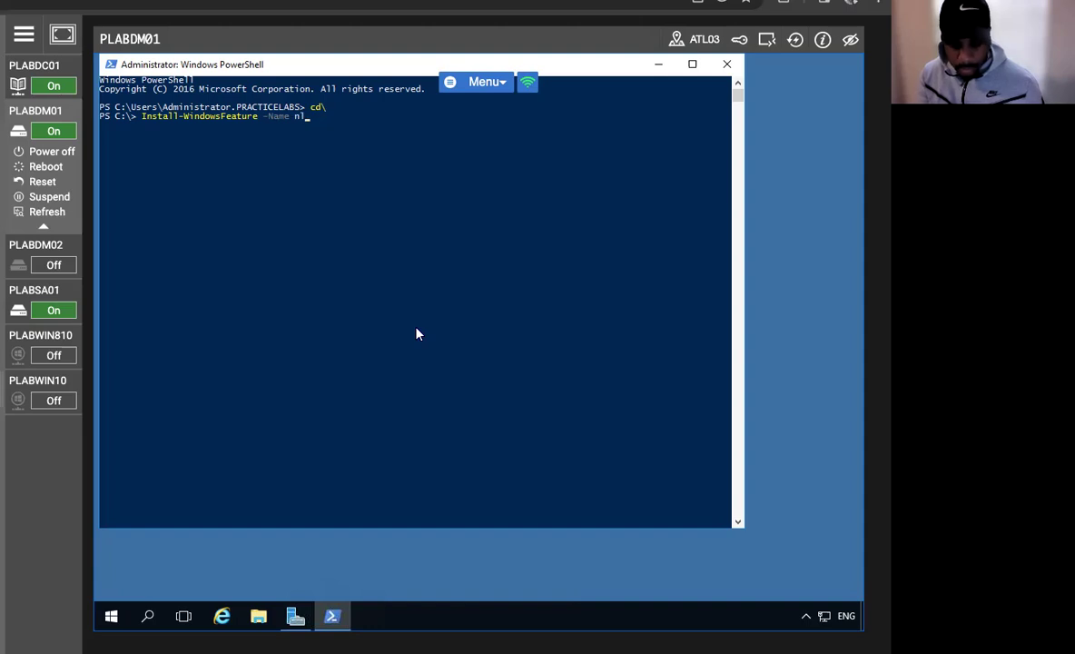
type("b -In")
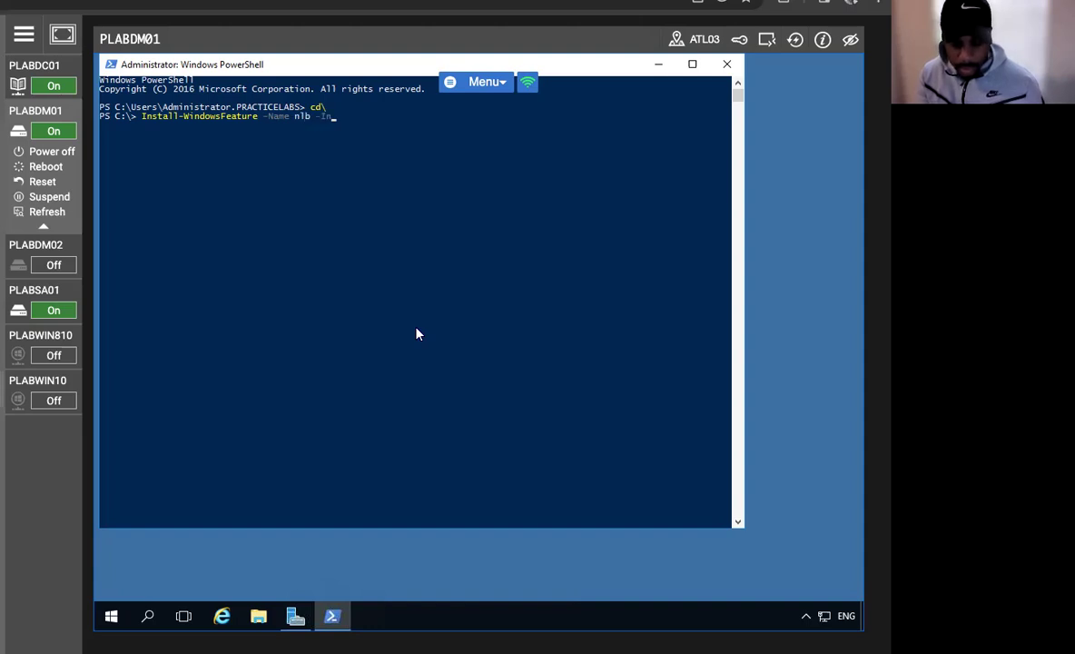
type("clude")
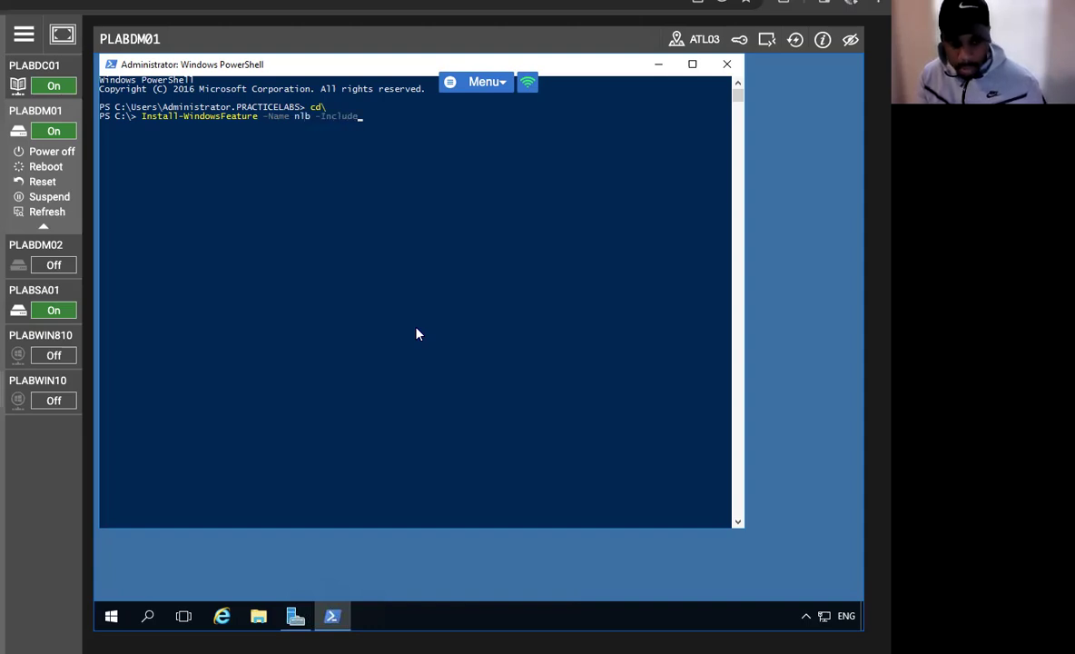
type("AllSub")
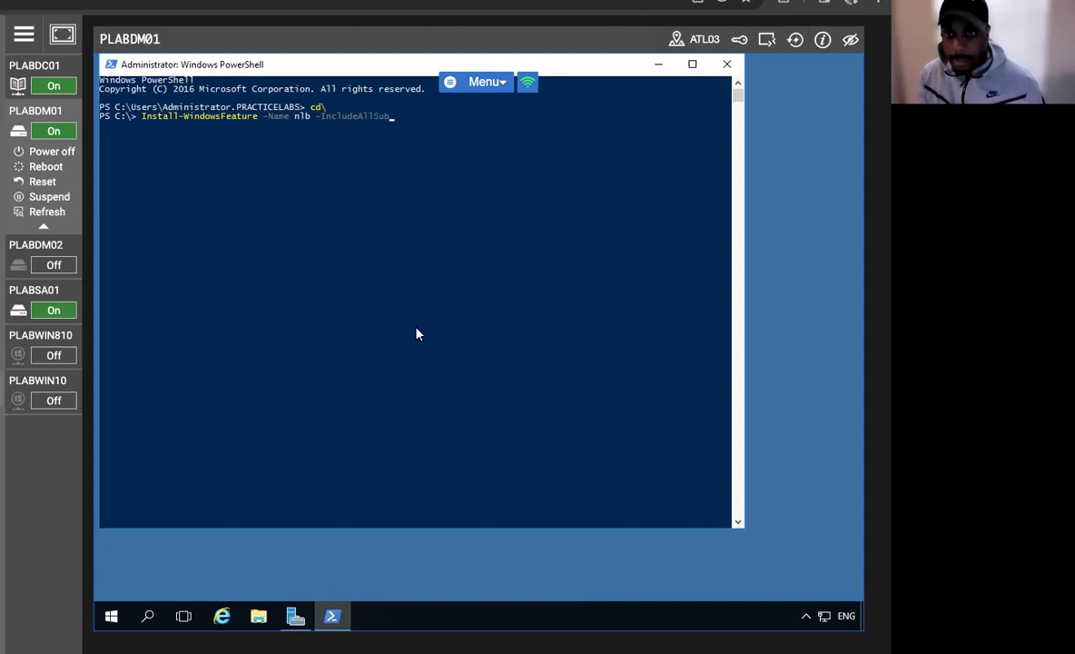
type("Feature")
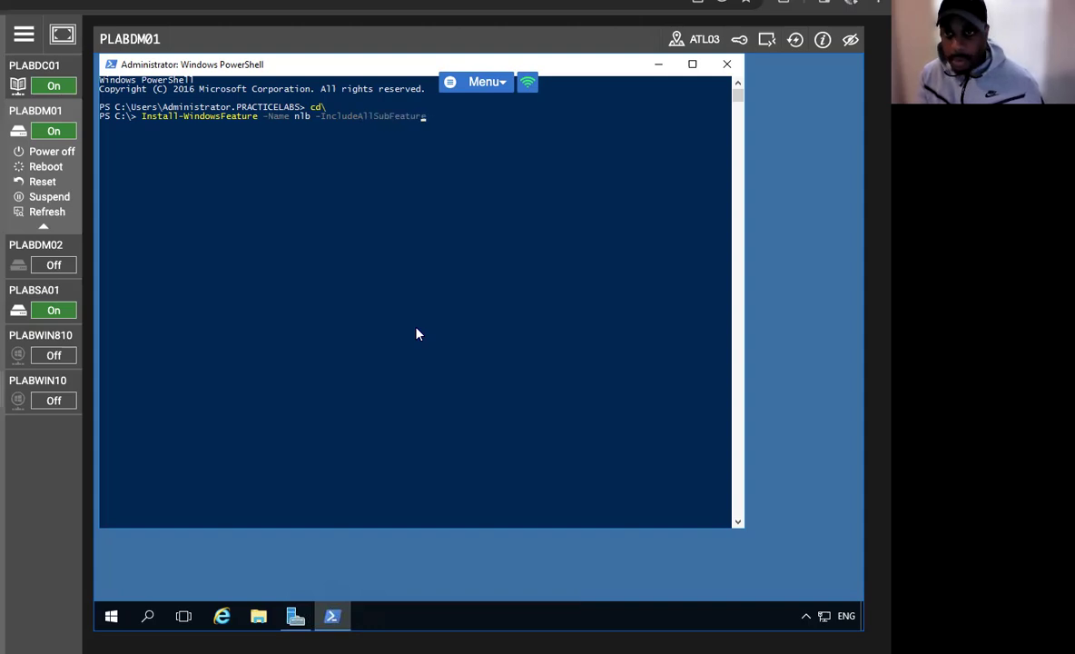
type(" -Inclu")
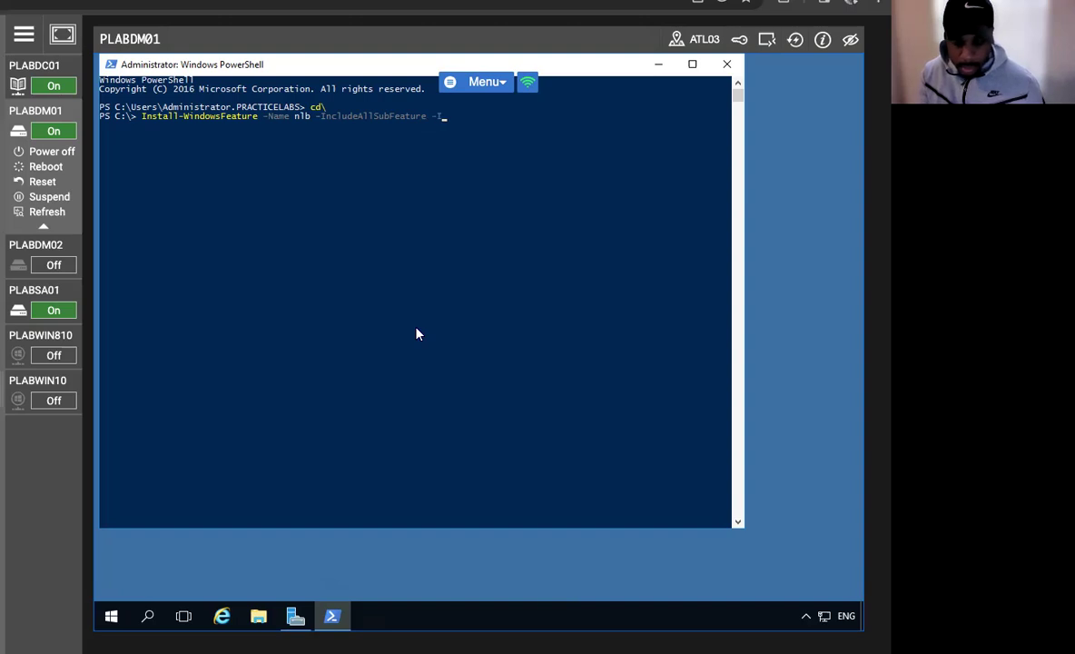
type("deManahe")
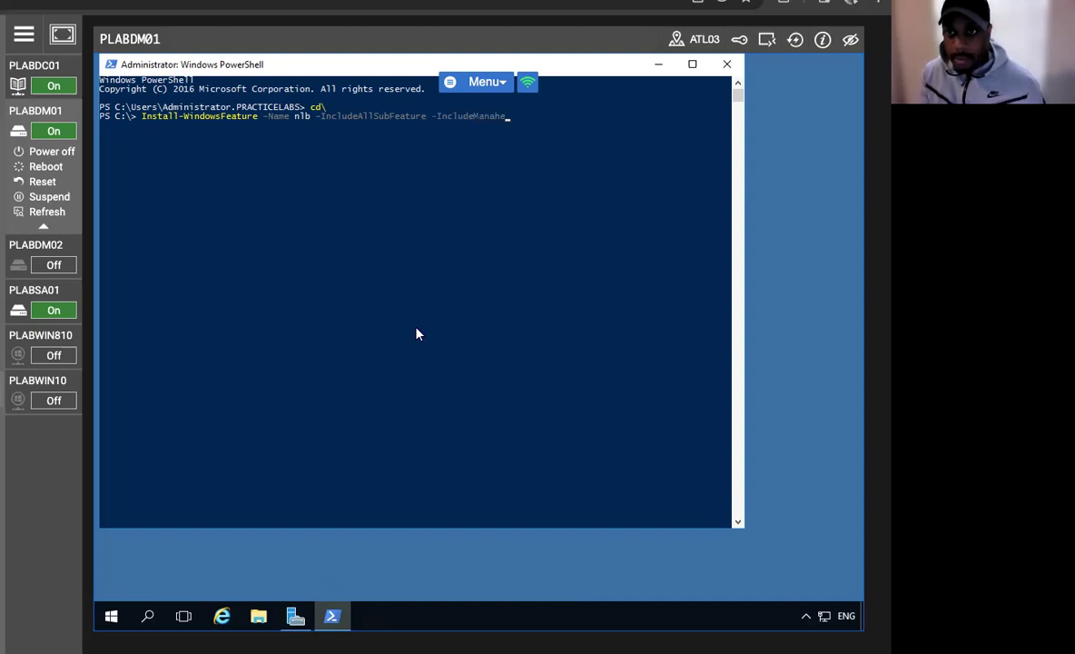
key("BackSpace")
key("BackSpace")
type("gement")
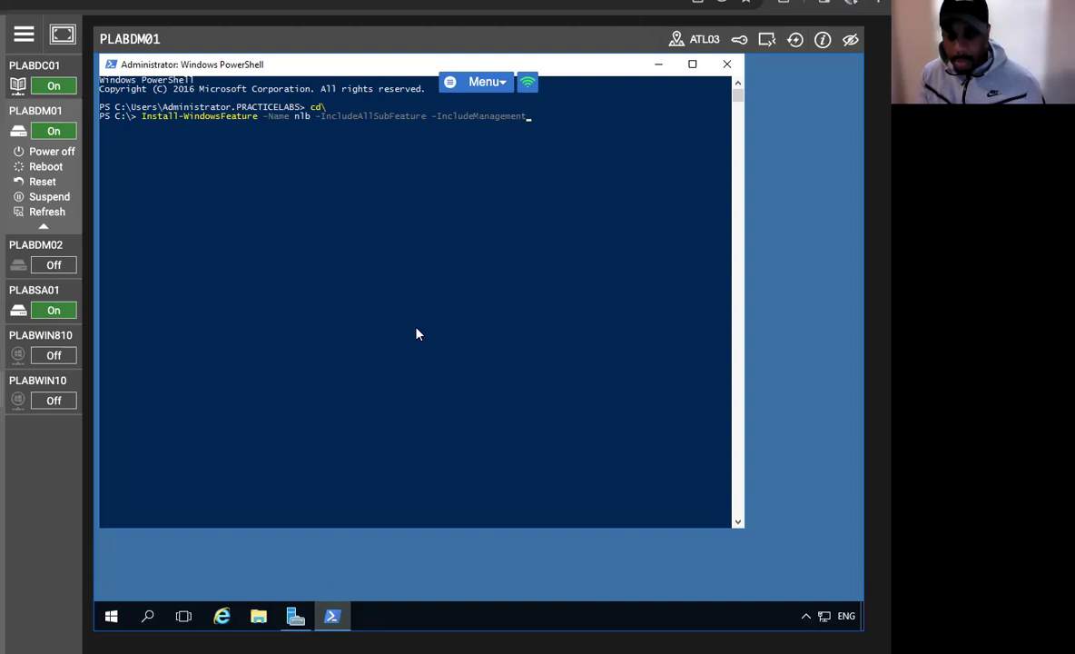
key("BackSpace")
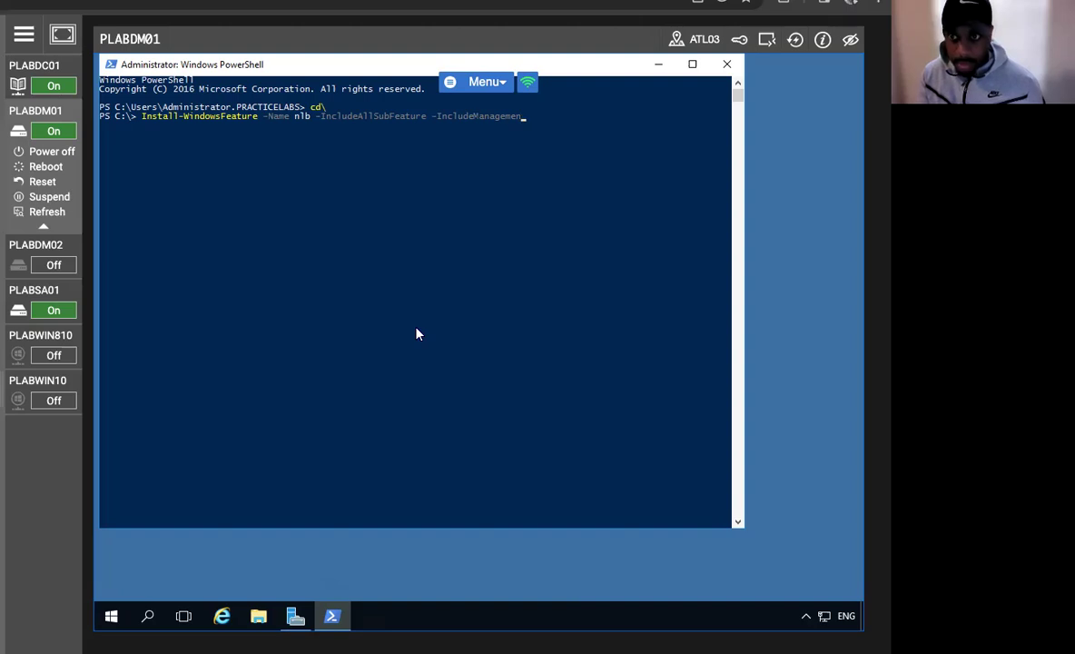
type("tTools")
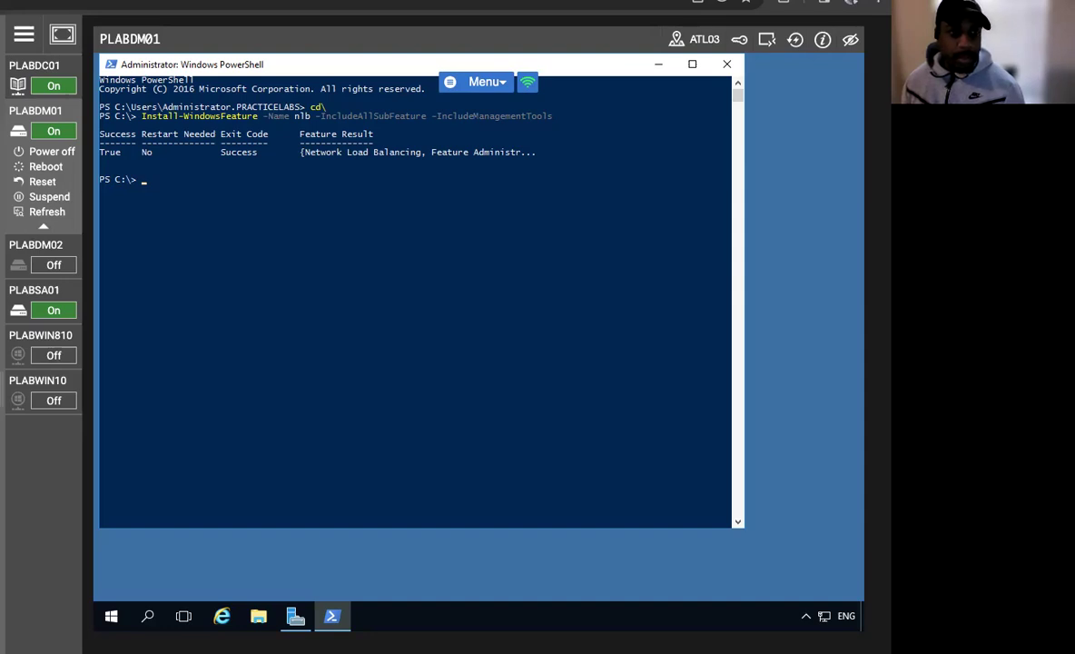
Open Network Load Balancing Manager on PLABDM01.
left_click(111, 615)
scroll(223, 427, "down", 1)
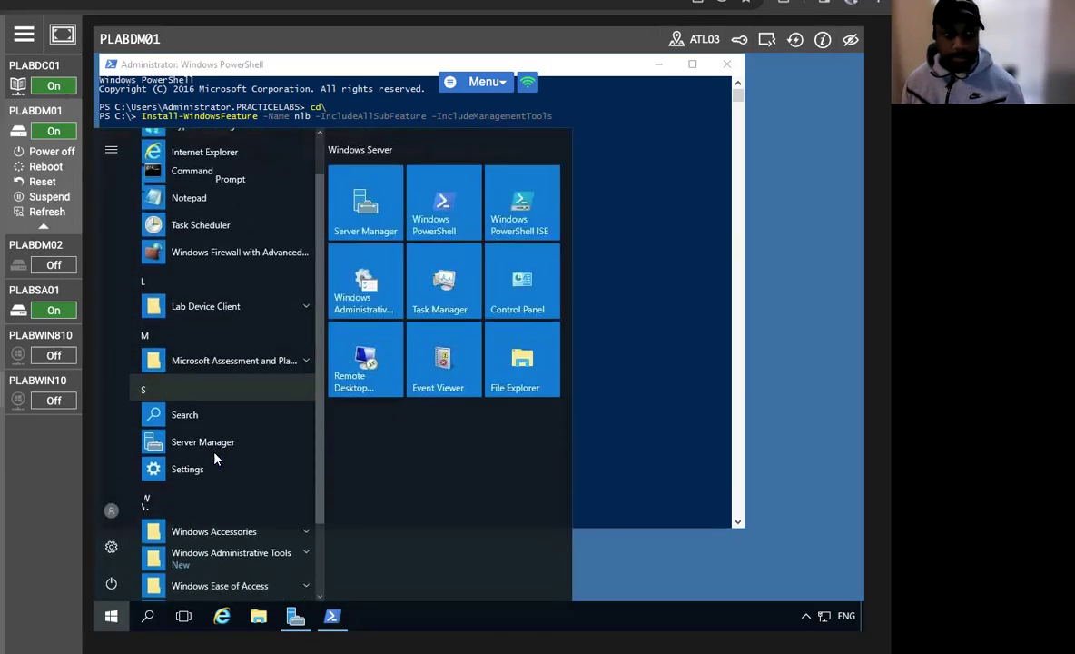
scroll(215, 460, "down", 1)
left_click(231, 465)
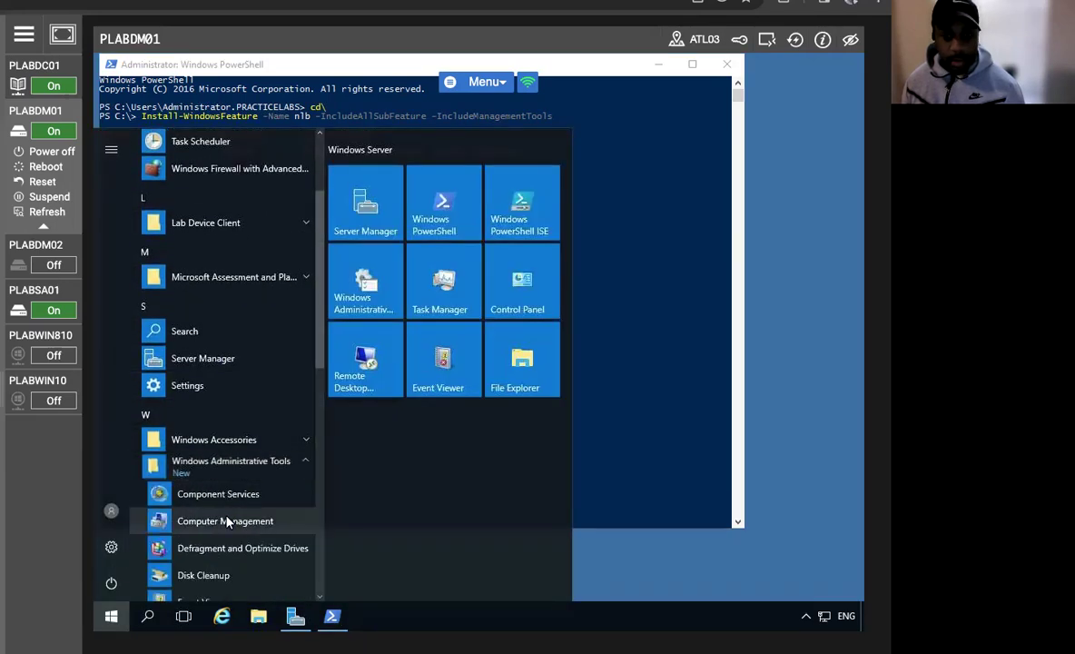
scroll(227, 522, "down", 2)
left_click(200, 550)
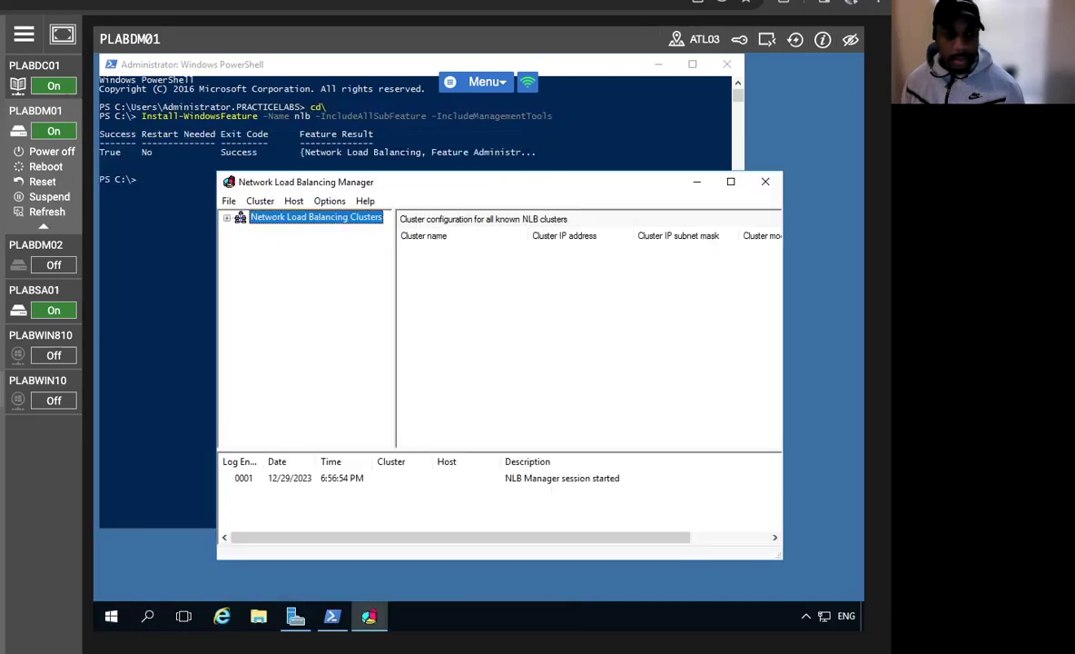
Start a new network load balancing cluster and connect to the host PLABDM01.
right_click(284, 219)
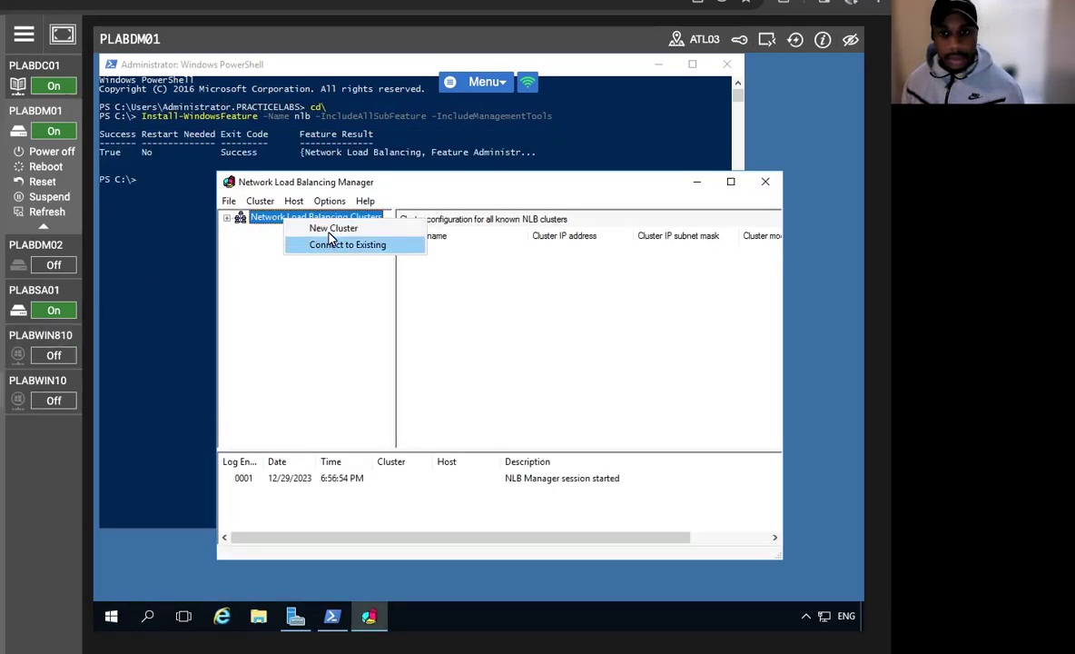
left_click(331, 229)
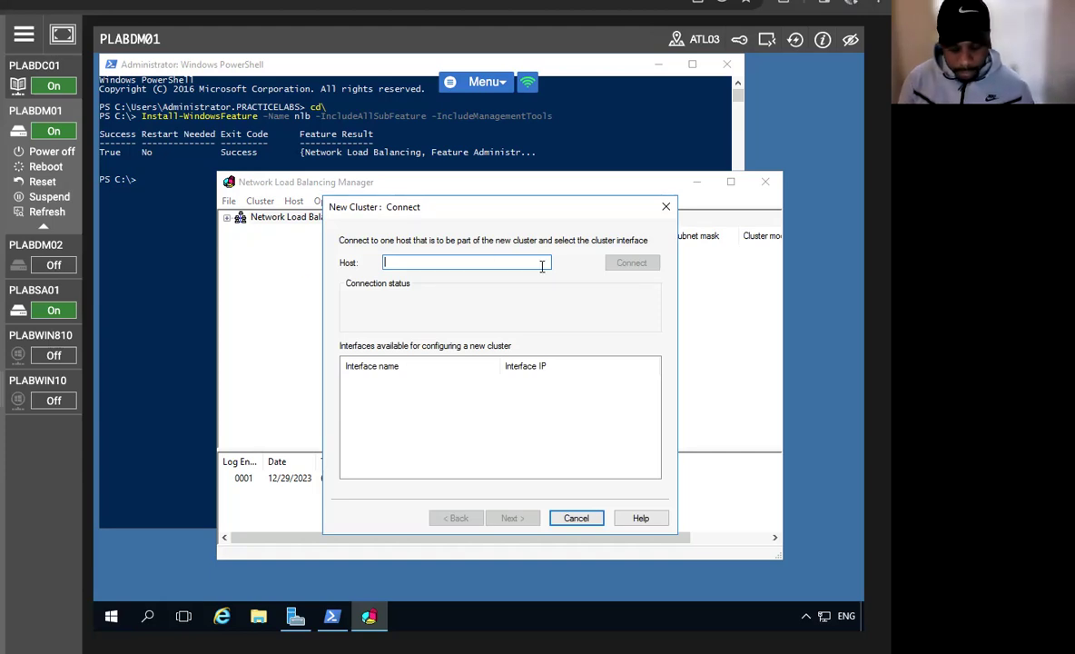
type("PLABDM01")
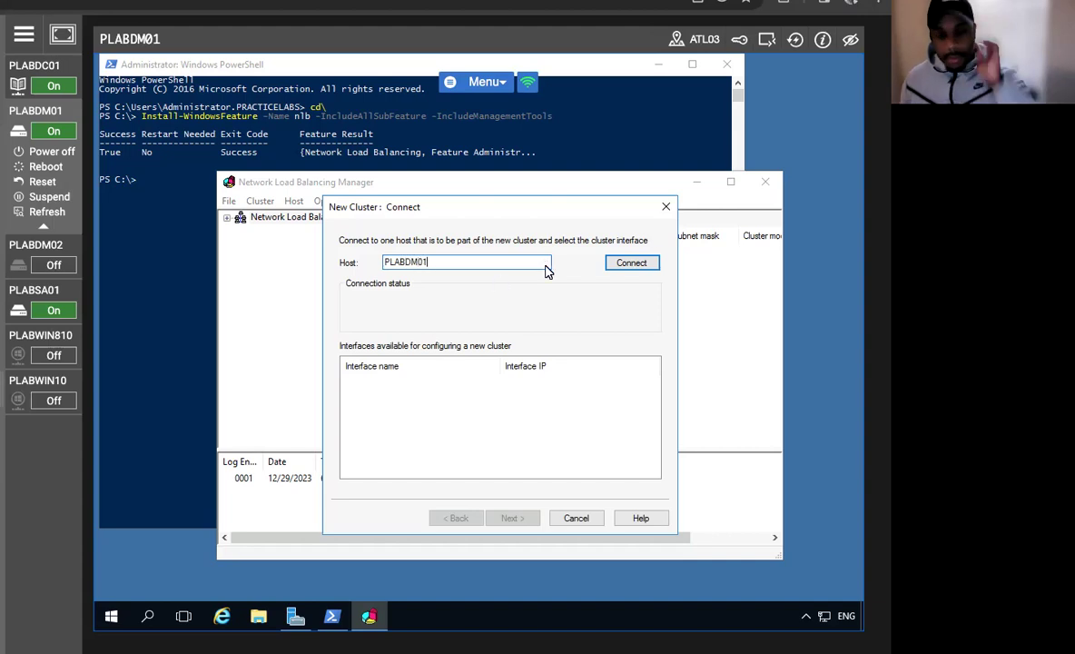
left_click(644, 263)
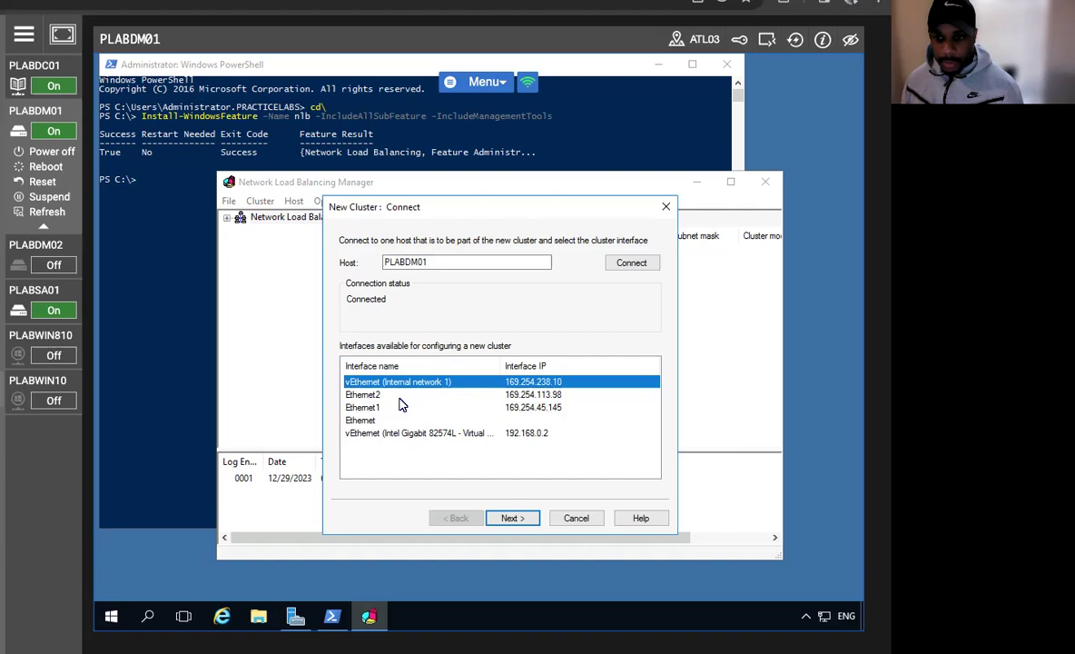
Choose the vEthernet (Intel Gigabit 82574L) interface with IP 192.168.0.2 for the cluster and accept the default host parameters.
left_click(417, 433)
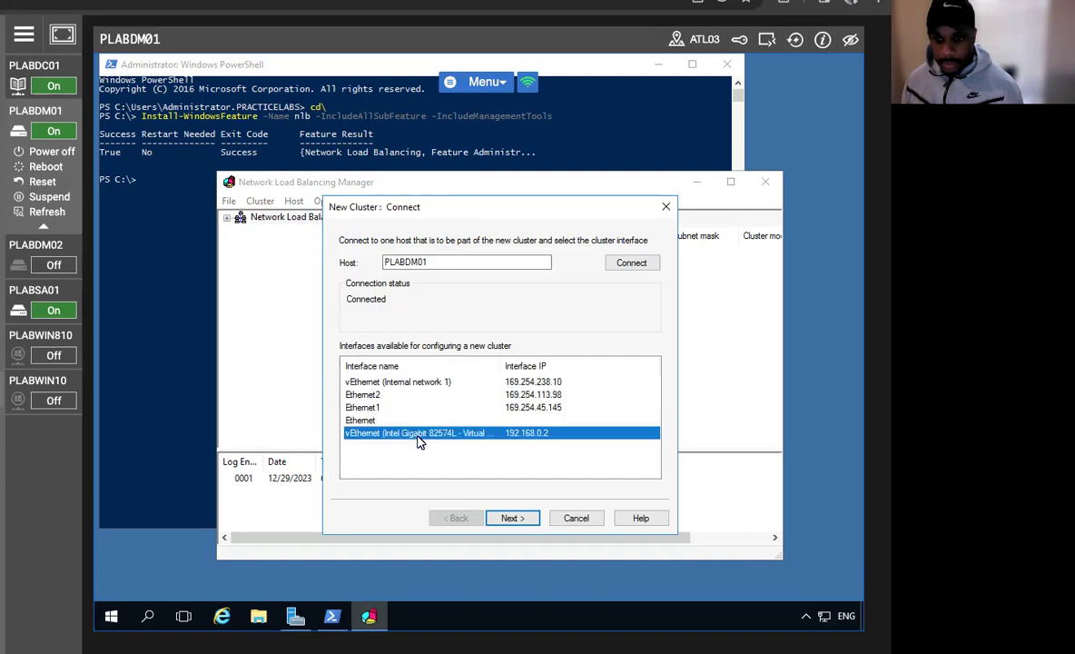
left_click(509, 519)
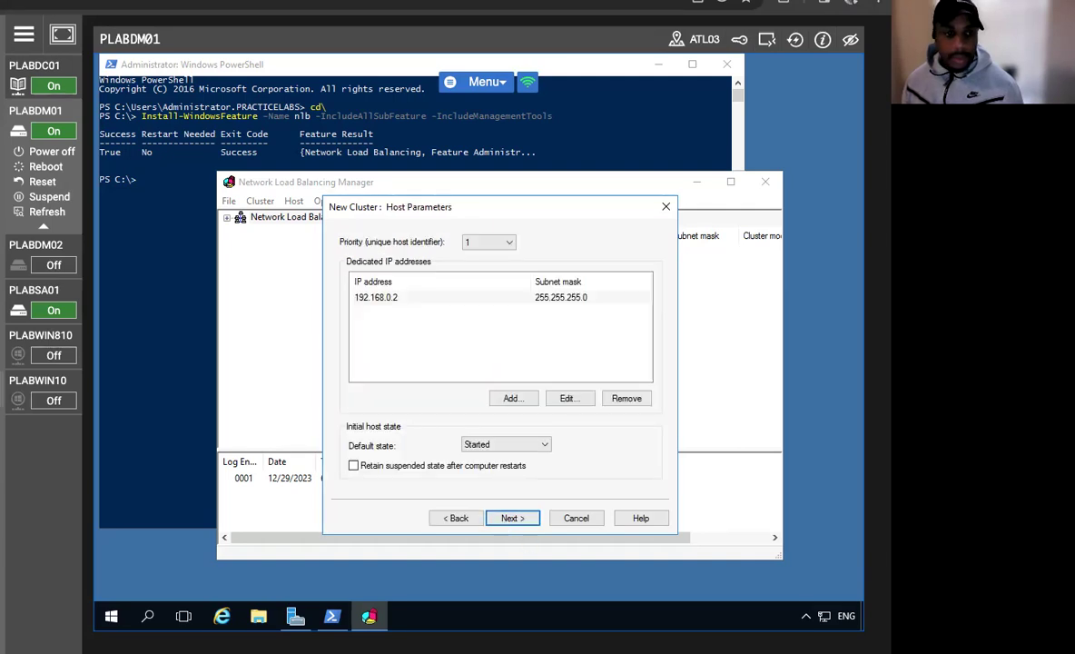
left_click(513, 517)
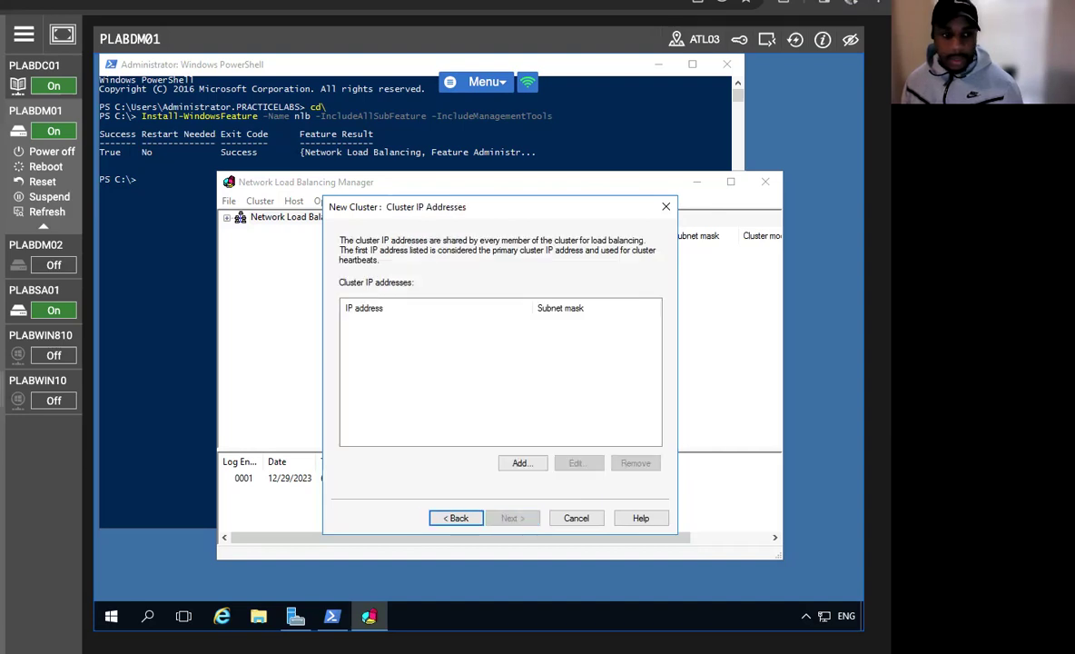
Add the cluster IPv4 address 192.168.0.20 with subnet mask 255.255.255.0 and continue to the cluster parameters.
left_click(520, 463)
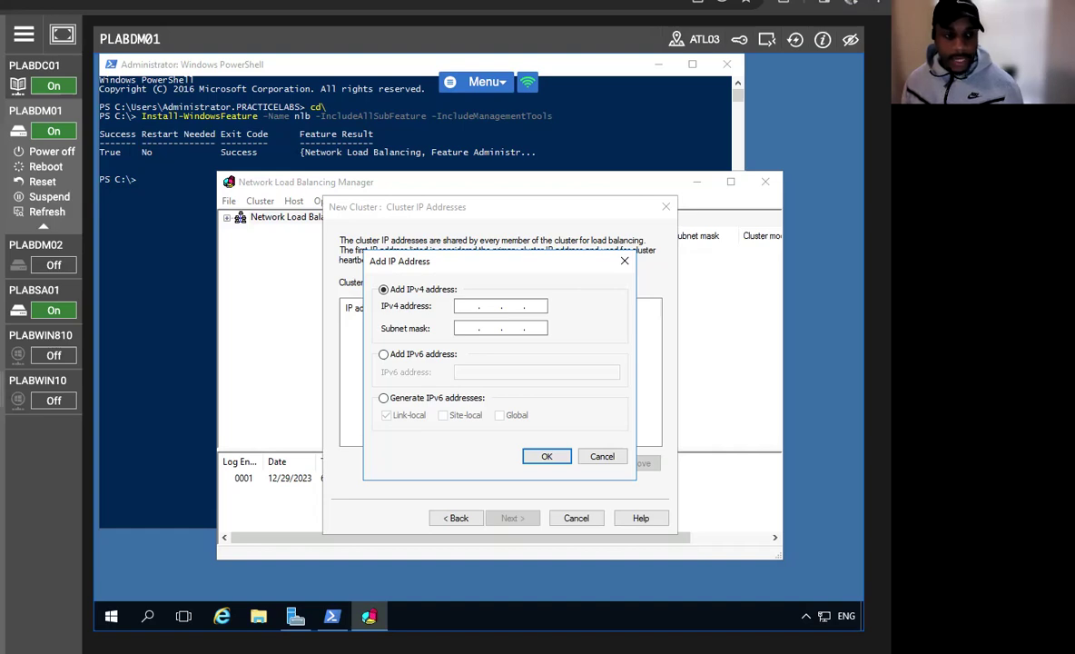
left_click(457, 307)
type("192 . ")
type("135")
key("BackSpace")
key("BackSpace")
key("BackSpace")
type("168 . 0 .")
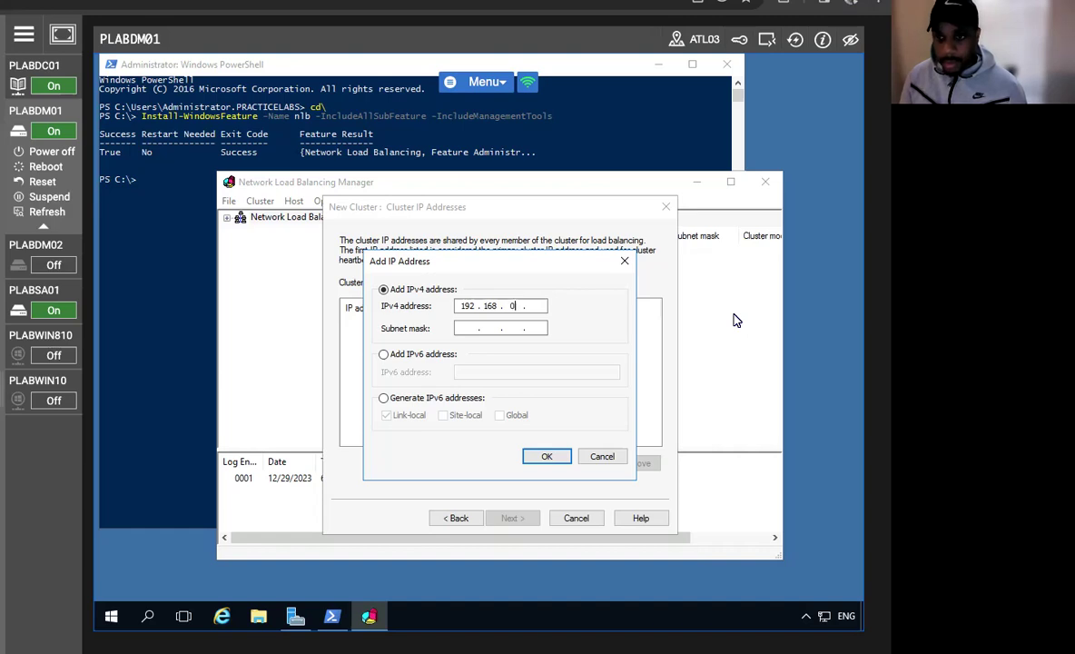
type(" 20")
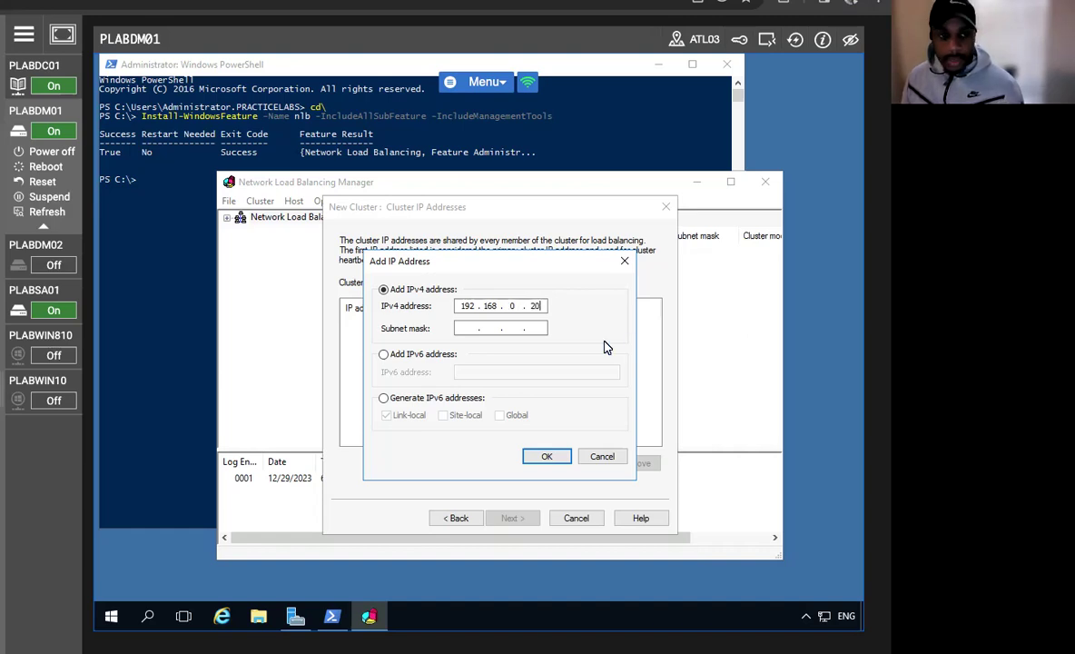
left_click(469, 331)
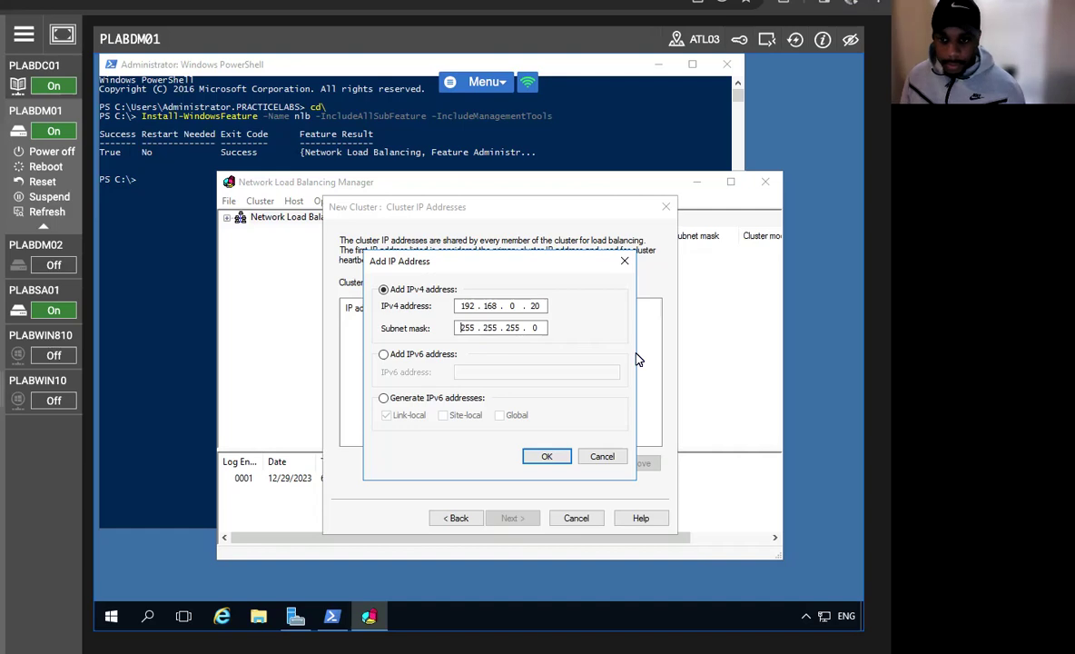
left_click(537, 456)
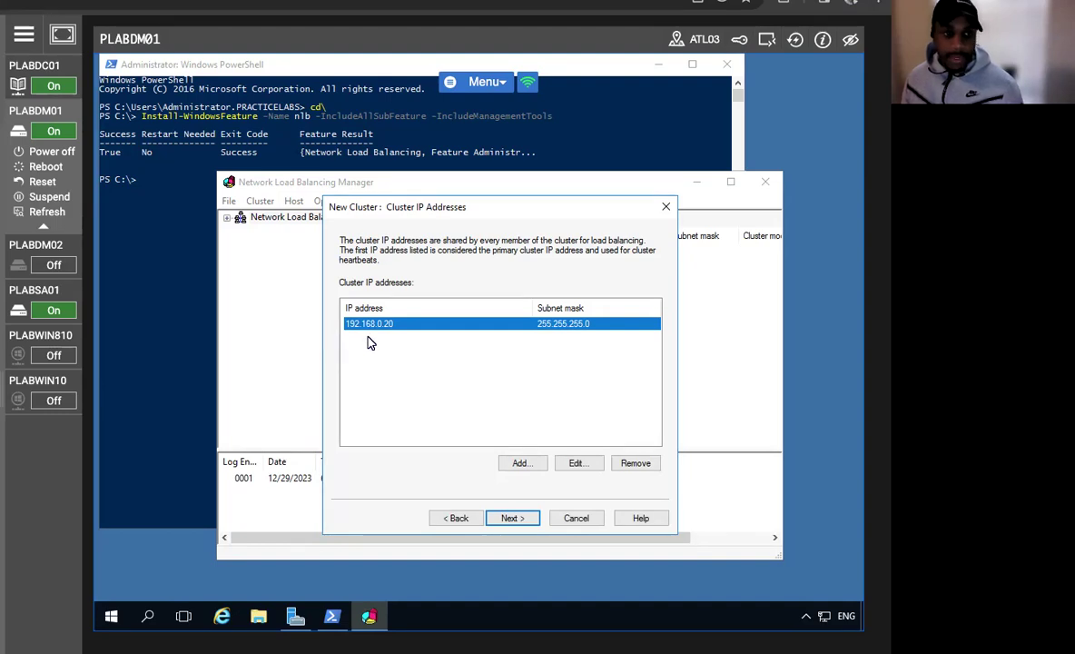
left_click(514, 524)
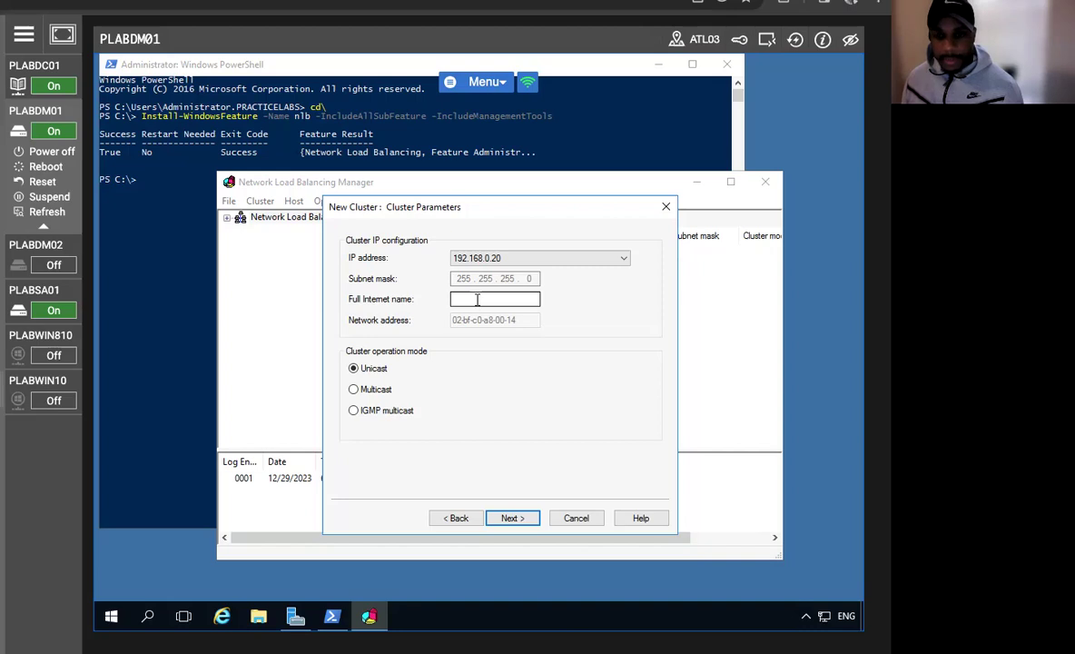
Set the cluster's full Internet name to PLABDM01-NLB with Multicast operation mode, and finish creating the cluster with the default port rules.
type("PLA")
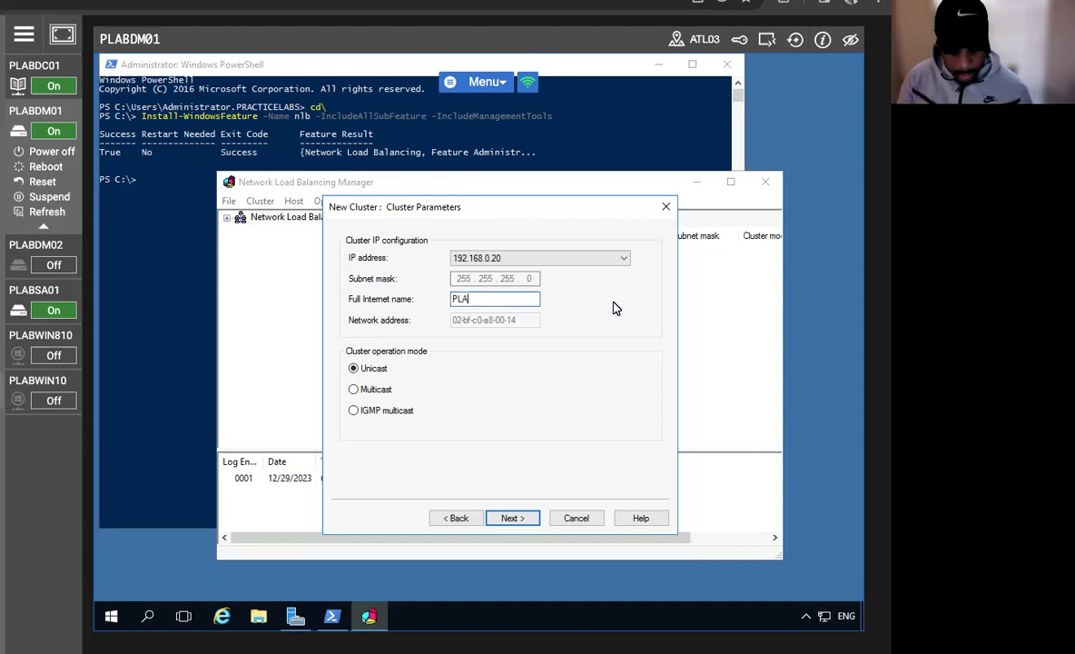
type("BDM")
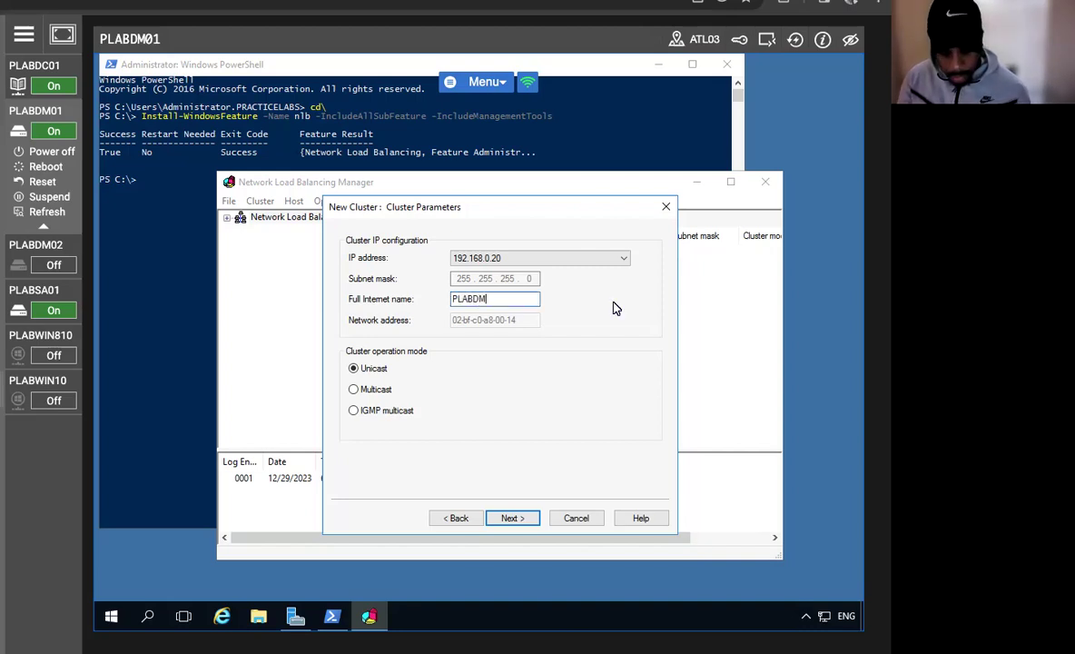
type("01-NLB")
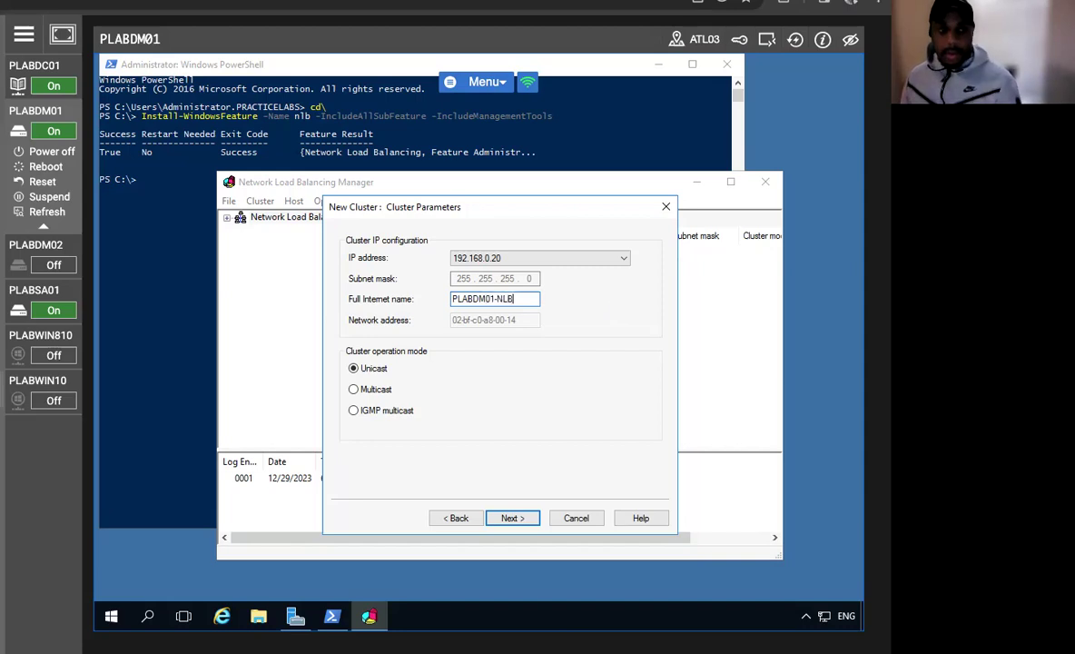
left_click(368, 390)
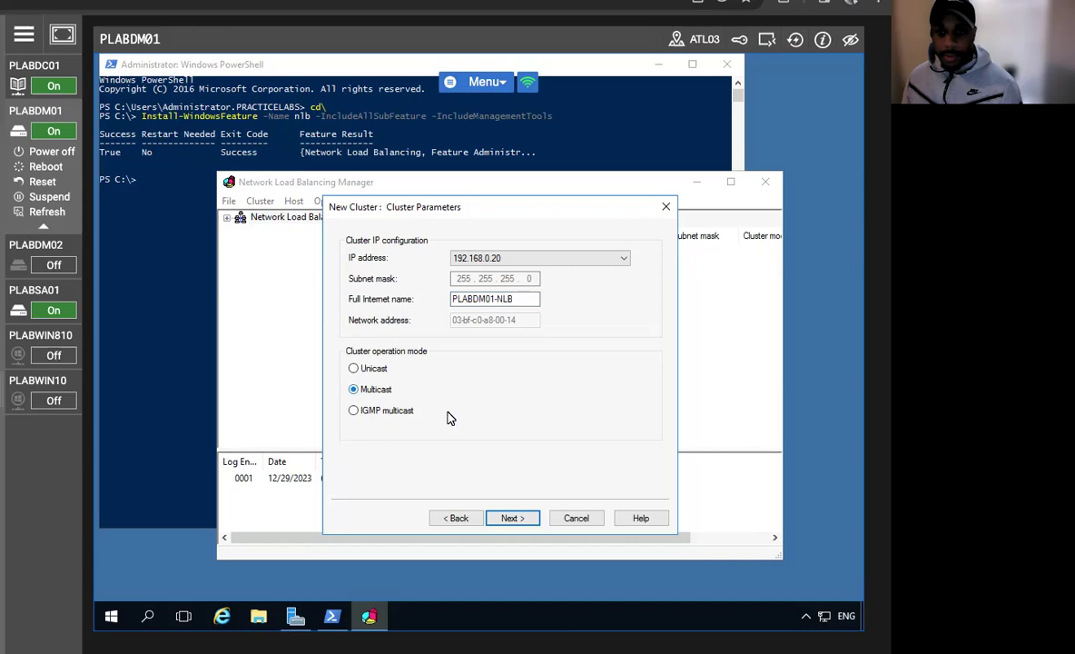
left_click(514, 517)
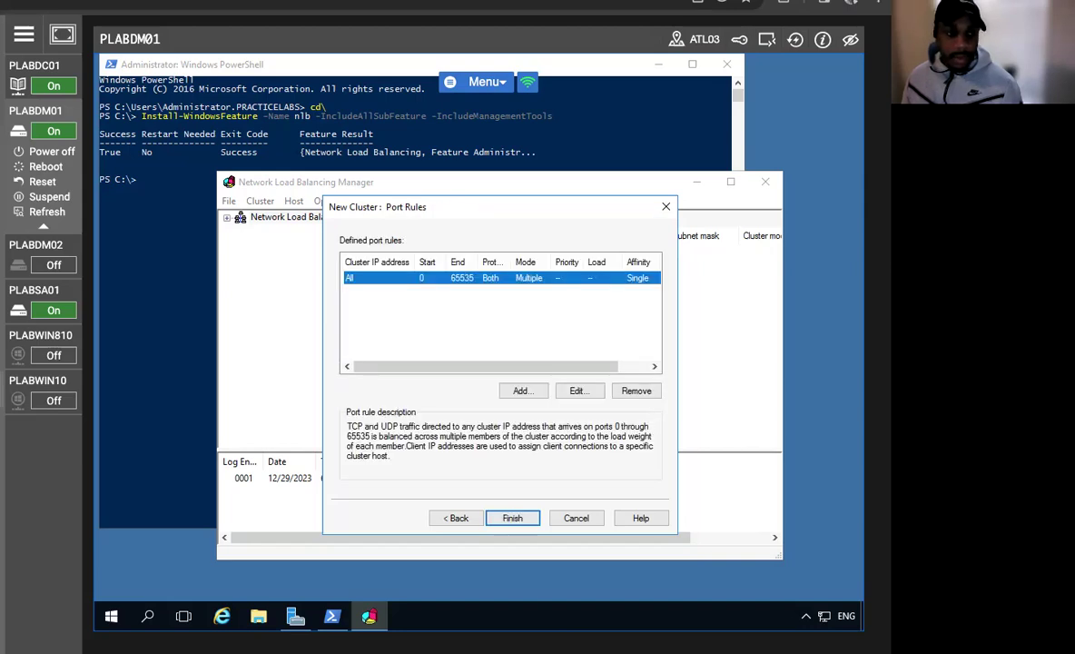
left_click(510, 517)
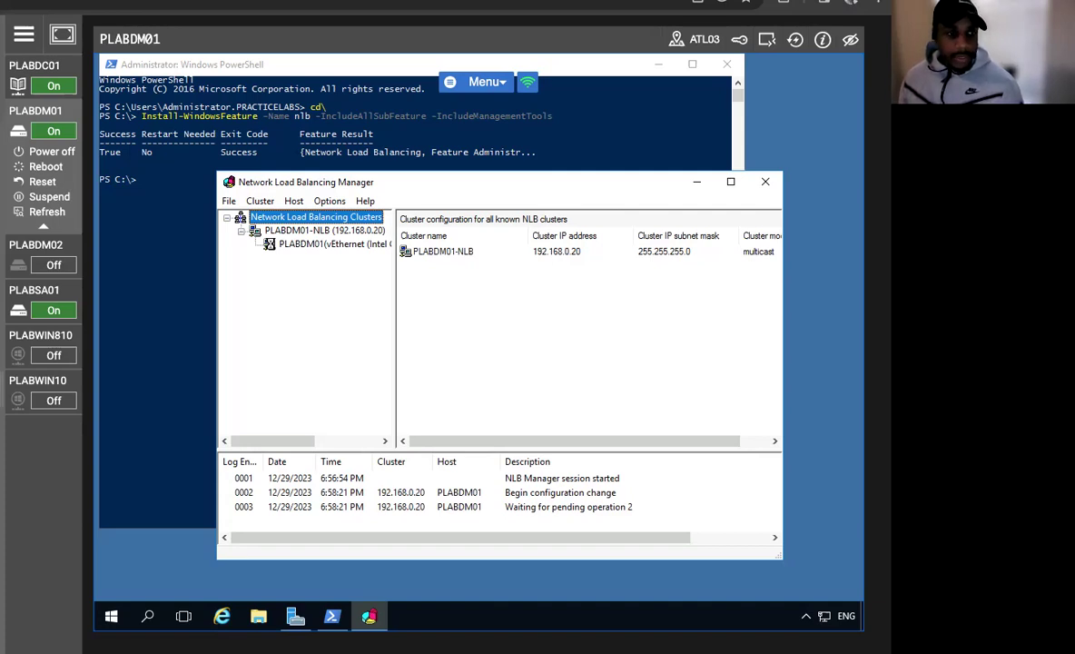
Switch to PLABDC01 and open the PRACTICELABS.COM forward lookup zone in DNS Manager.
left_click(48, 66)
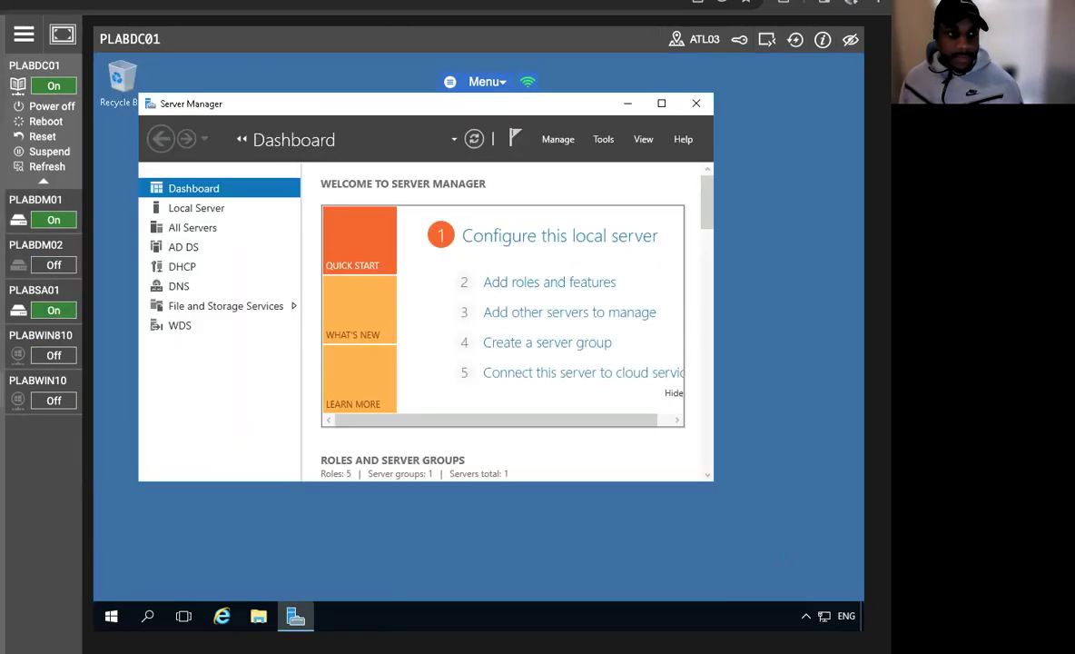
left_click(603, 139)
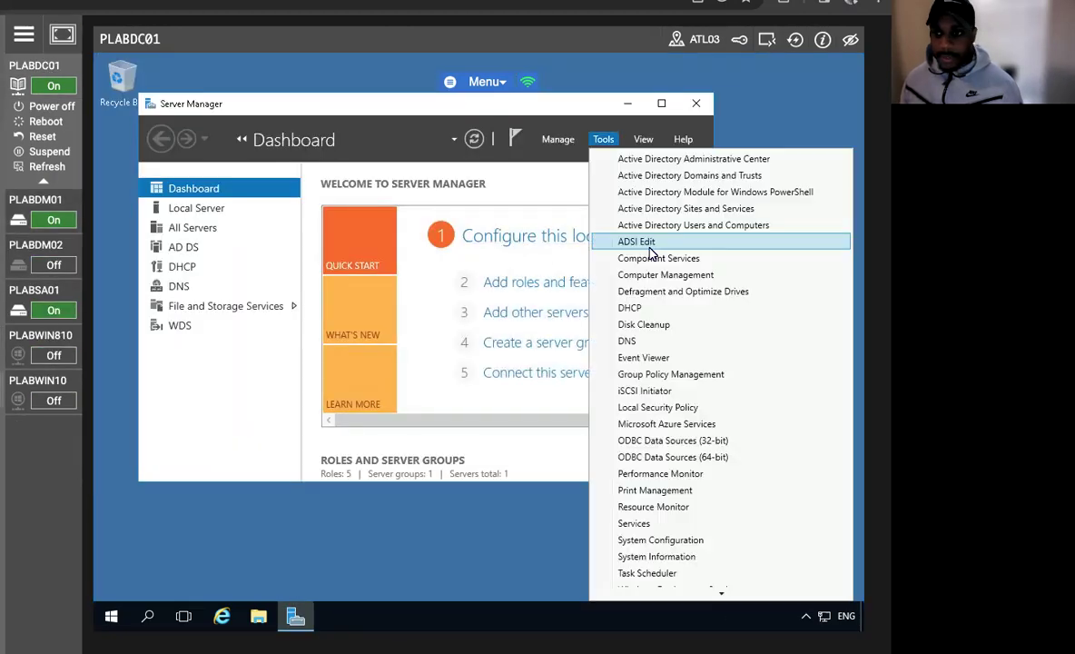
left_click(632, 341)
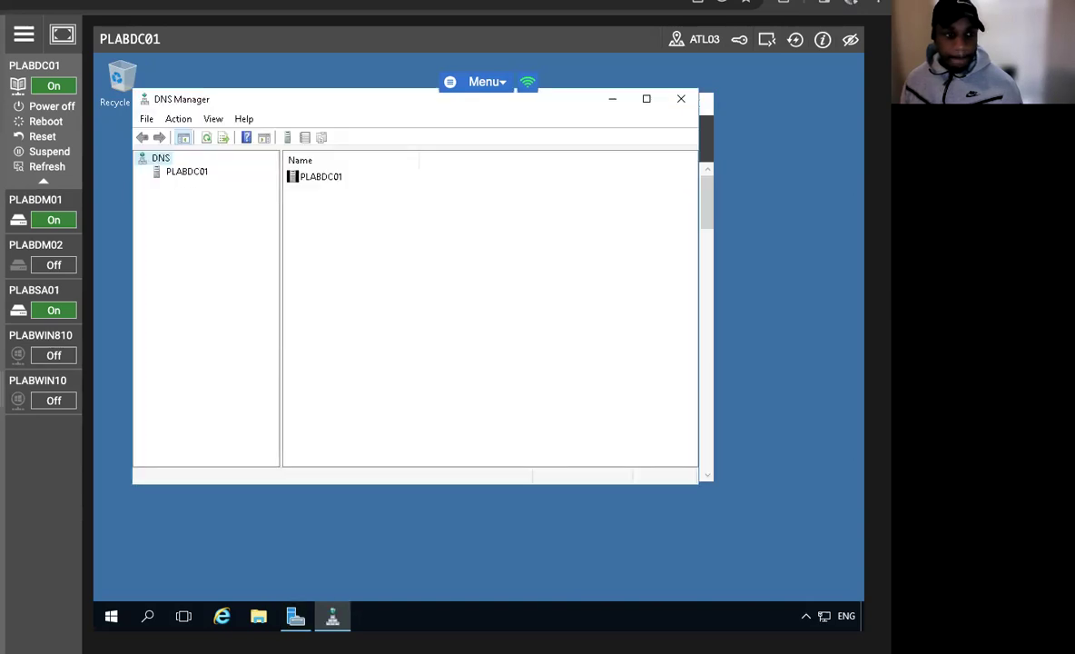
left_click(164, 172)
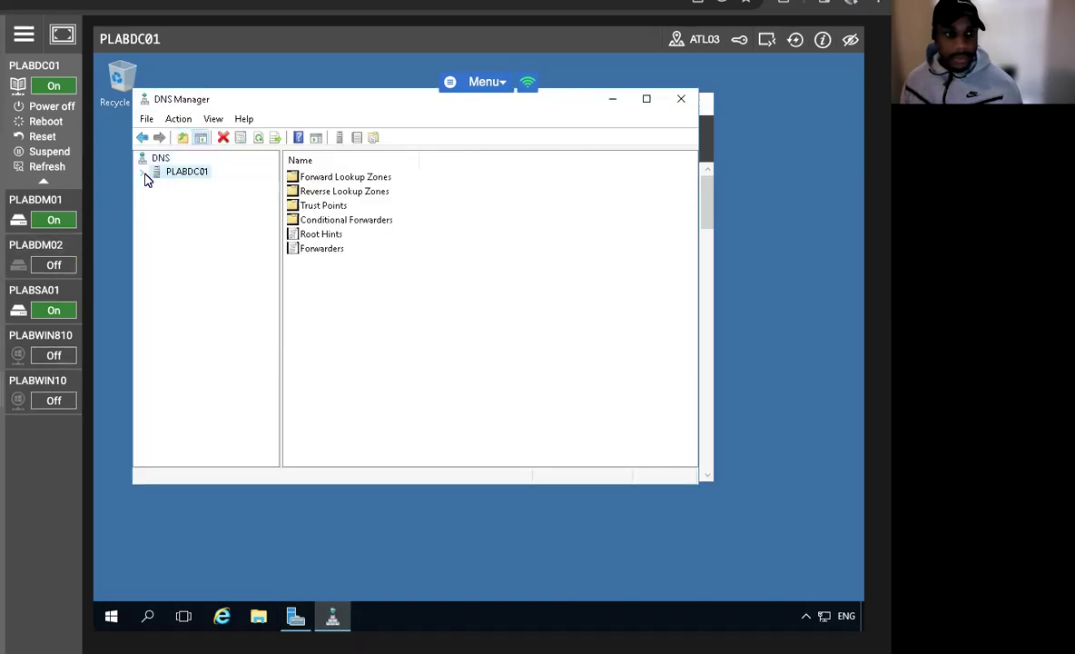
left_click(143, 173)
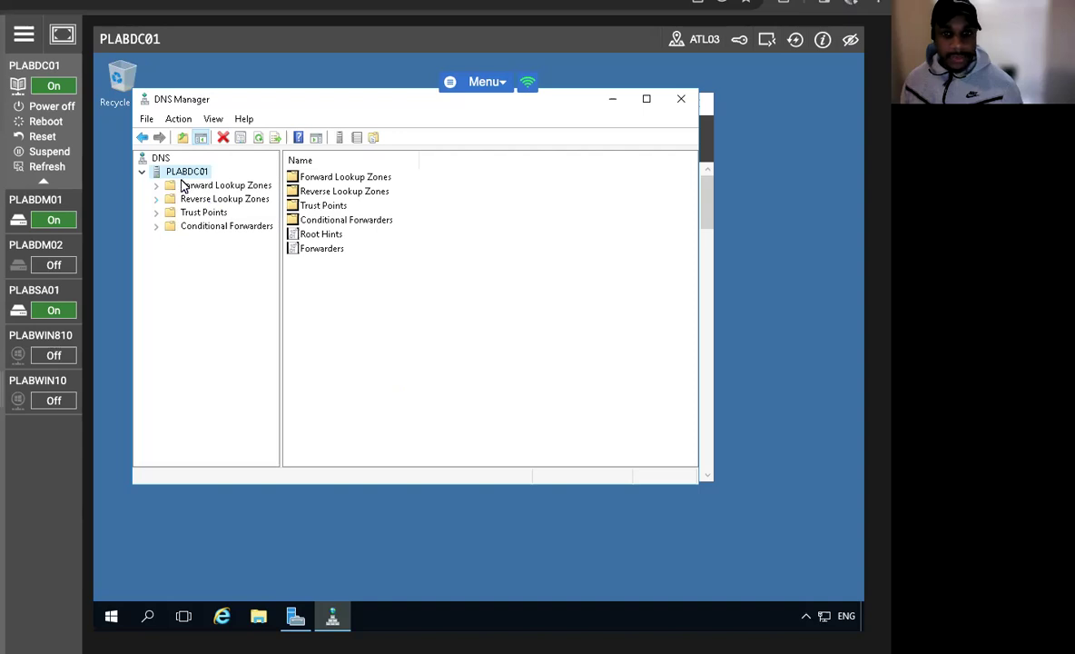
left_click(186, 185)
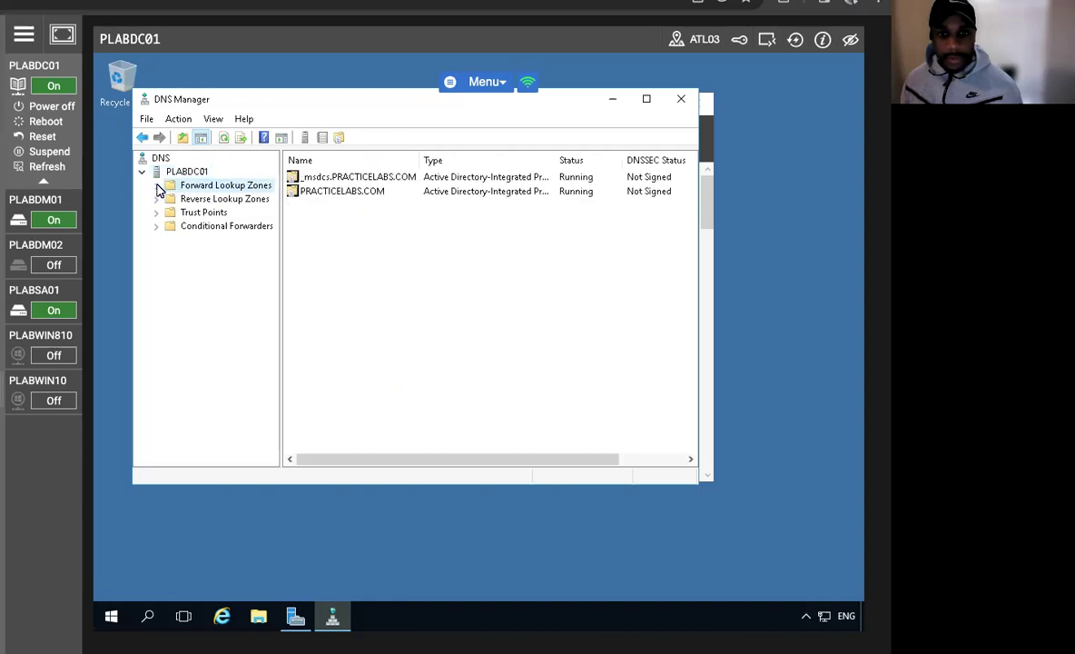
left_click(157, 185)
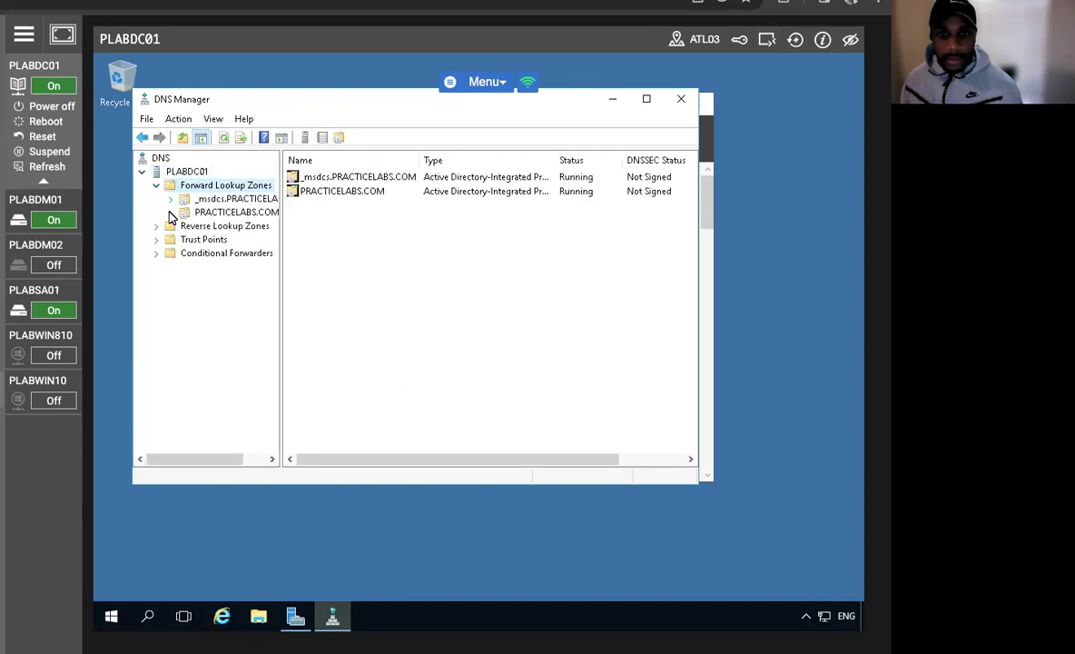
double_click(186, 213)
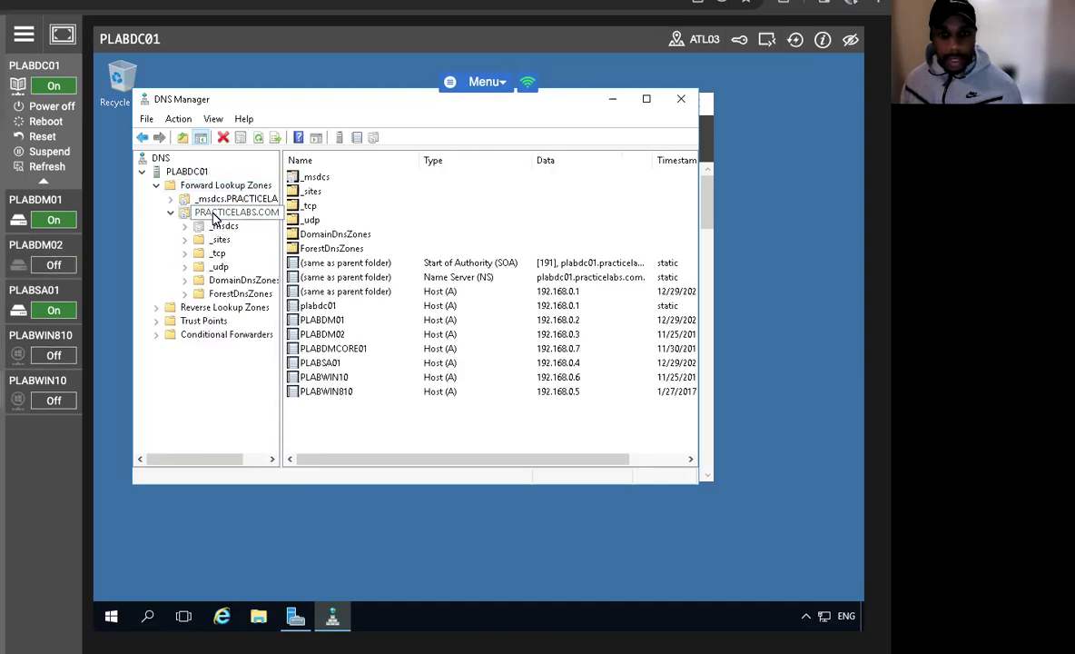
Start a new host record in the PRACTICELABS.COM zone and name it PLABDM01-NLB.
right_click(211, 212)
left_click(271, 255)
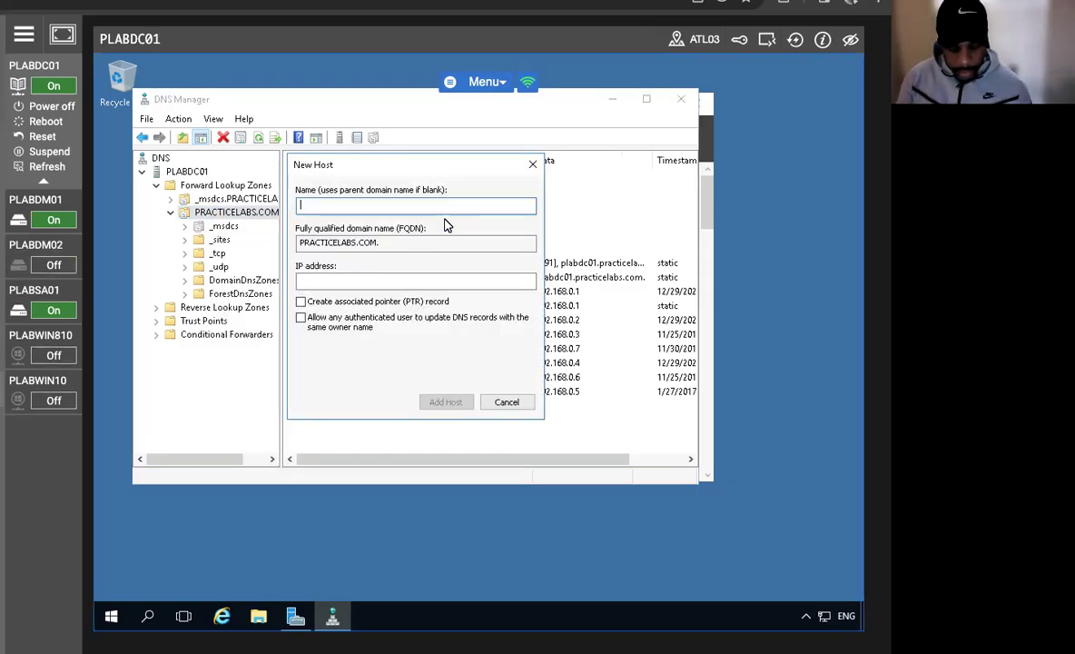
type("PLAB")
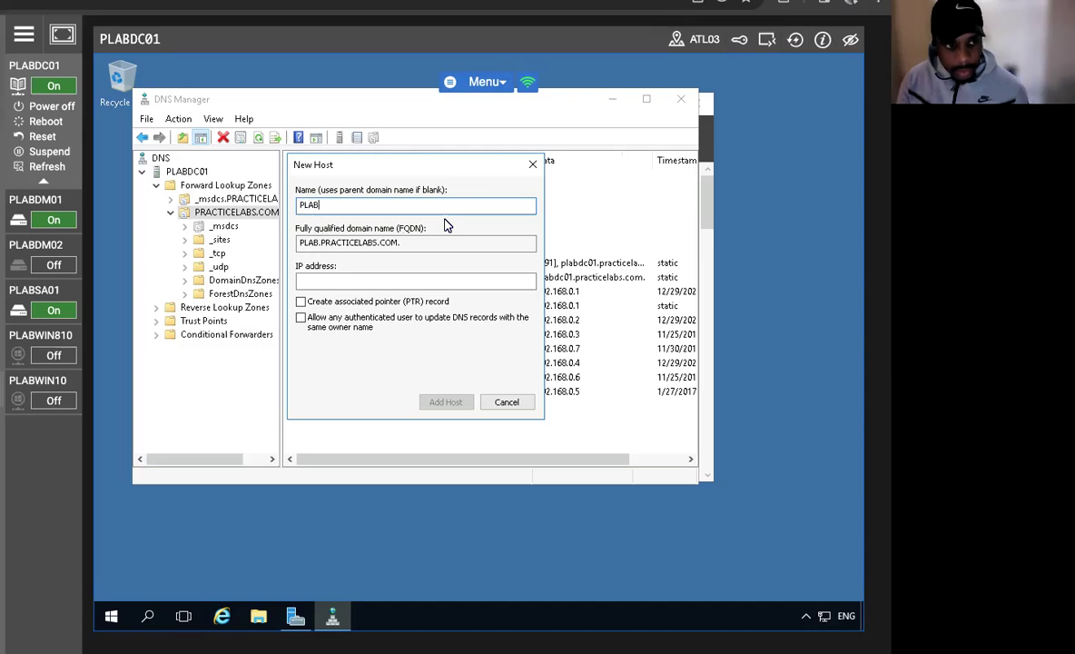
type("DM010")
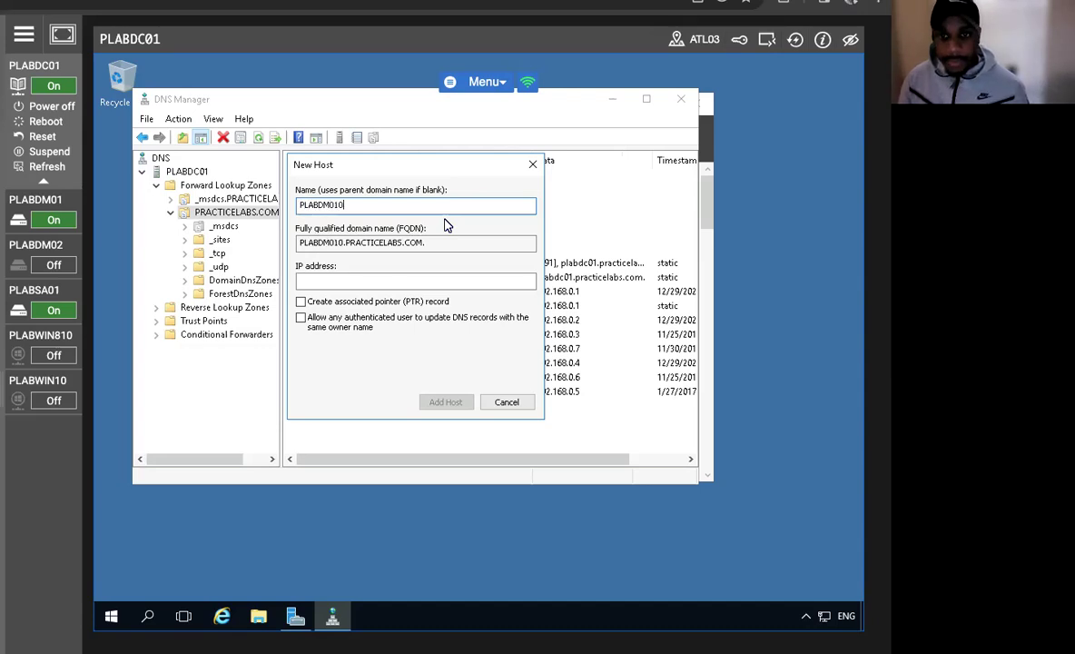
key("BackSpace")
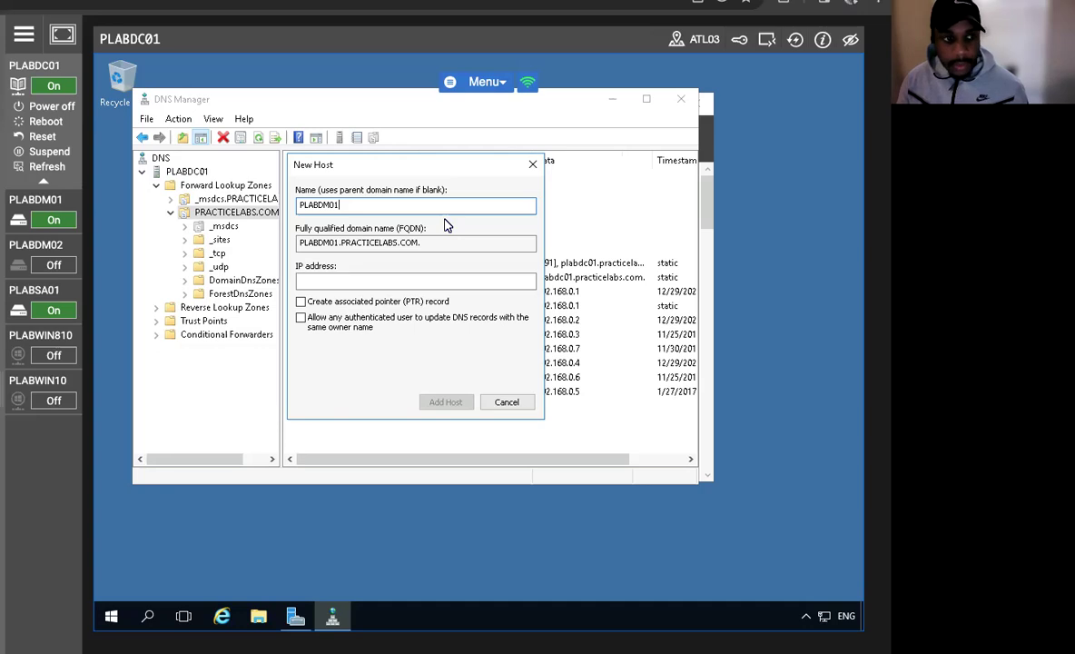
type("-N;B")
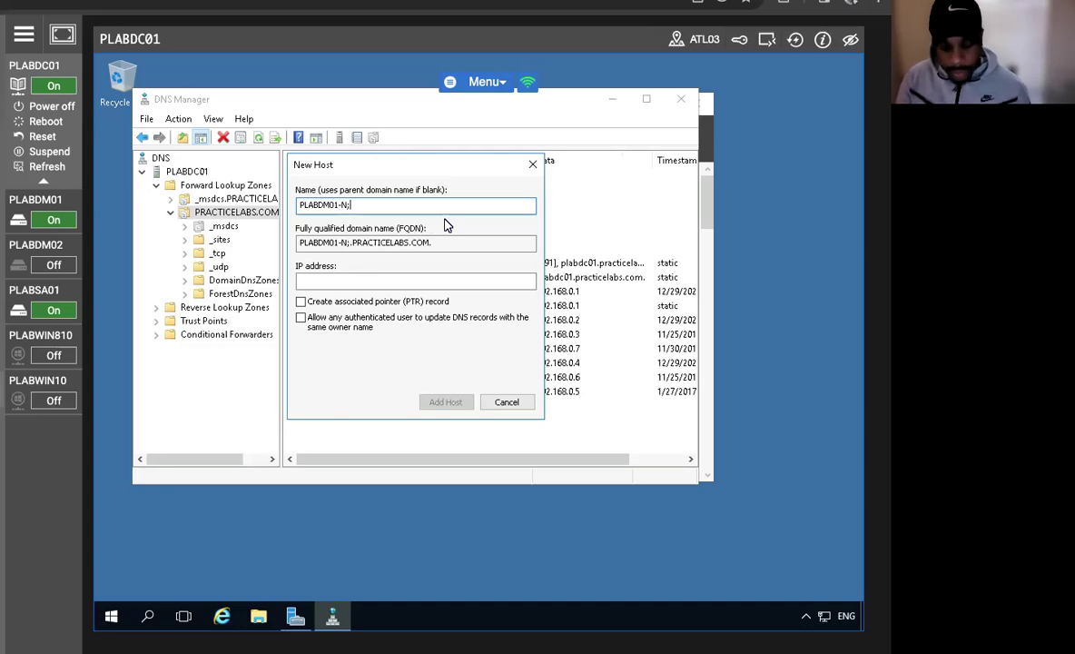
key("BackSpace")
key("BackSpace")
type("LB")
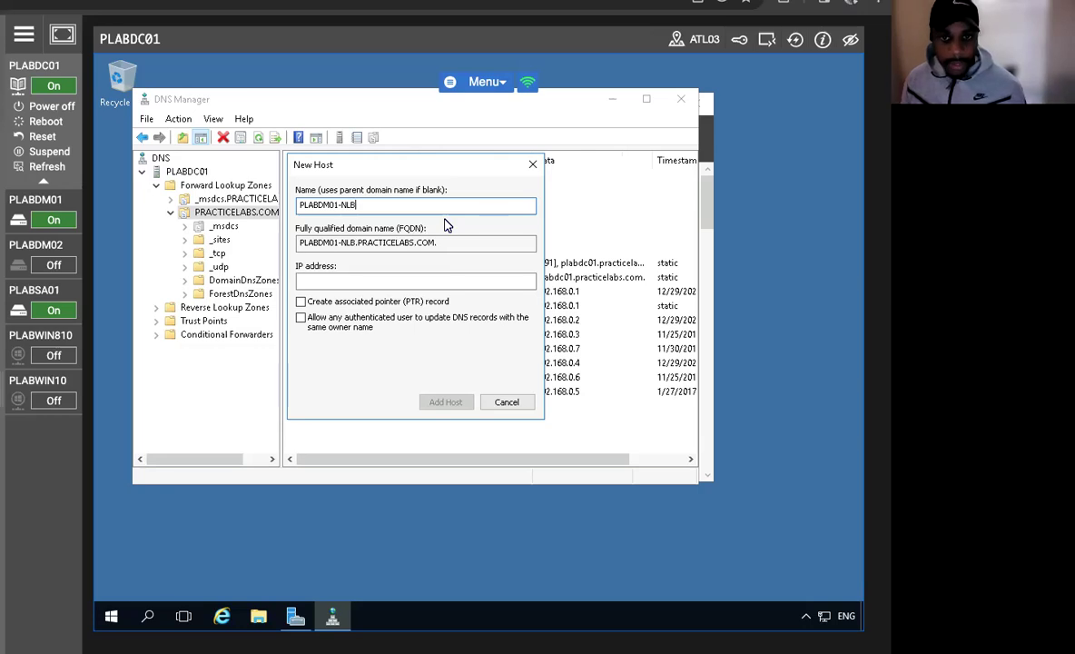
Give the new host record the IP address 192.168.0.20, add it to the zone, and close DNS Manager.
left_click(336, 279)
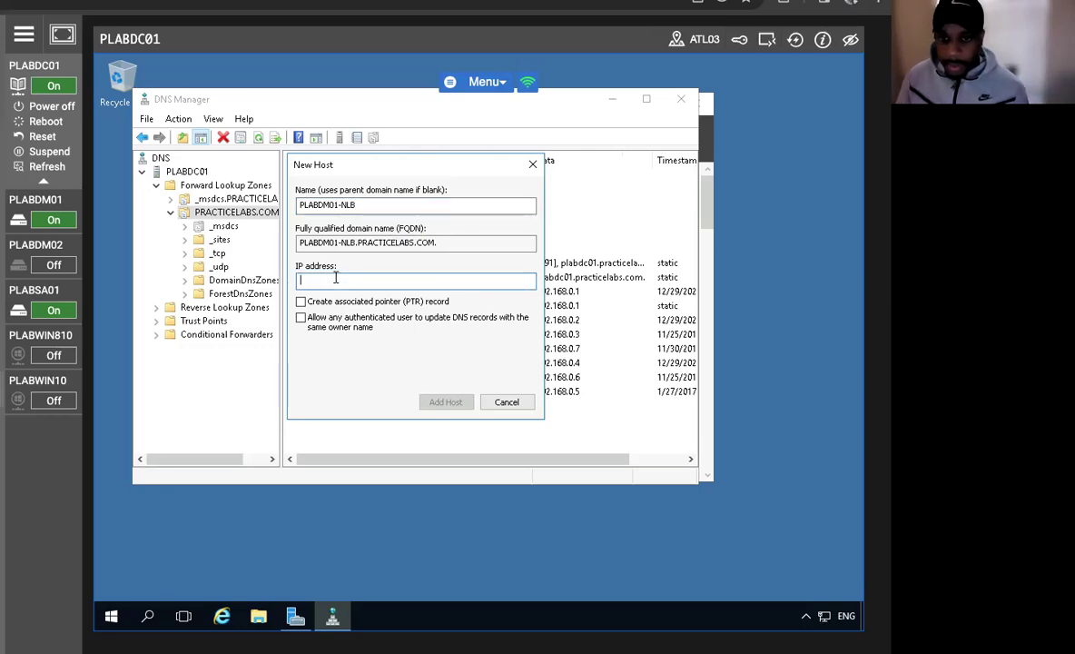
type("192.168.0.20")
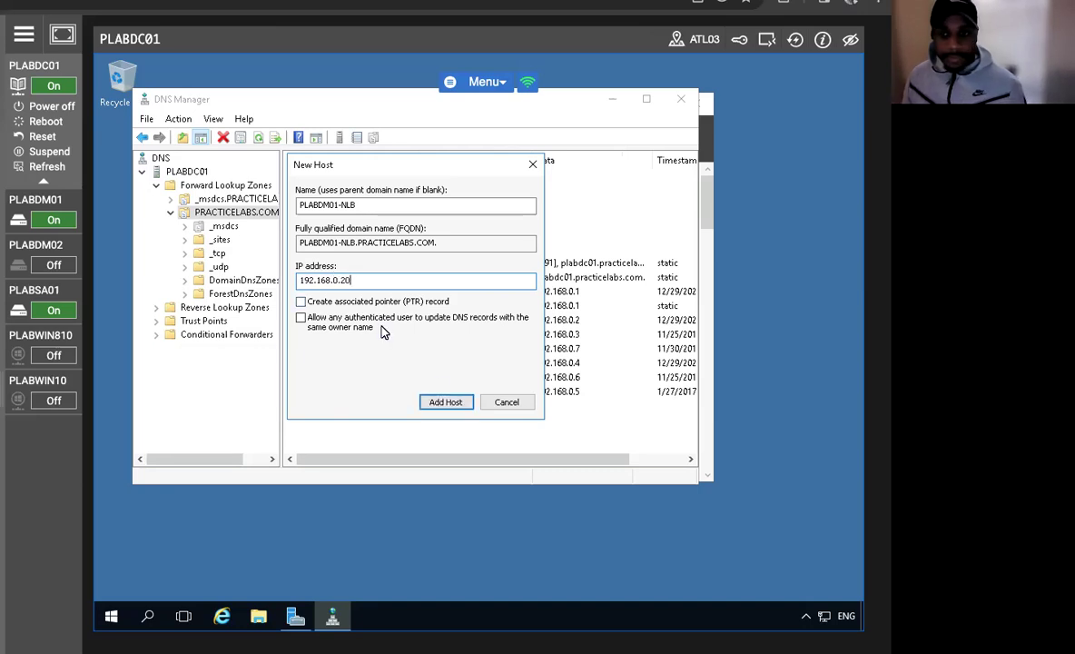
left_click(434, 398)
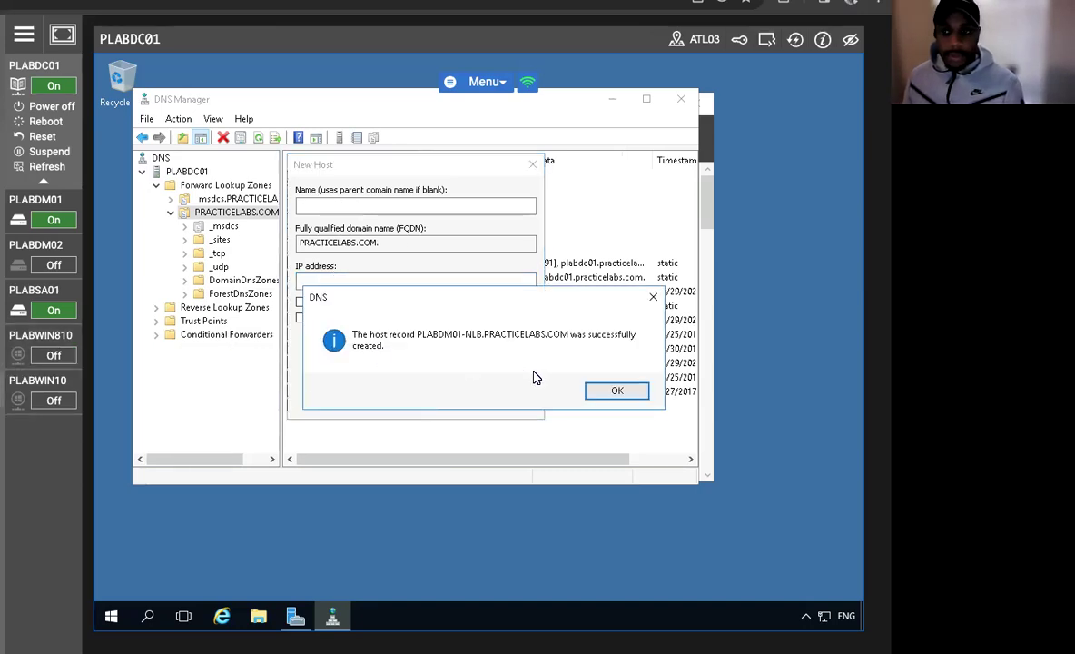
left_click(615, 392)
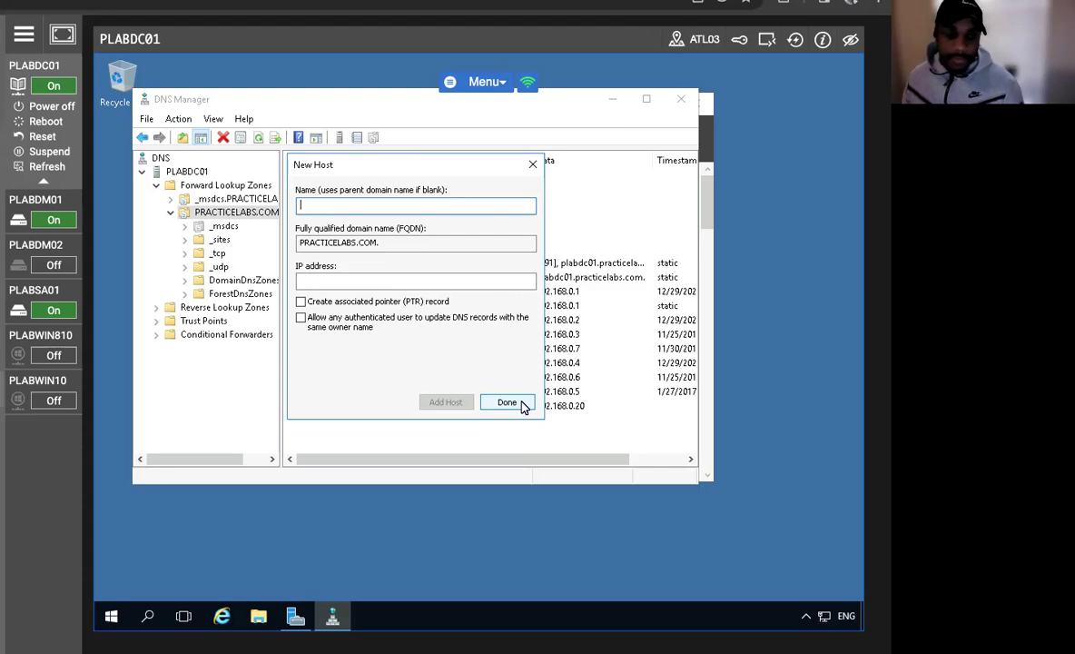
left_click(507, 403)
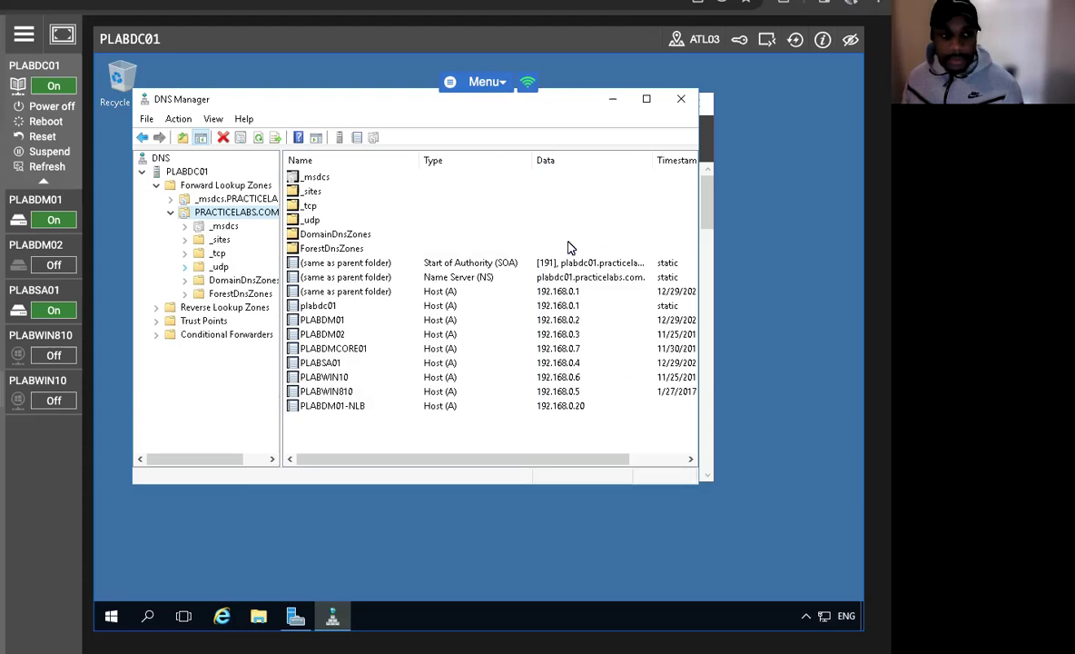
left_click(681, 99)
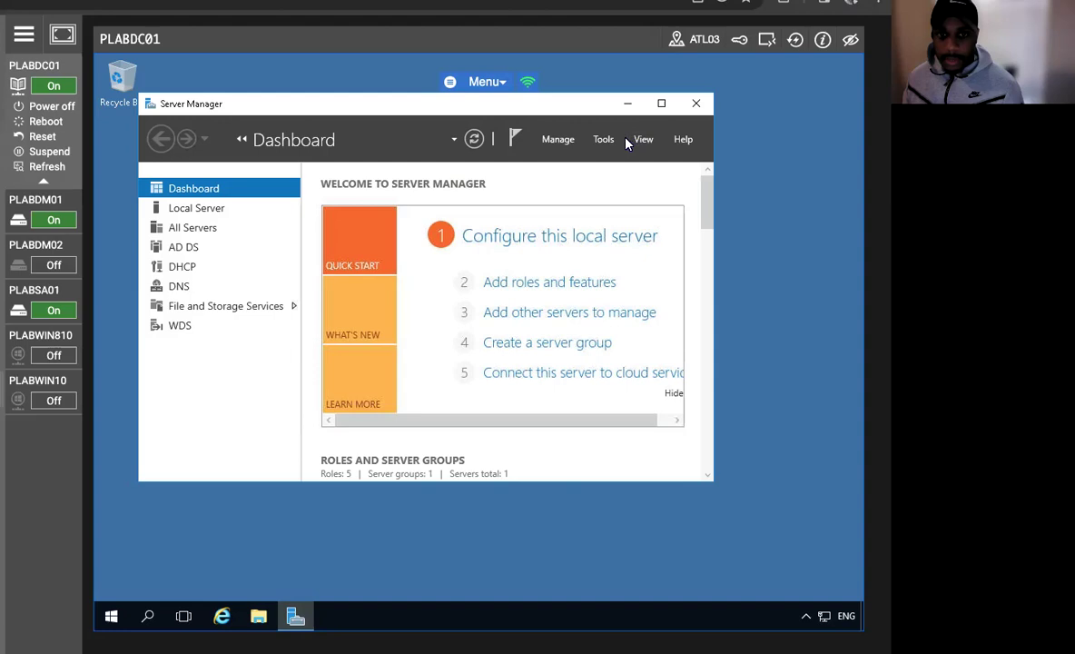
Examine the DNS role page in Server Manager, from the servers and events down to roles and features.
left_click(184, 289)
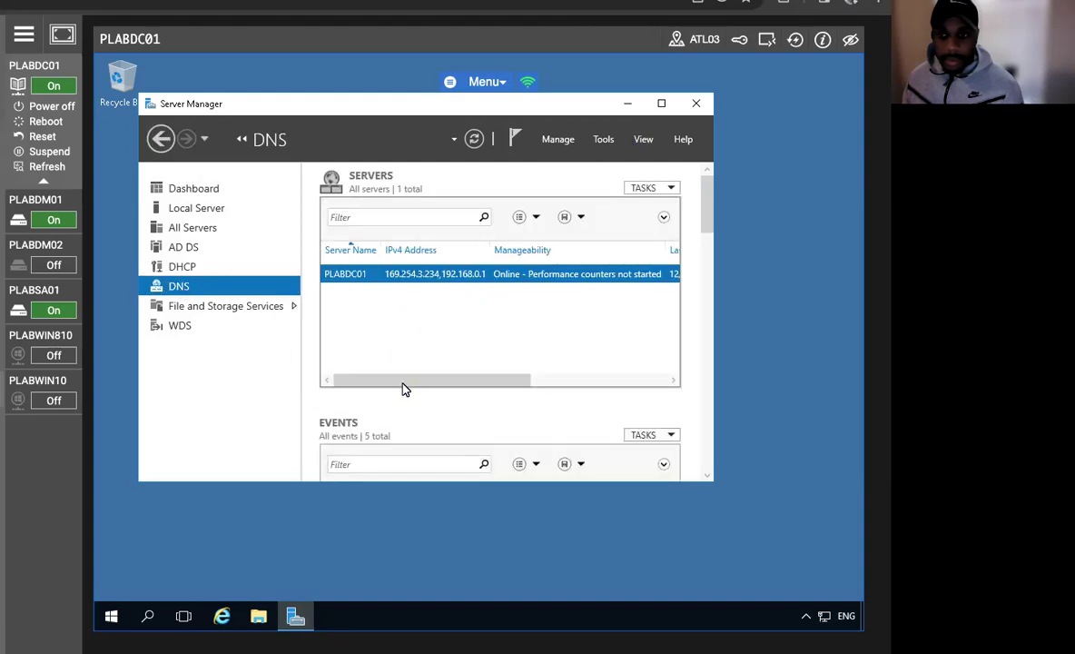
scroll(413, 405, "down", 2)
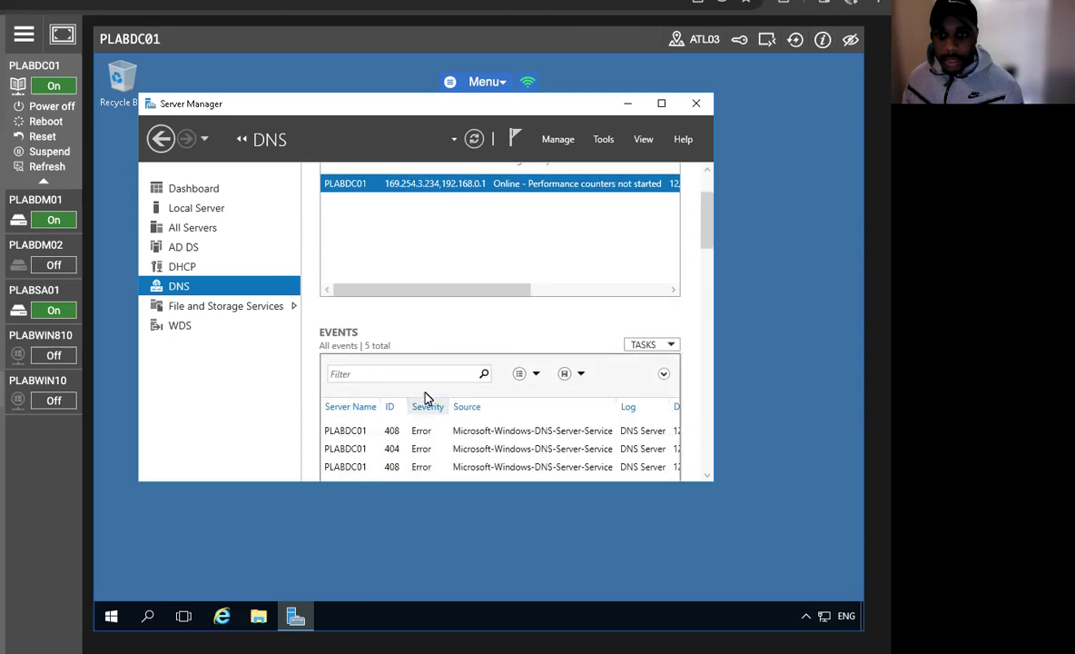
scroll(574, 292, "up", 1)
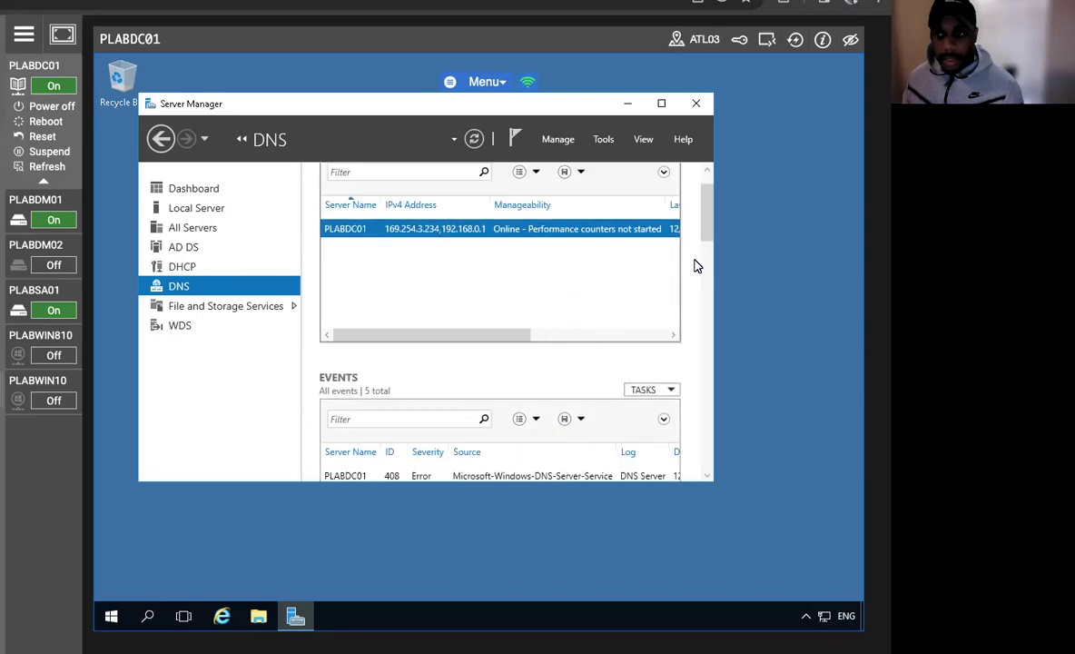
left_click(661, 103)
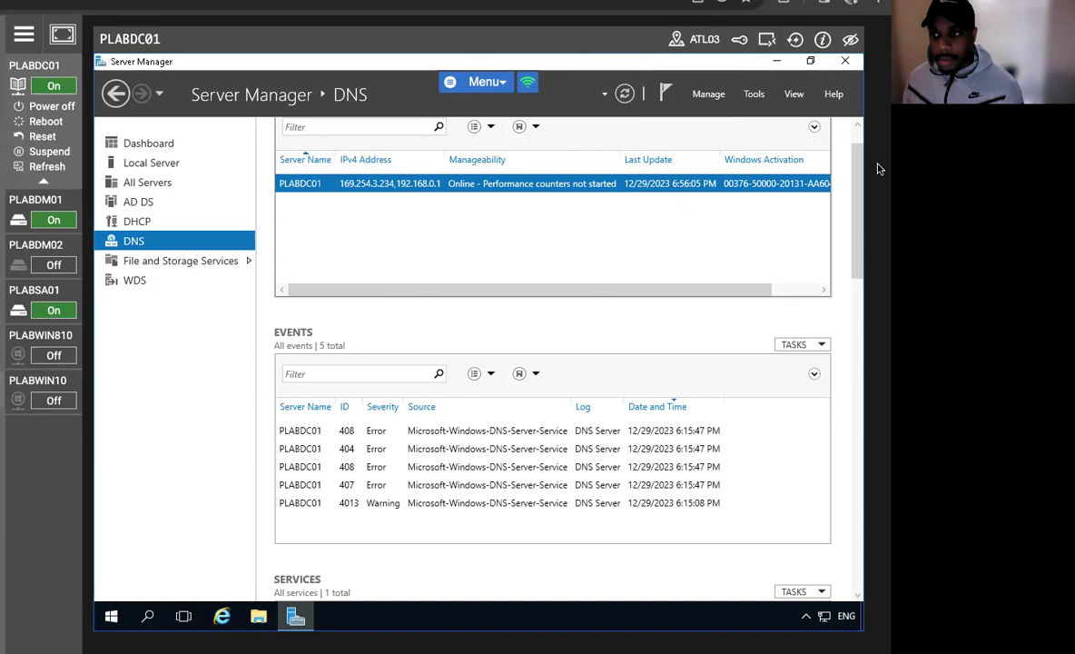
left_click_drag(859, 216, 864, 420)
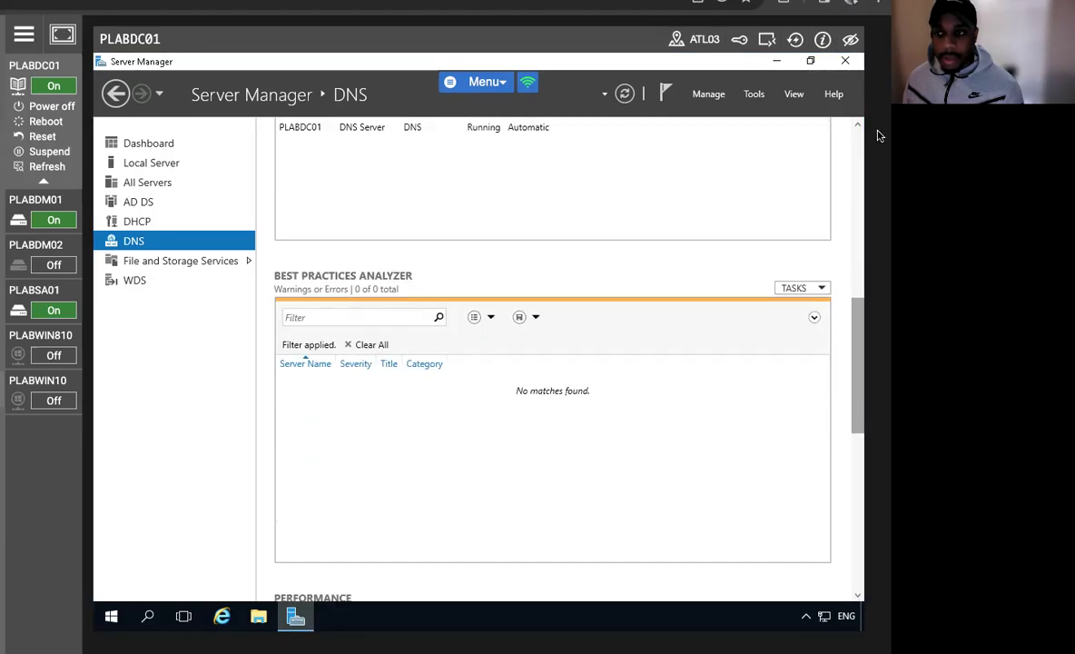
left_click_drag(858, 373, 864, 205)
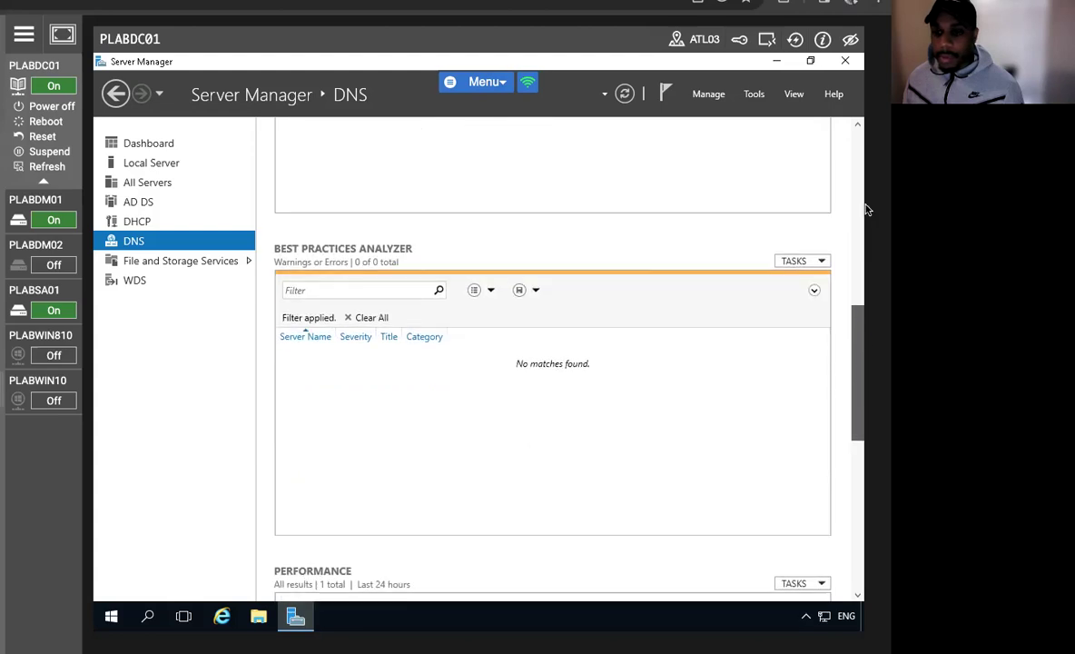
left_click_drag(859, 351, 845, 538)
left_click(407, 468)
scroll(573, 366, "up", 1)
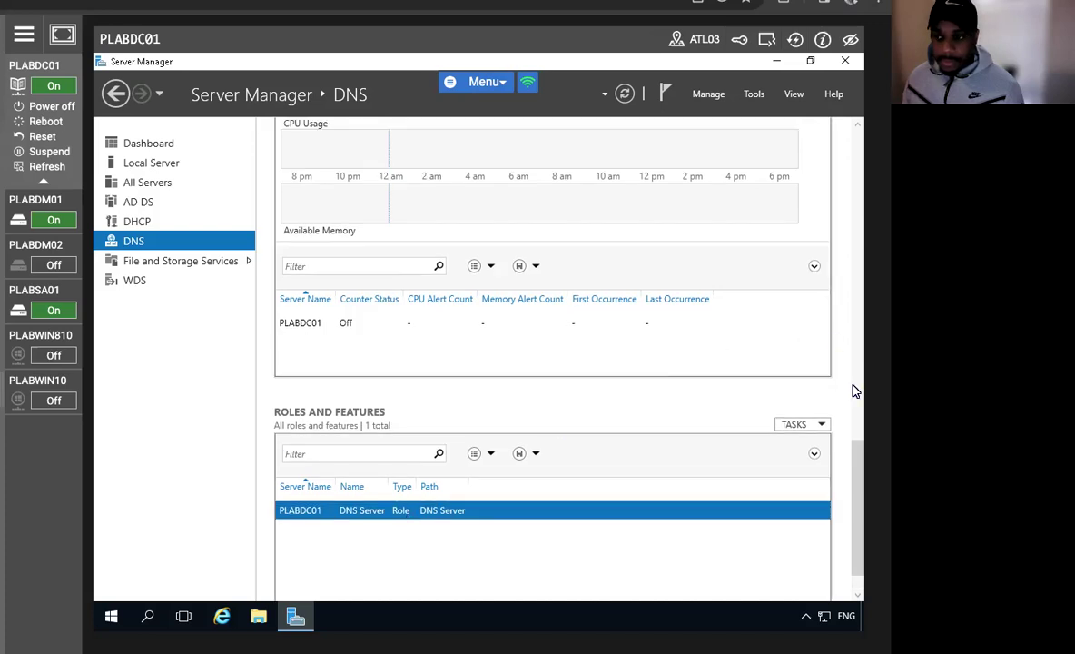
left_click_drag(855, 466, 834, 107)
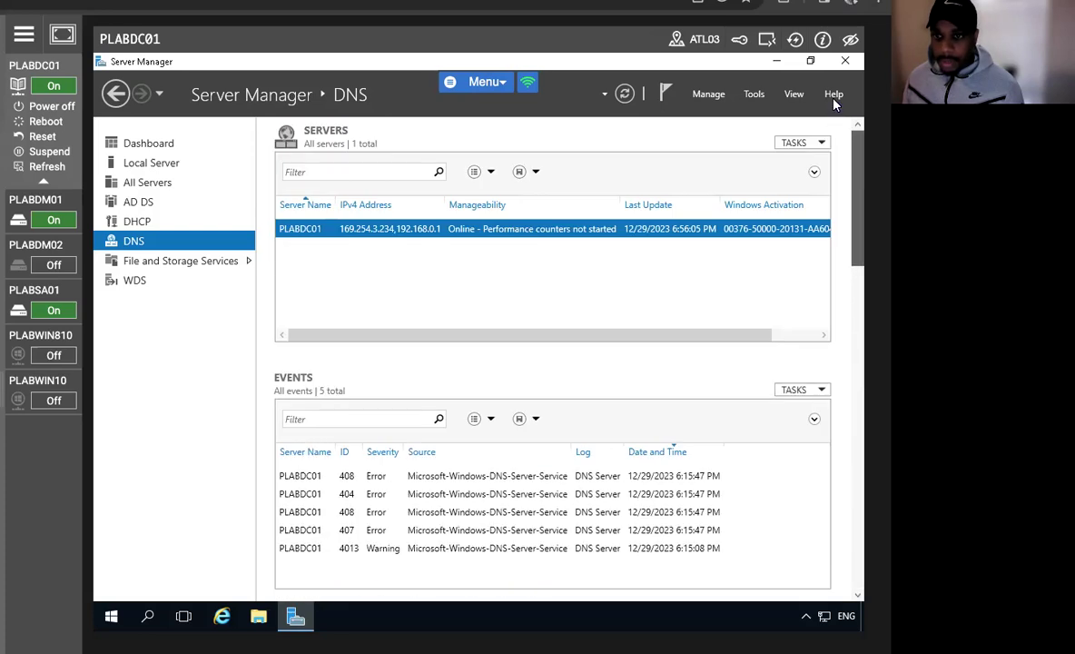
Reopen DNS Manager and check the PLABDM01-NLB host record in the PRACTICELABS.COM forward lookup zone.
left_click(753, 94)
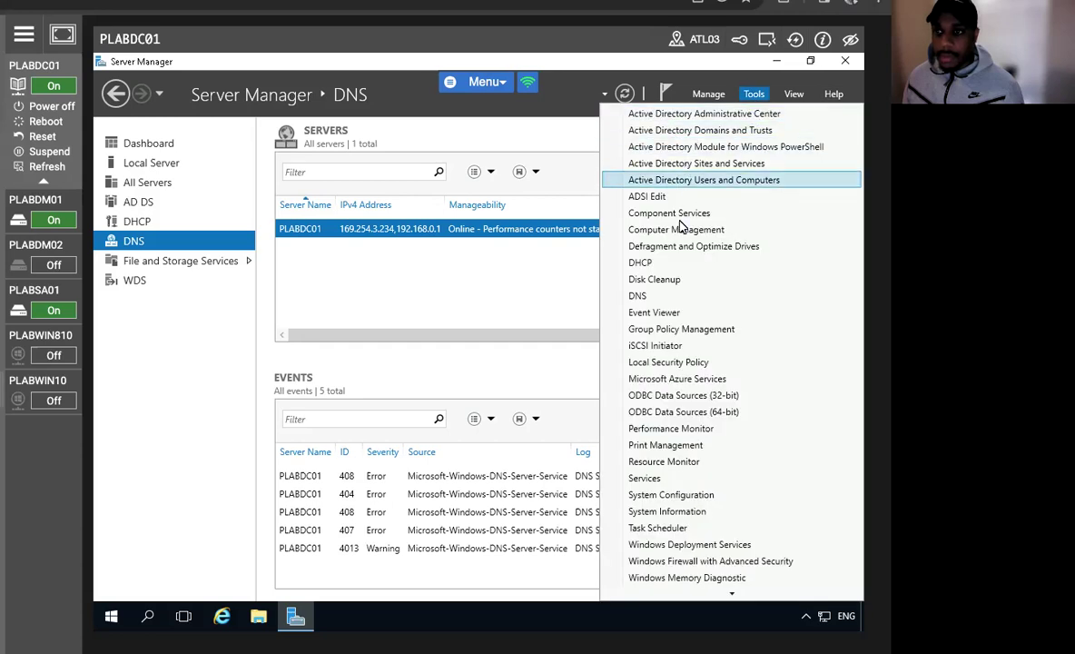
left_click(645, 311)
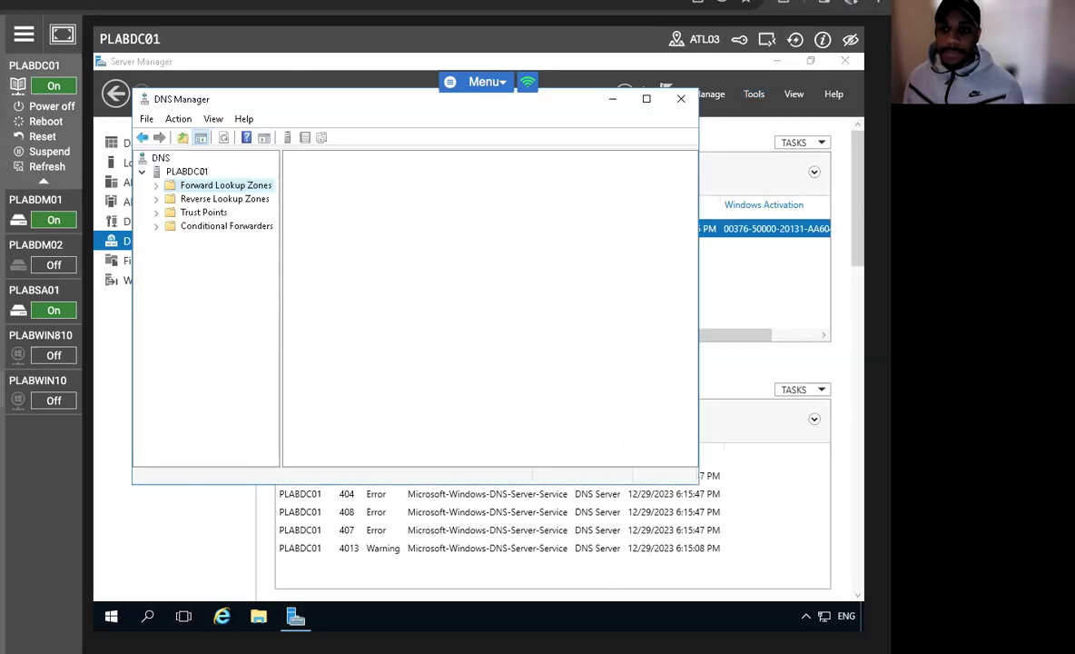
left_click(157, 185)
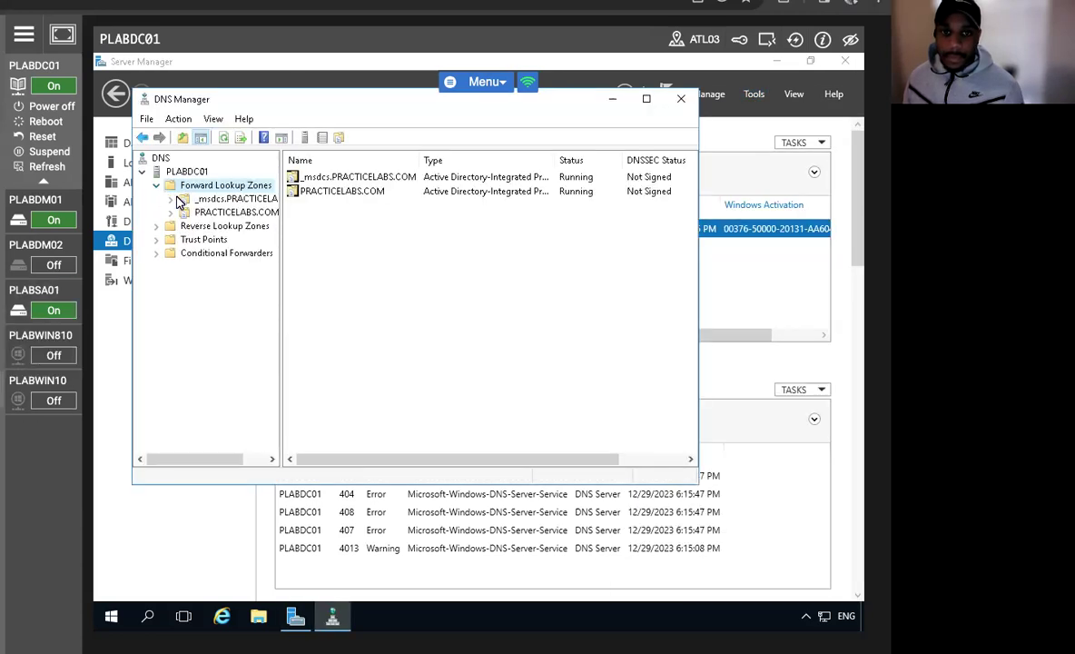
left_click(218, 212)
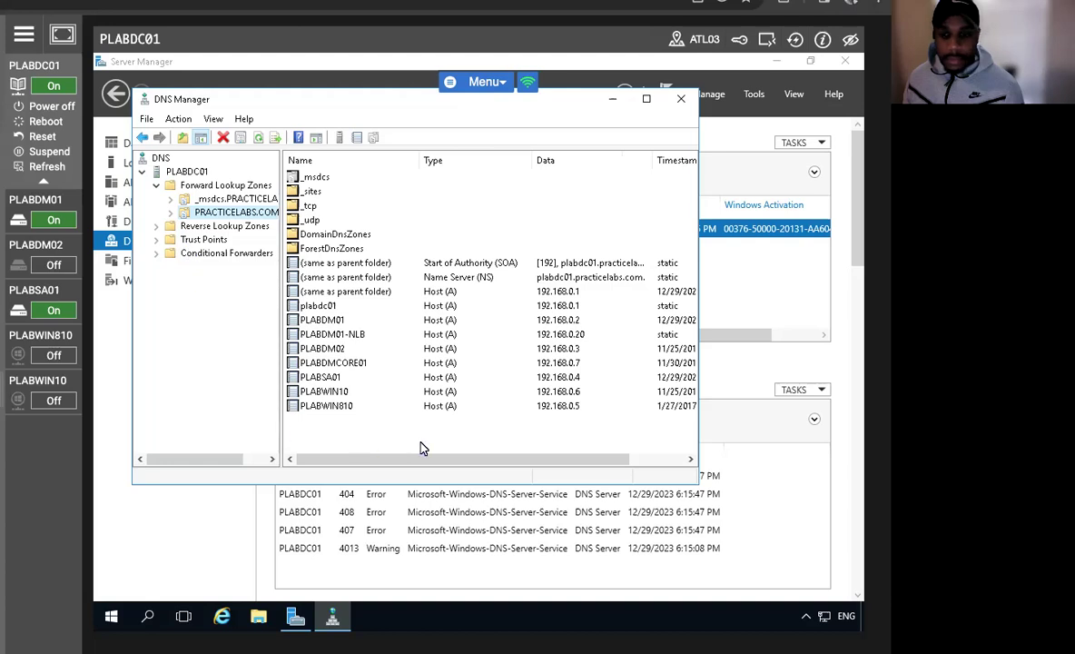
left_click(443, 406)
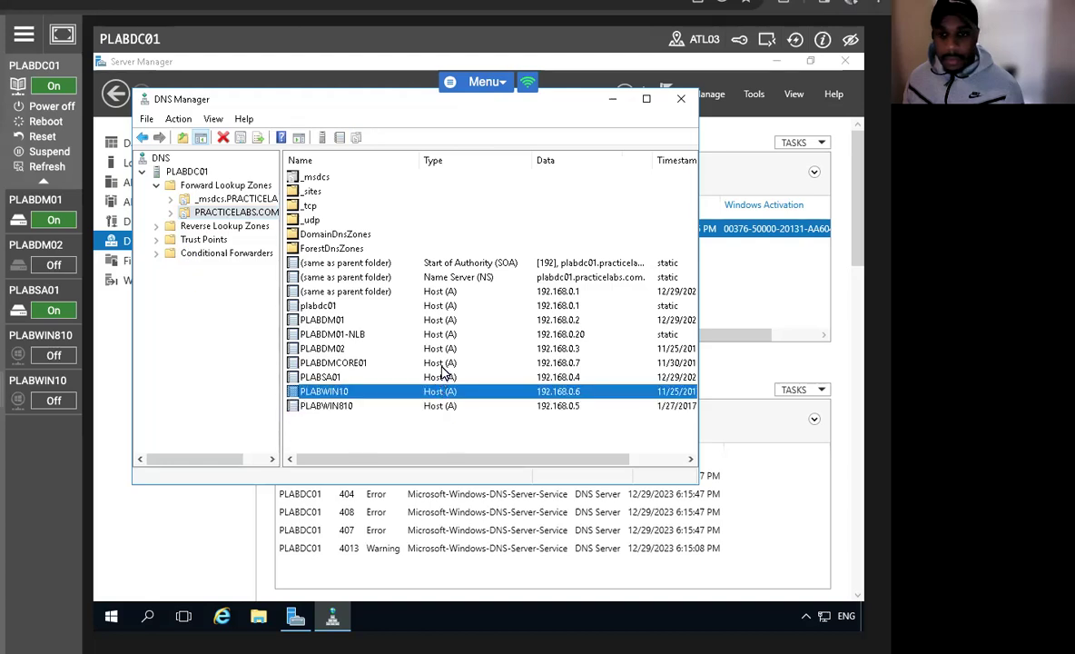
left_click(434, 362)
left_click(433, 334)
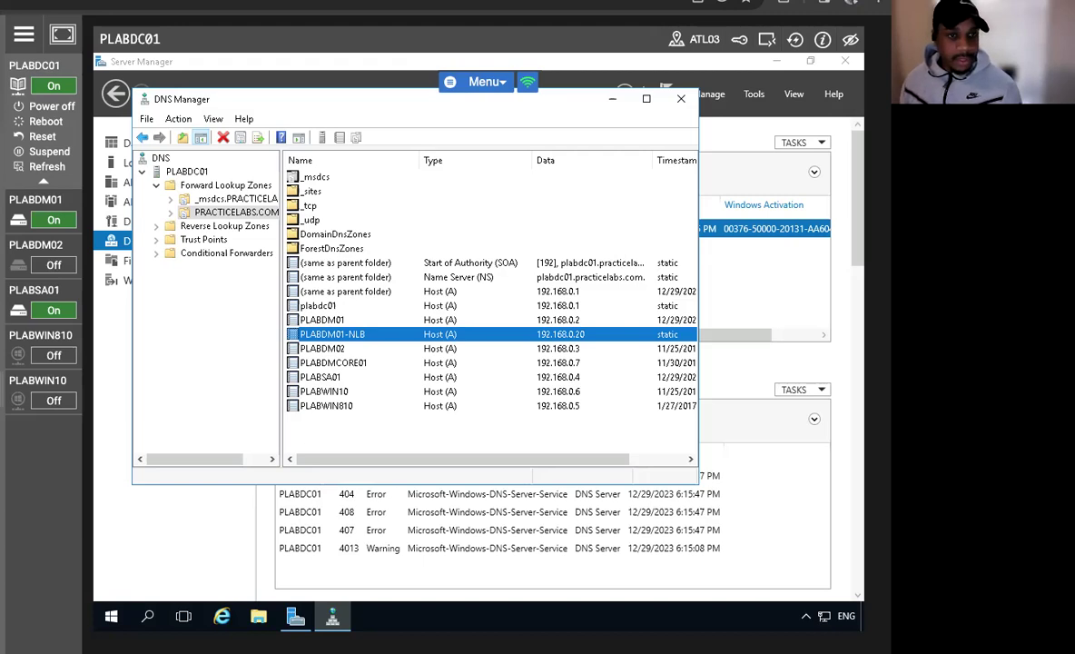
Switch to PLABSA01 and open Network Load Balancing Manager from a maximized Server Manager.
left_click(20, 294)
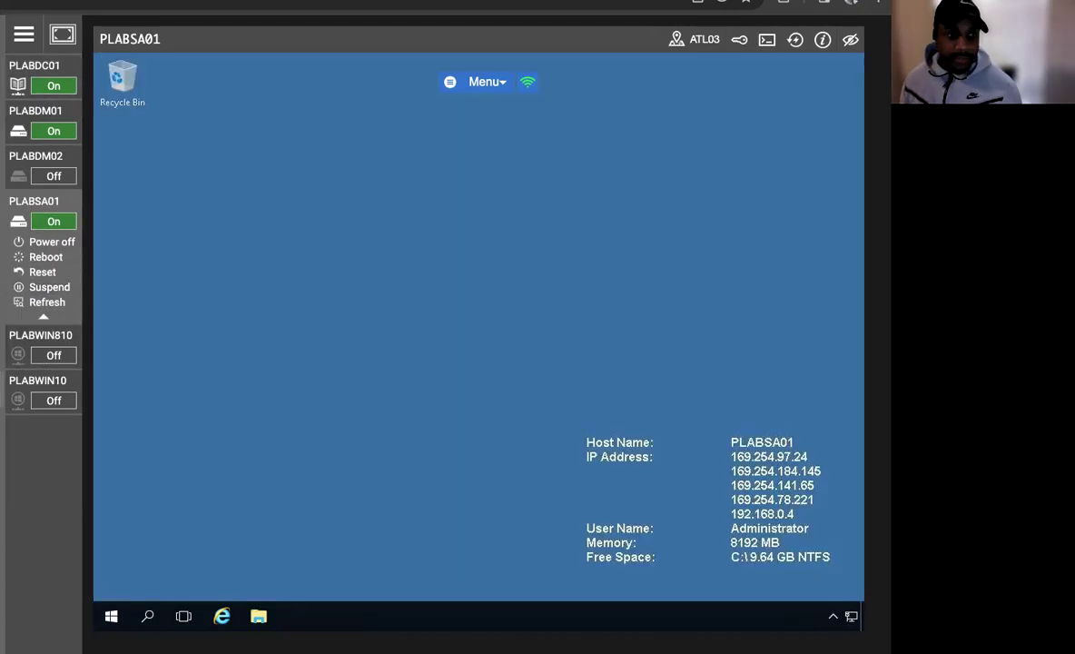
left_click(111, 617)
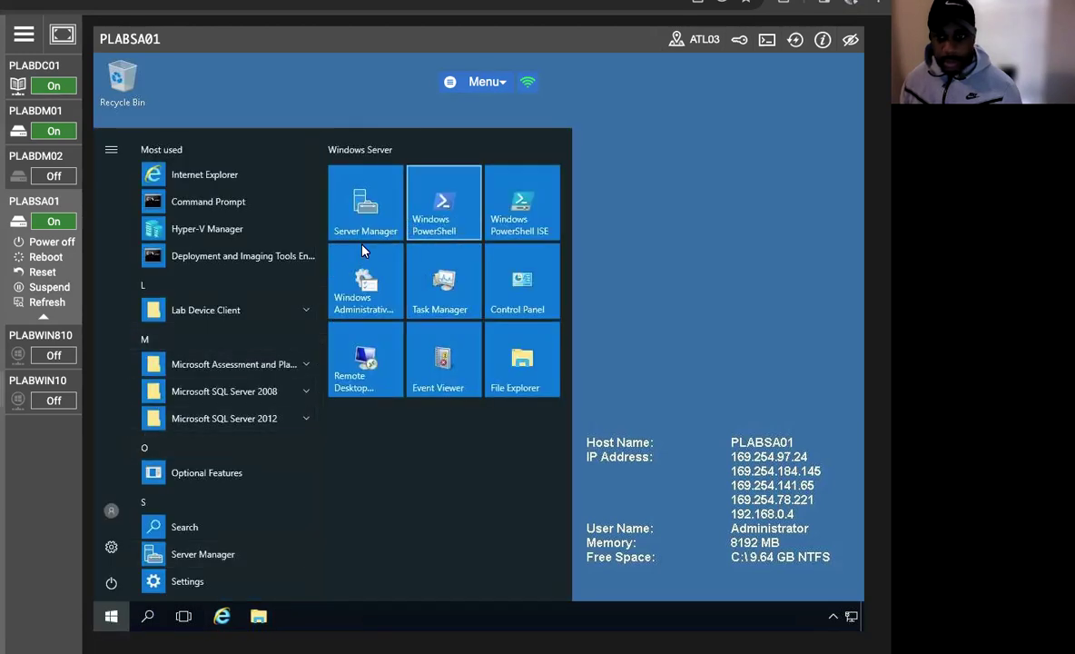
left_click(359, 220)
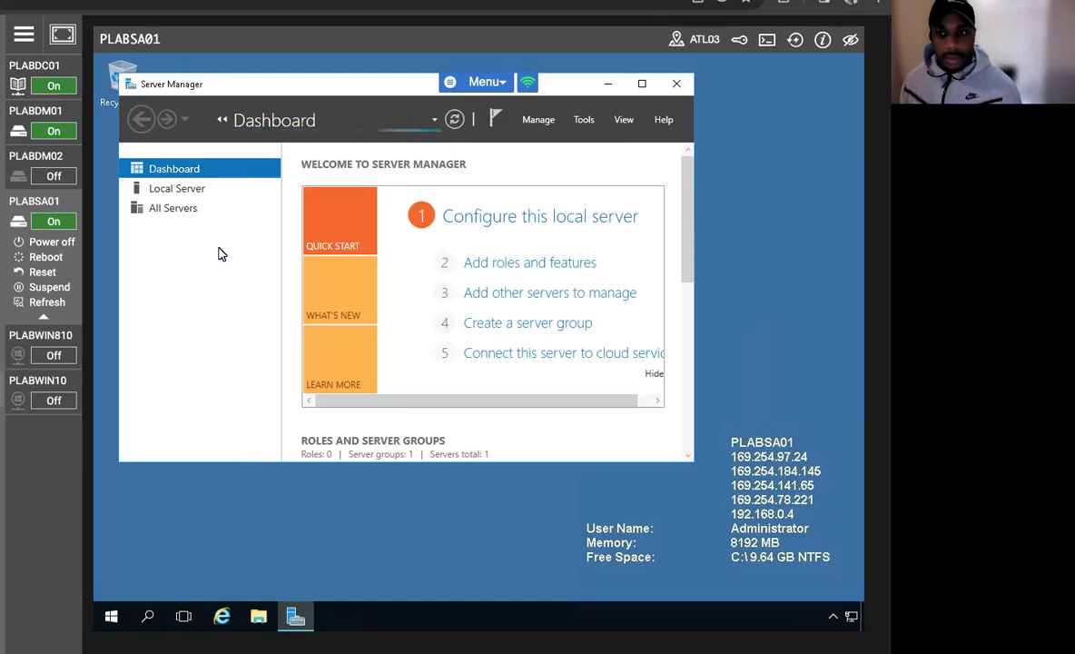
left_click(641, 84)
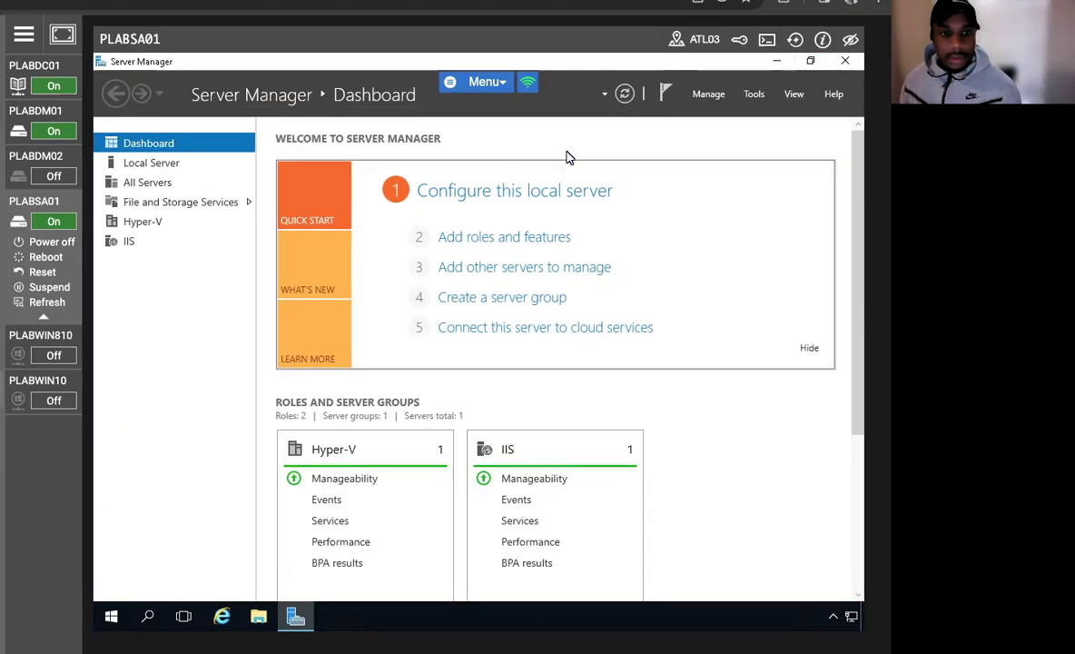
left_click(754, 94)
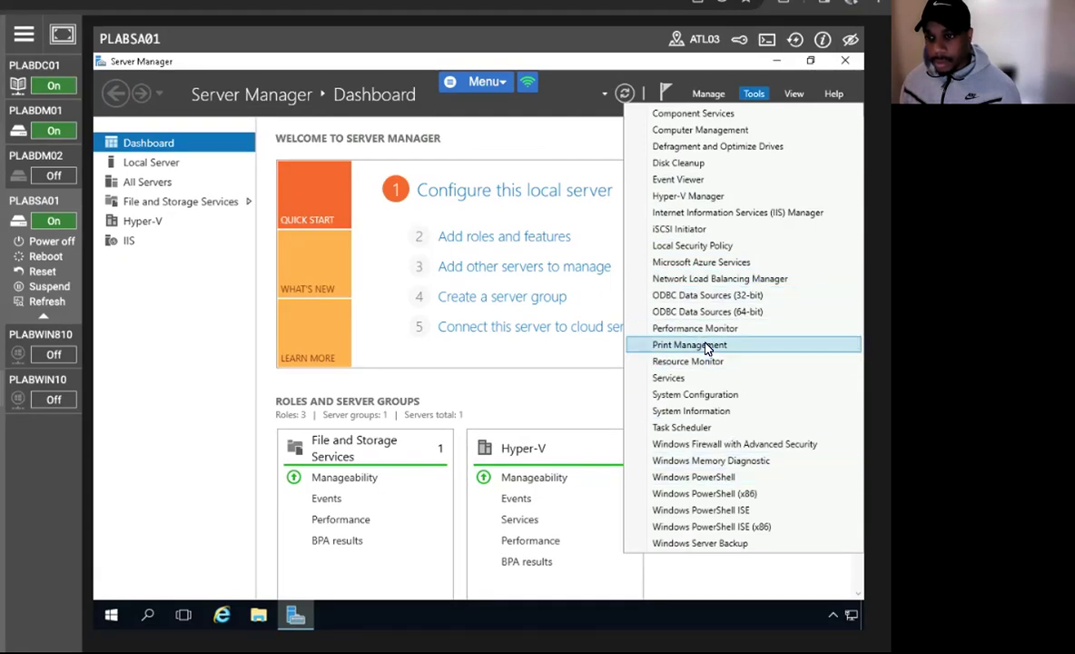
left_click(711, 279)
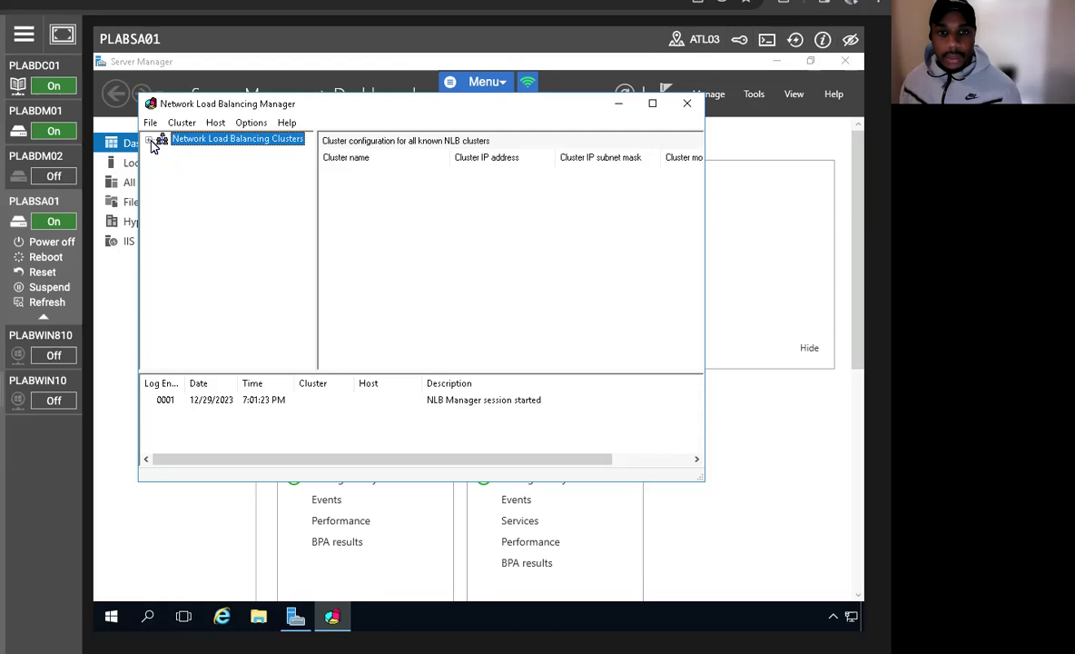
Connect to the existing PLABDM01-NLB cluster through the host plabdm01-nlb and load it into the manager.
right_click(215, 148)
left_click(259, 162)
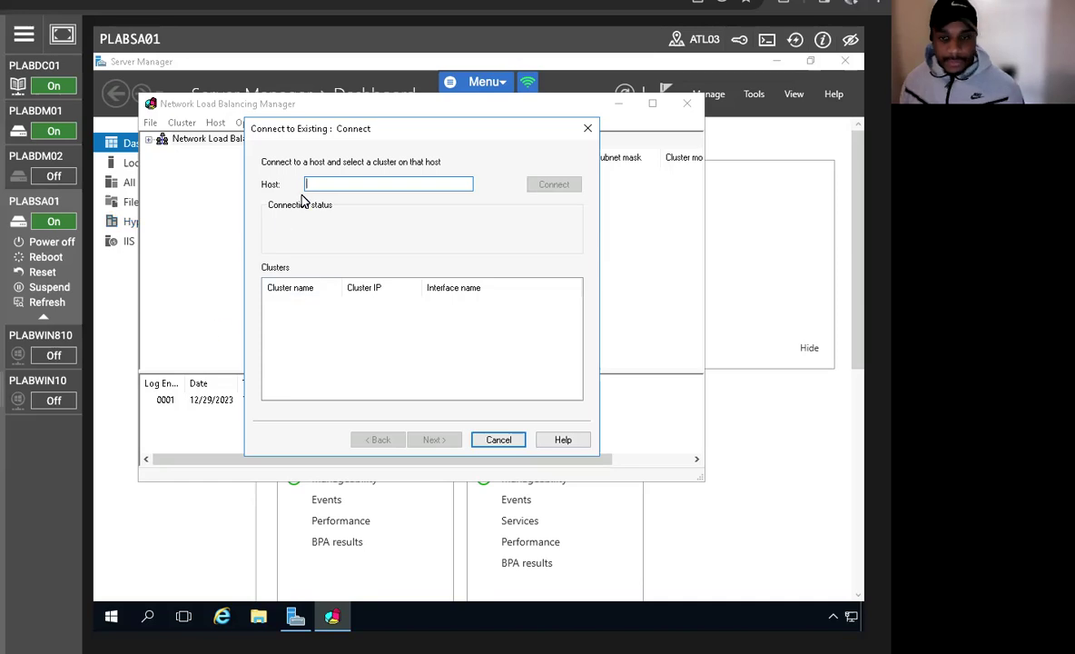
type("pl")
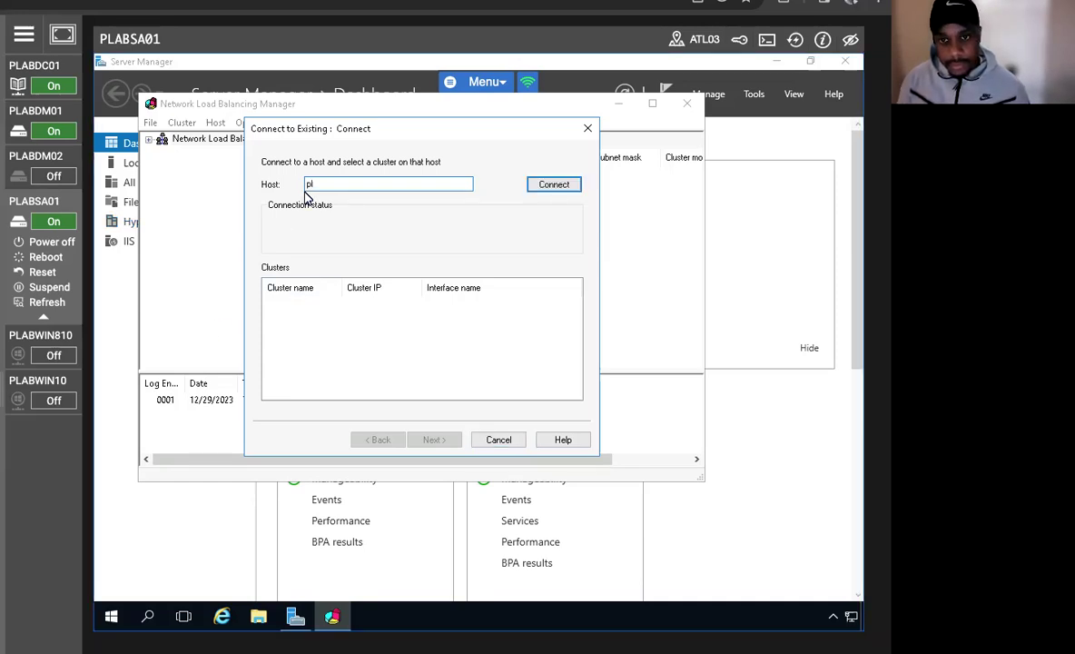
type("ab")
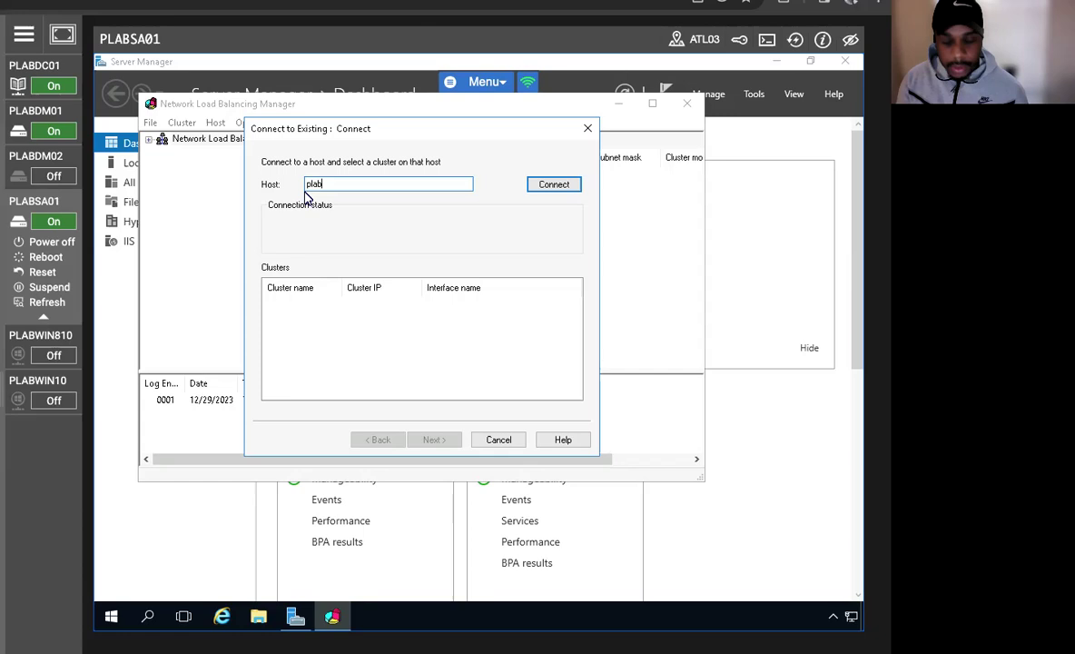
type("d")
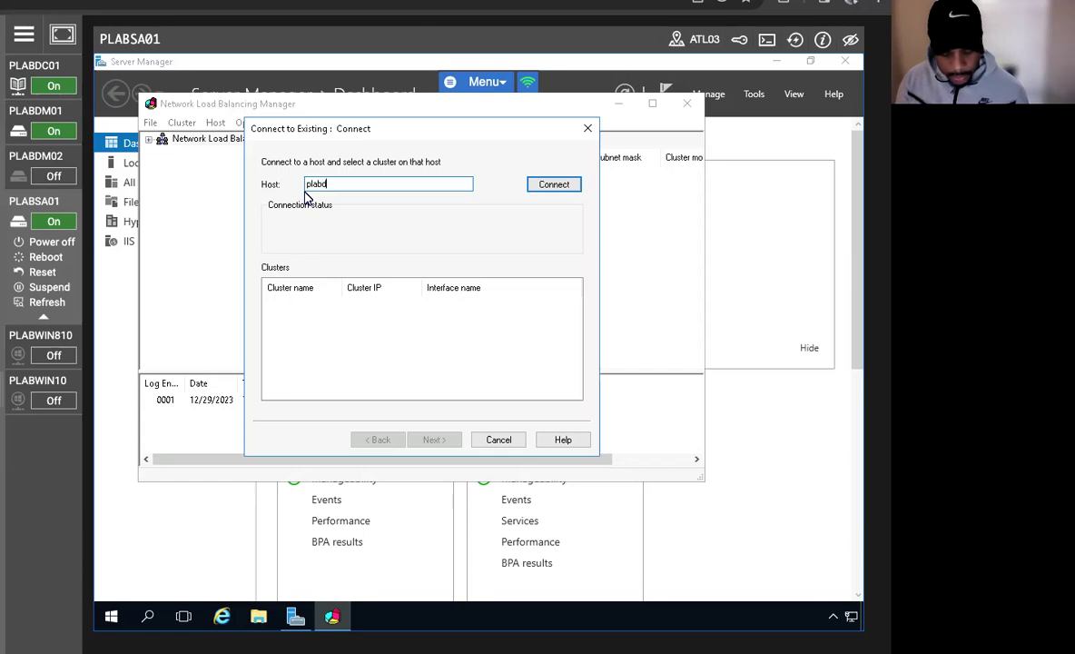
type("m01")
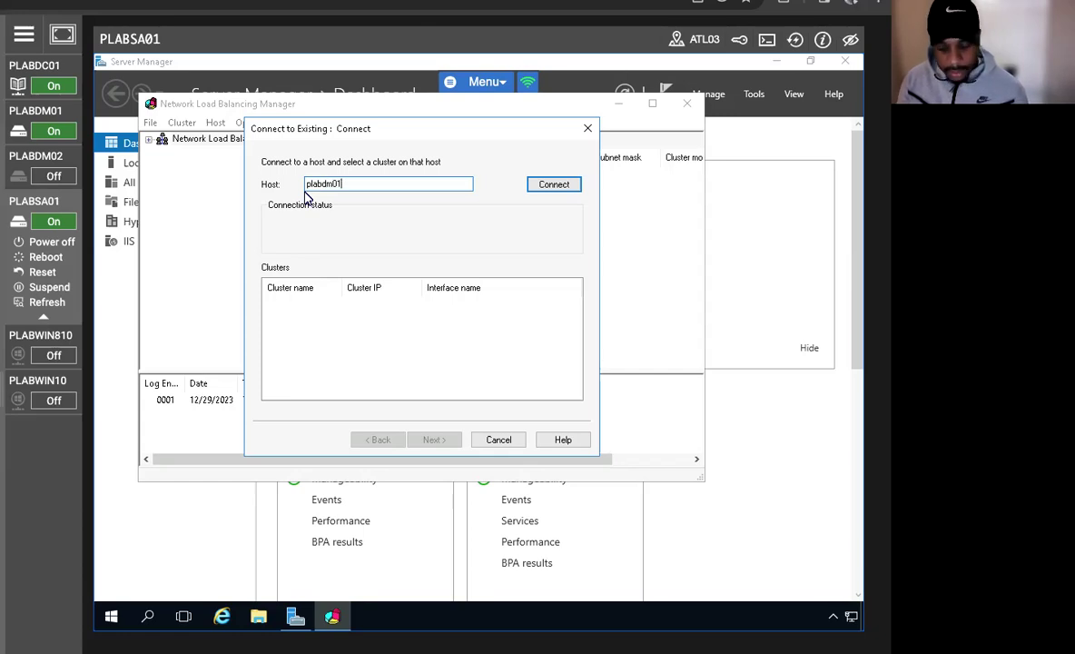
type("-")
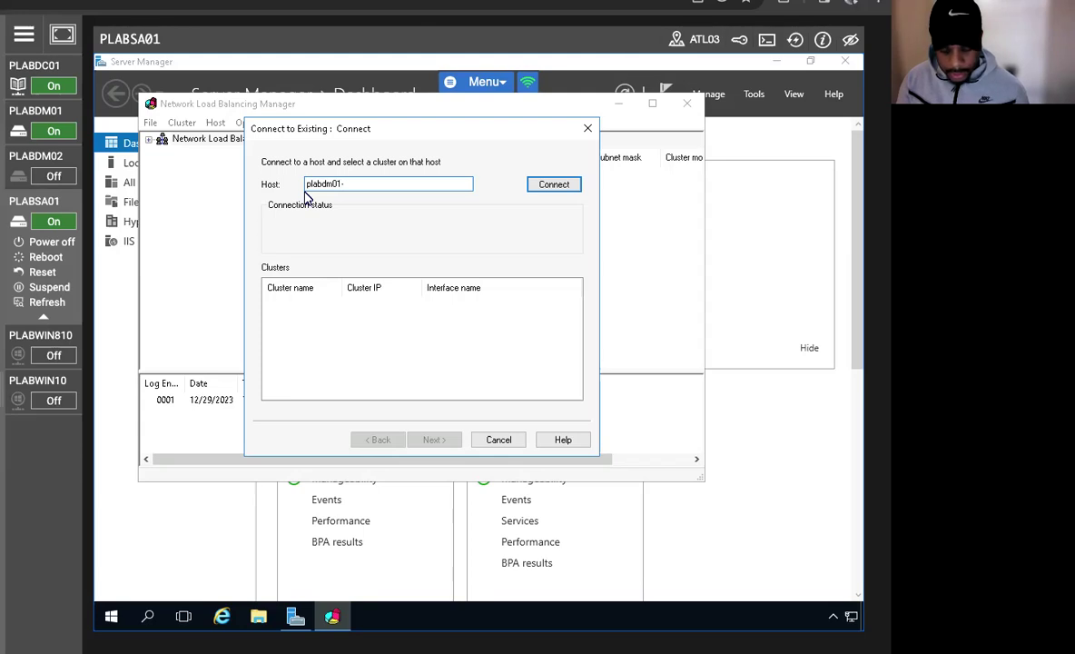
key("BackSpace")
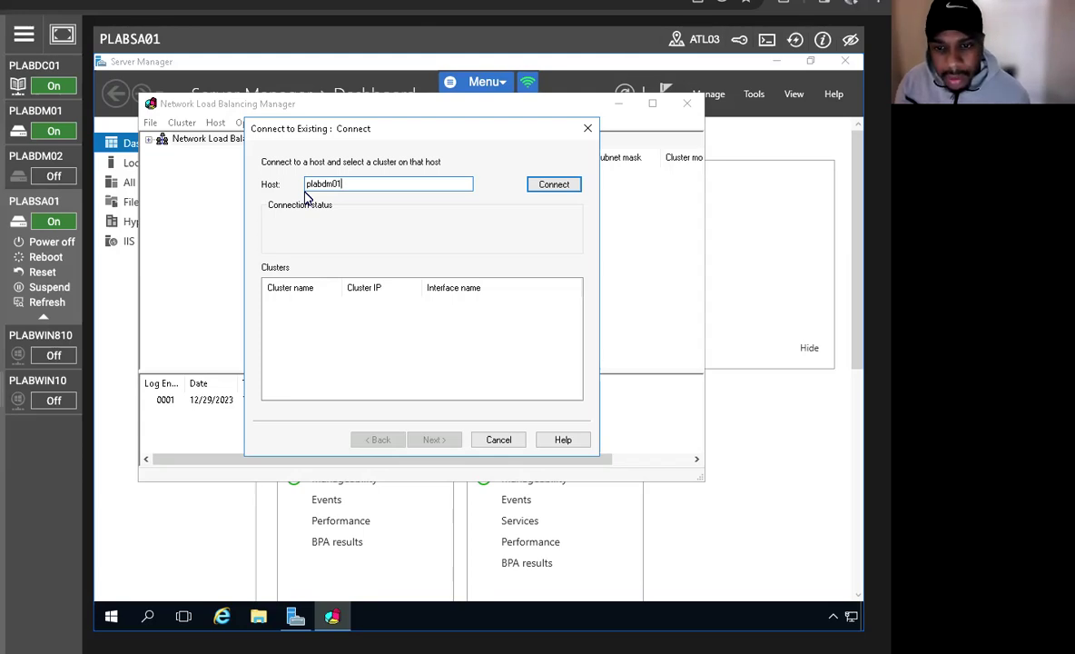
type("-nlb")
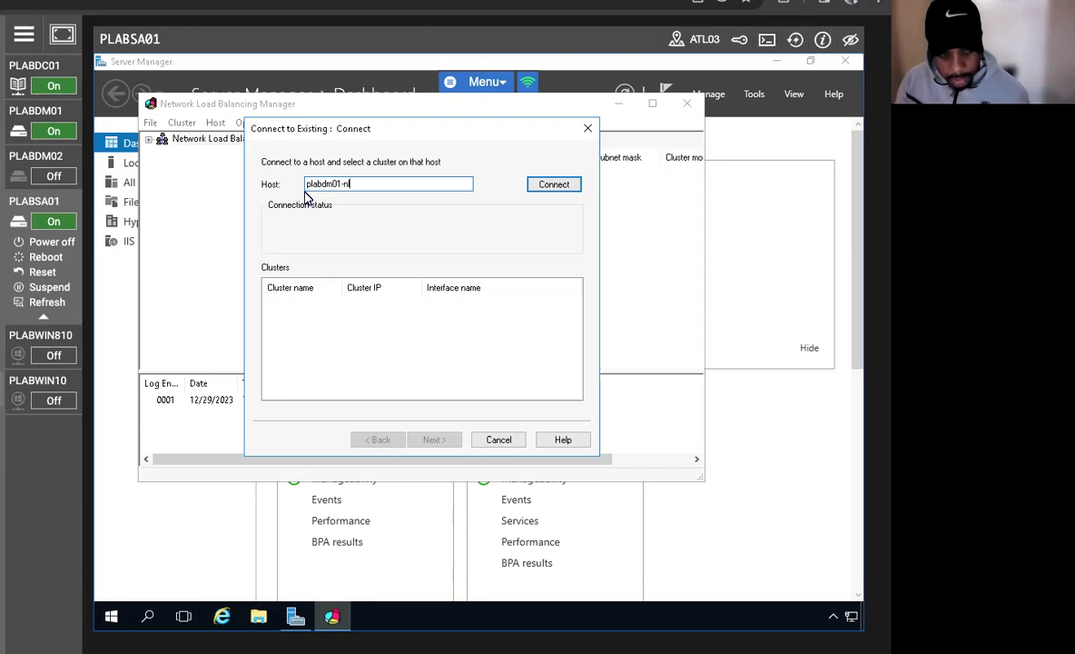
left_click(546, 182)
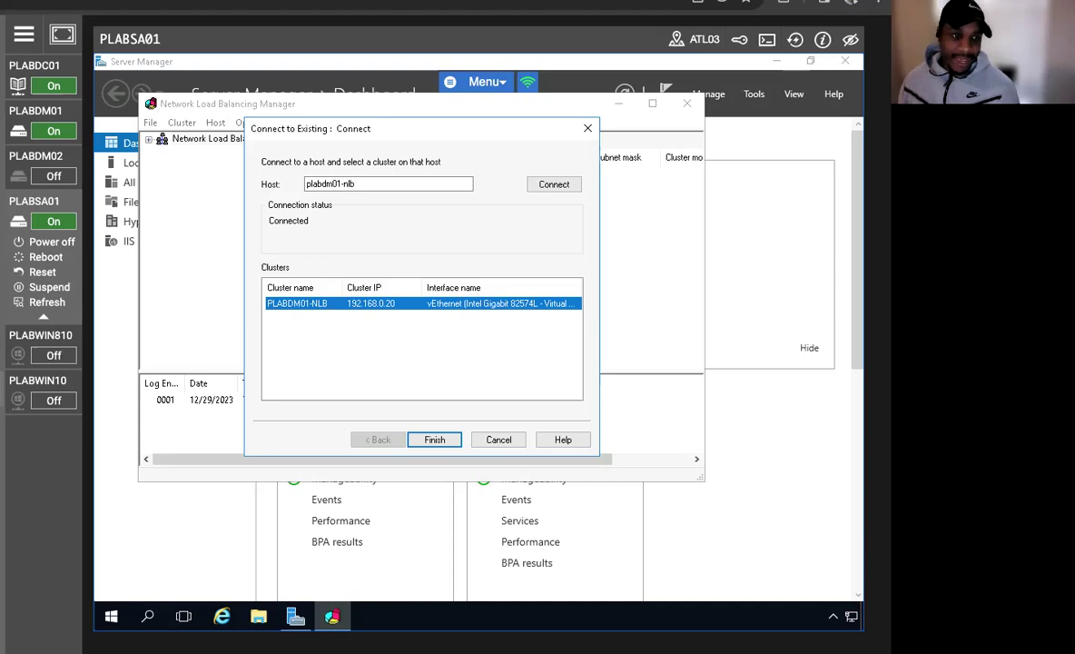
left_click(439, 440)
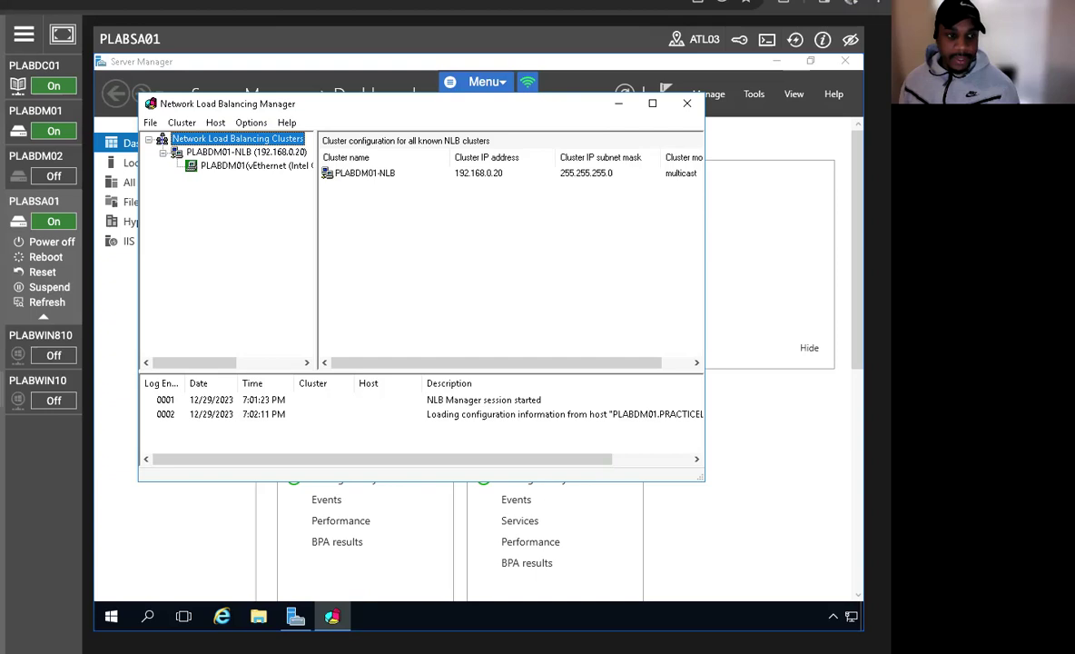
Start adding a host to the PLABDM01-NLB cluster and connect to plabsa01.practicelabs.com.
left_click(203, 156)
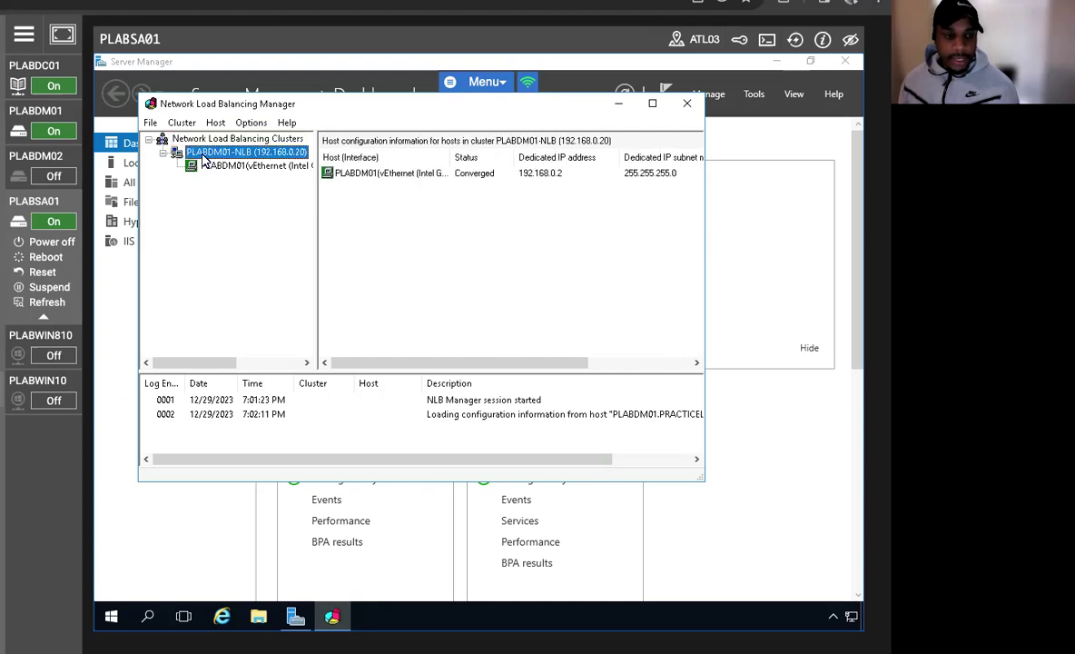
right_click(202, 156)
left_click(264, 163)
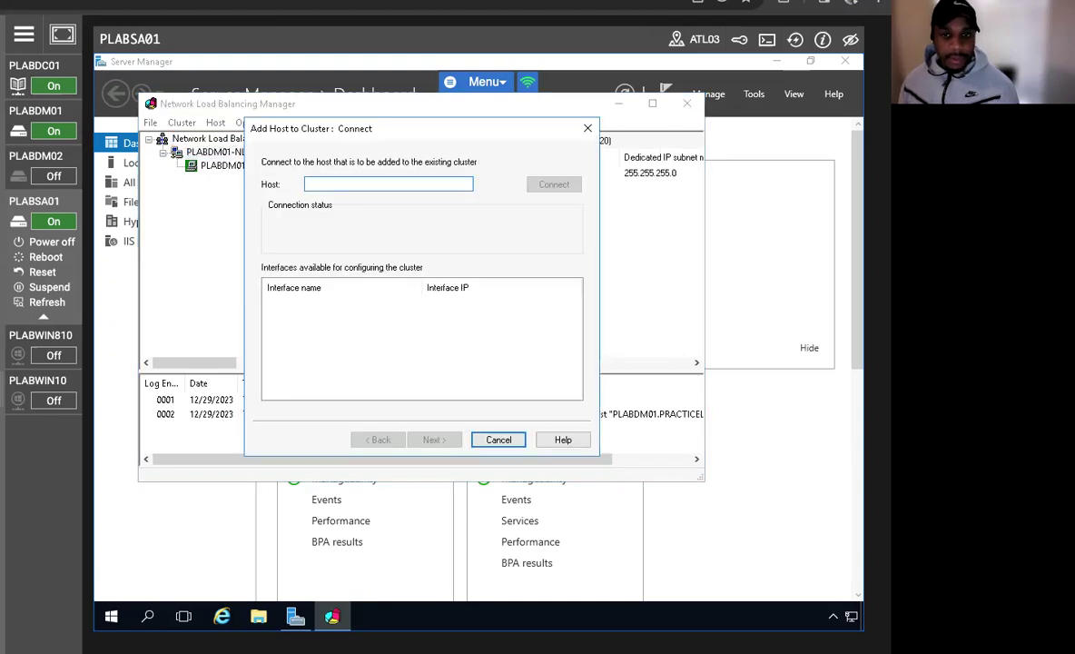
mouse_move(57, 395)
type("plabsa01")
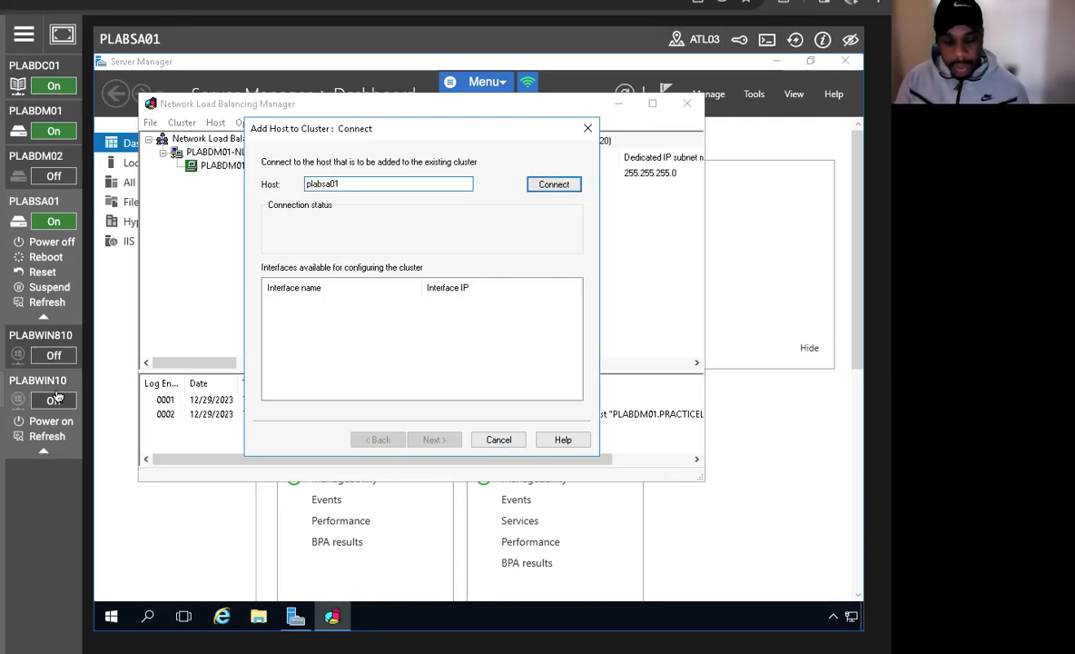
type(".practicelabs.com")
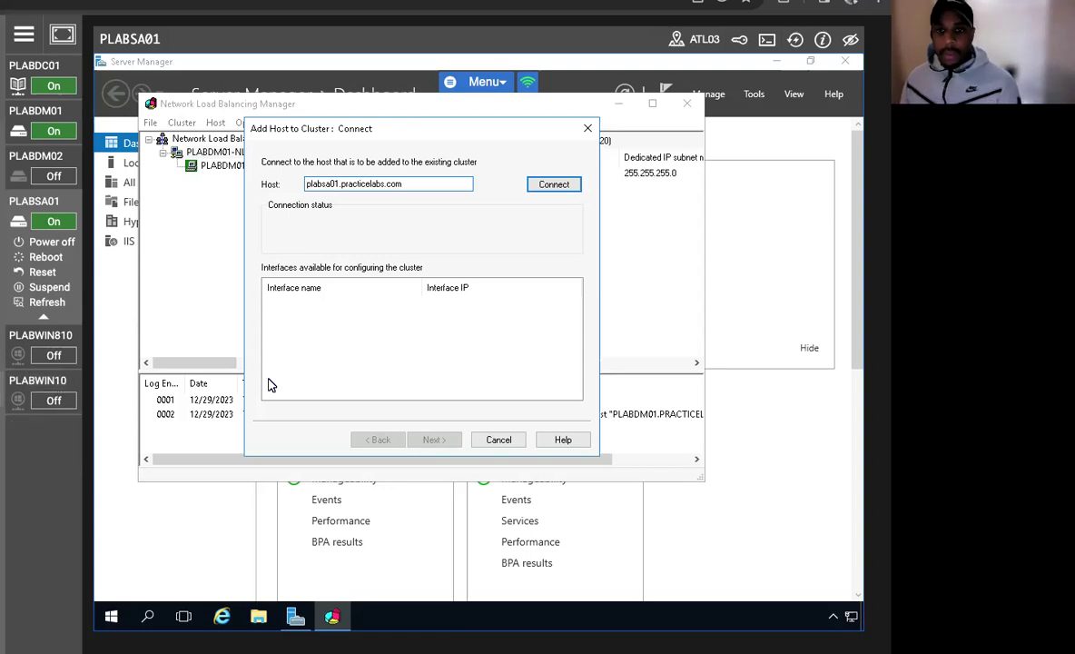
left_click(548, 186)
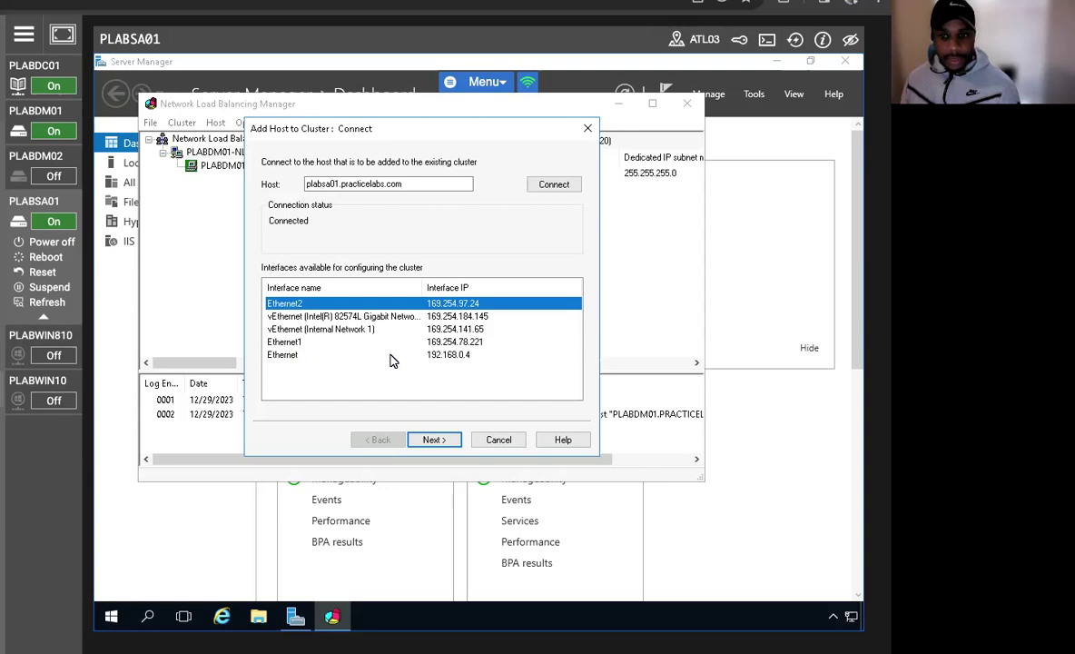
Choose the Ethernet interface at 192.168.0.4, accept the default host parameters and port rules, and finish adding the host.
left_click(338, 355)
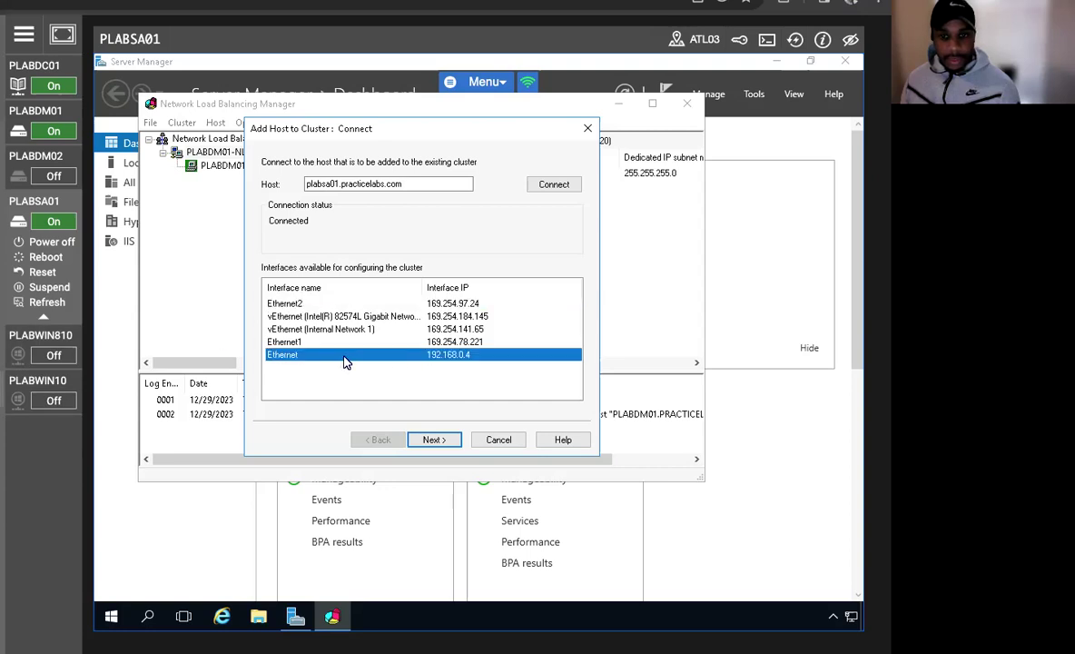
left_click(440, 443)
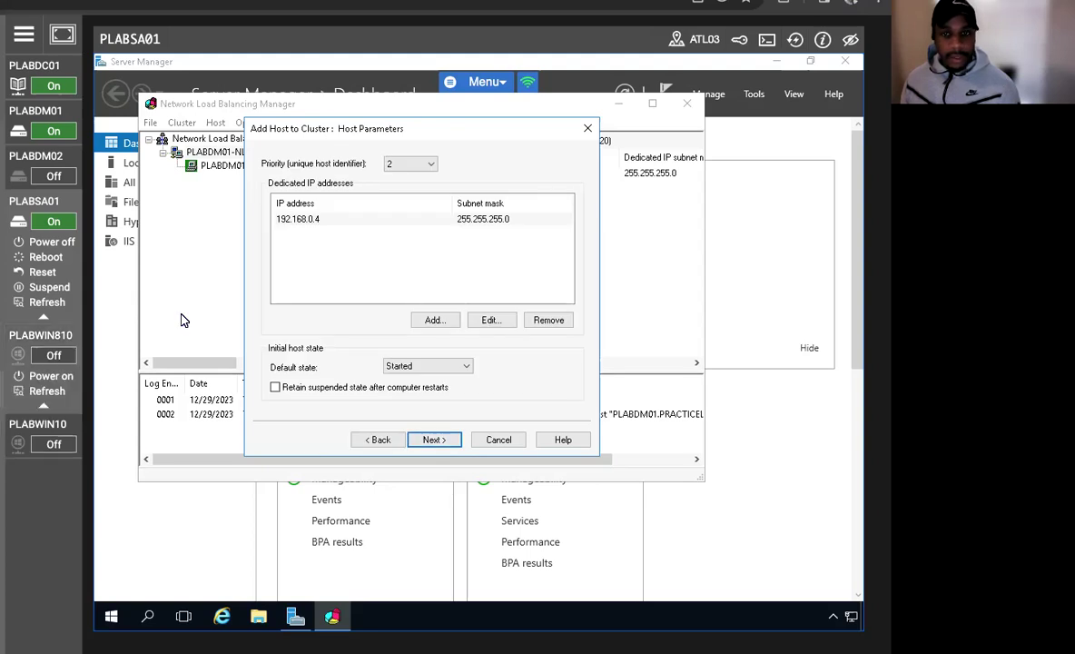
left_click(431, 440)
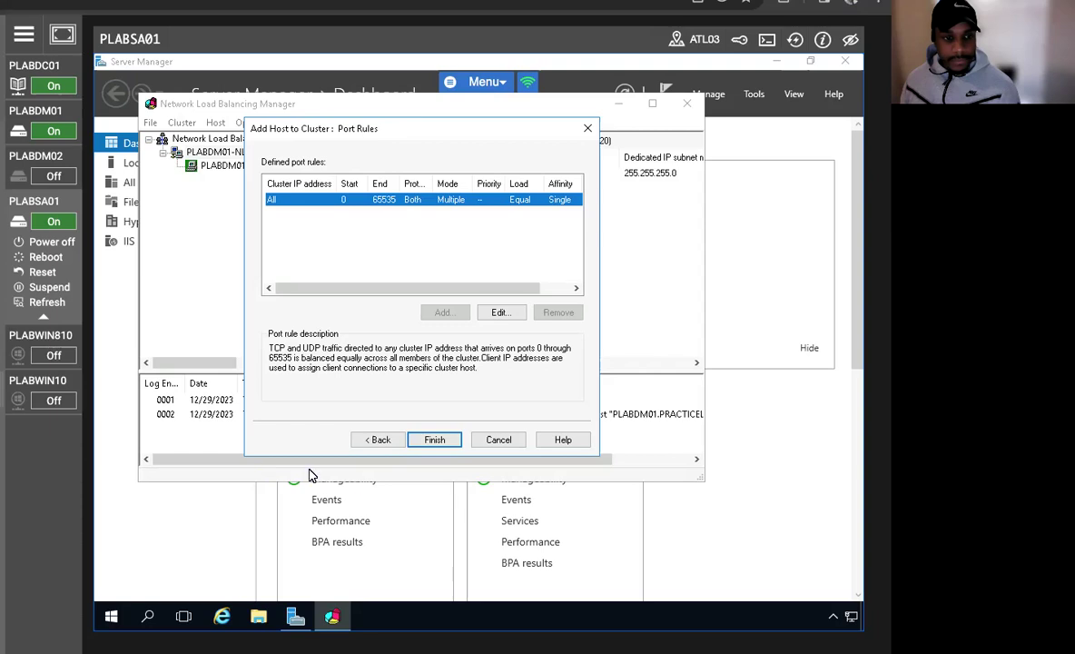
left_click(434, 439)
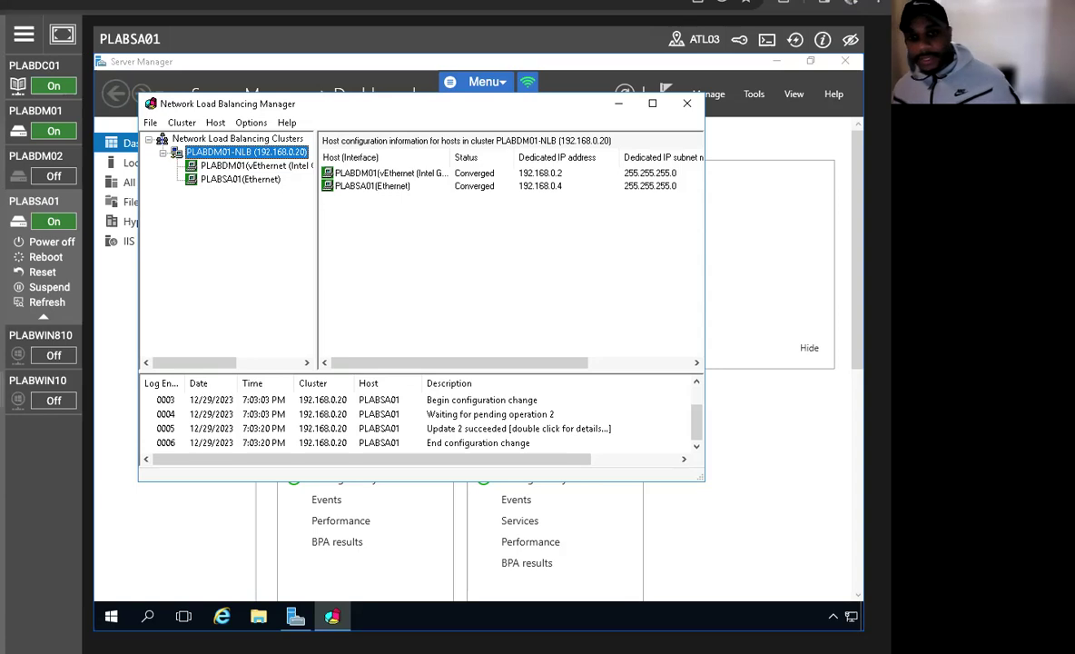
Review the PLABDM01-NLB cluster's hosts, checking the status and dedicated IP address of PLABDM01 and PLABSA01.
left_click(369, 187)
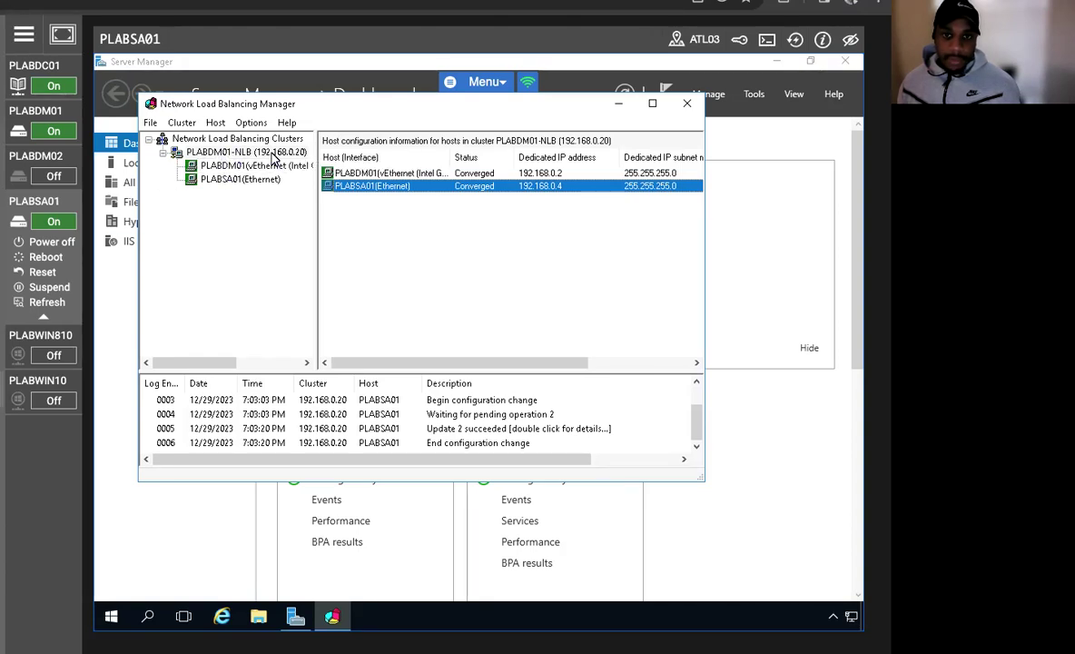
left_click(225, 178)
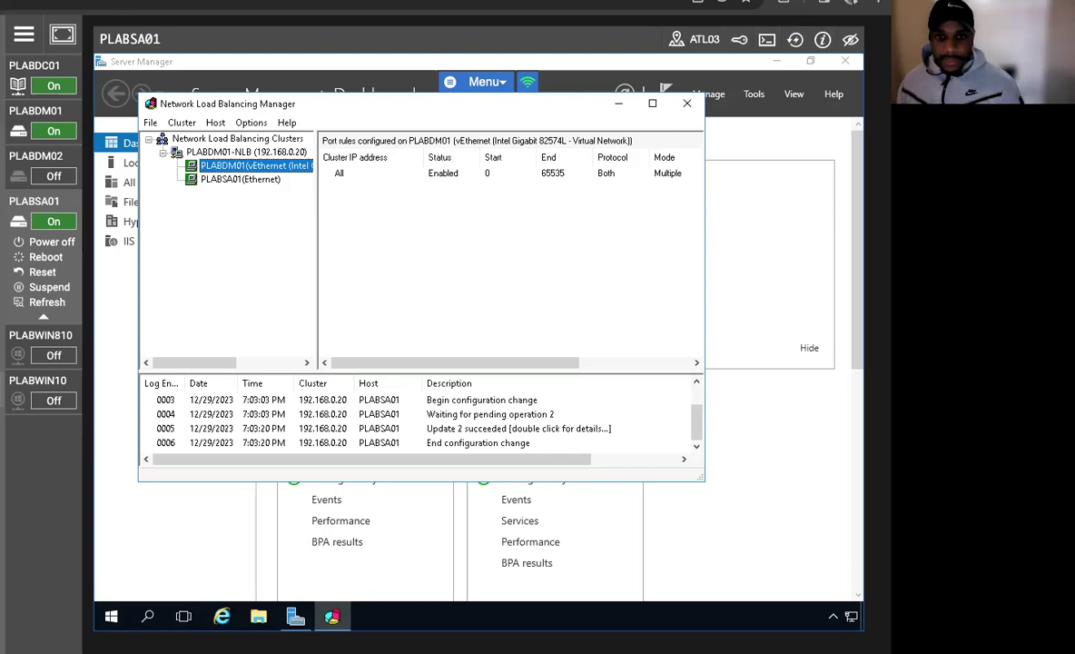
left_click(208, 150)
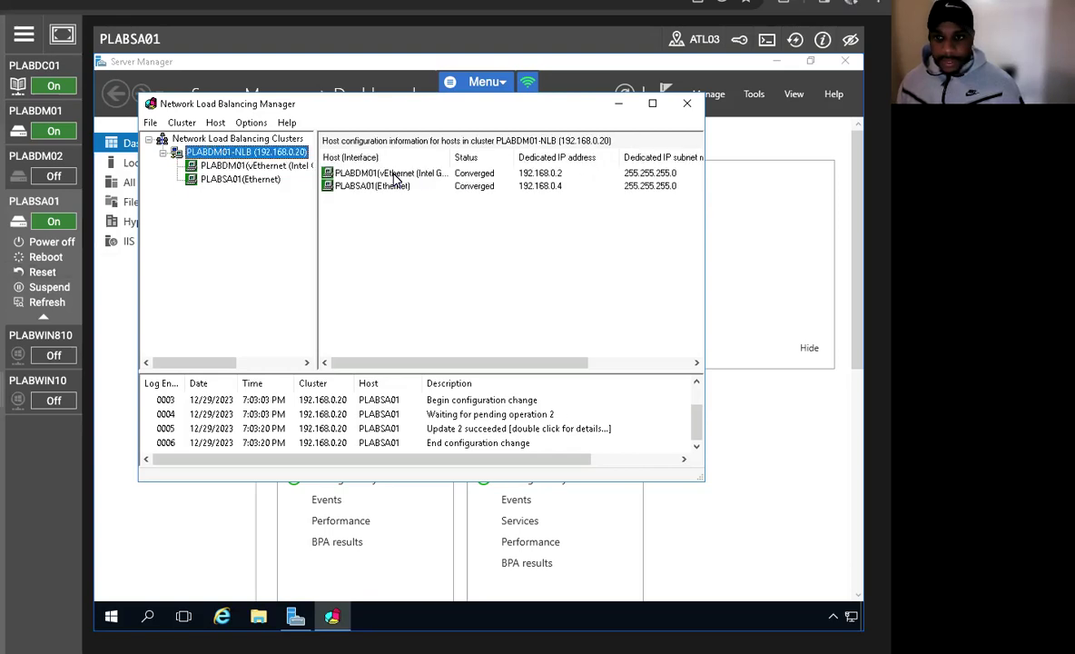
left_click(393, 173)
left_click(386, 186)
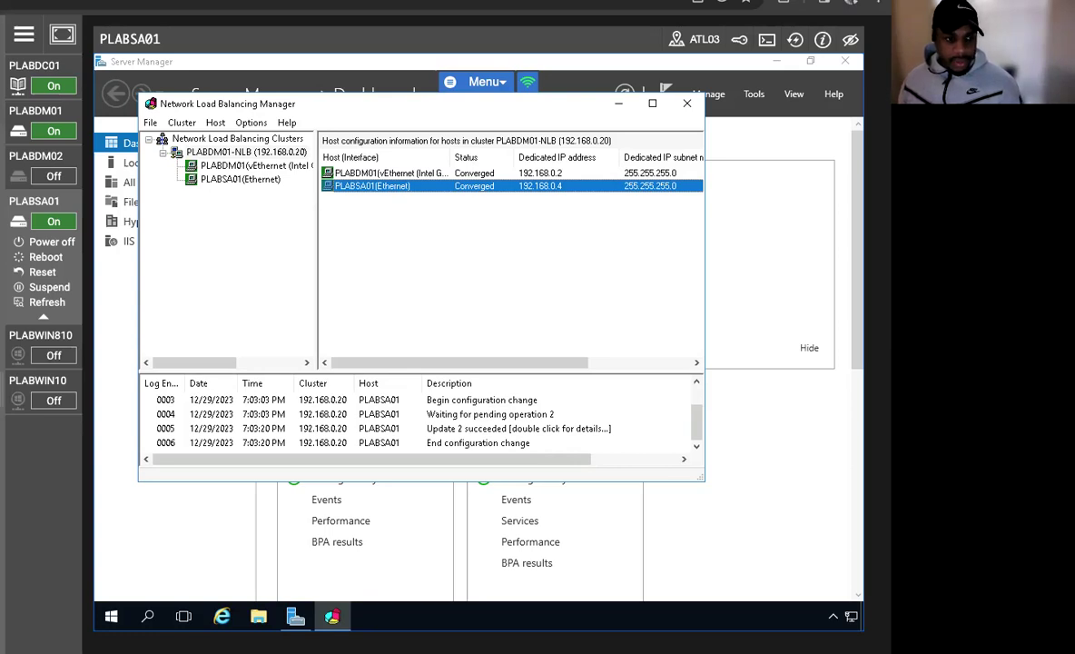
Review the known NLB clusters' configuration and the hosts listed under the PLABDM01-NLB cluster.
left_click(223, 140)
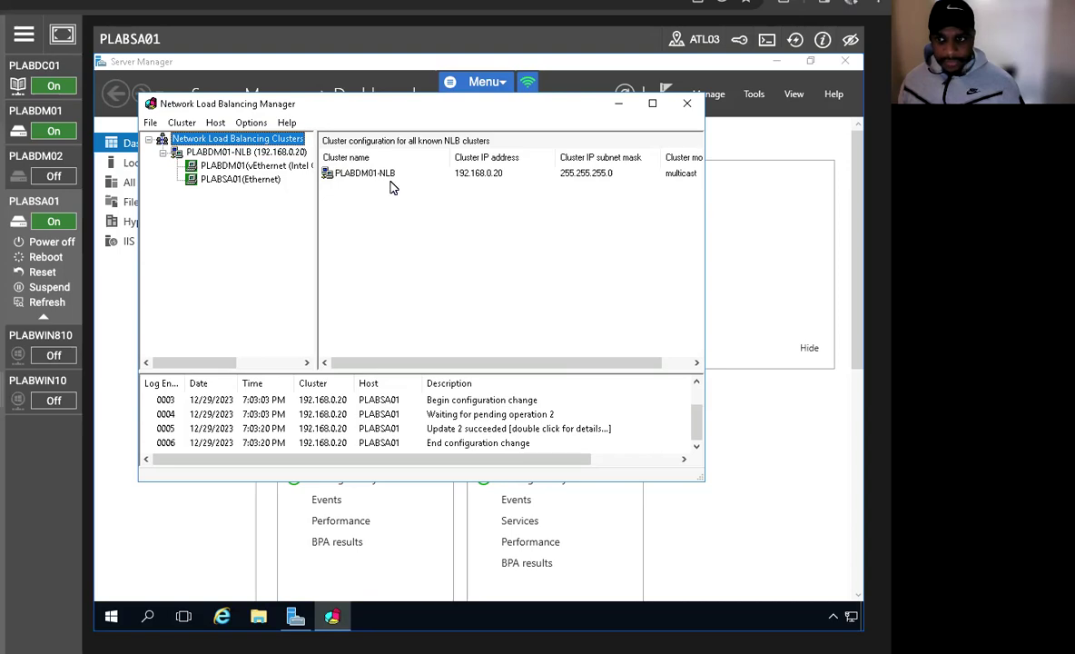
left_click(362, 174)
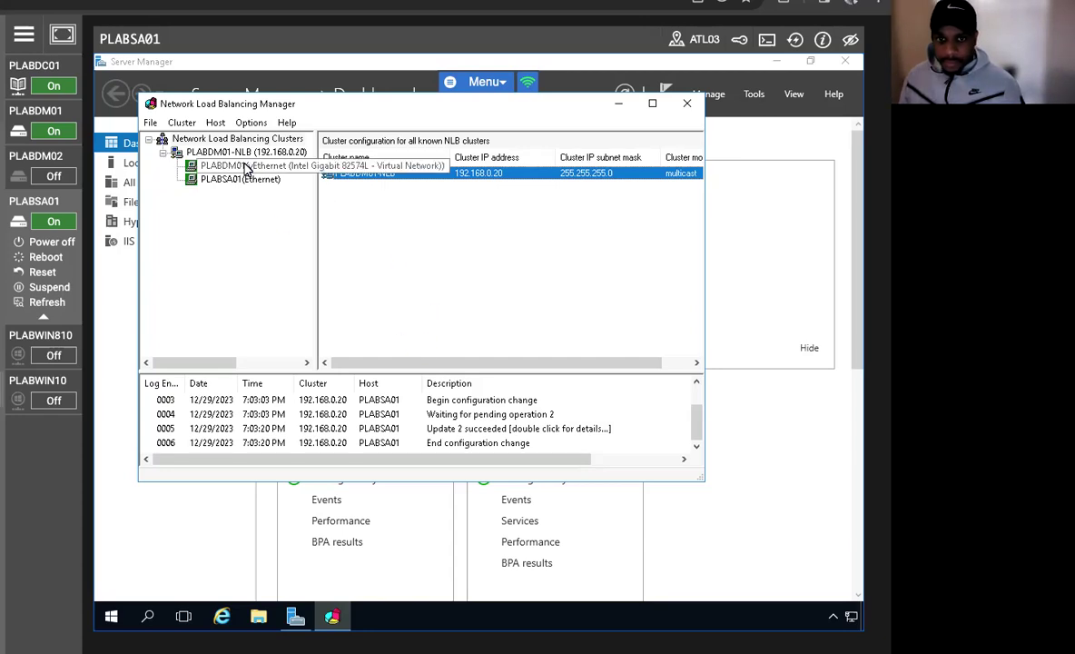
left_click_drag(422, 363, 261, 340)
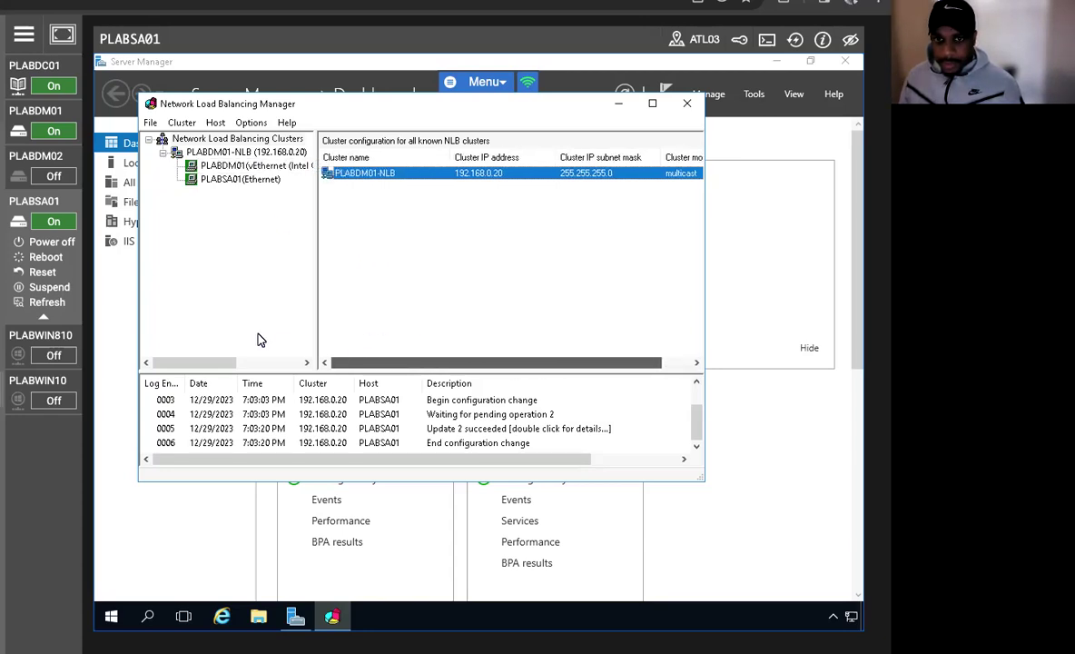
left_click(209, 150)
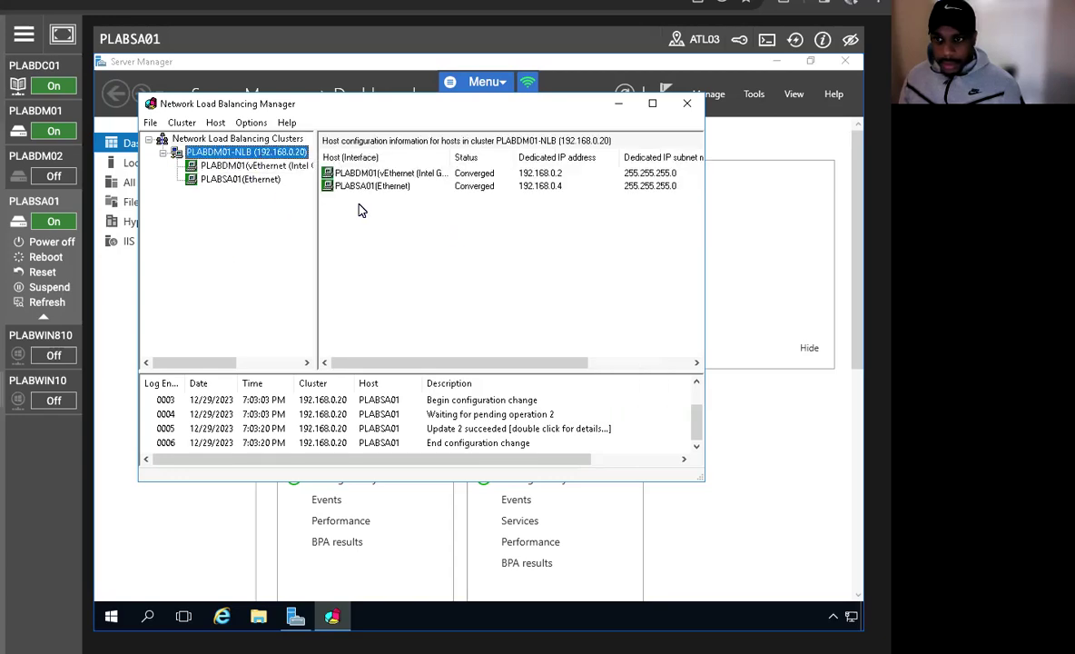
left_click(223, 138)
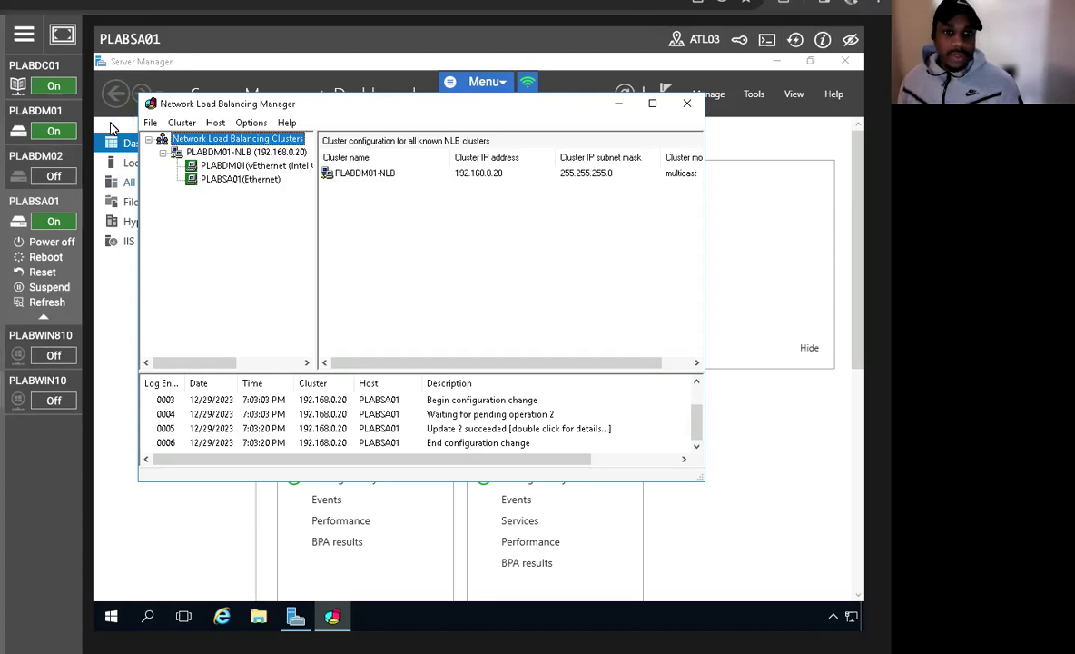
Switch to the PLABDM01 server and open the C:\inetpub\wwwroot folder in File Explorer.
left_click(34, 111)
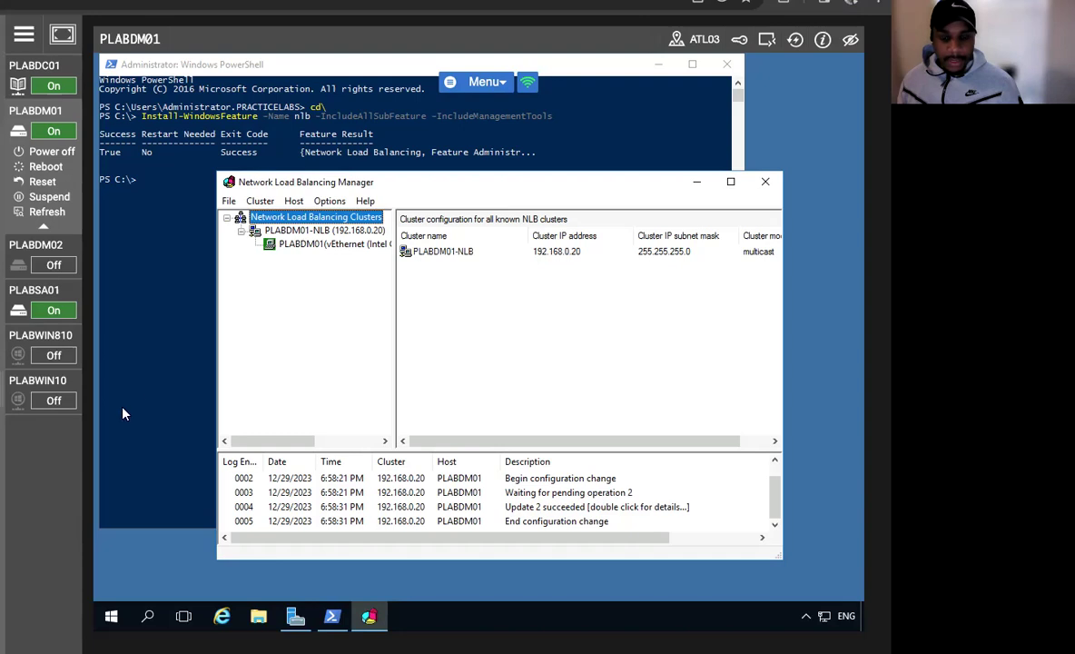
left_click(258, 623)
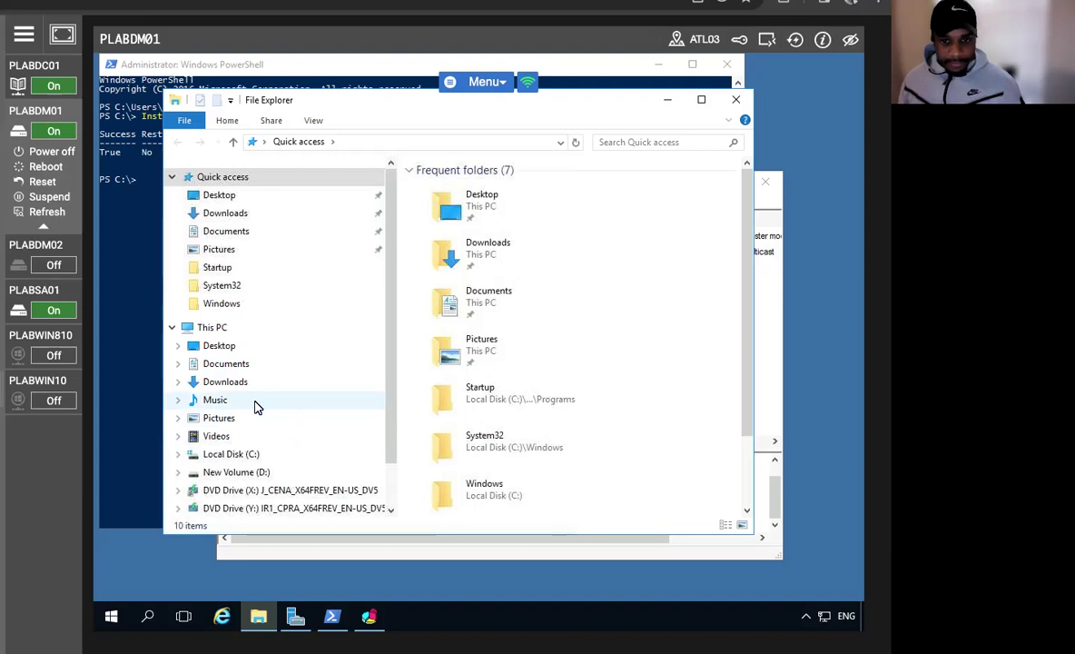
scroll(238, 382, "down", 2)
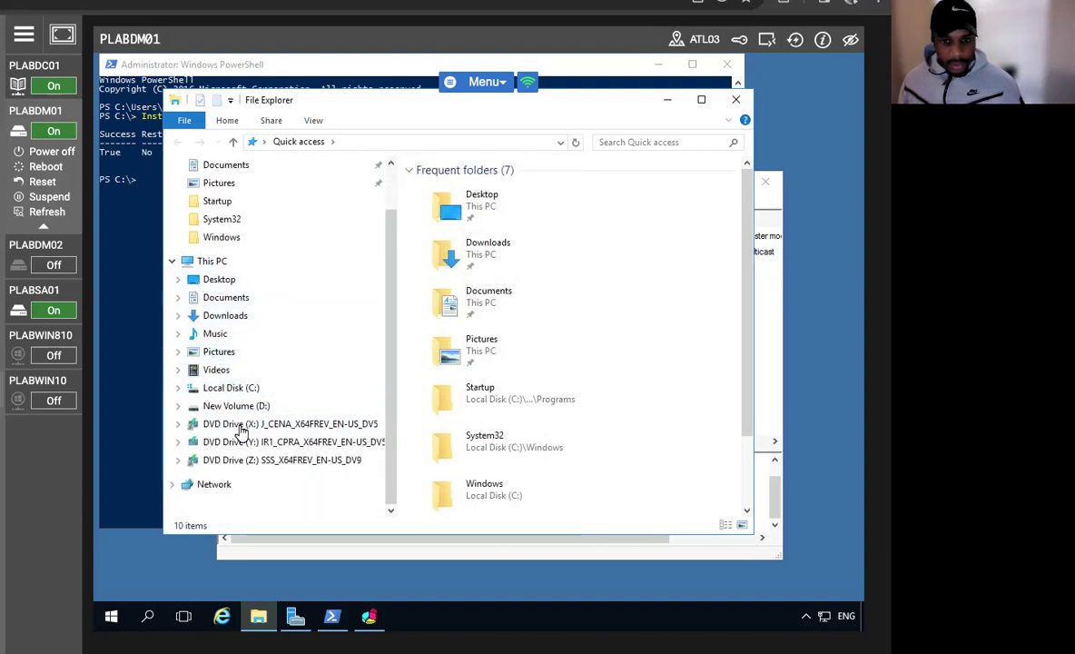
left_click(231, 389)
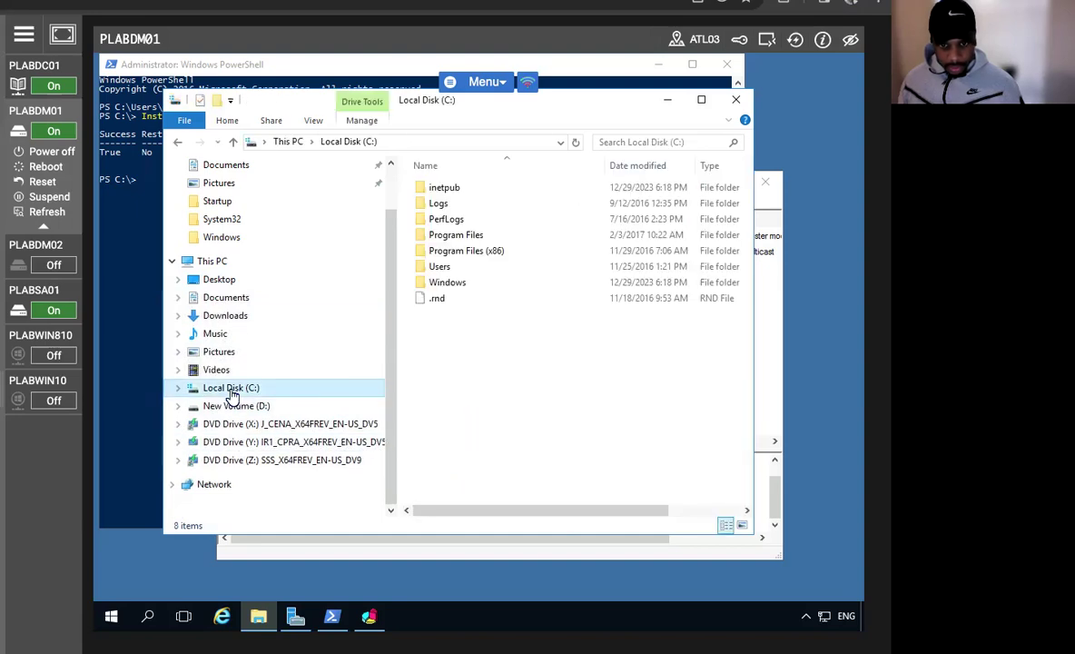
double_click(445, 188)
double_click(459, 250)
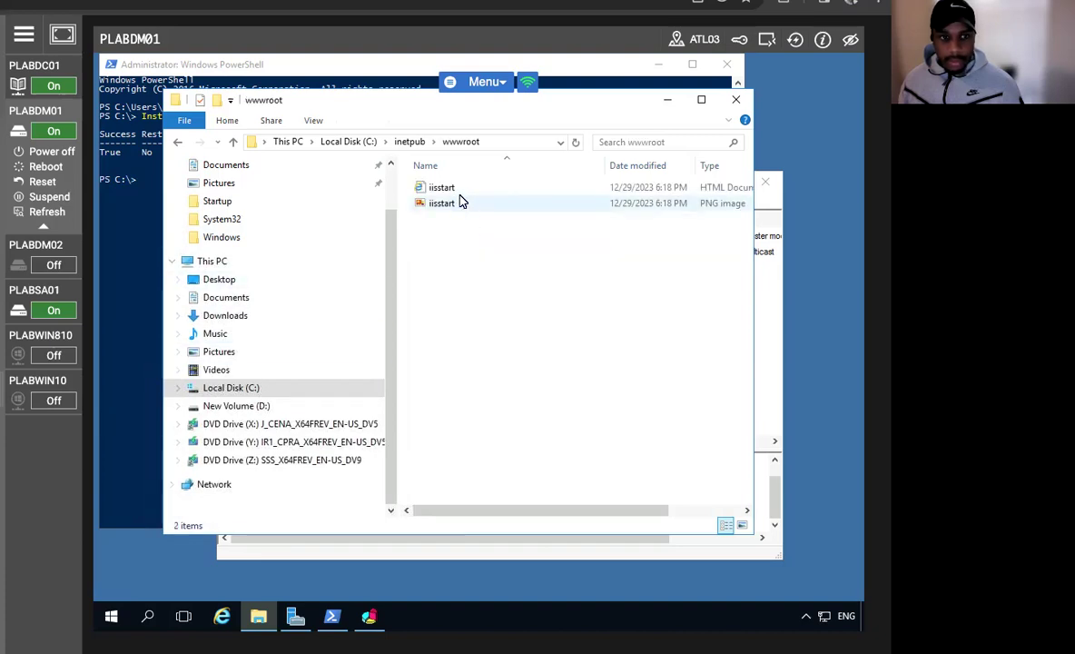
Open the iisstart PNG image from the wwwroot folder for editing in Paint.
right_click(485, 205)
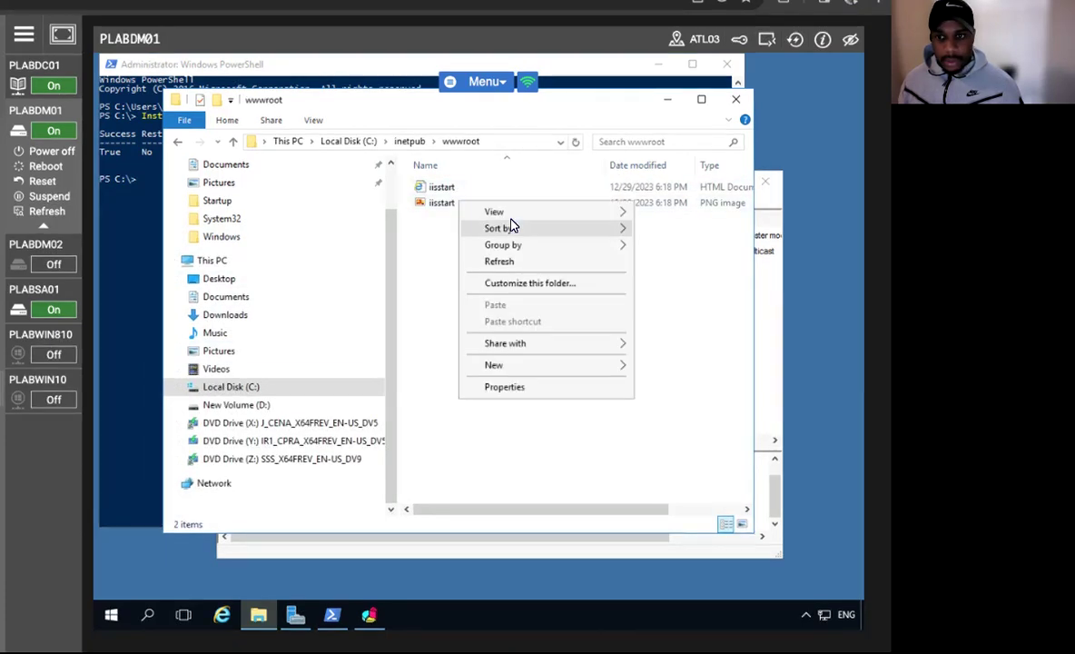
left_click(687, 326)
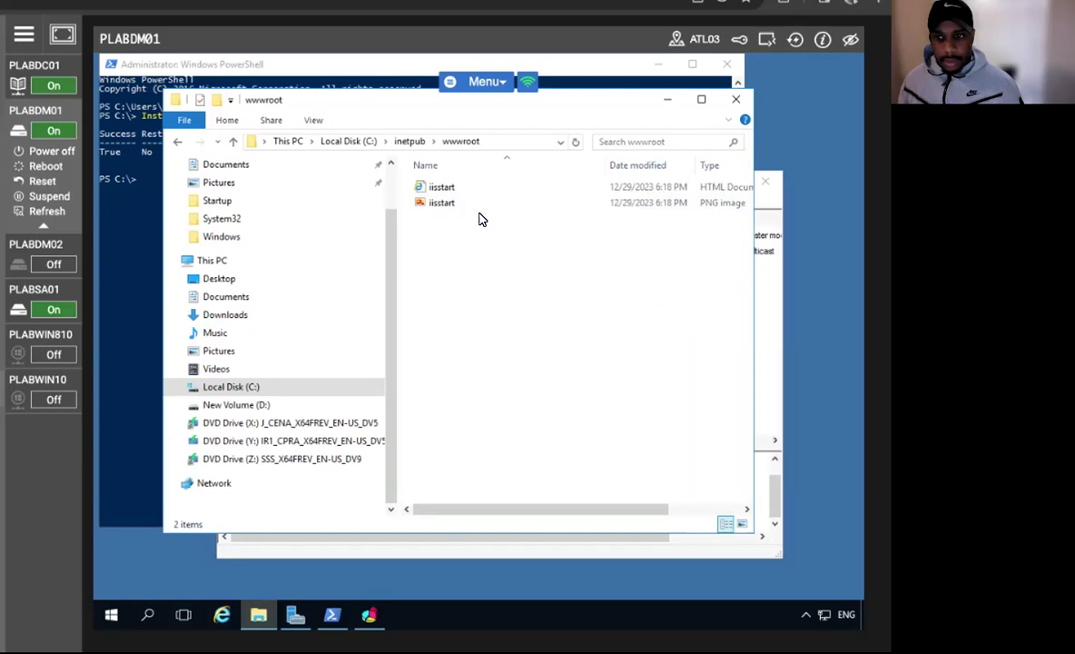
left_click(445, 205)
right_click(446, 204)
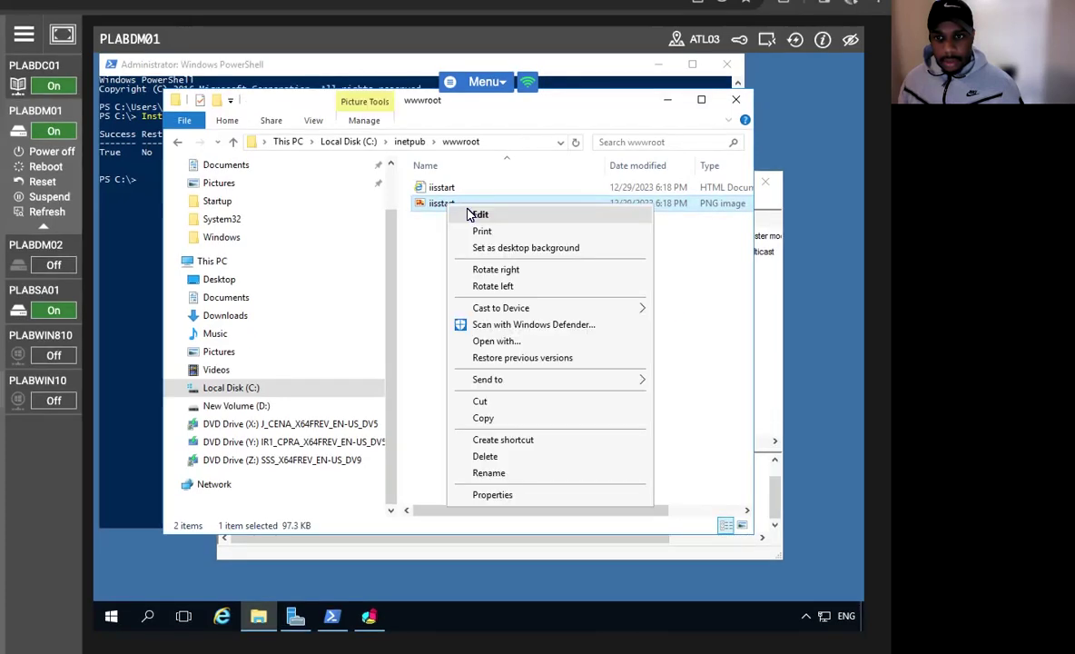
left_click(479, 216)
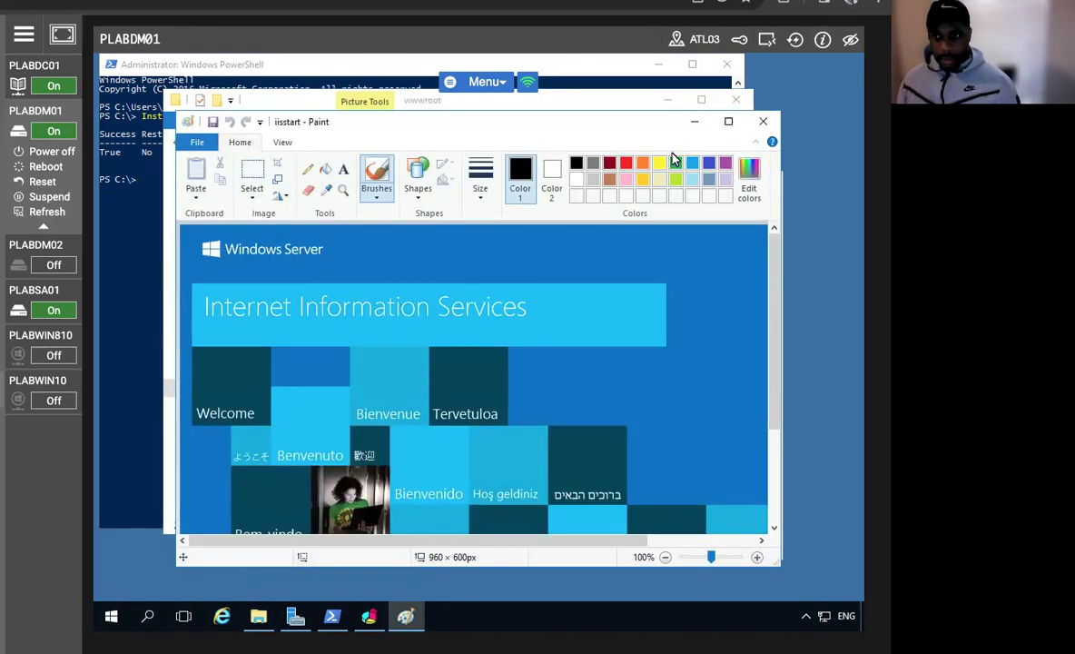
Add the yellow text NLB-TEST to the blank blue area above the Internet Information Services banner.
left_click(661, 164)
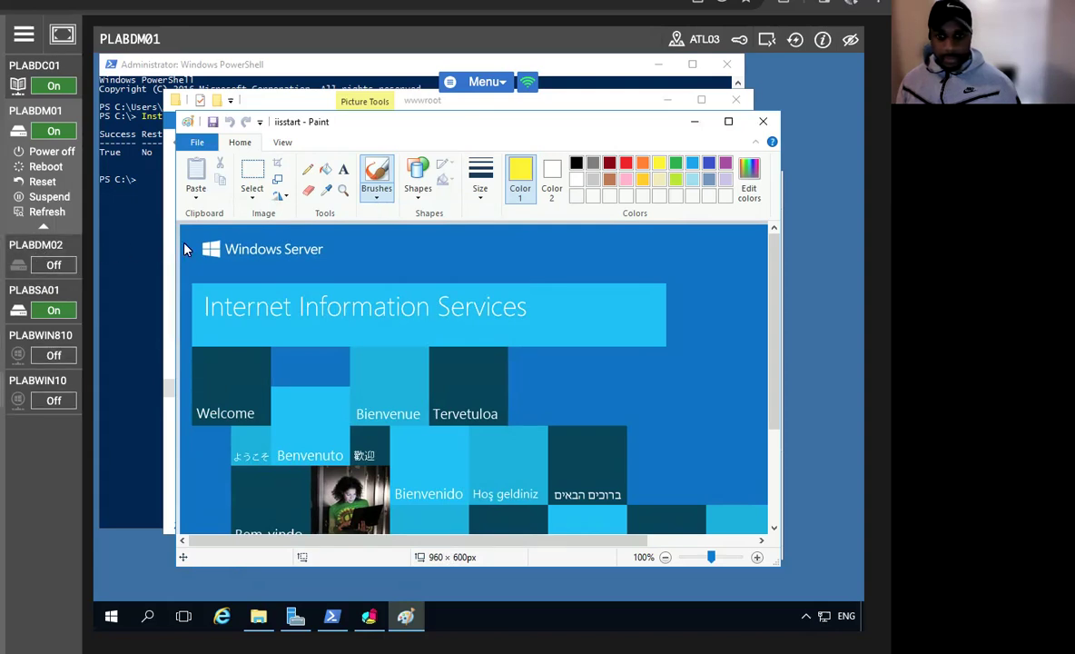
left_click(344, 169)
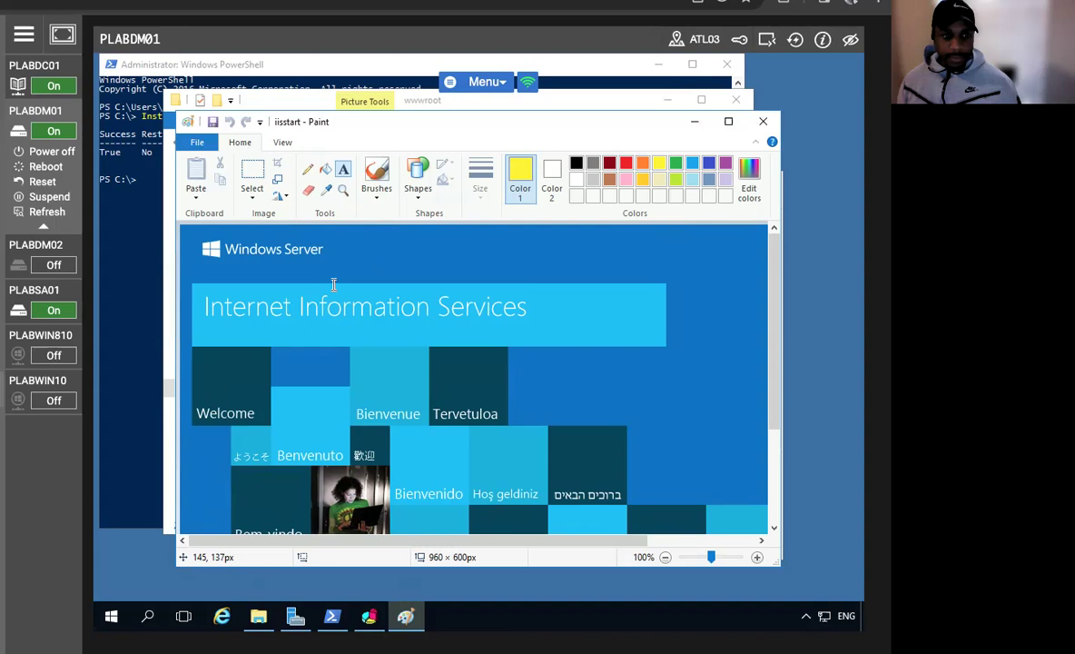
left_click(476, 242)
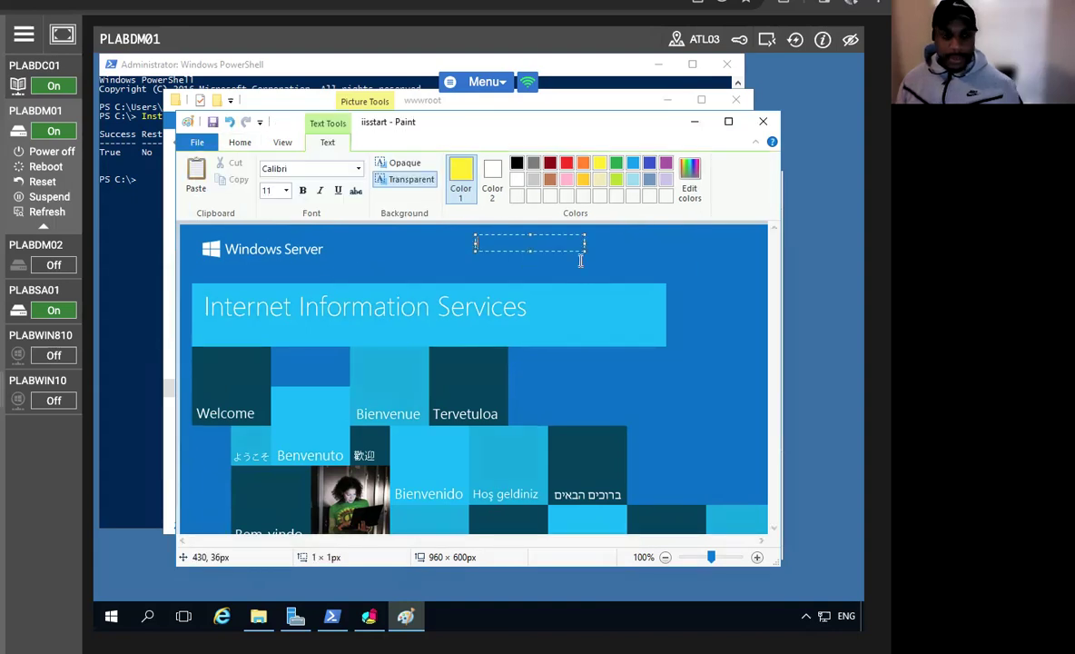
type("m")
type("LB")
type("-TEST")
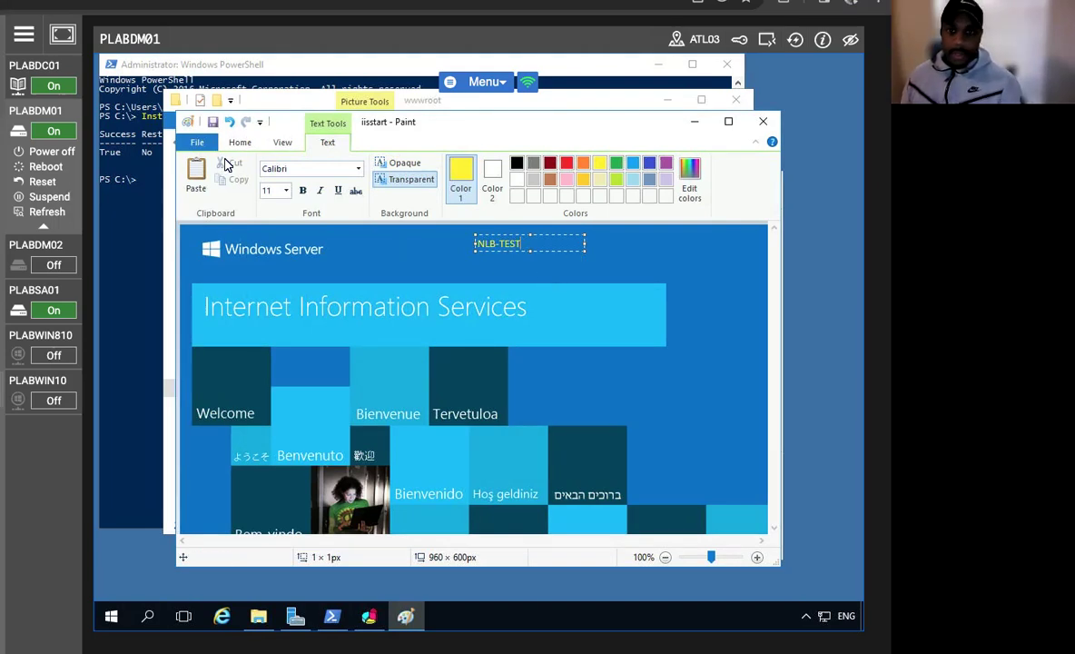
Save the edited iisstart image and close both Paint and the wwwroot folder window.
left_click(212, 123)
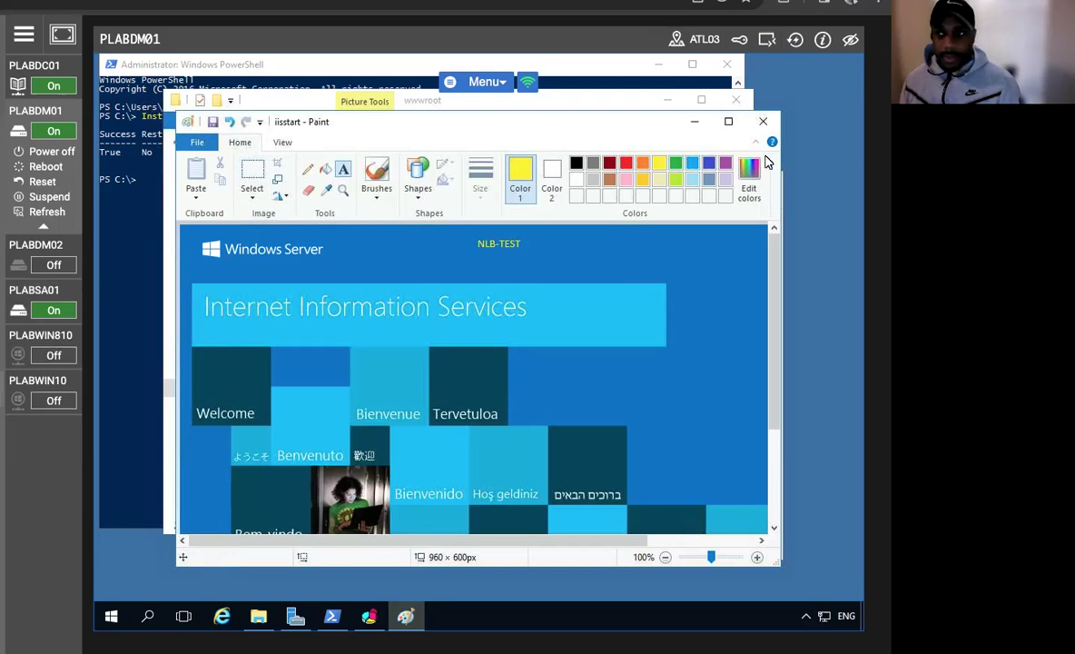
left_click(763, 121)
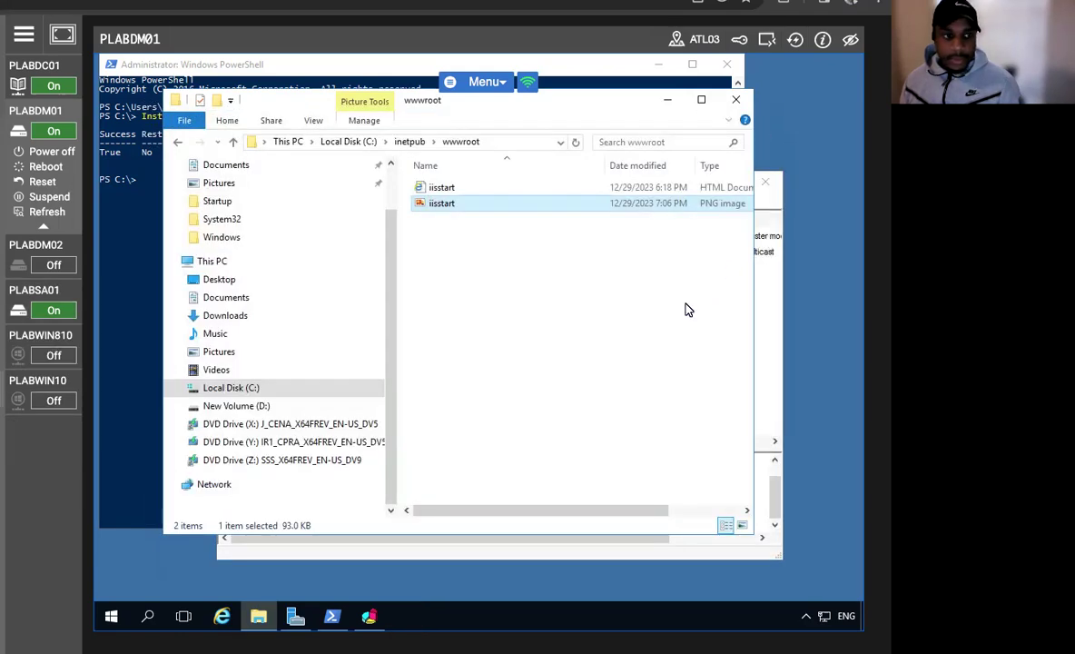
left_click(736, 98)
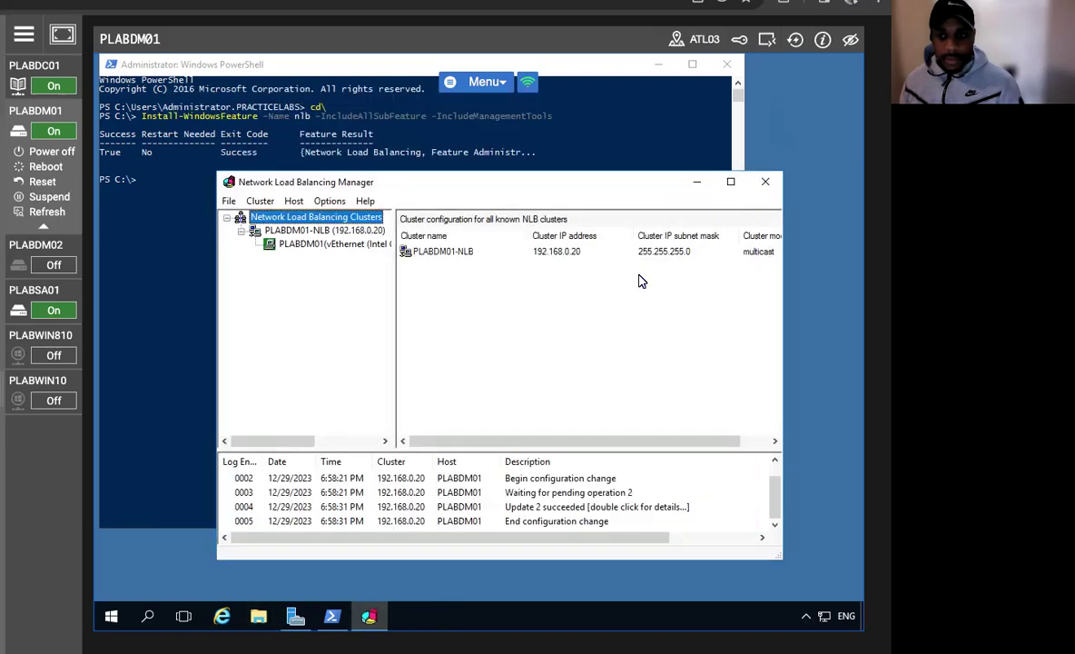
Open Internet Explorer and accept its recommended security and compatibility settings.
left_click(222, 617)
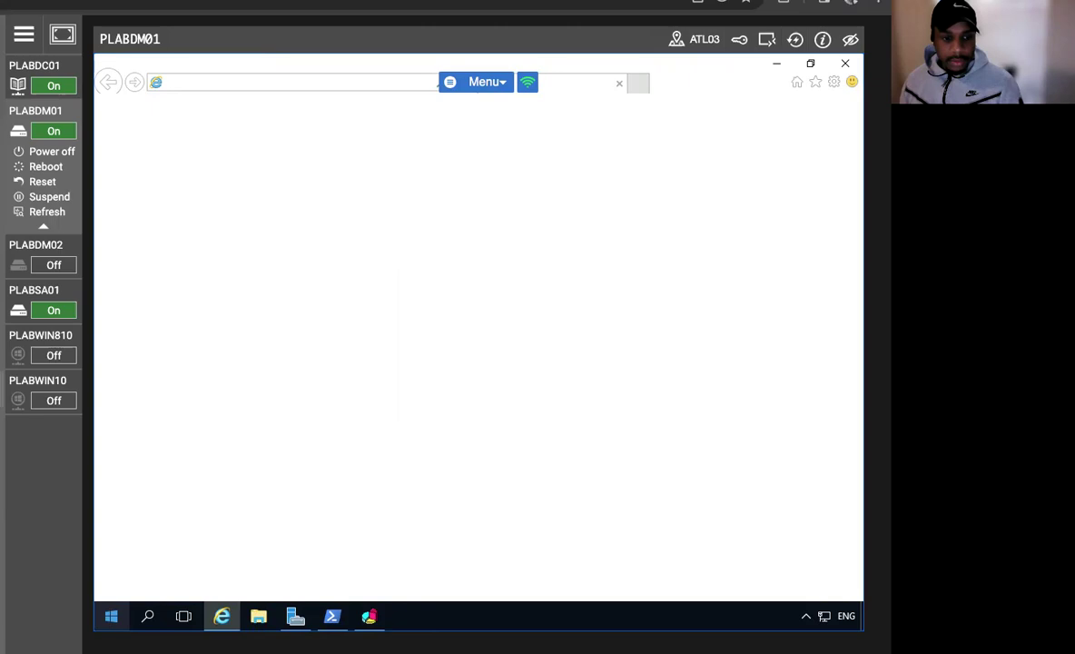
left_click(338, 279)
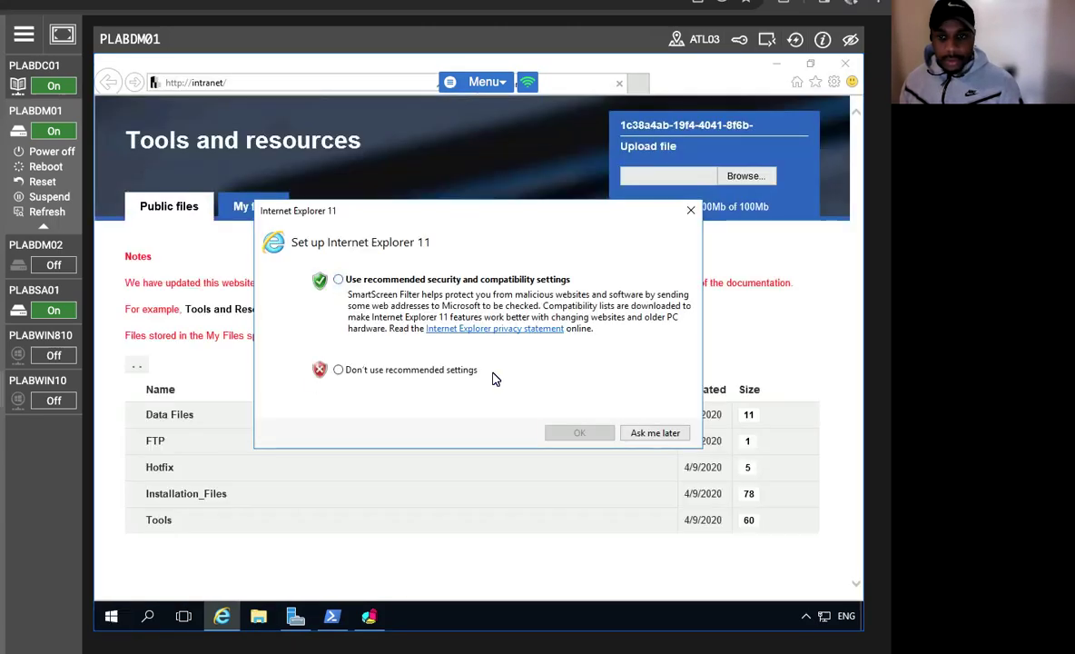
left_click(578, 434)
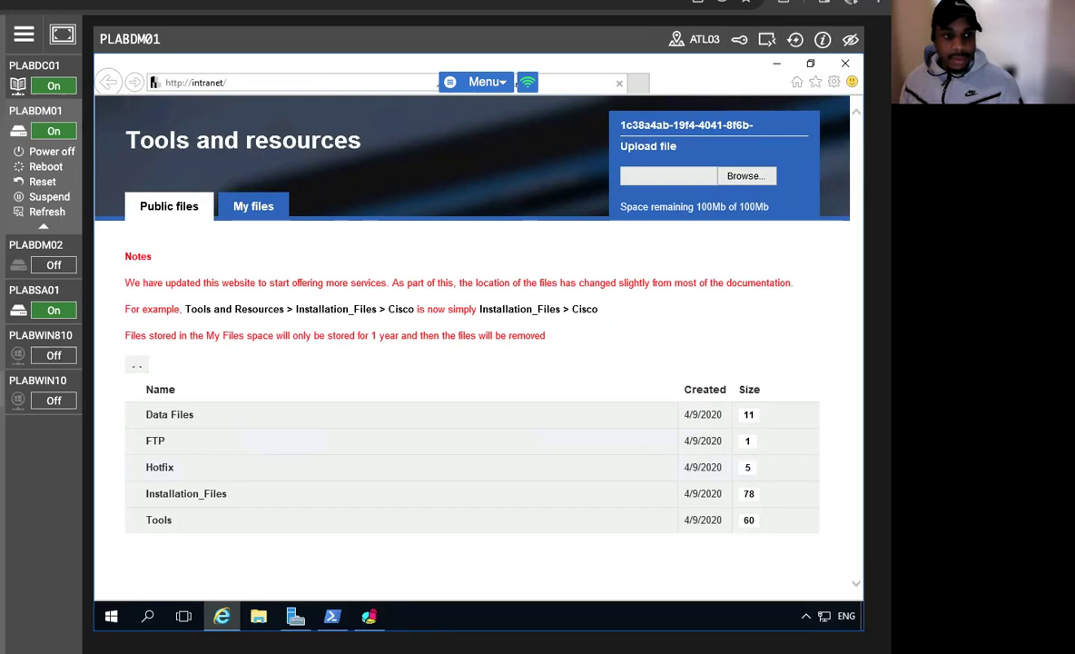
left_click(214, 82)
type("H")
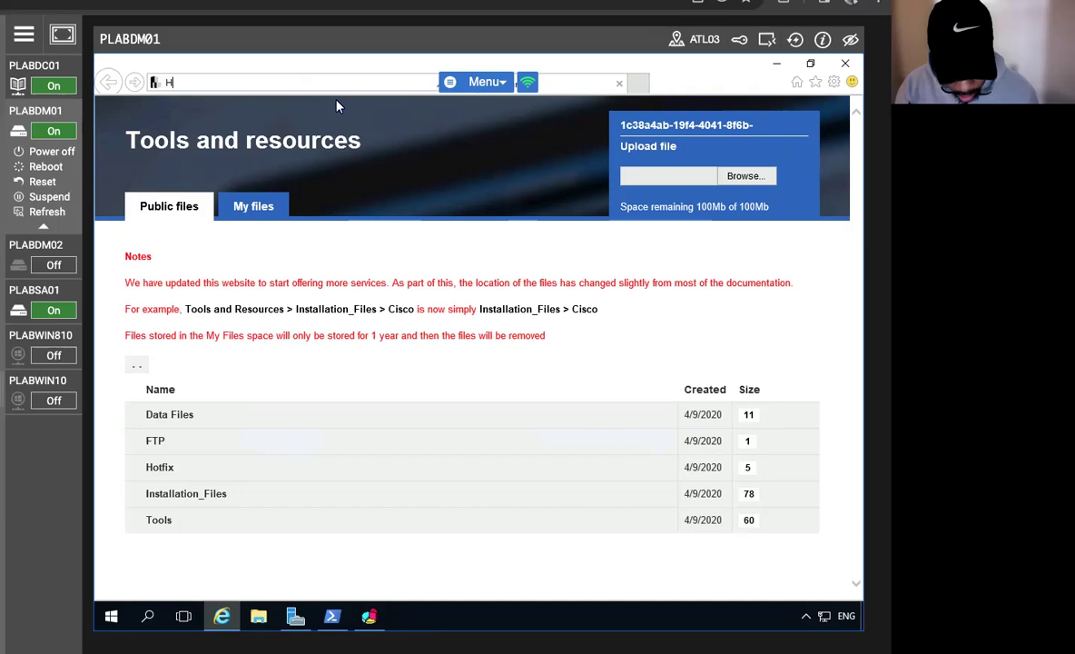
type("TTP:")
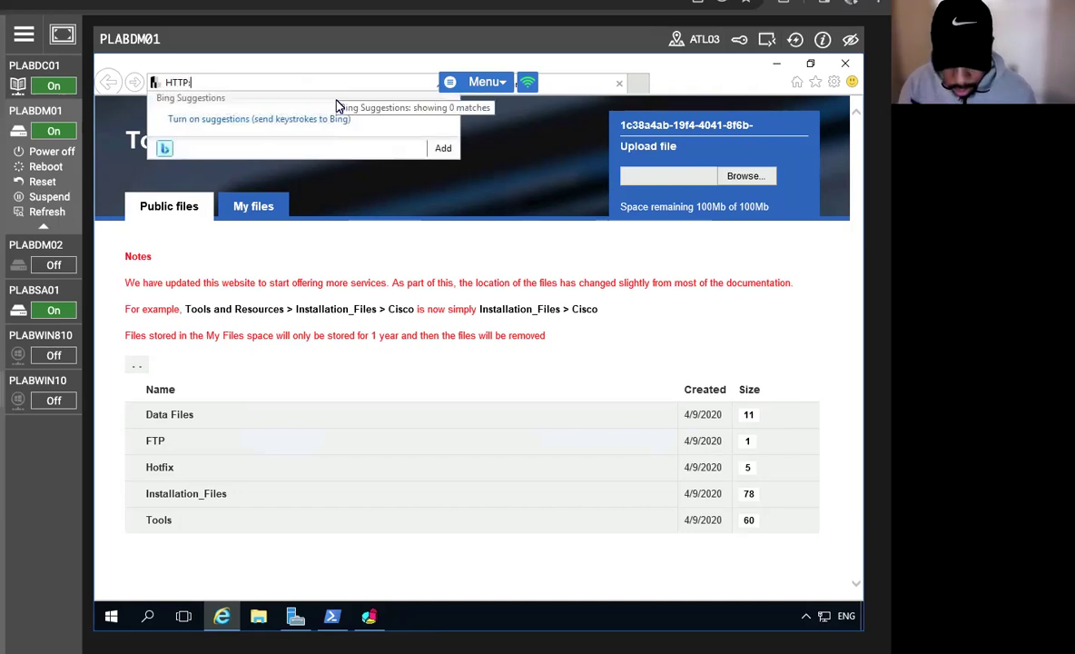
type("\\\\PLAB")
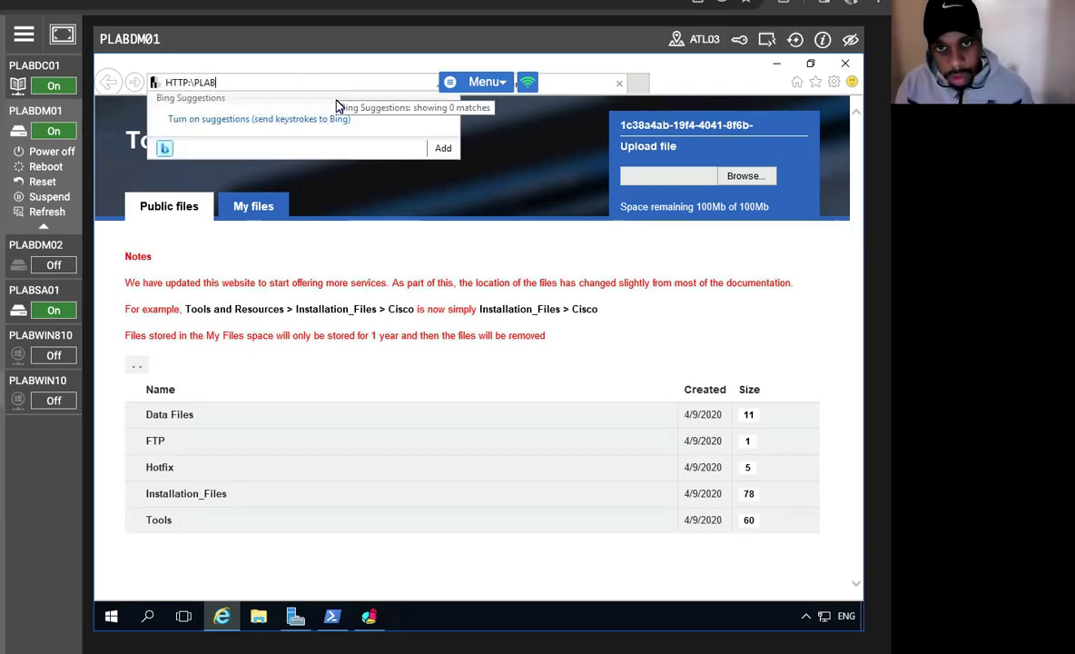
type("DM01")
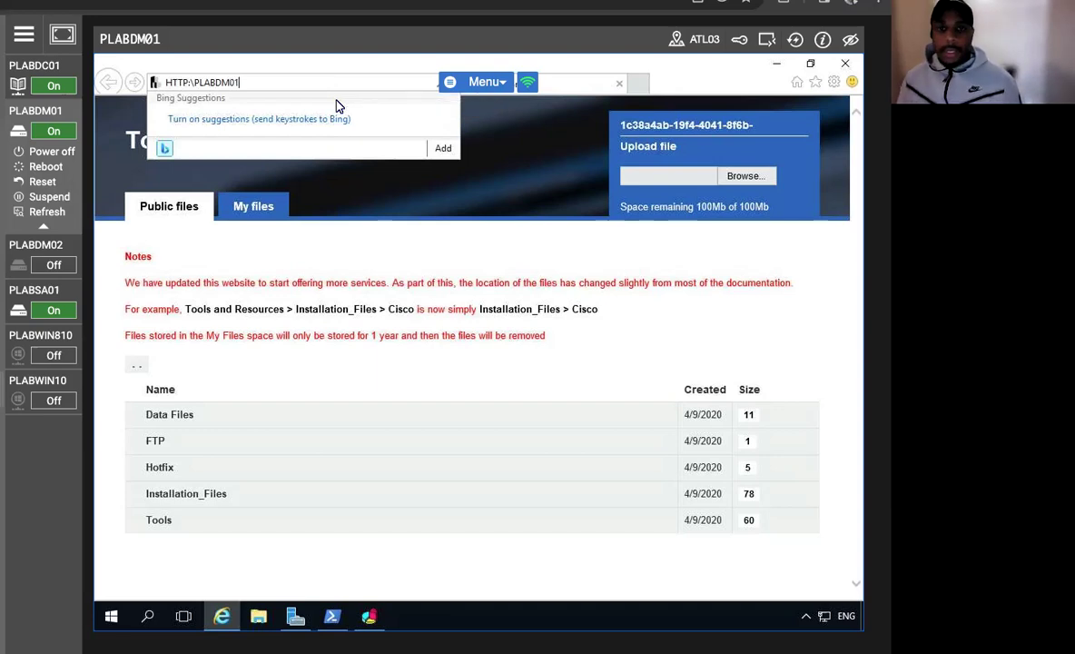
key("Return")
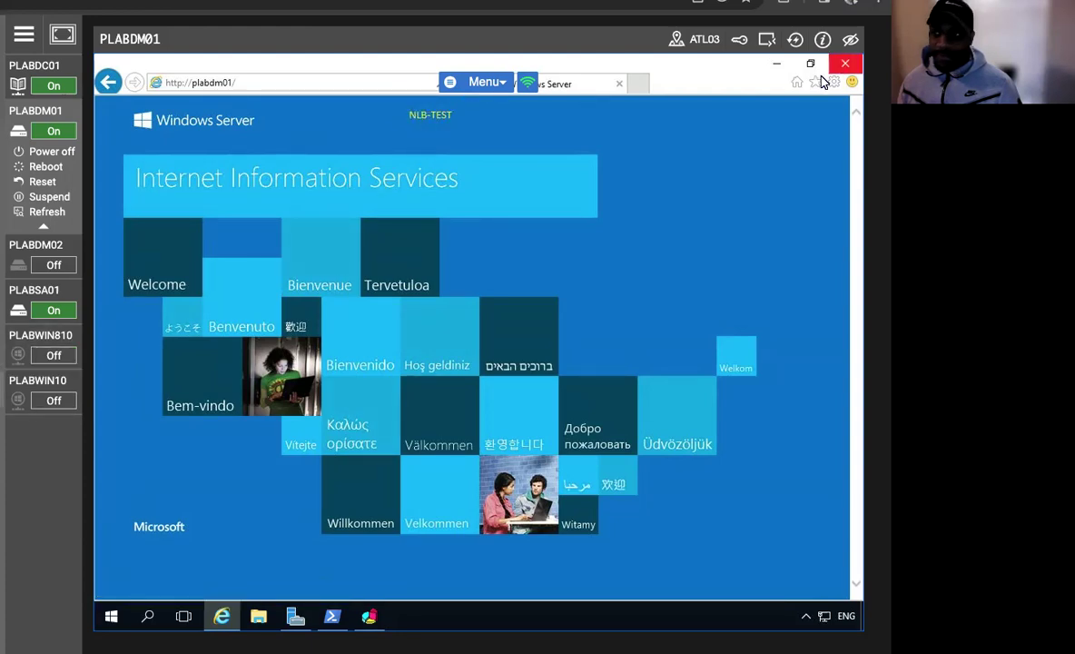
left_click(845, 63)
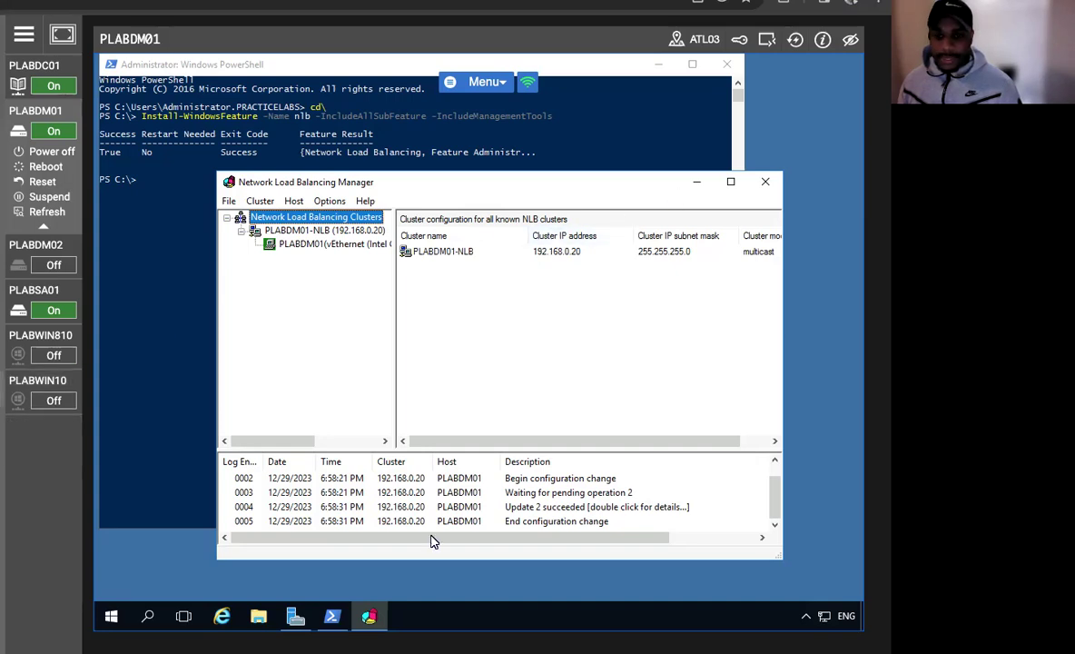
left_click(222, 617)
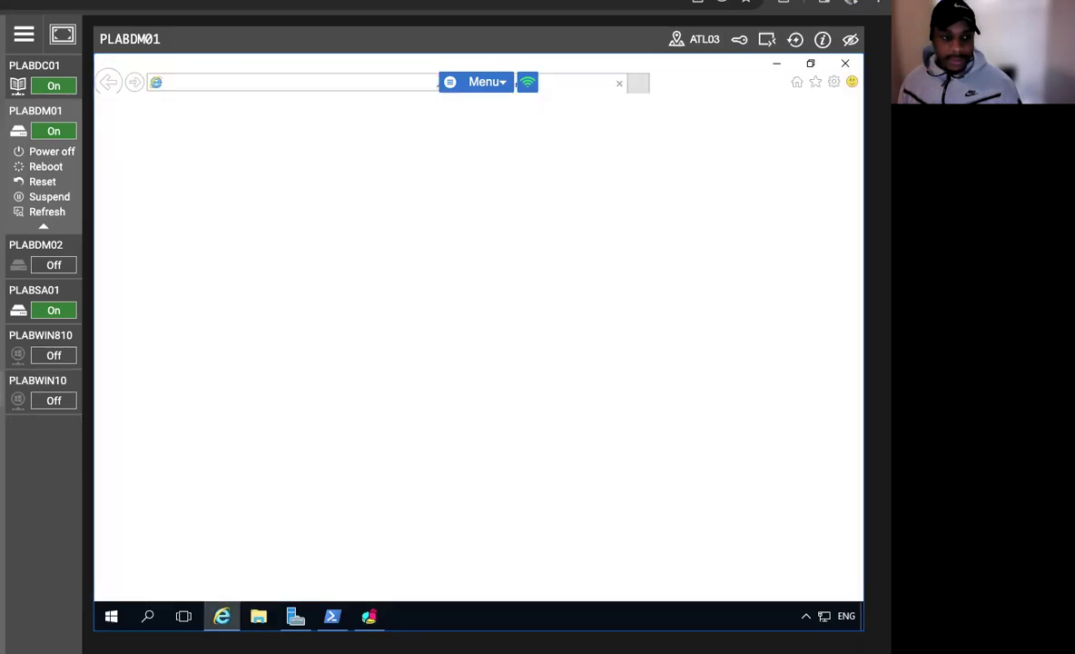
left_click(235, 82)
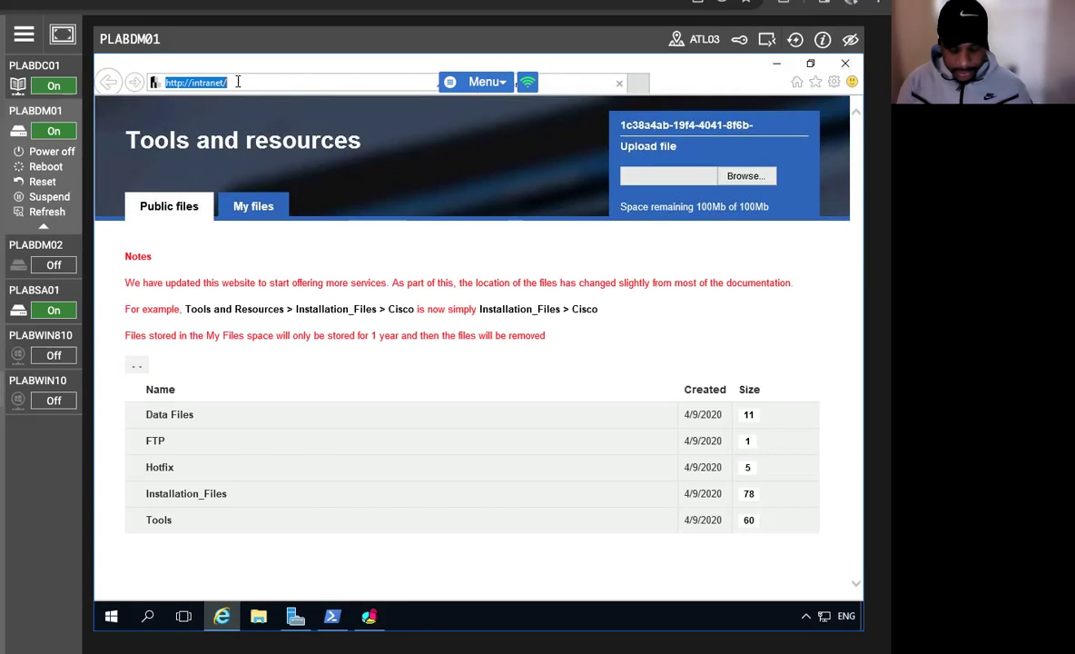
type("HTTP:\\PLABS01")
key("Return")
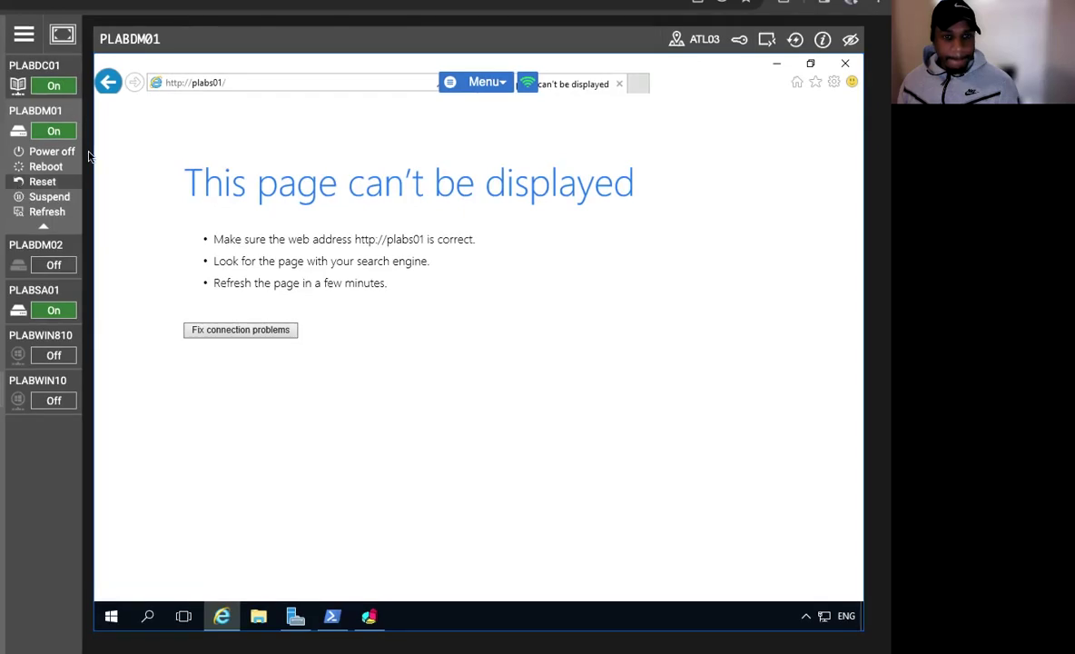
left_click(241, 86)
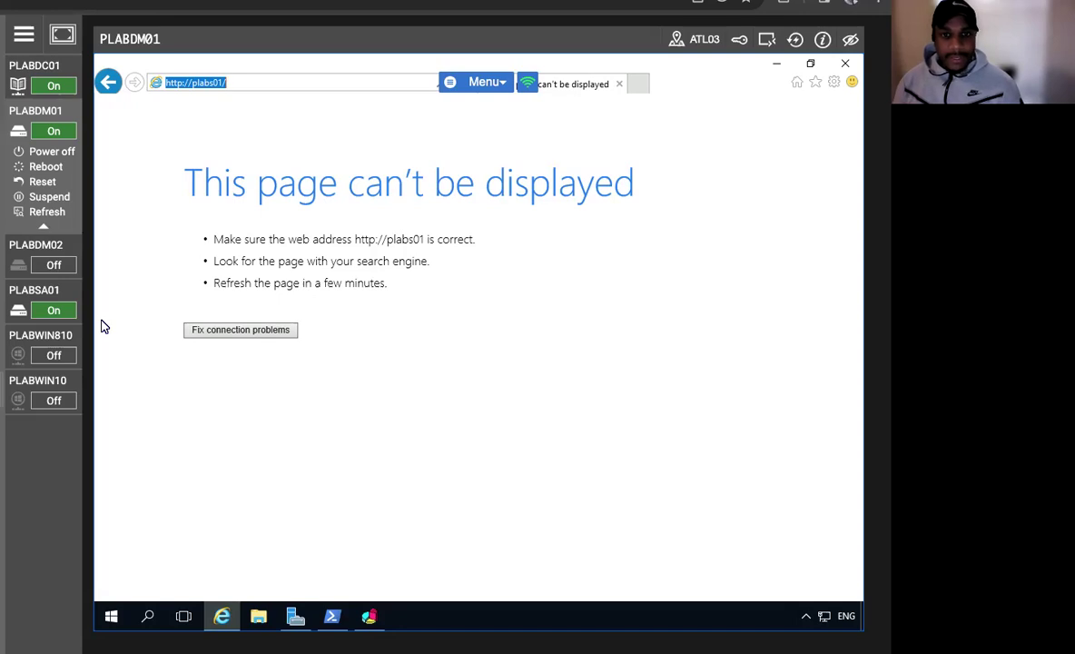
key("End")
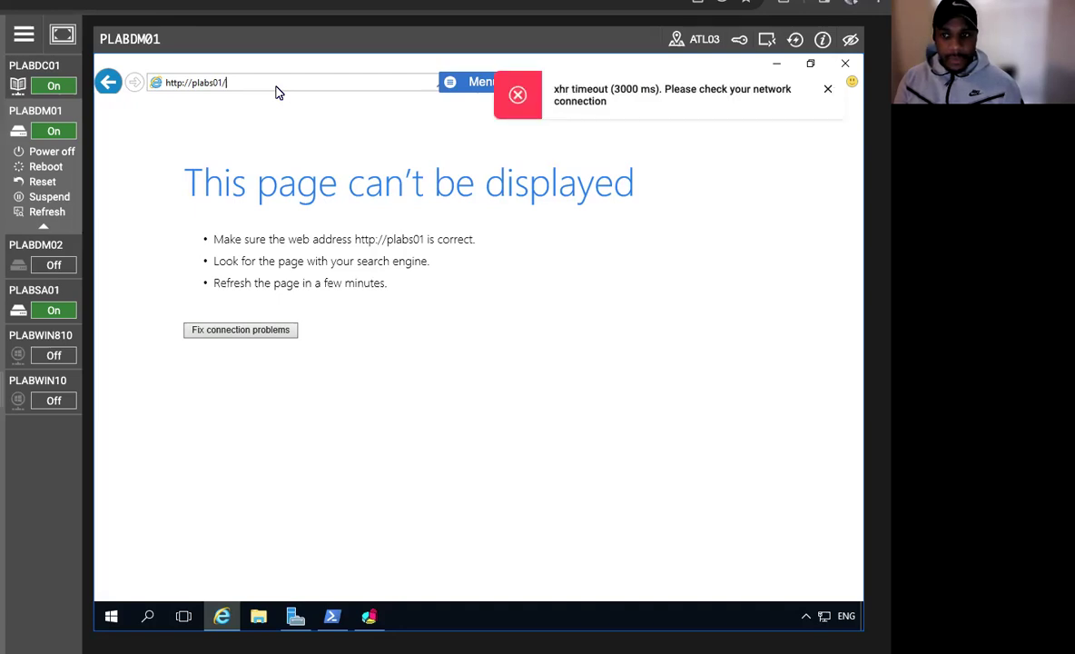
key("BackSpace")
key("BackSpace")
left_click(828, 89)
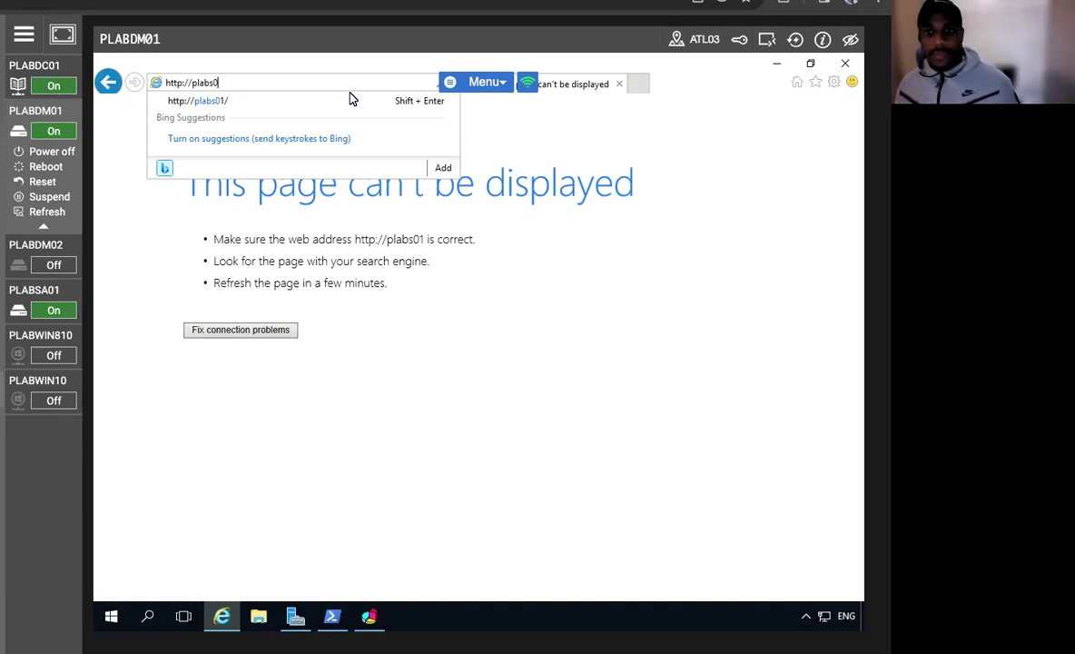
key("BackSpace")
key("BackSpace")
key("BackSpace")
key("BackSpace")
key("BackSpace")
key("BackSpace")
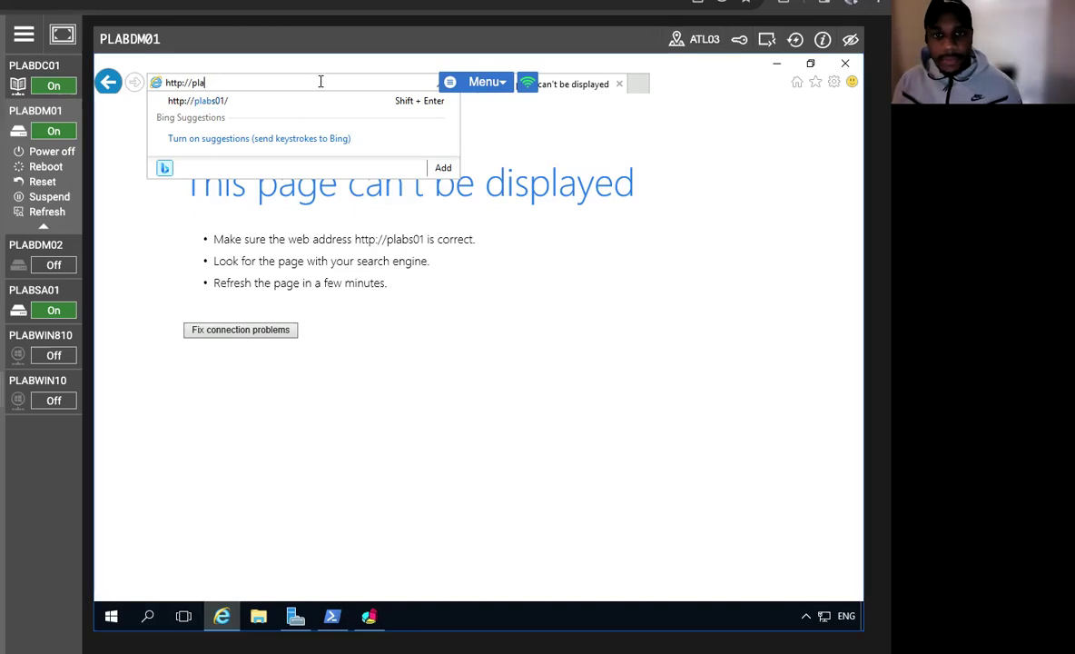
type("PLA")
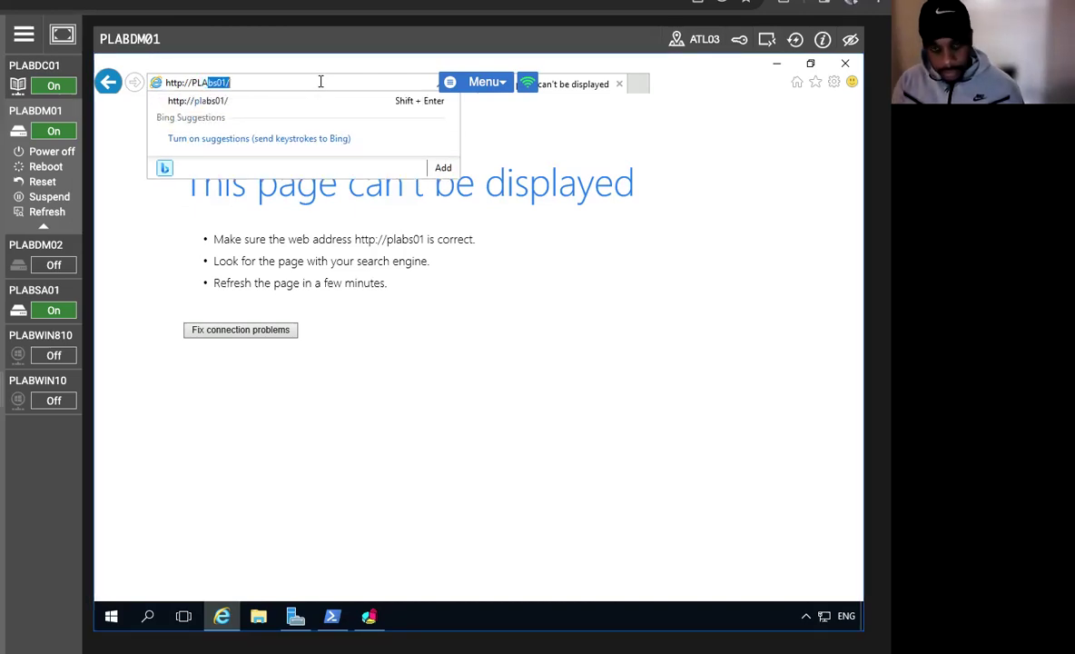
type("BS")
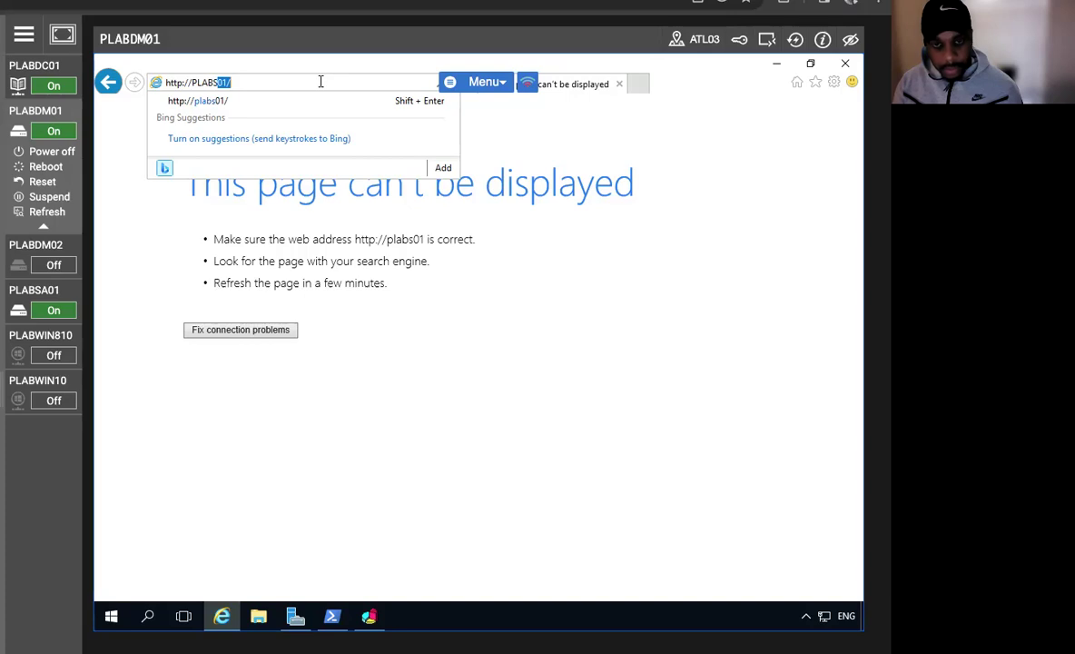
type("A01")
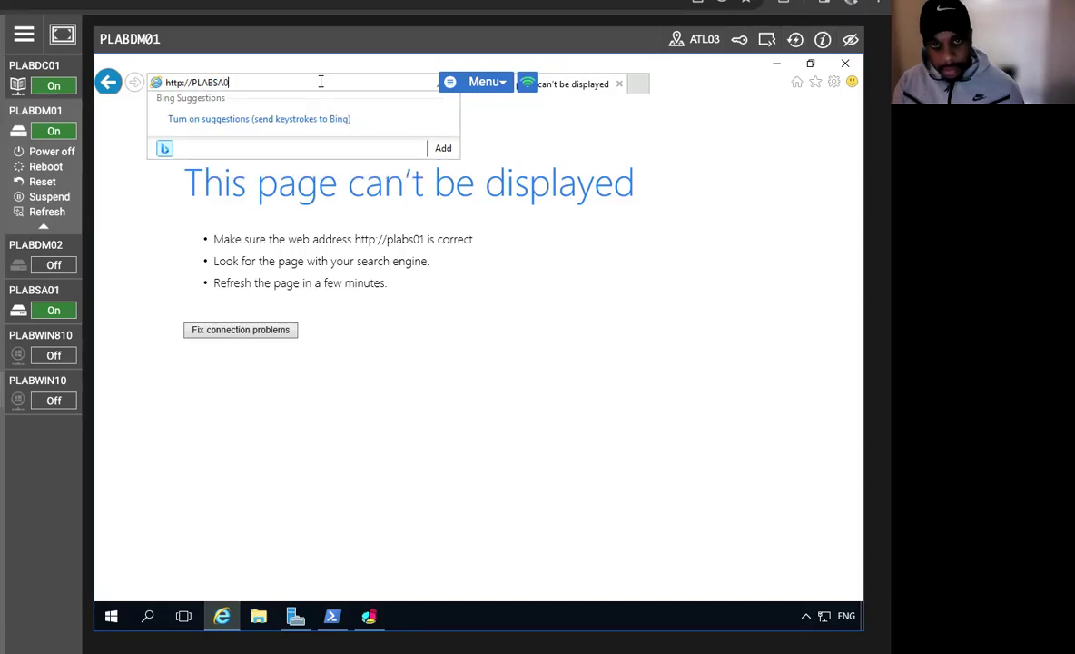
key("Return")
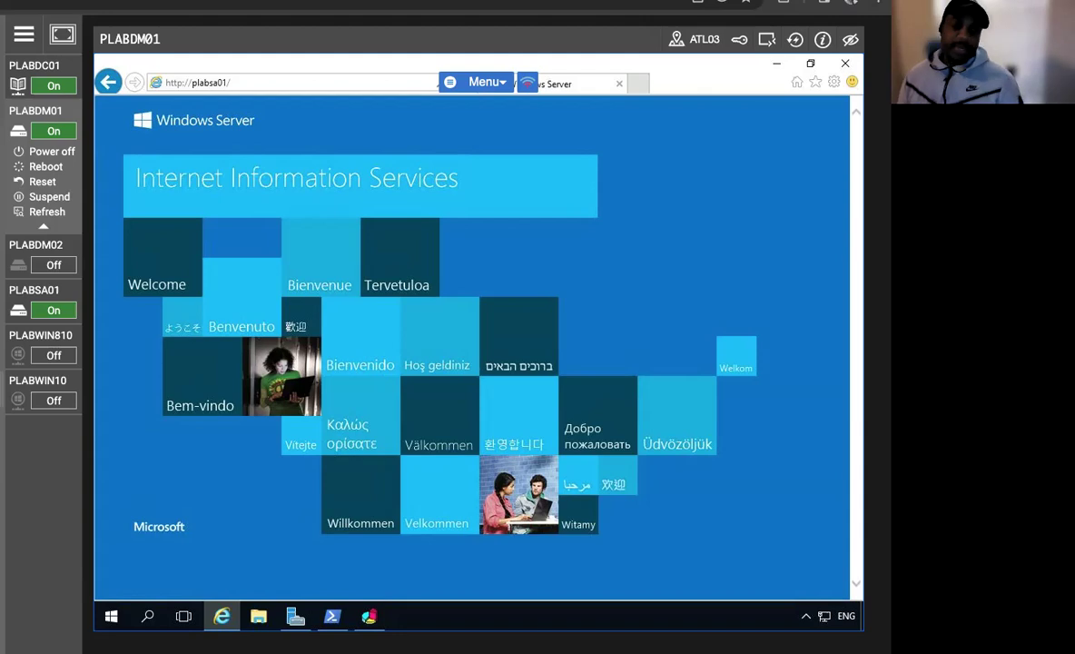
left_click(846, 63)
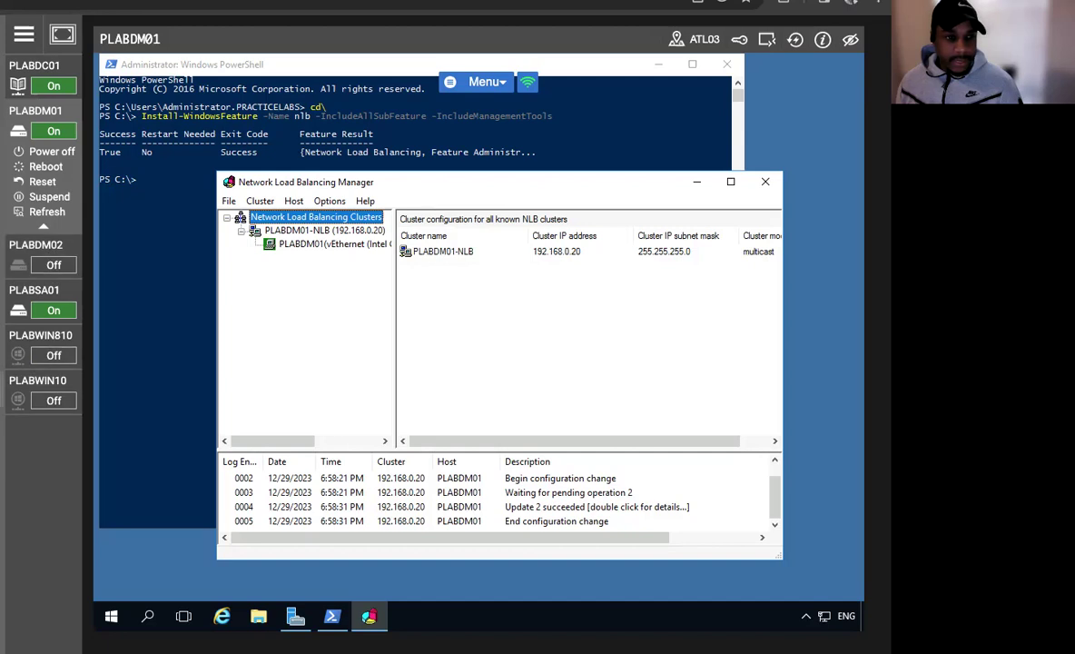
Switch to the PowerShell window and create the folder nlbport in C:\ with the md command.
left_click(168, 218)
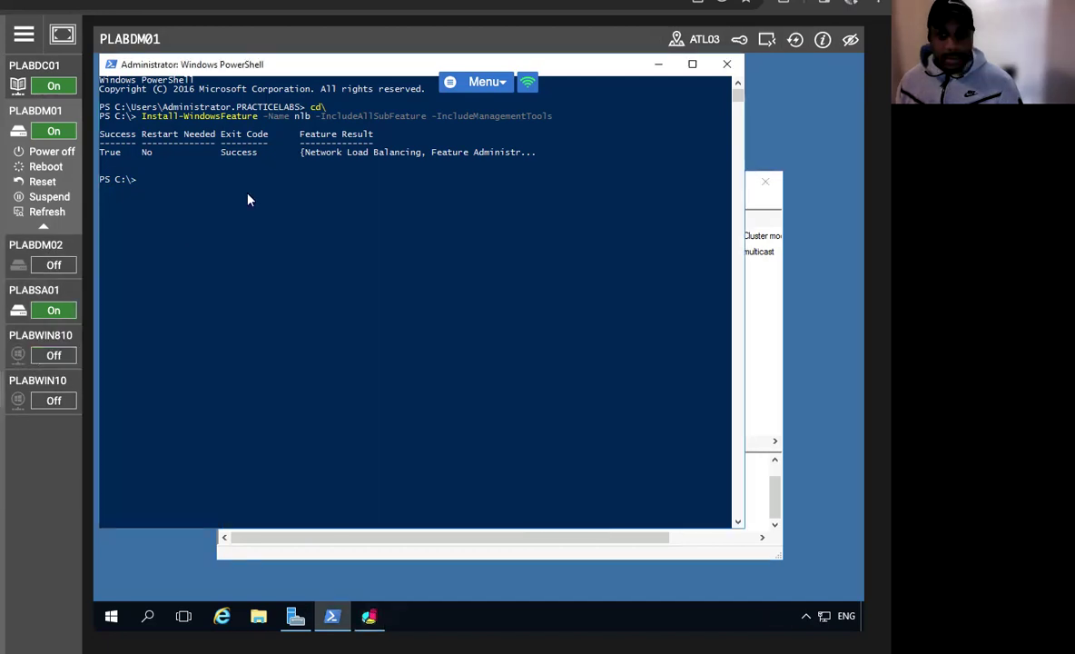
left_click(147, 183)
type("MD NL")
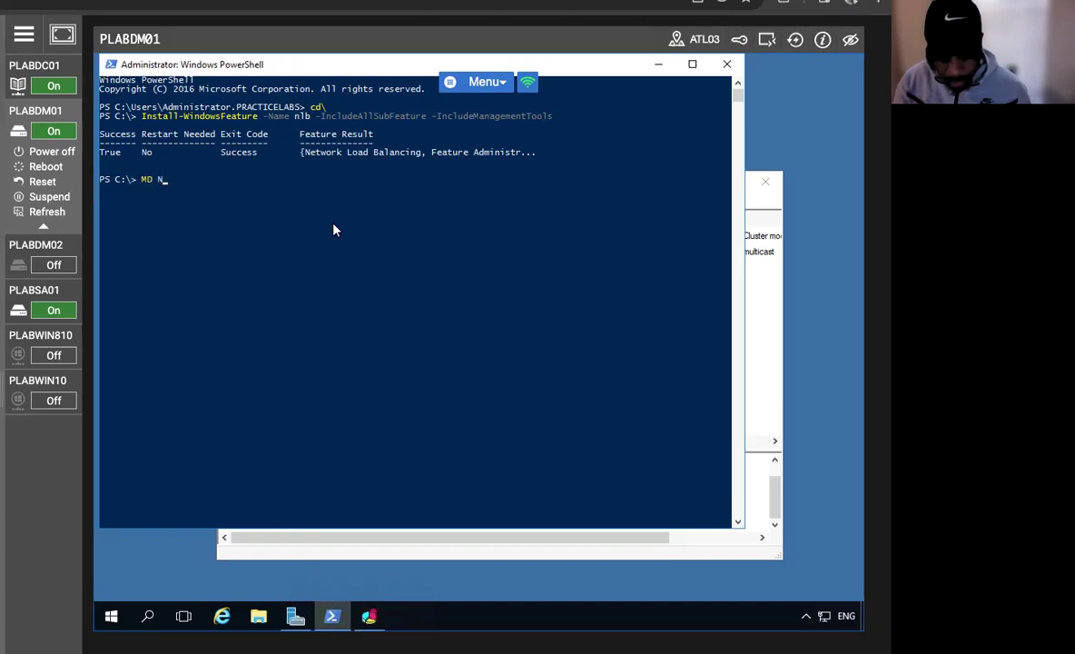
key("BackSpace")
key("BackSpace")
key("BackSpace")
key("BackSpace")
key("BackSpace")
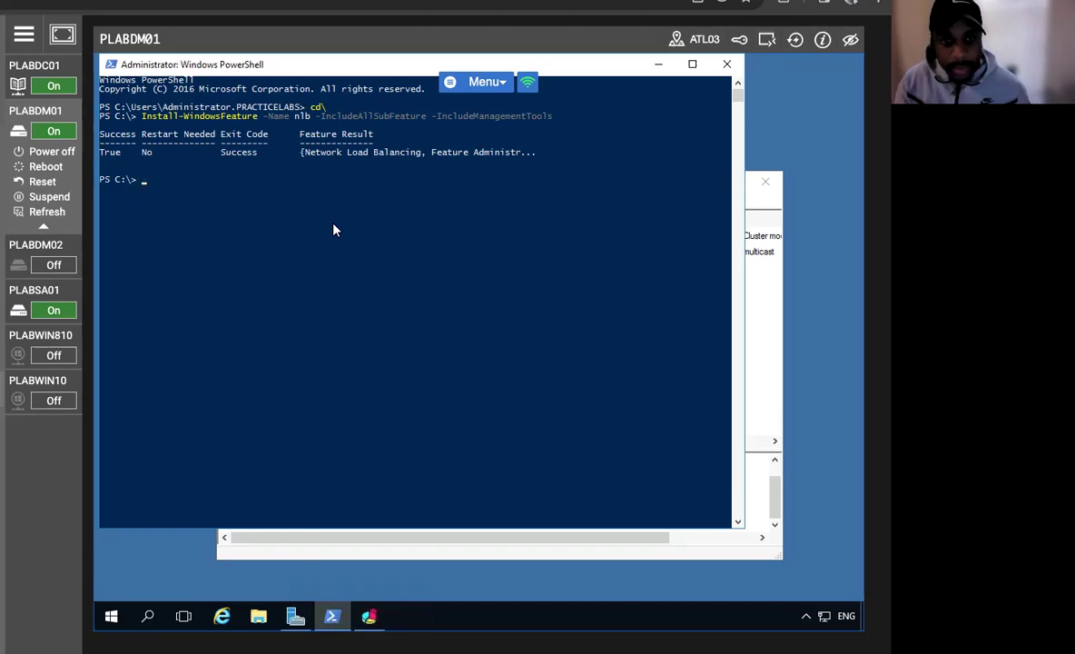
type("md ")
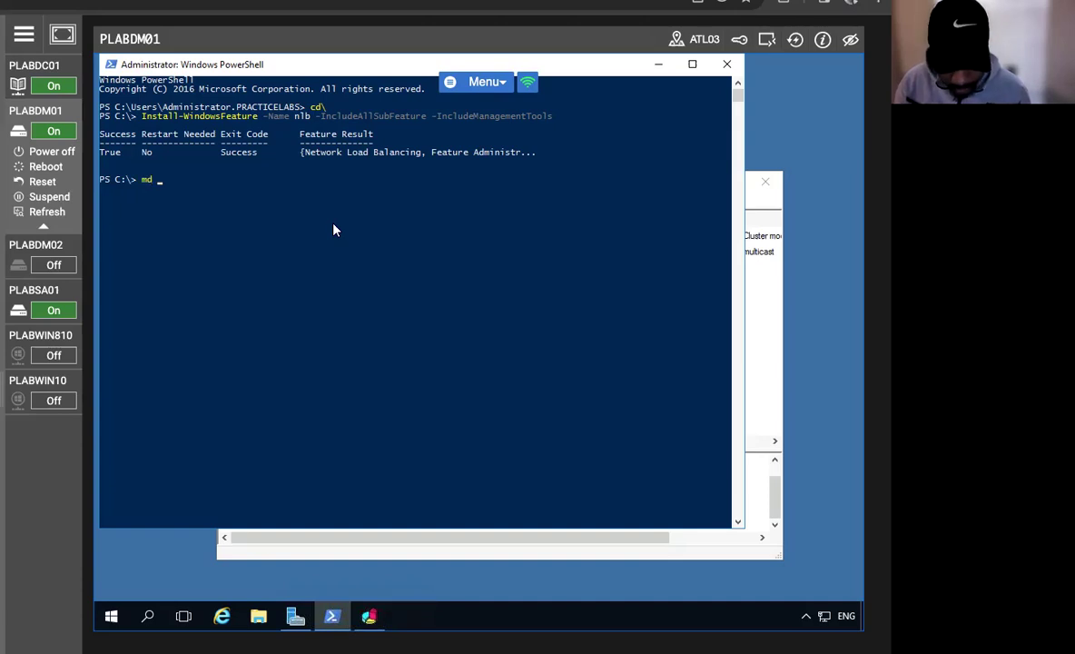
type("nlbport")
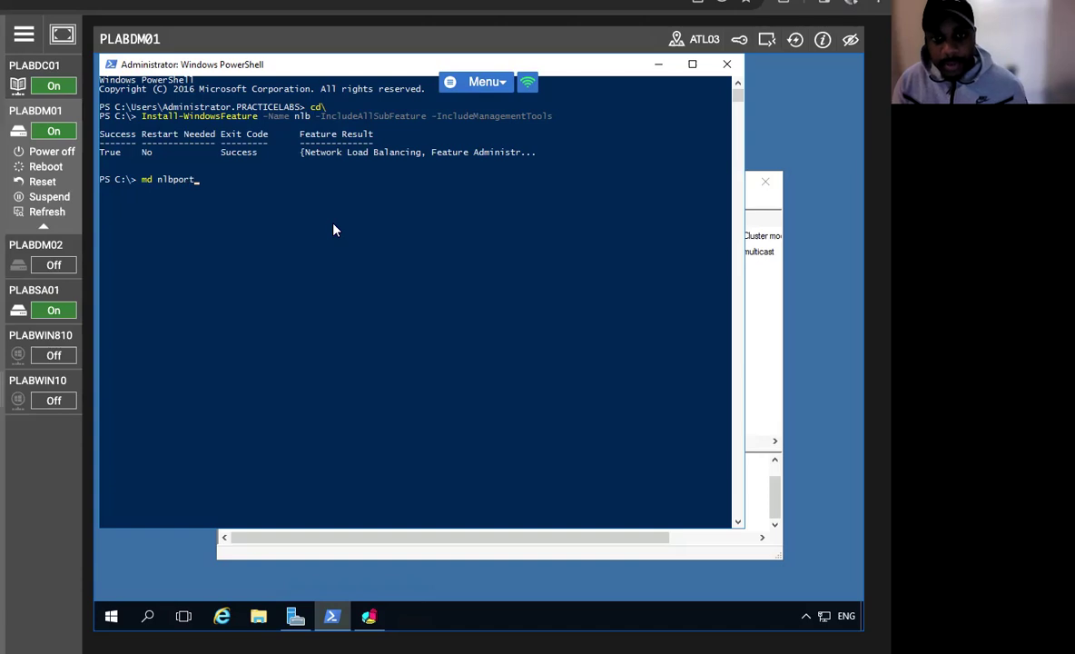
key("Return")
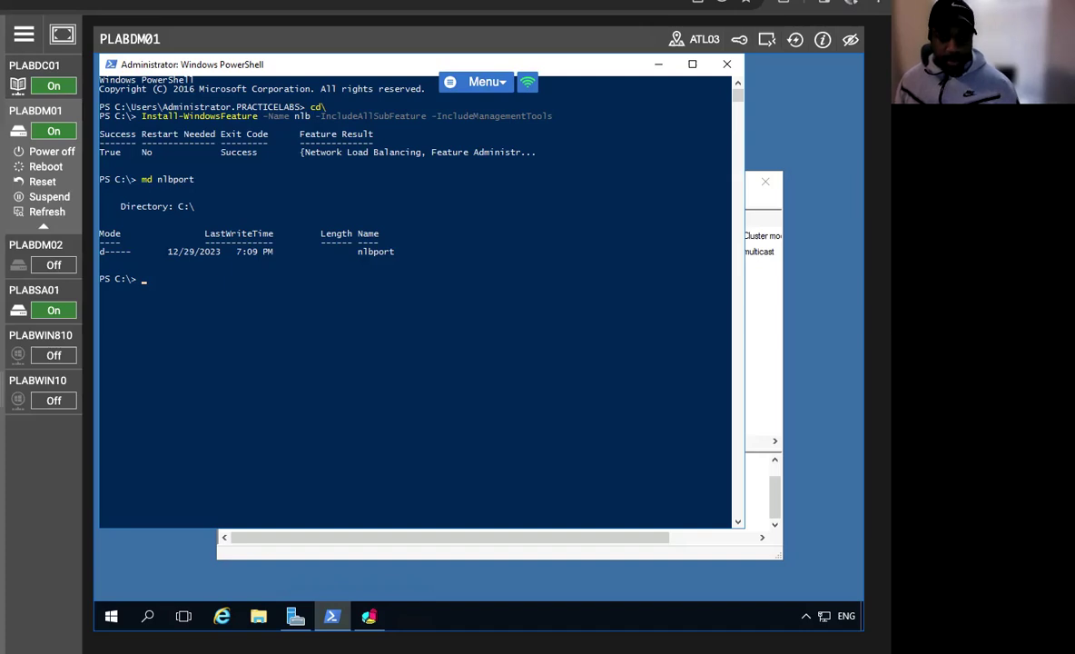
Clear the console and copy c:\inetpub\wwwroot with its subfolders to c:\nlbport using xcopy /s.
type("clear")
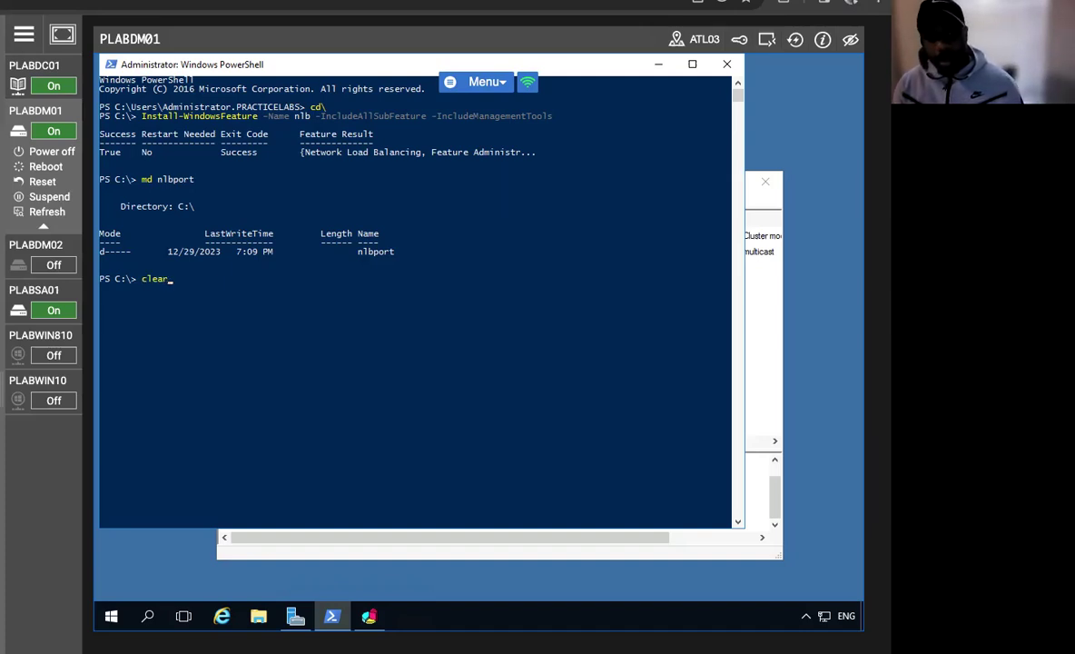
key("Return")
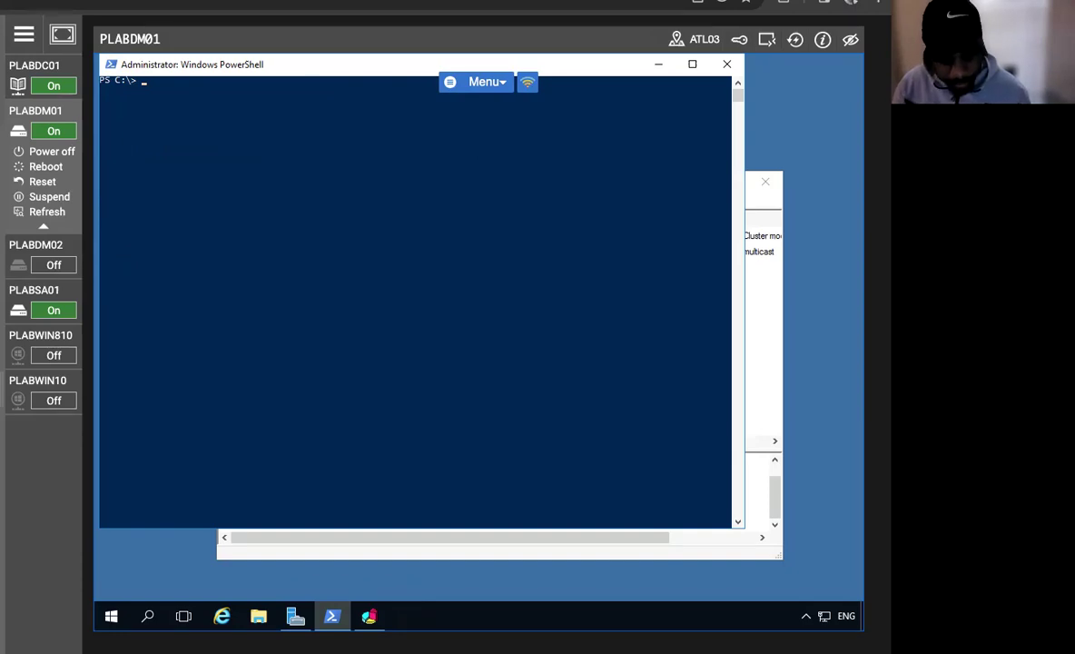
type("xcopy /s c:\\inetpub")
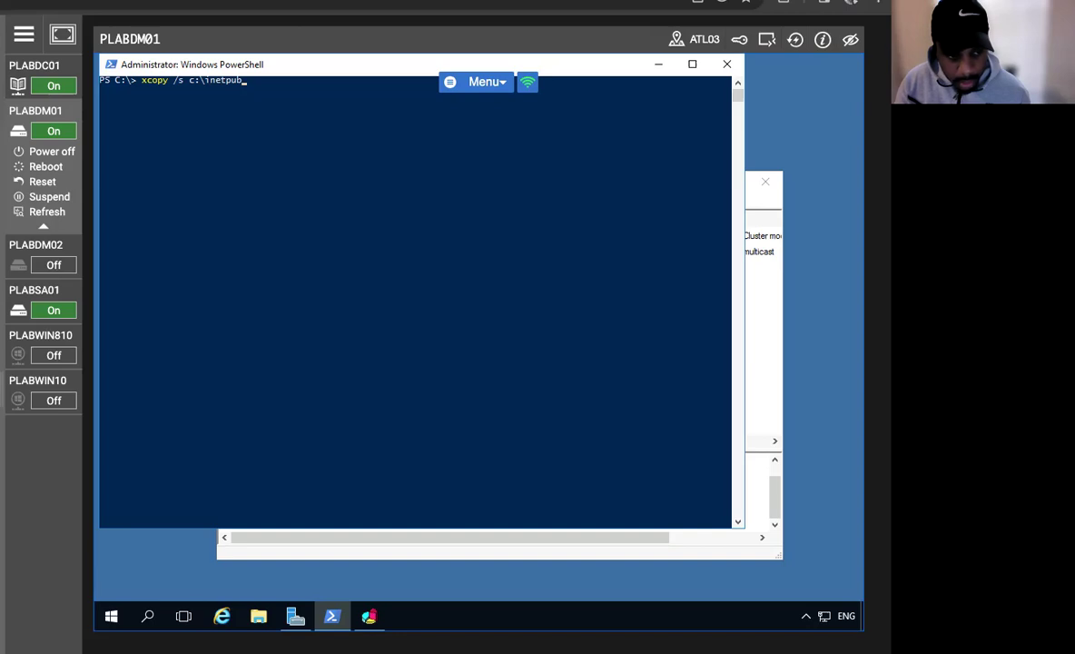
type("\\www")
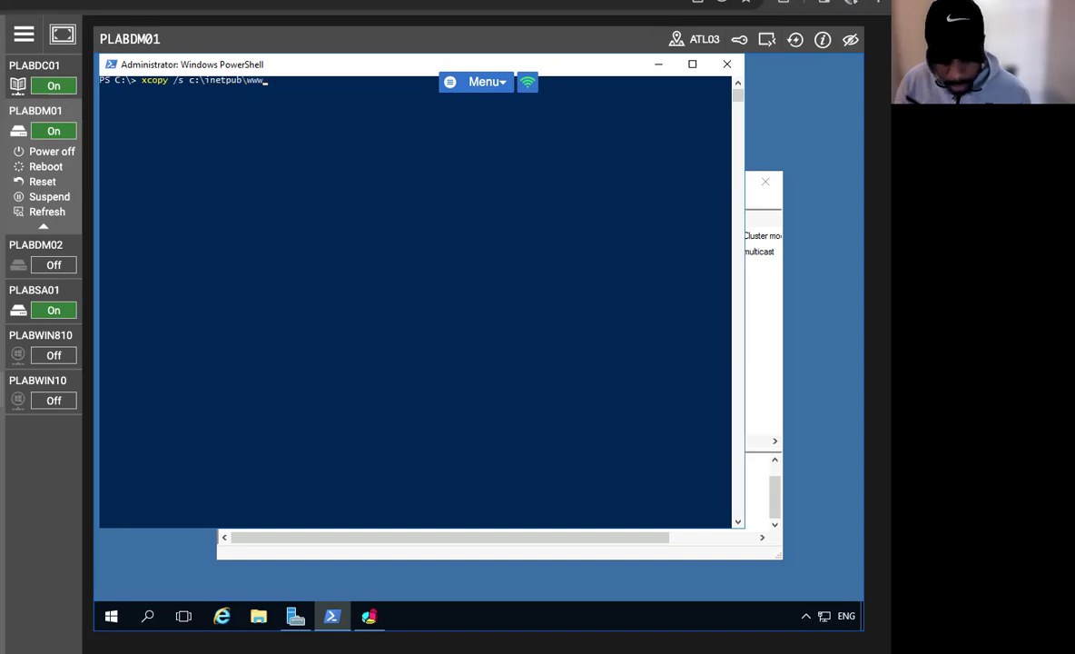
type("r")
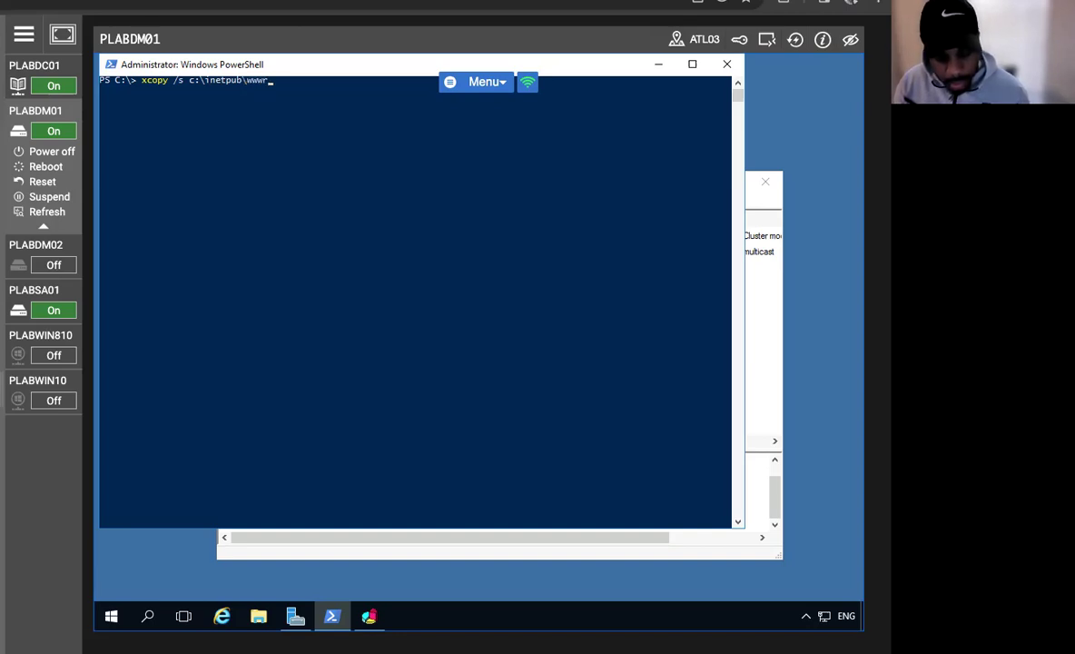
type("oot c")
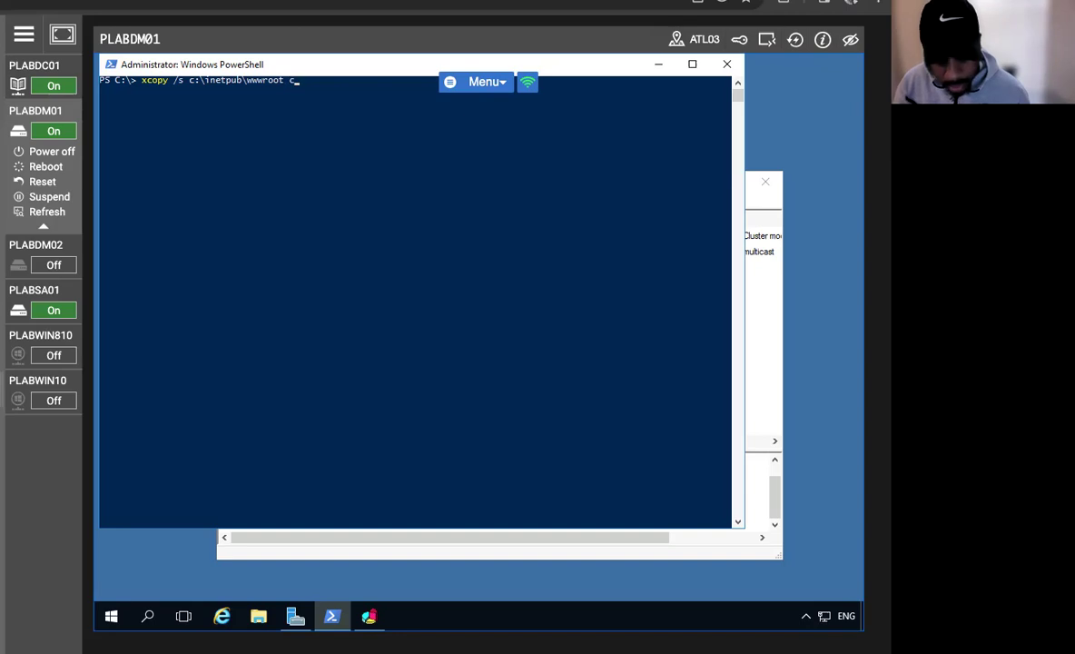
type(":\\nlbport")
key("Return")
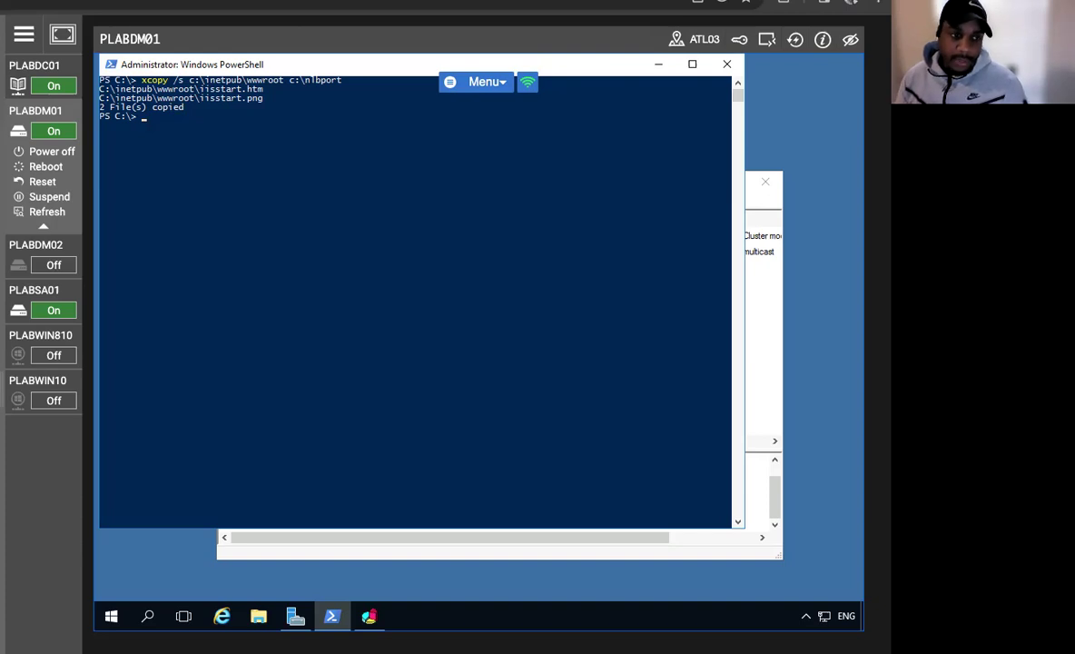
Try to create the website nlbport with New-Website, using physical path "c:\nlbport" and the parameter -port6789.
type("New-Websi")
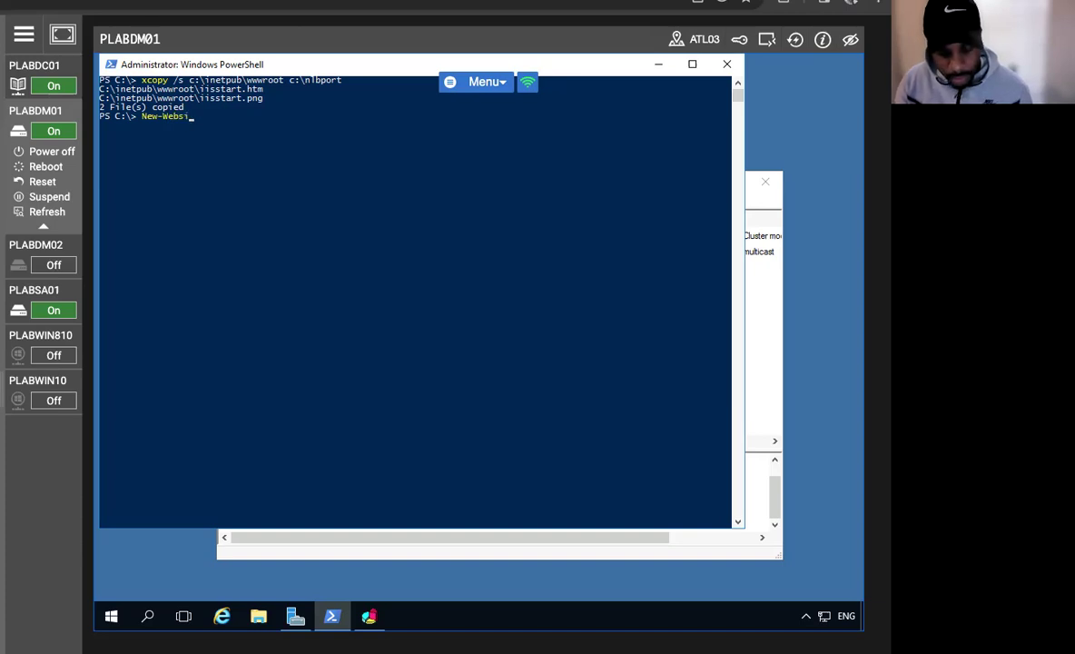
type("te -Na")
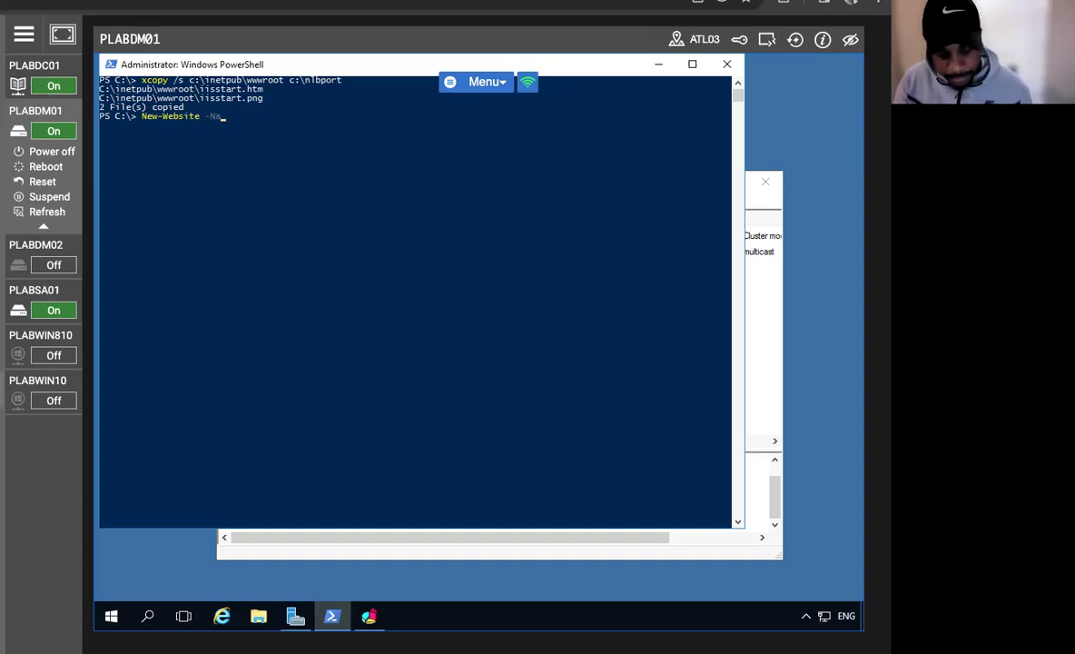
type("me ")
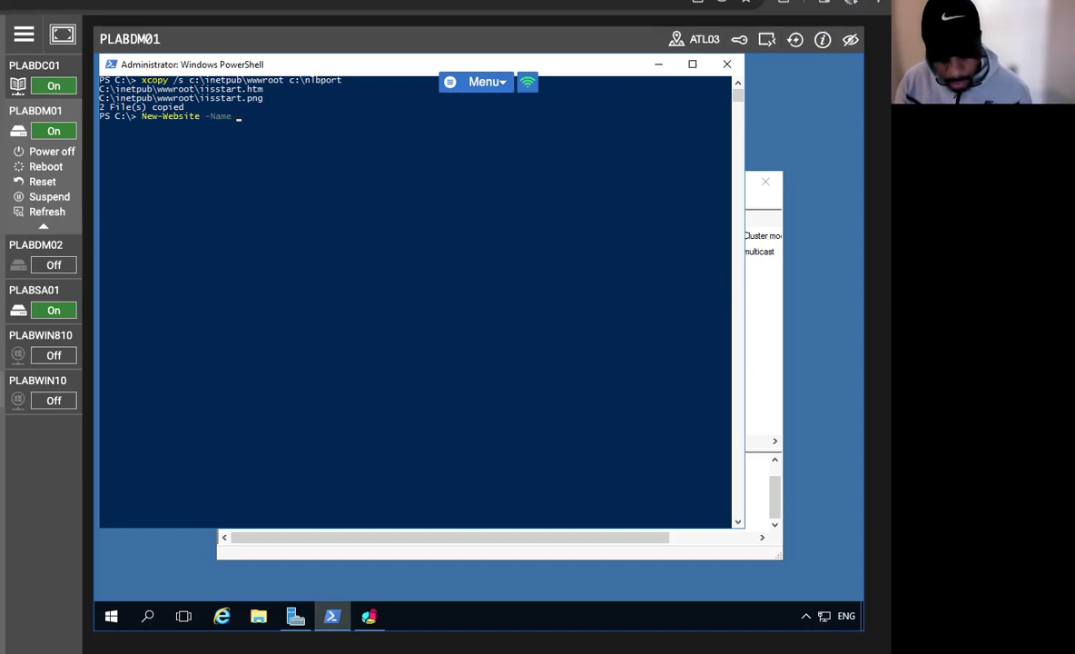
type("vlbpo")
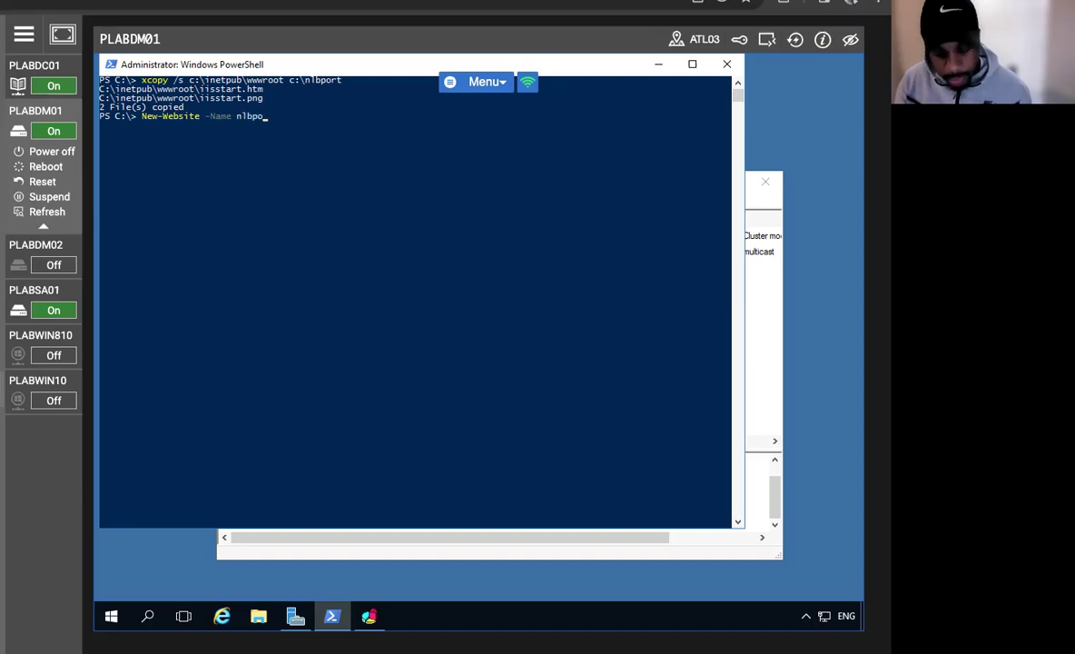
type("rt -Ph")
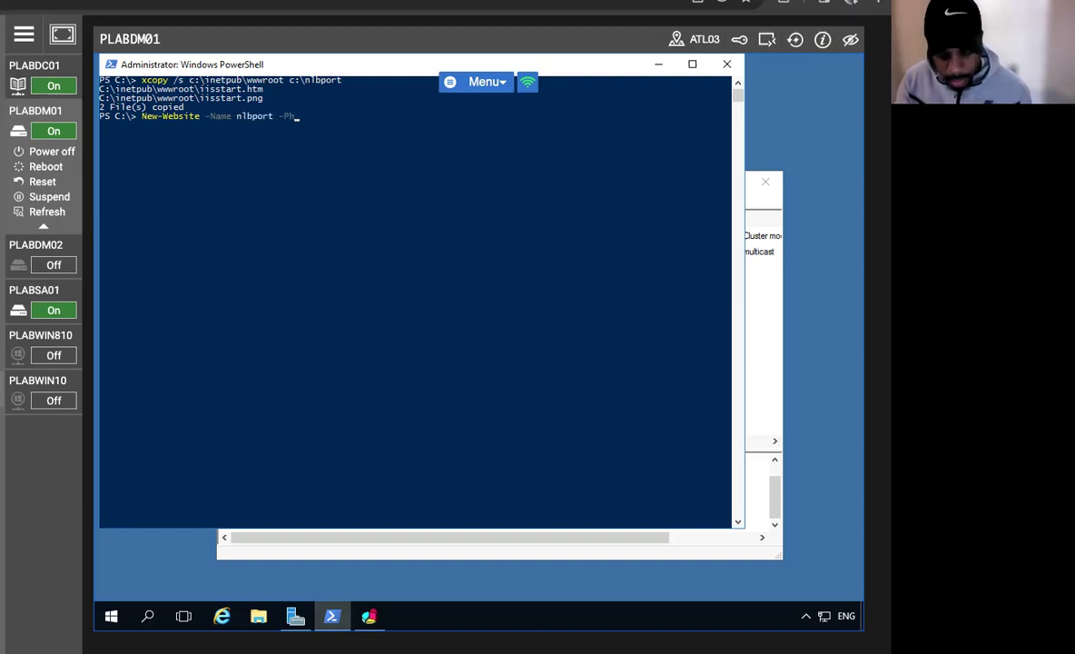
type("ysicalPat")
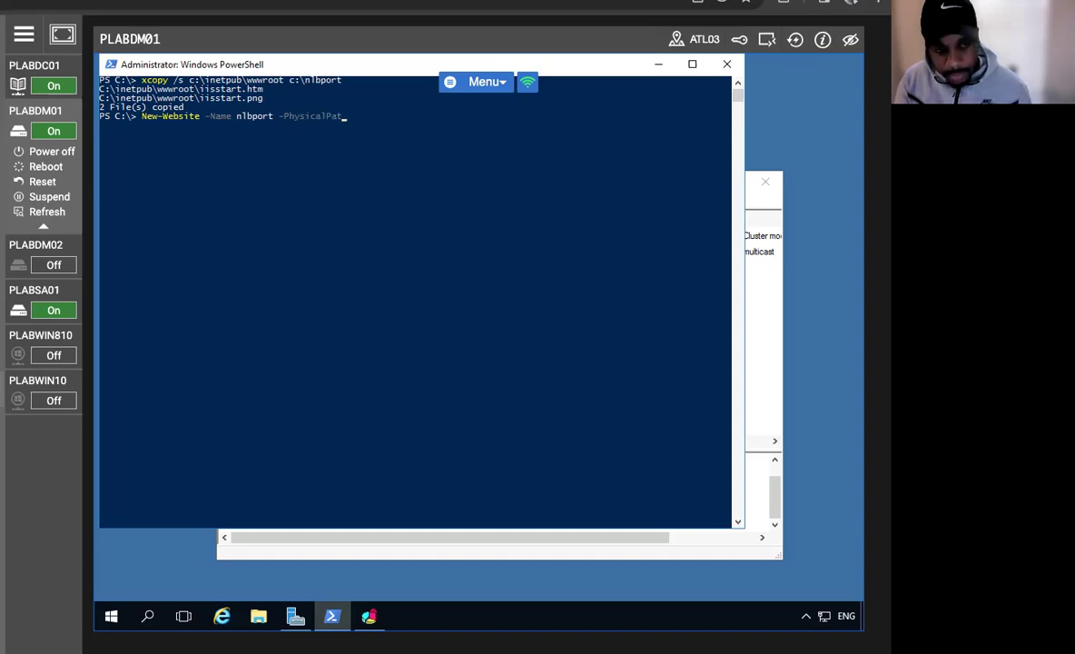
type("h \"c")
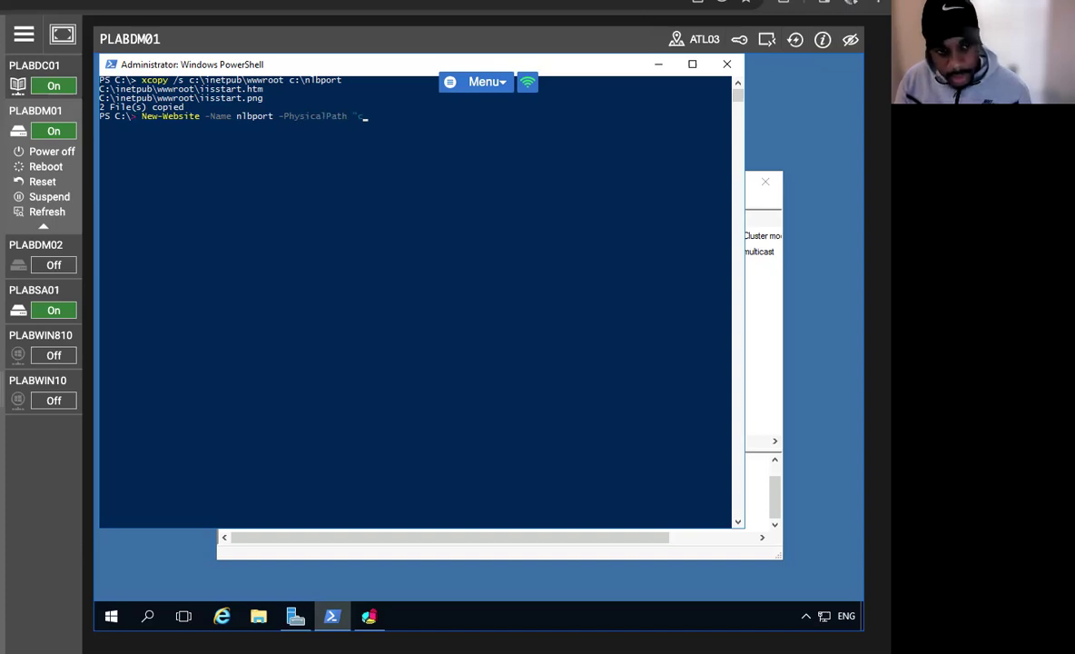
type(":\\")
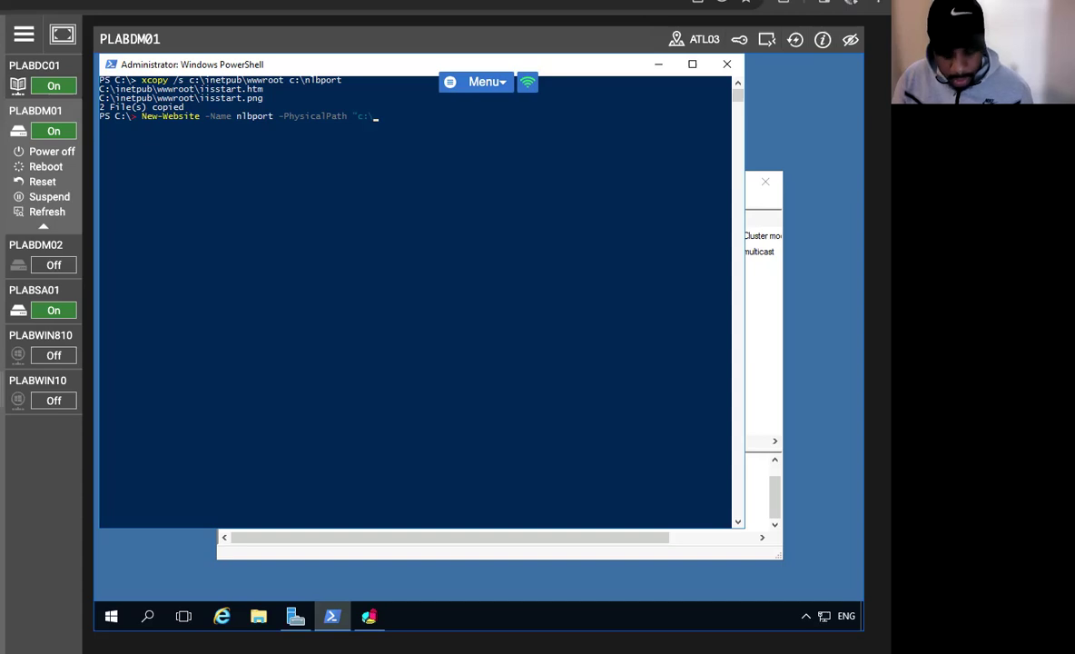
type("nlbport")
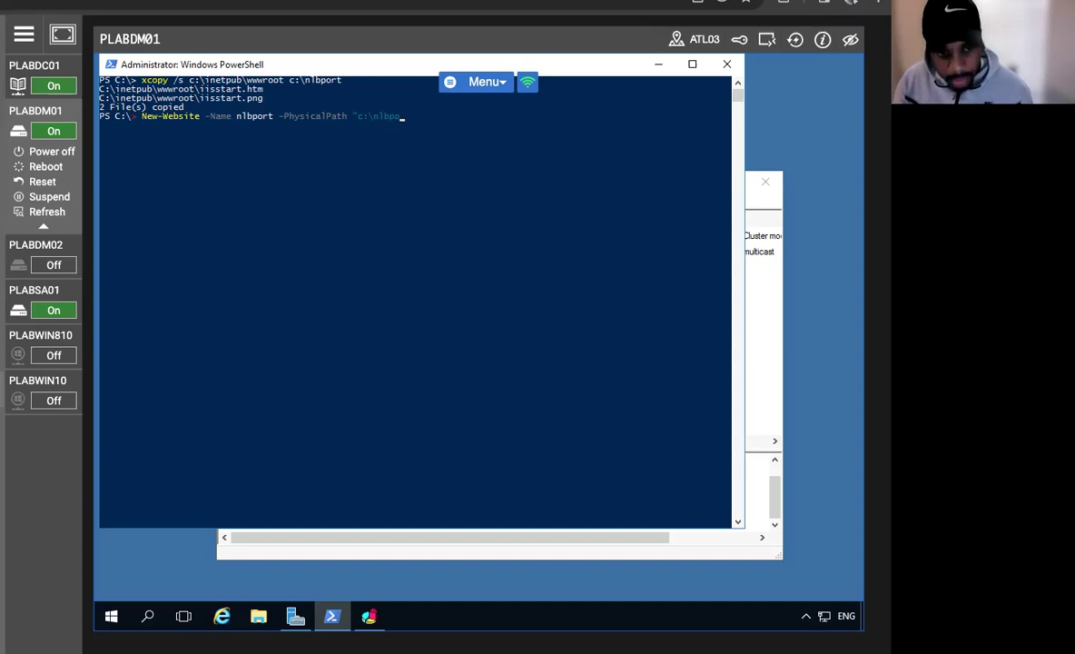
type("\" ")
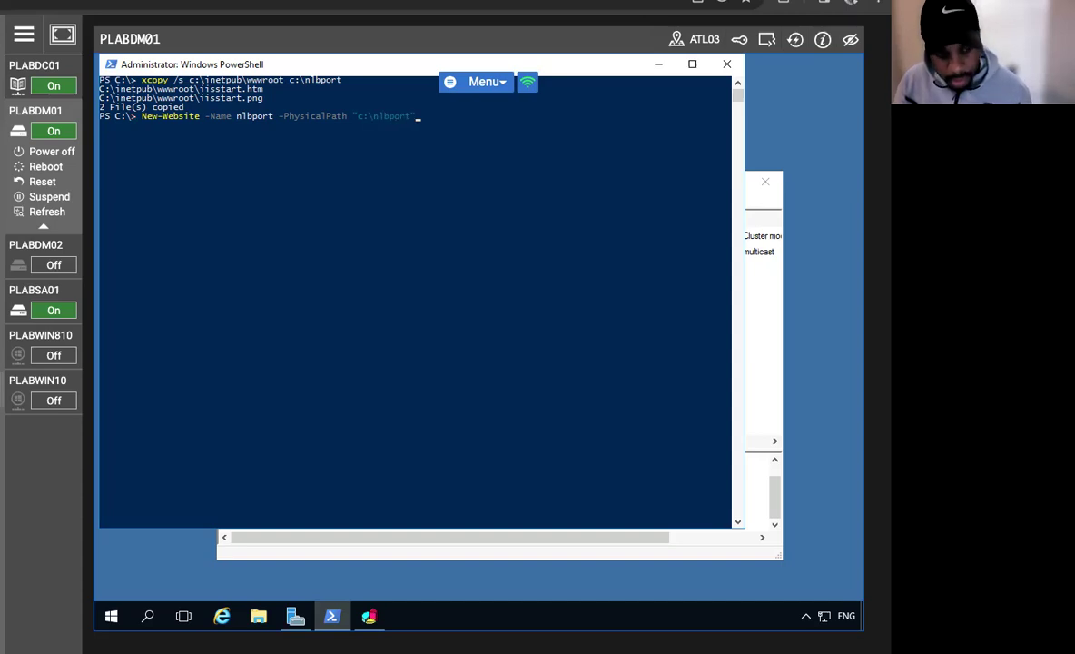
type("-po")
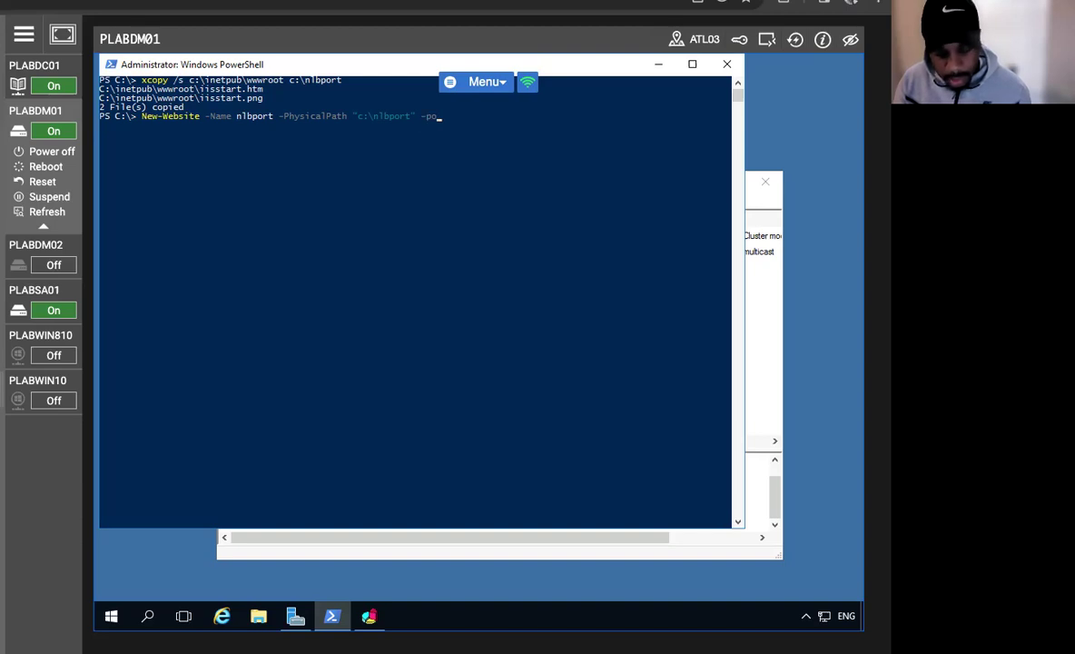
type("rt")
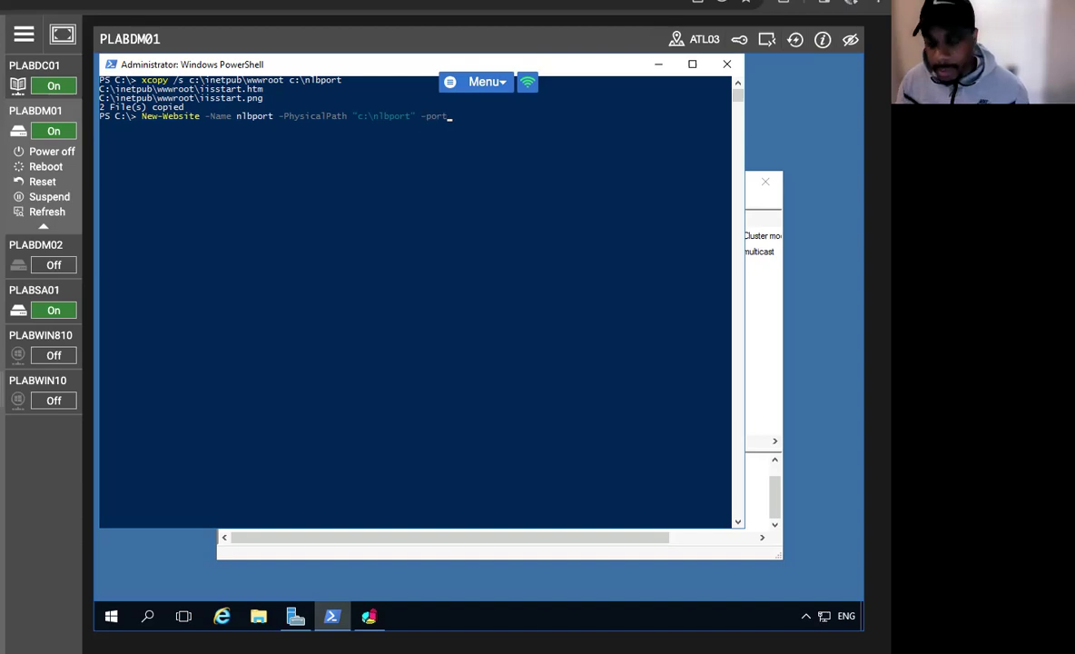
type("6789")
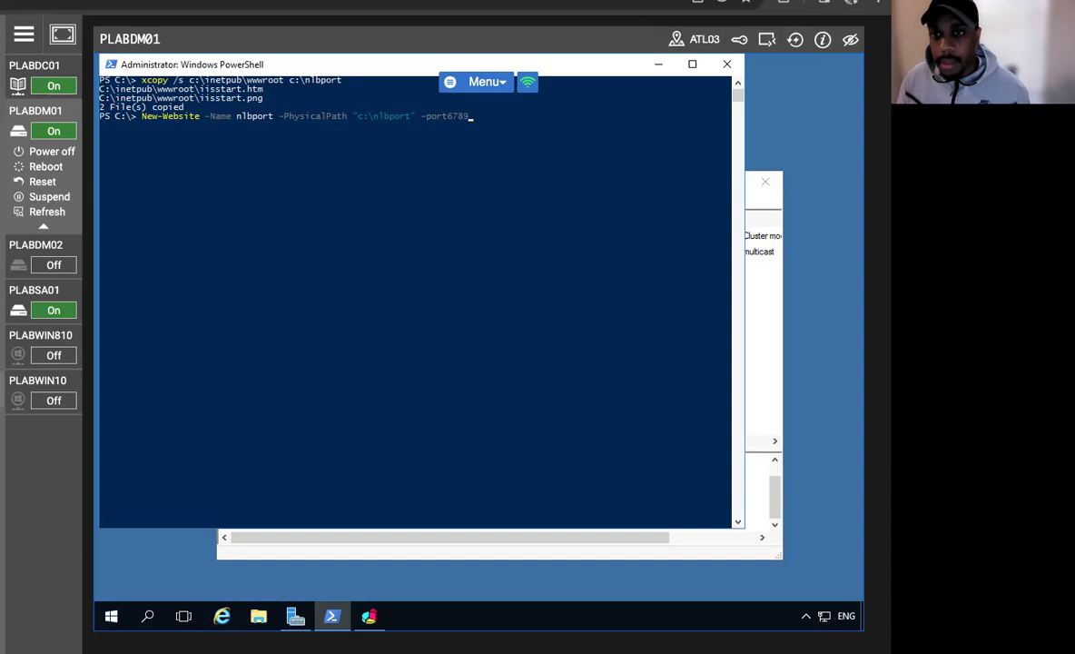
Correct the port parameter of the failed New-Website command to -port 6789 and run it again.
key("Up")
key("Left")
key("Left")
key("Left")
key("Left")
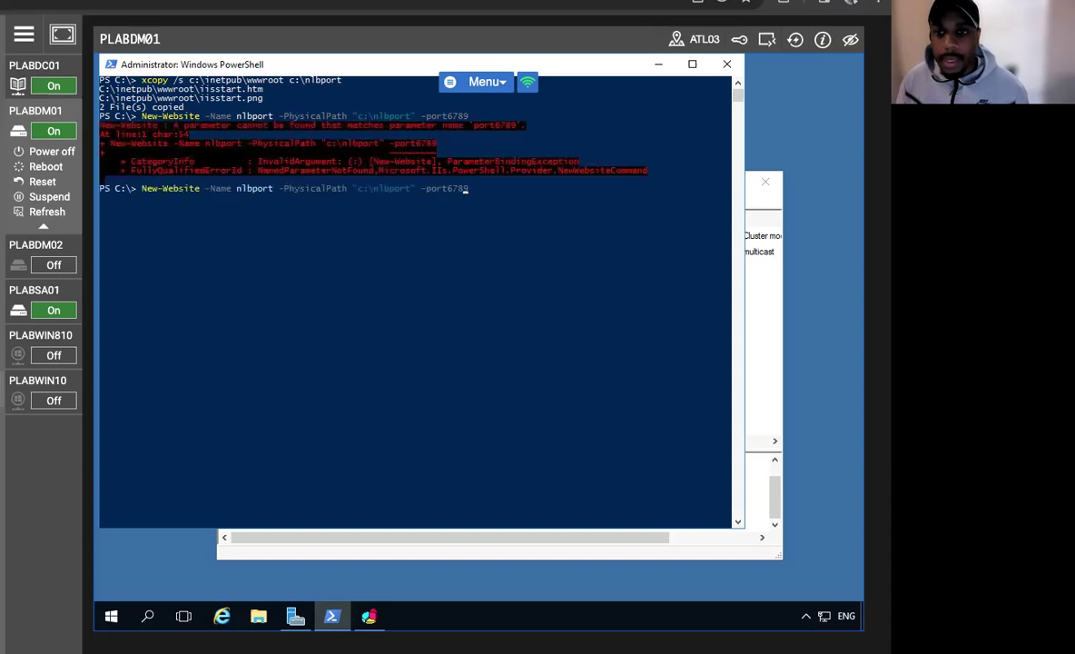
key("Return")
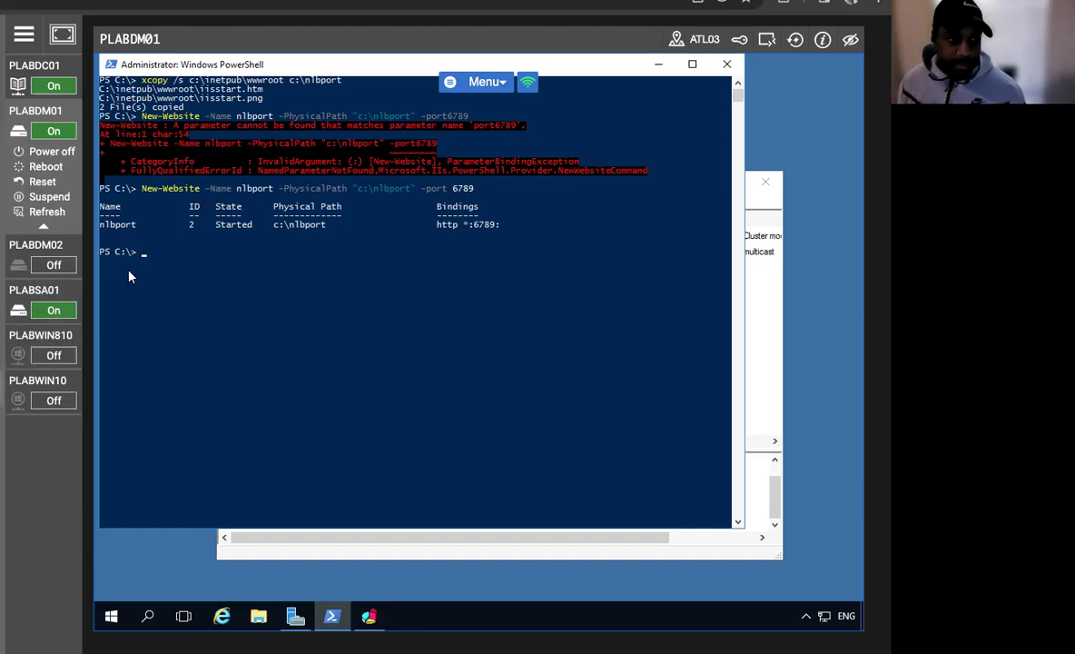
Create a firewall rule with New-NetFirewallRule, using display name NLBPort, protocol TCP and local port 6789.
type("New")
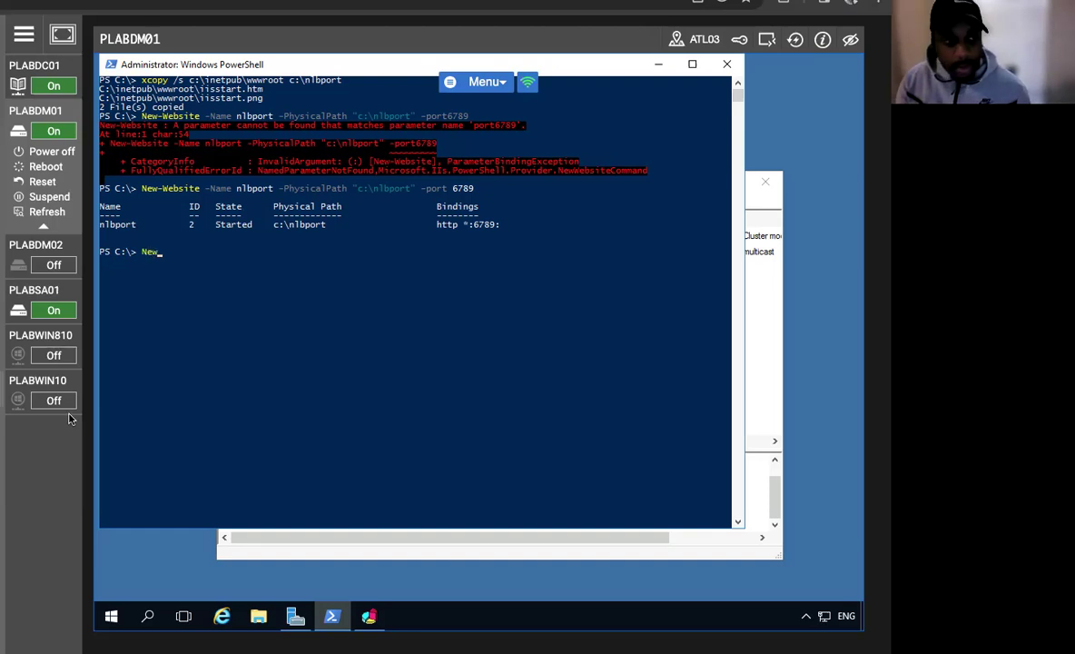
type("-Net")
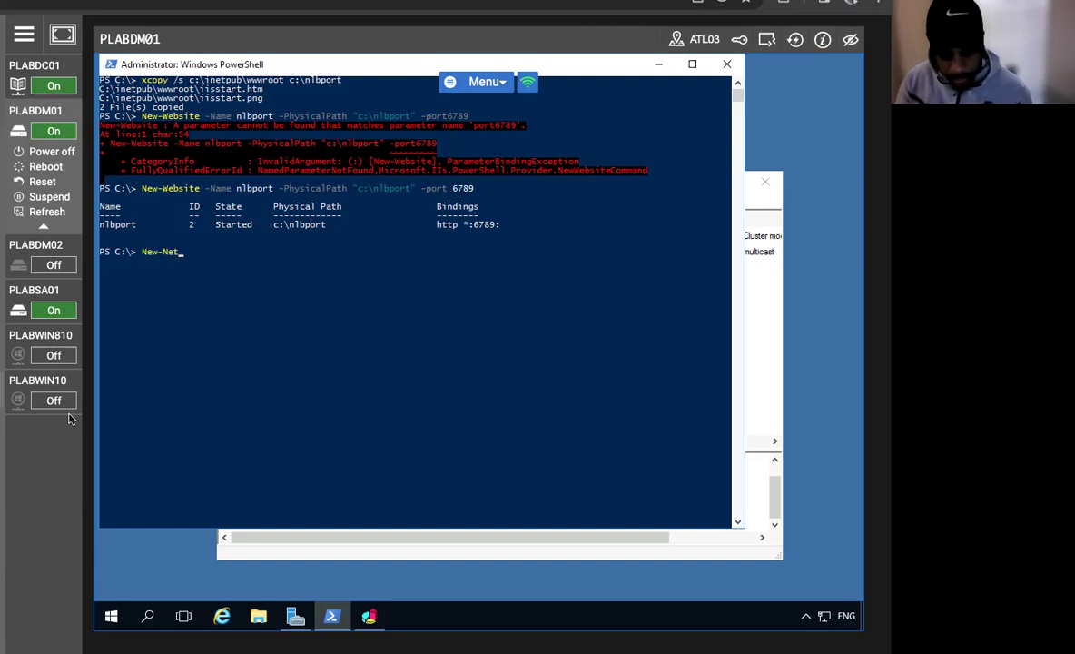
type("Firew")
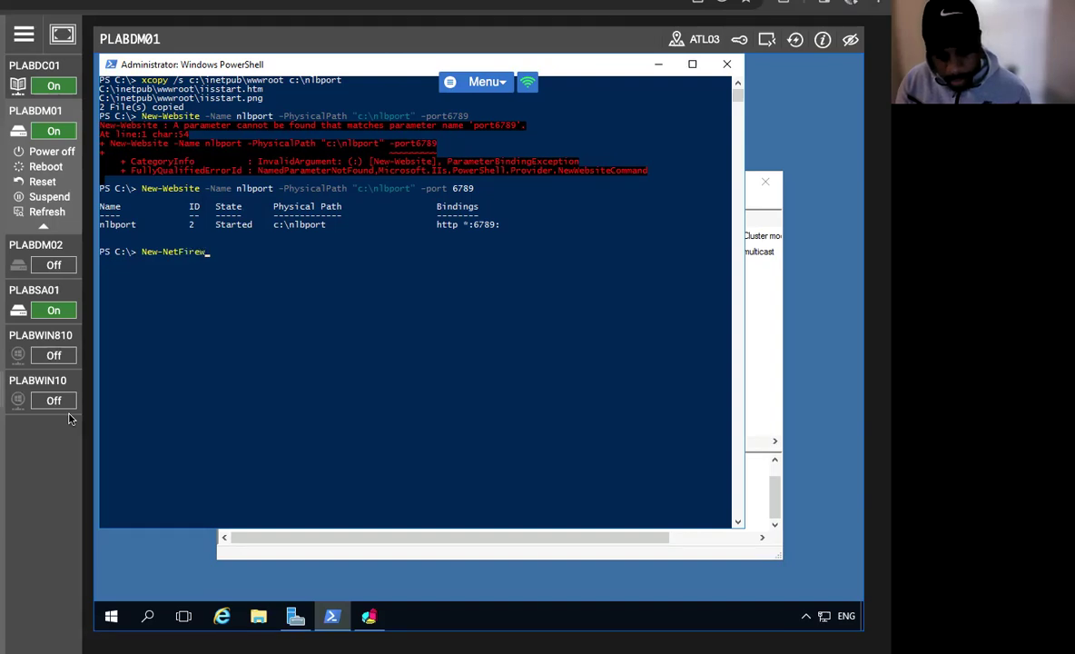
type("allRule")
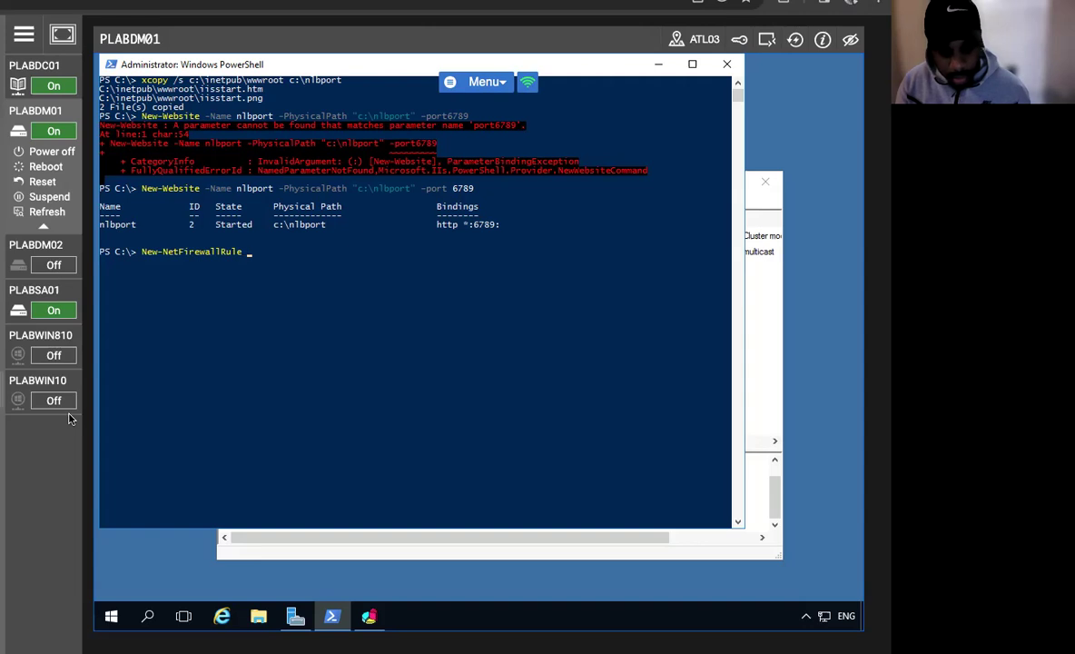
type(" -Displa")
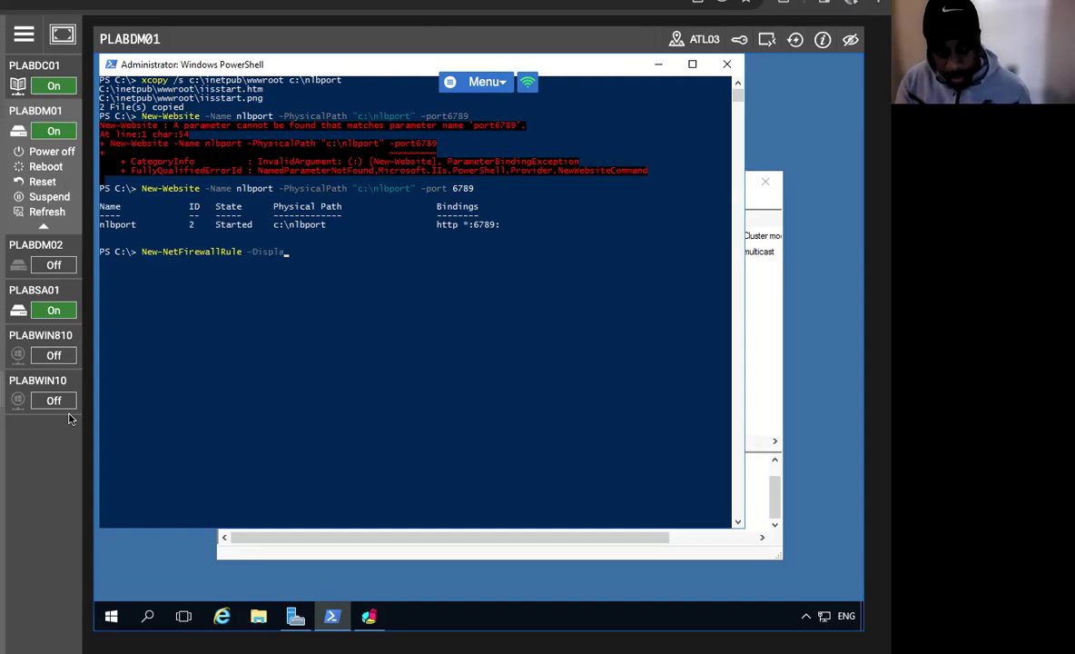
type("yN")
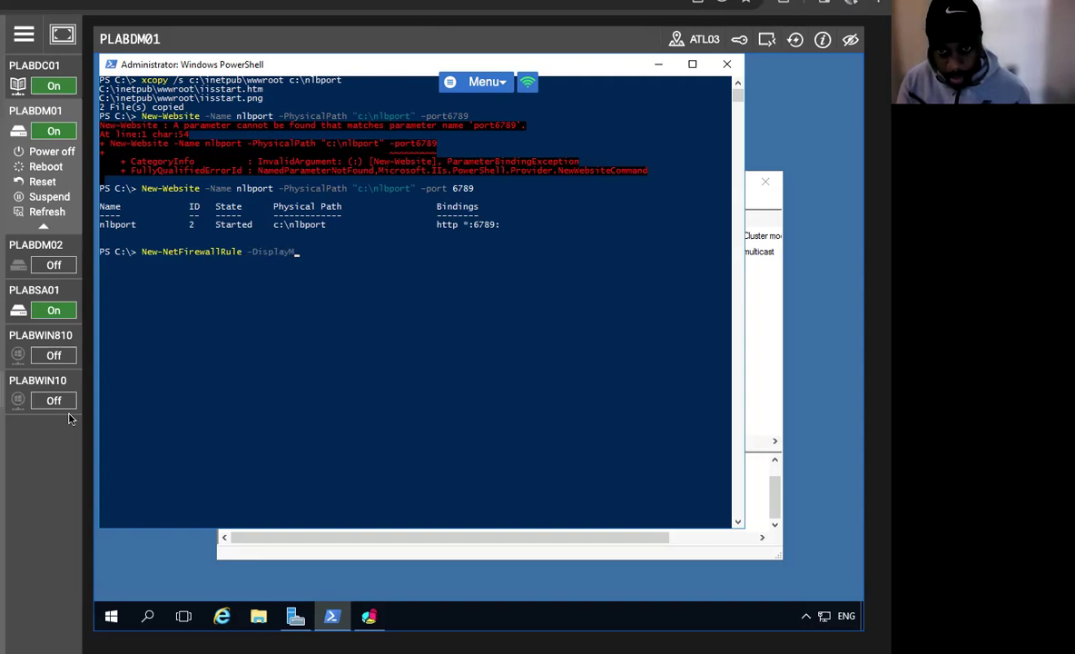
type("ame ")
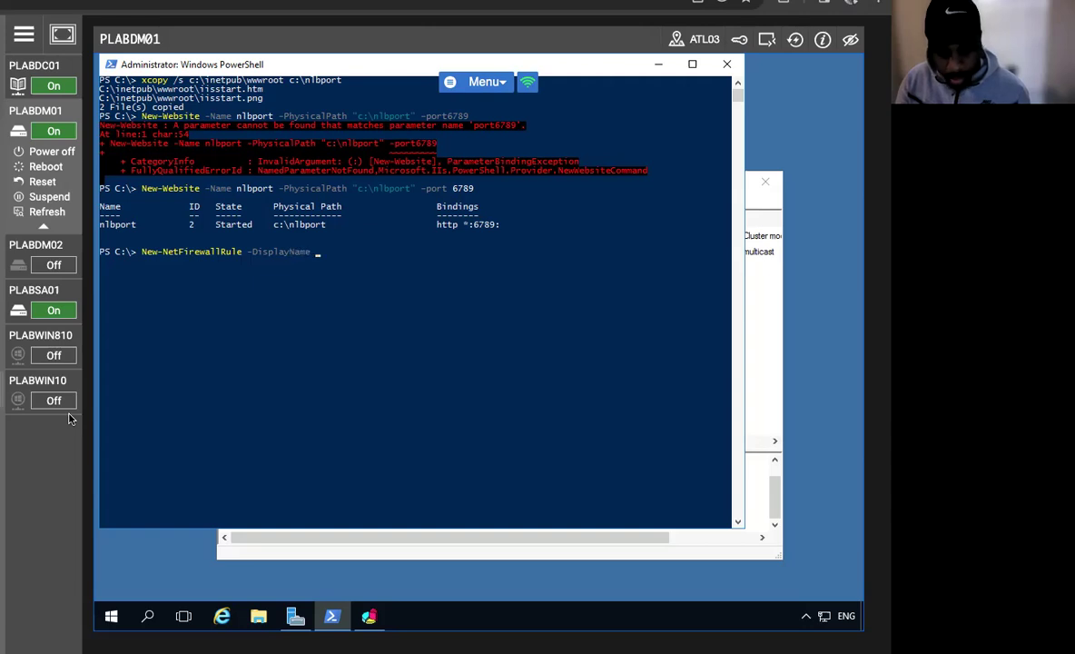
type("NLBPo")
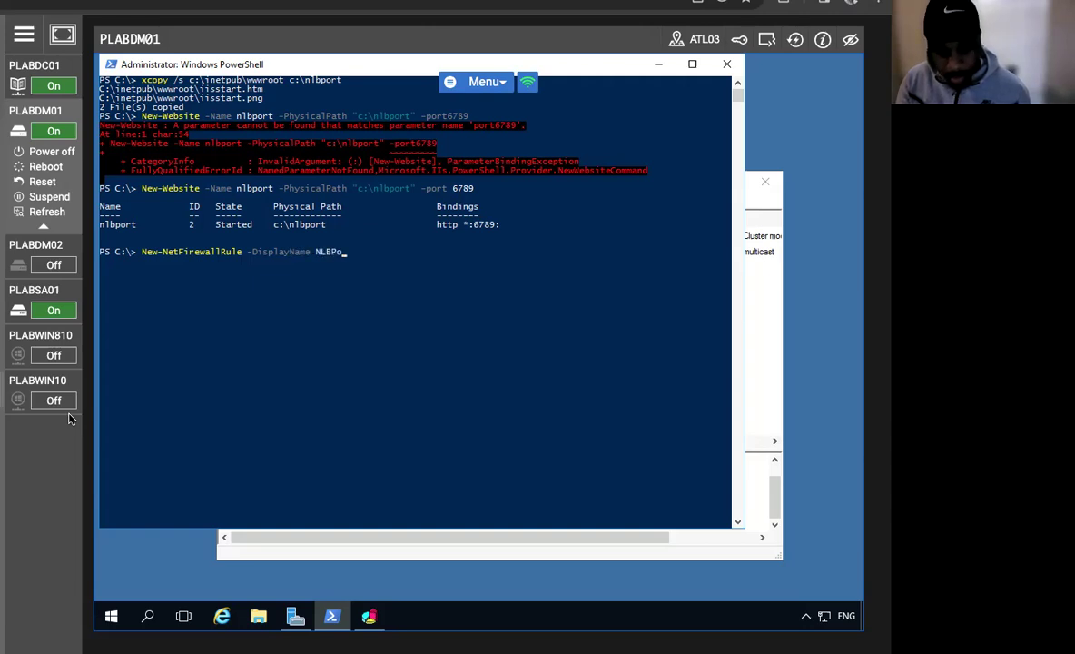
type("rt -Protoc")
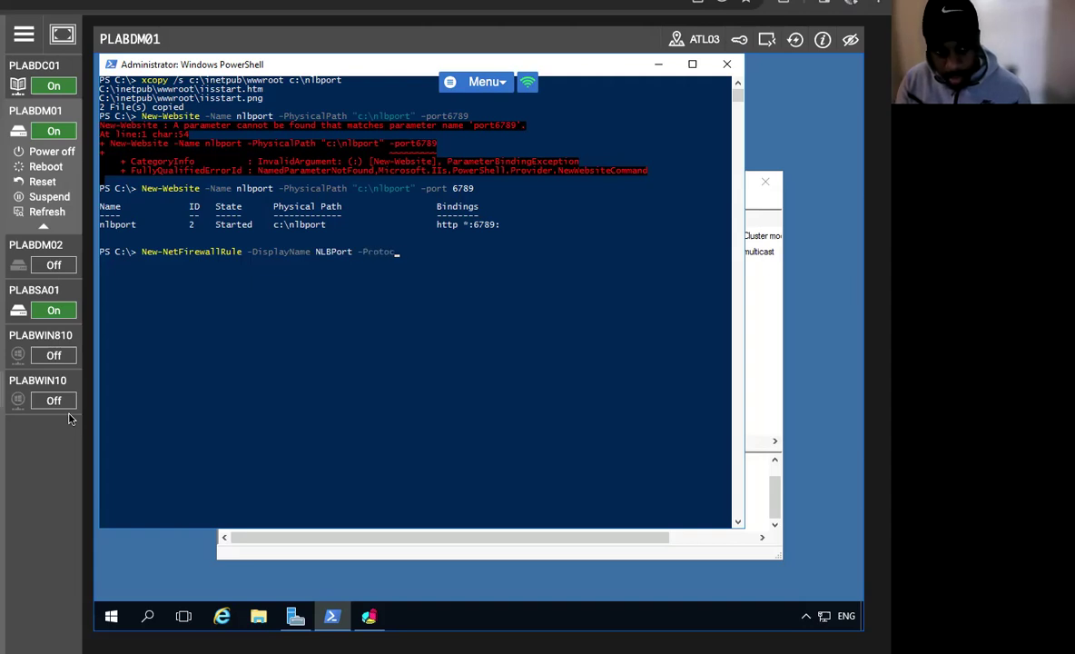
type("ol TCP")
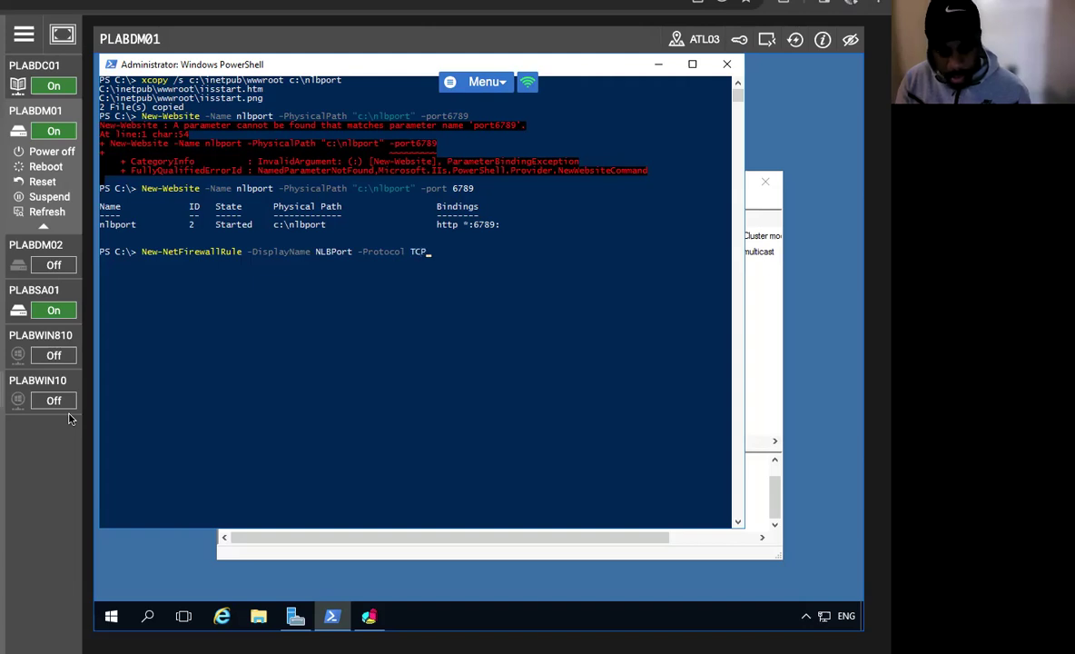
type(" -L")
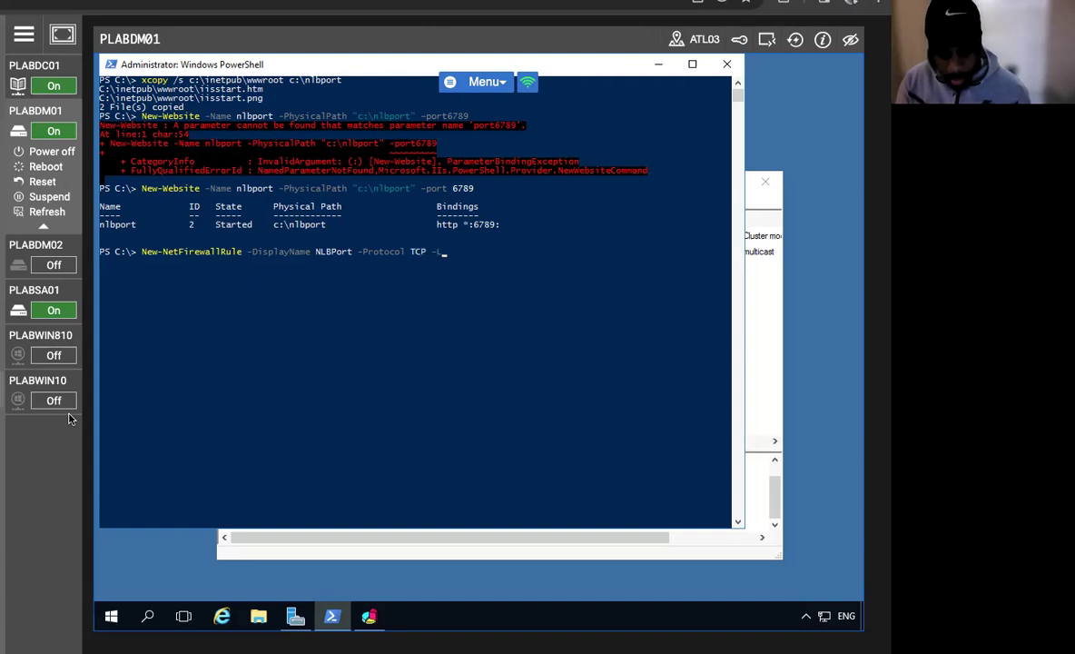
type("ocalPort")
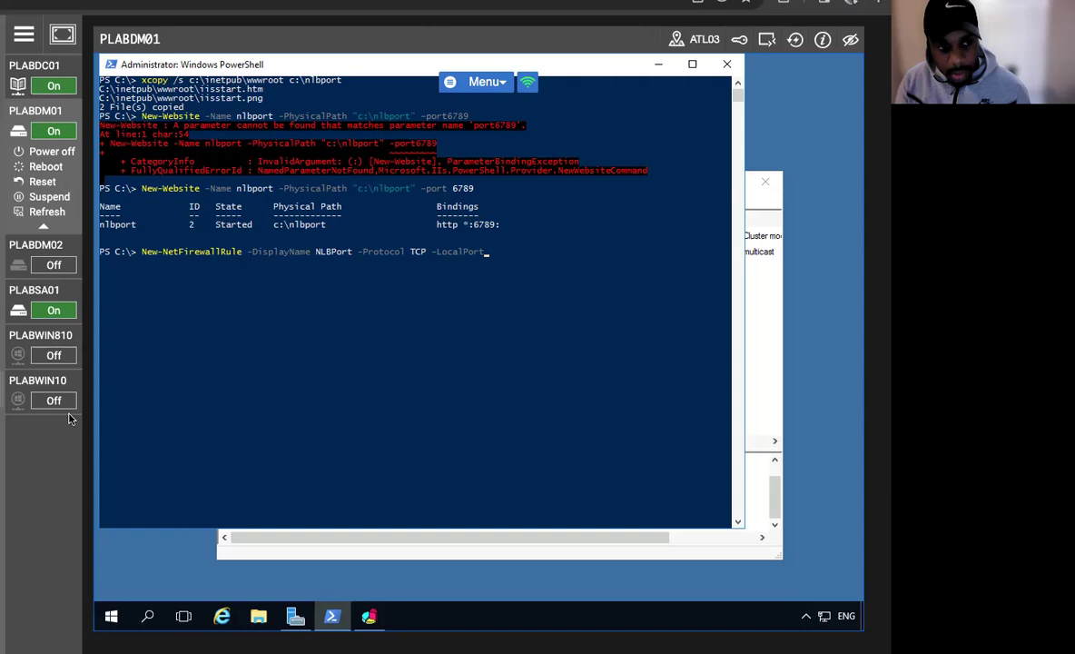
type(" 6789")
key("Return")
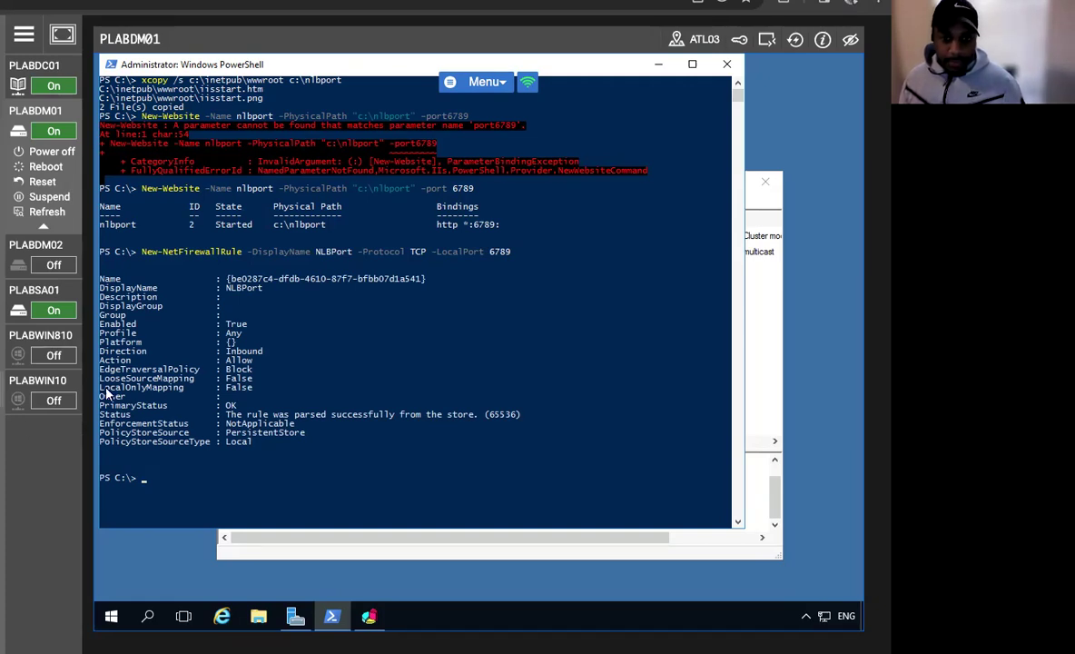
Examine the Enabled, Direction and Action properties in the output of the new NLBPort firewall rule.
left_click_drag(222, 325, 270, 333)
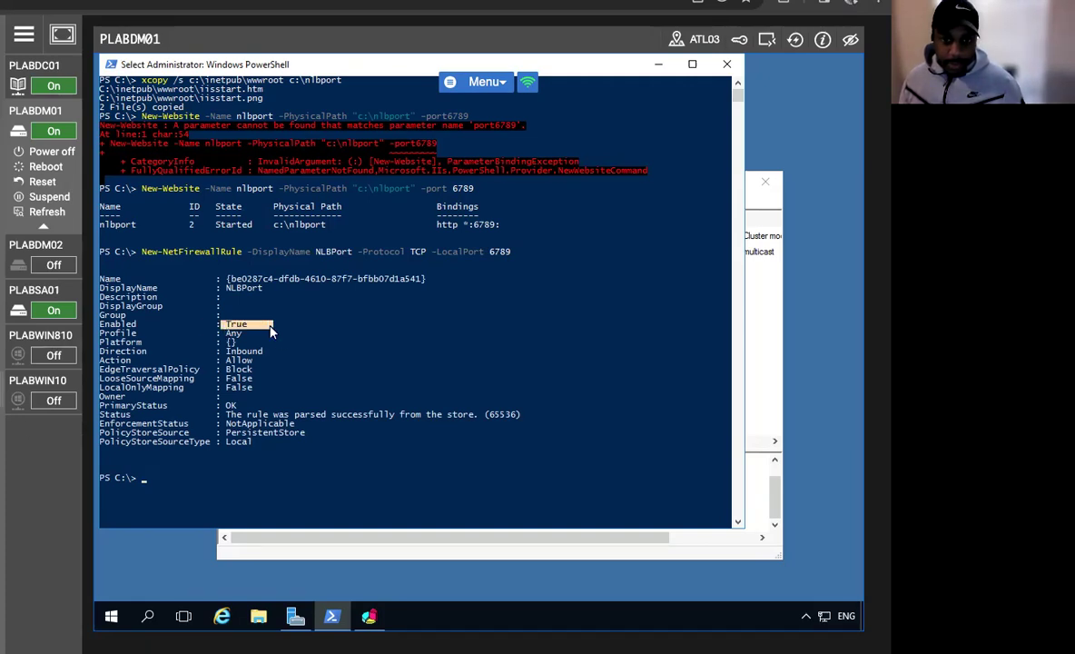
left_click(185, 361)
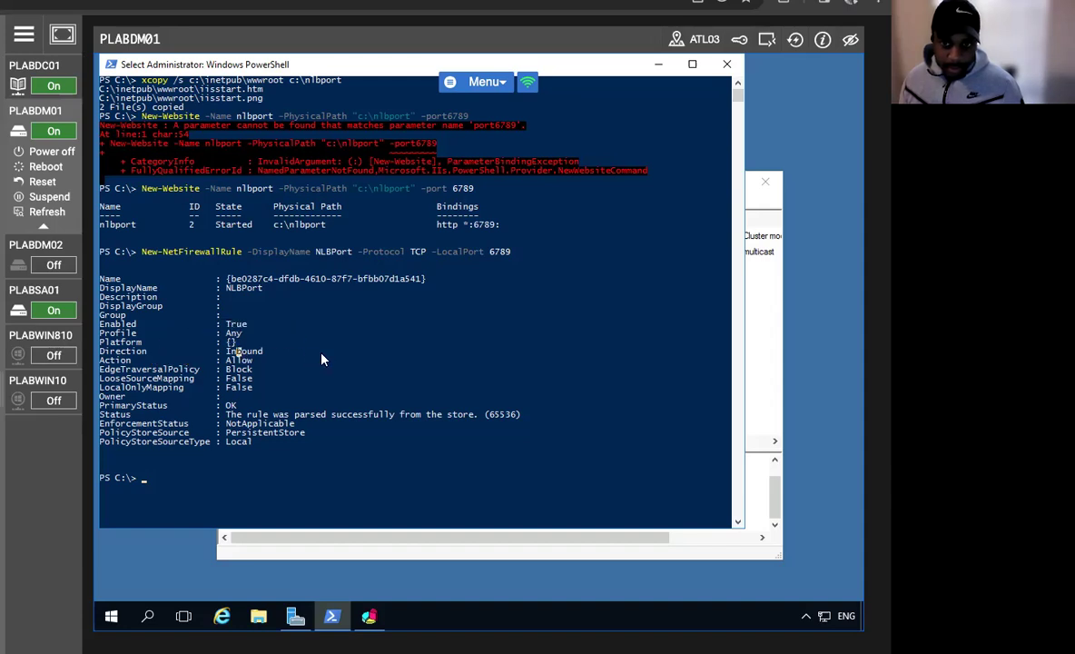
left_click_drag(278, 357, 124, 354)
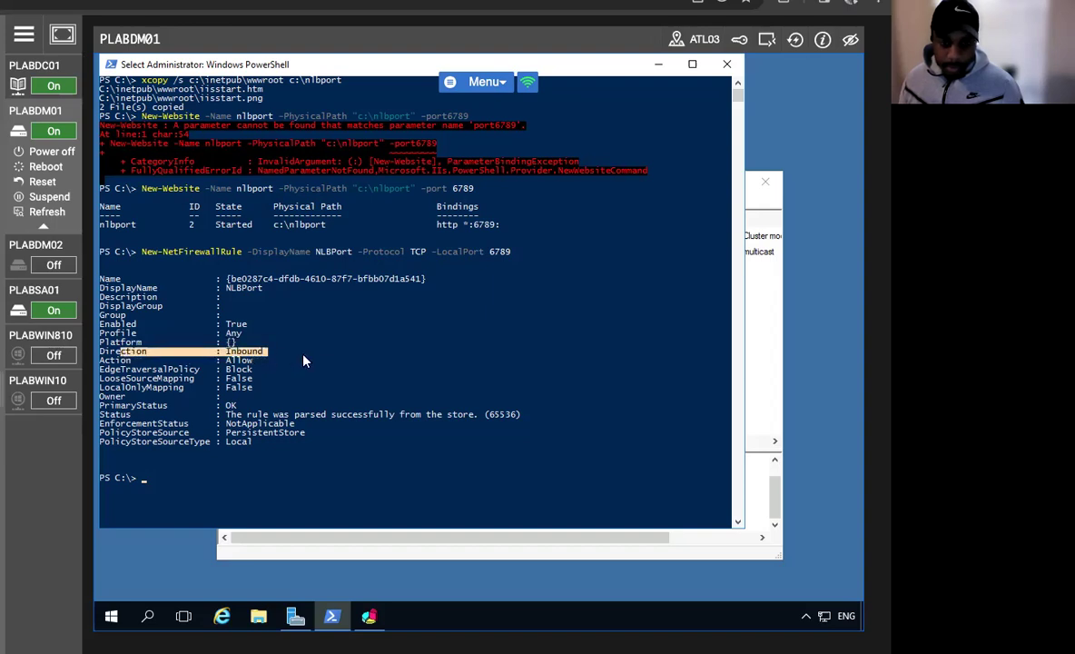
left_click_drag(257, 361, 163, 361)
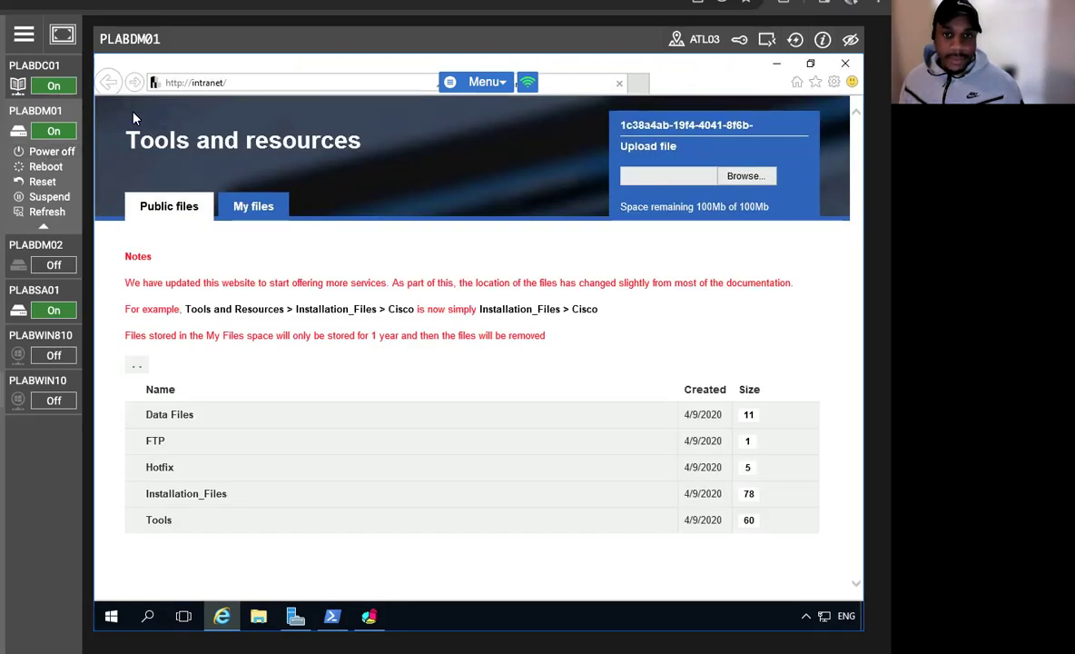
left_click(216, 82)
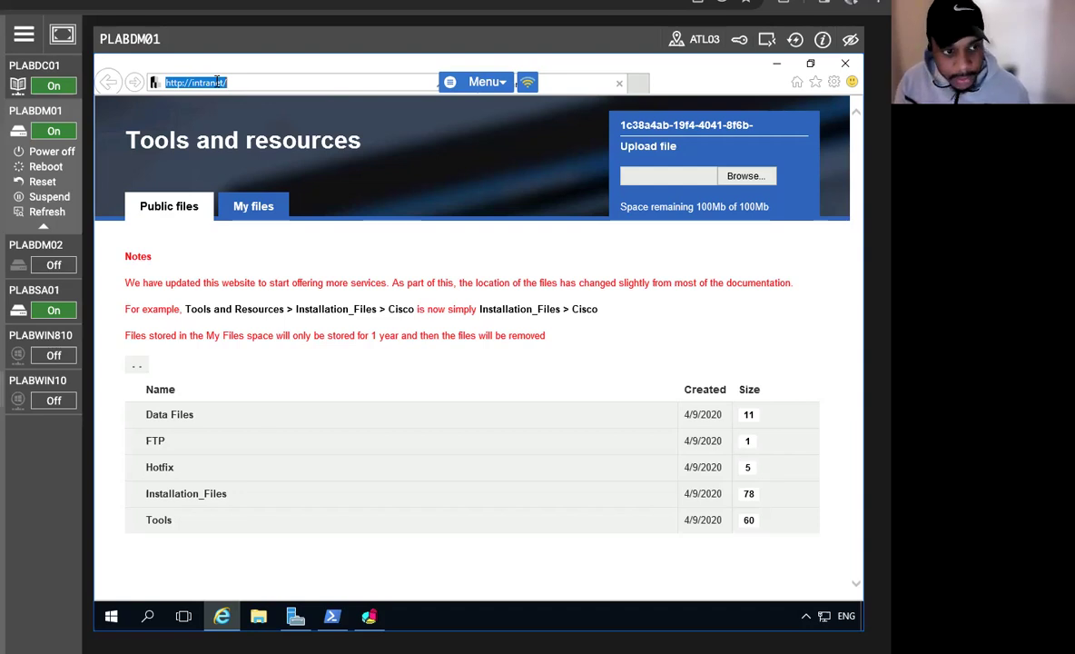
type("http://p")
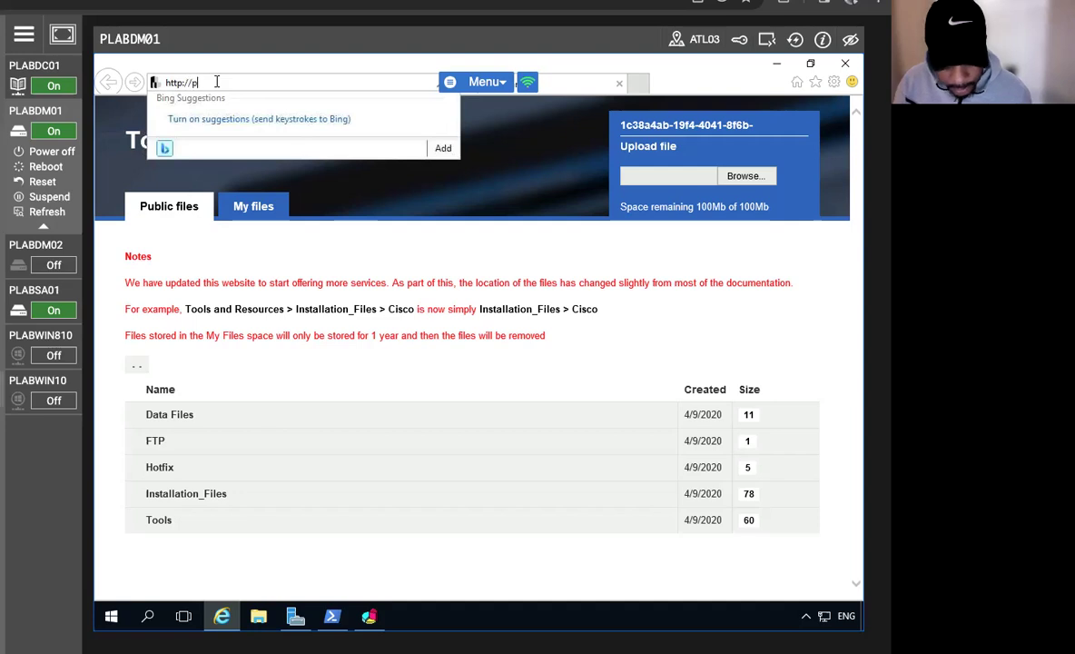
type("labdm01")
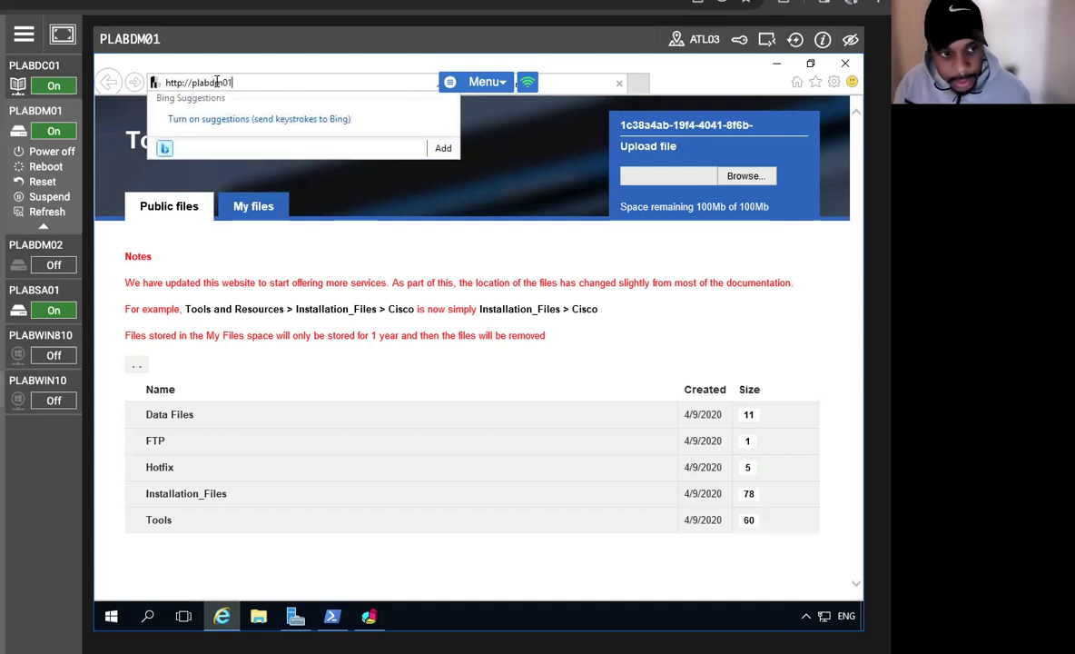
type(":6789")
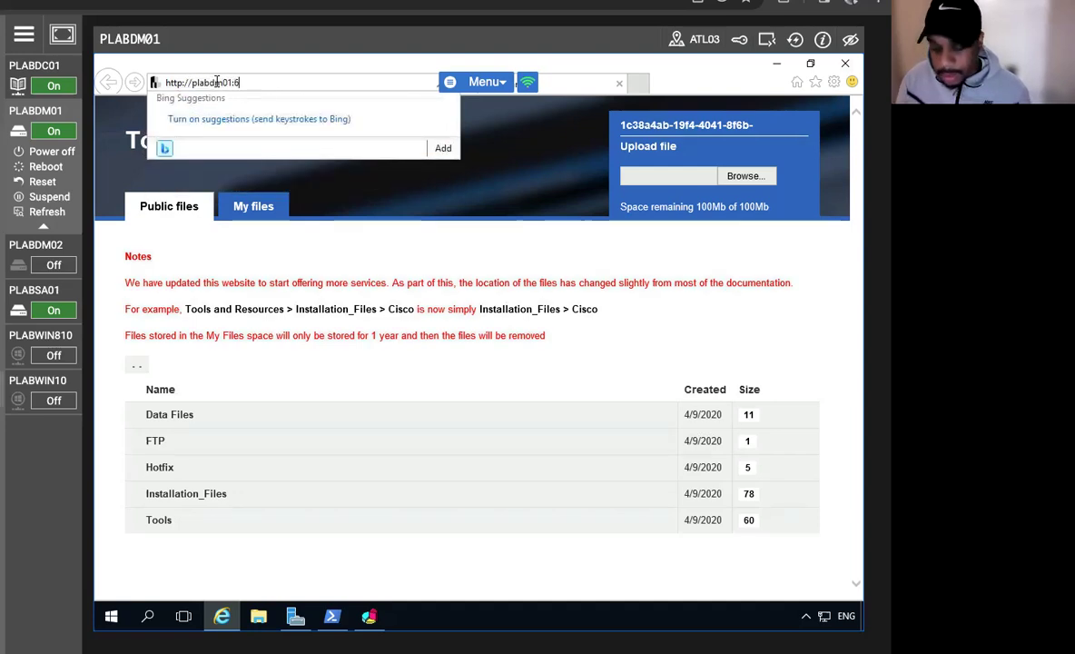
key("Return")
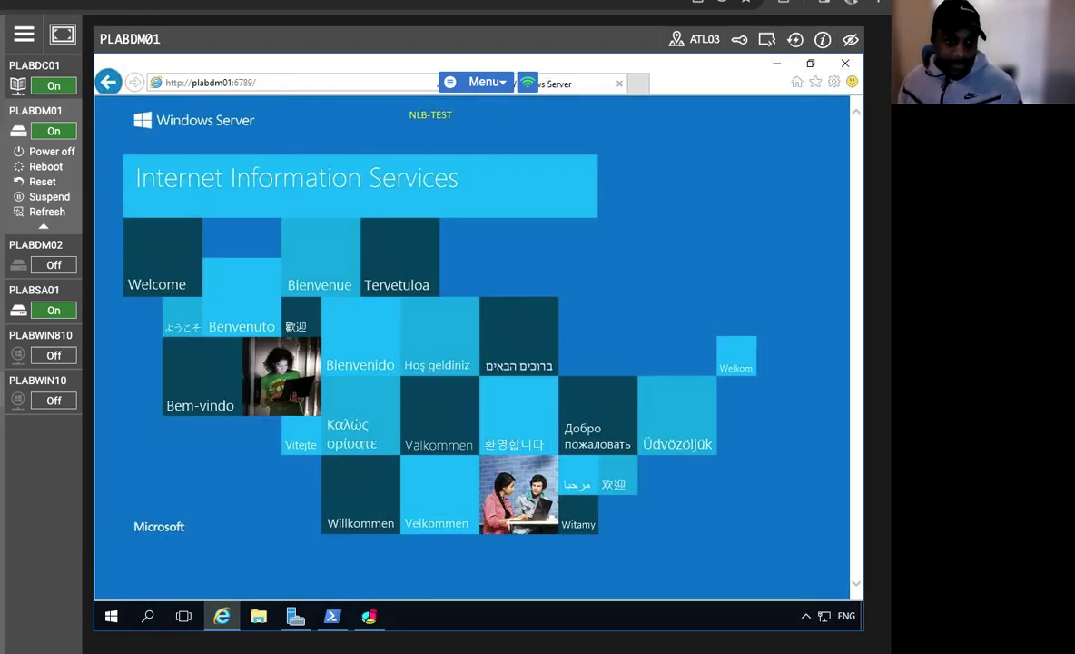
left_click(844, 63)
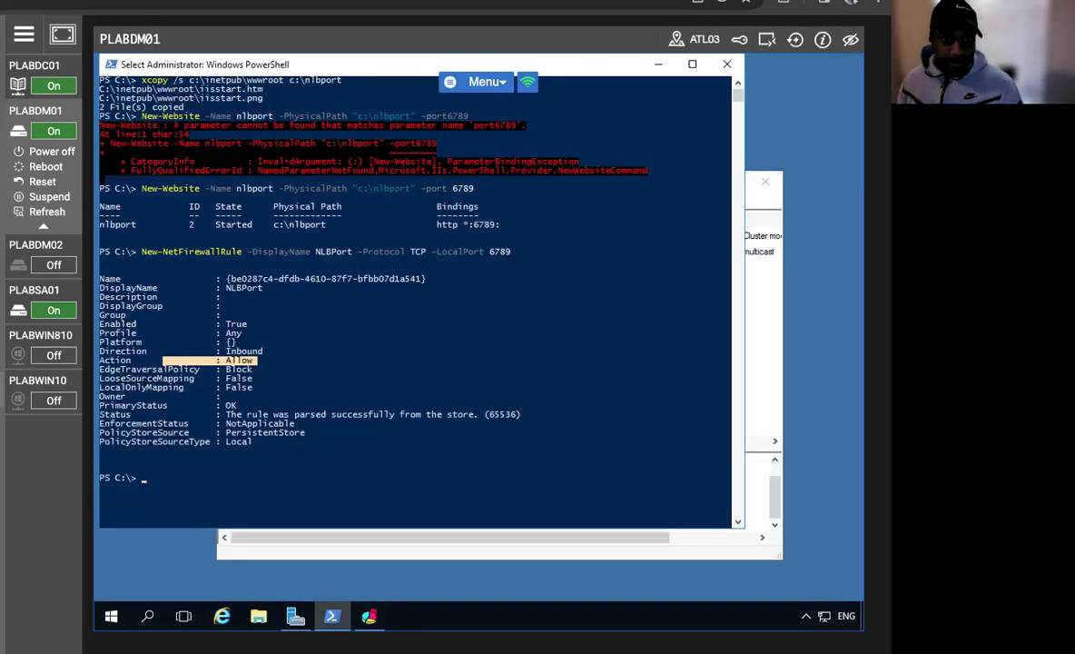
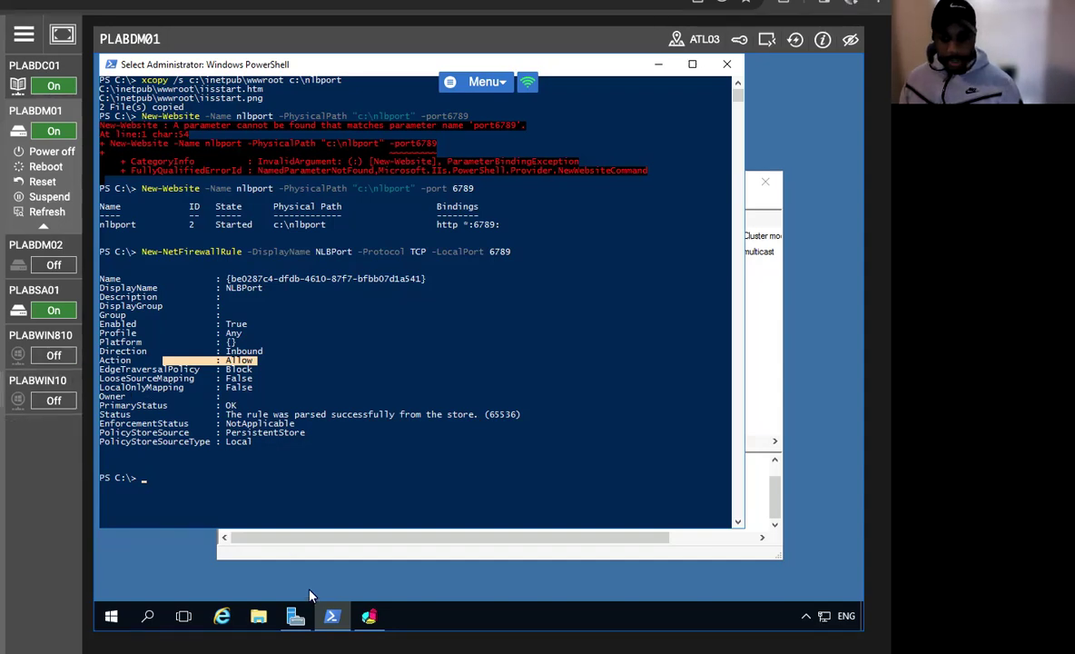
Open Network Load Balancing Manager and remove the port rule covering ports 0 to 65535 from the PLABDM01-NLB cluster's properties.
left_click(295, 616)
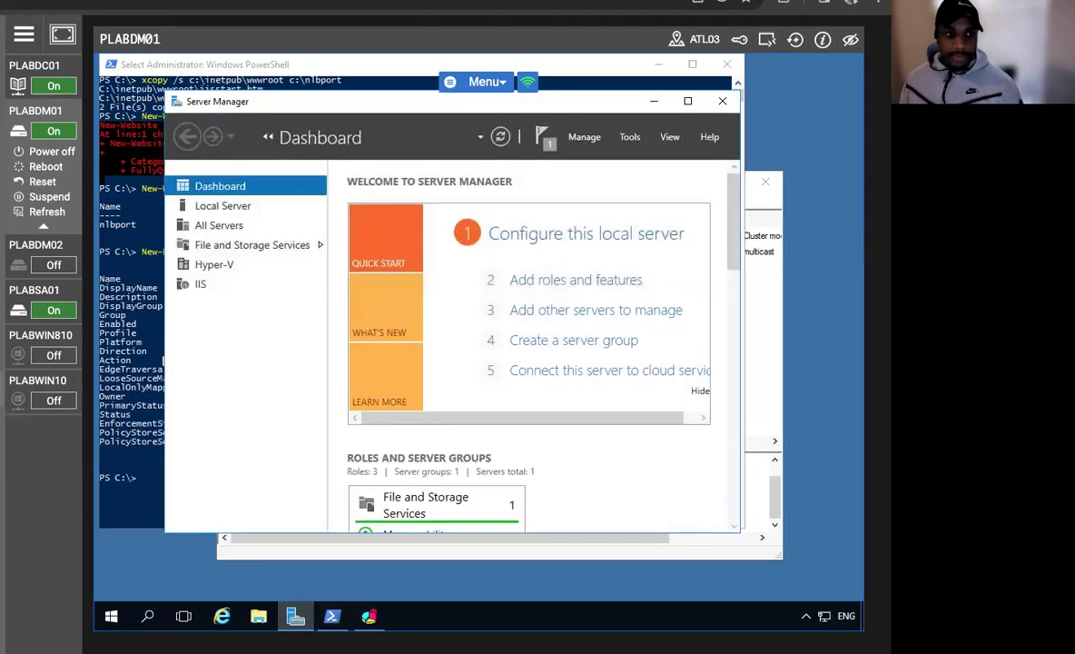
left_click(630, 136)
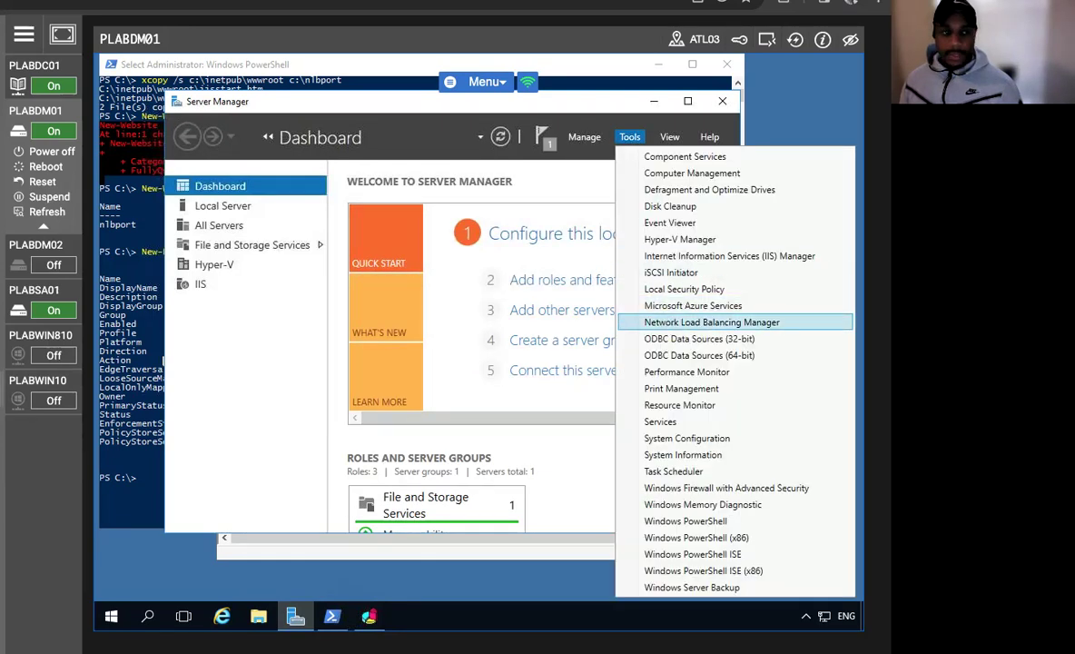
left_click(669, 324)
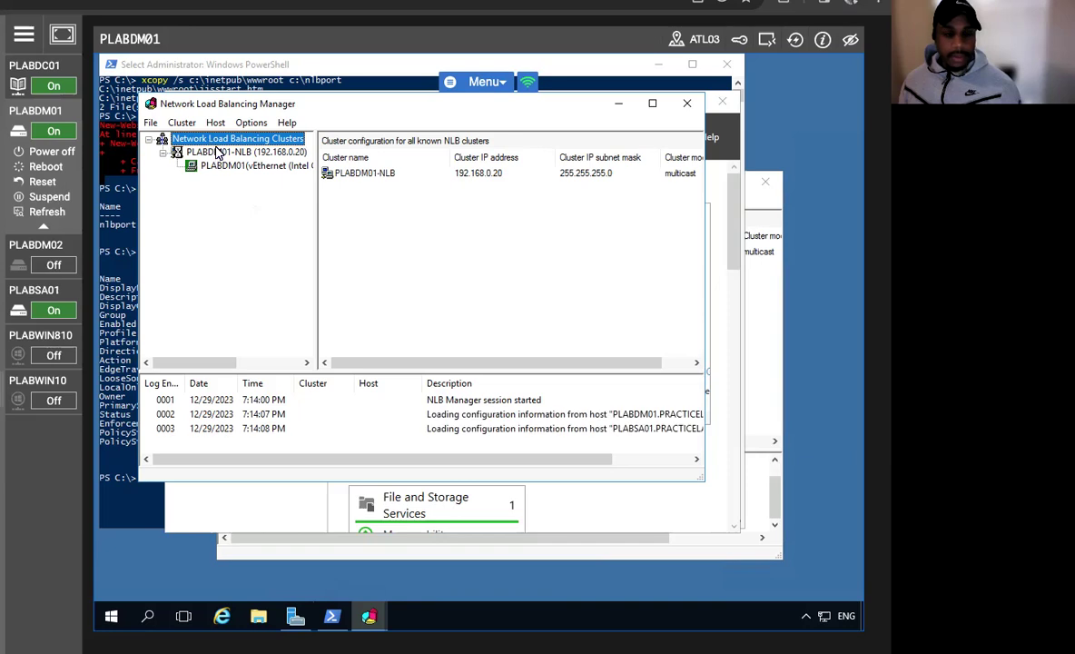
left_click(216, 153)
right_click(215, 153)
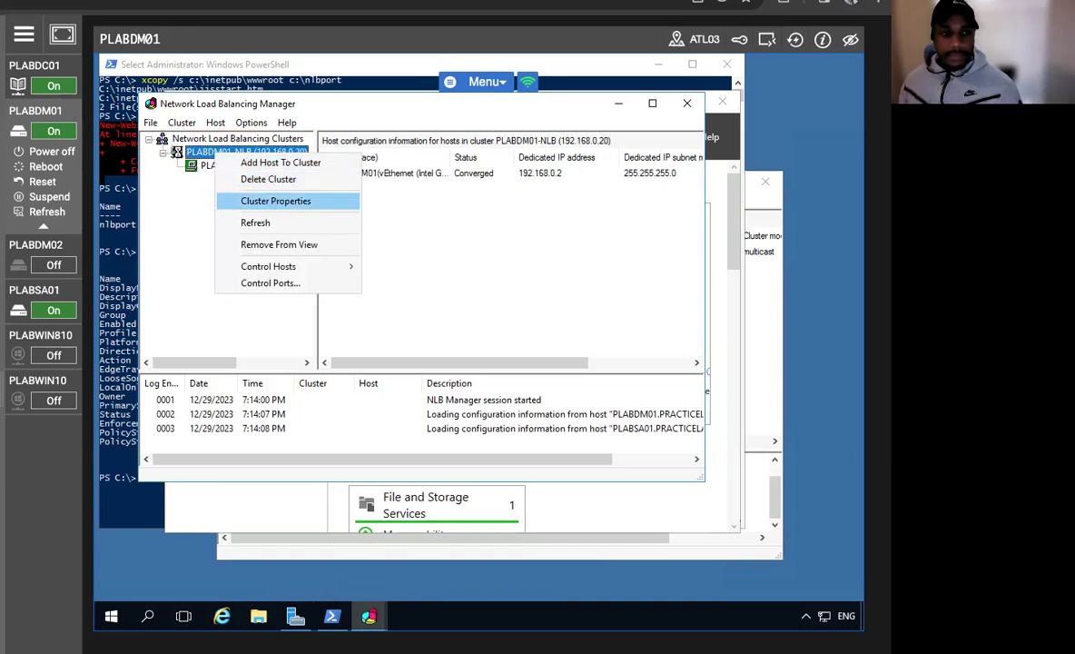
left_click(270, 200)
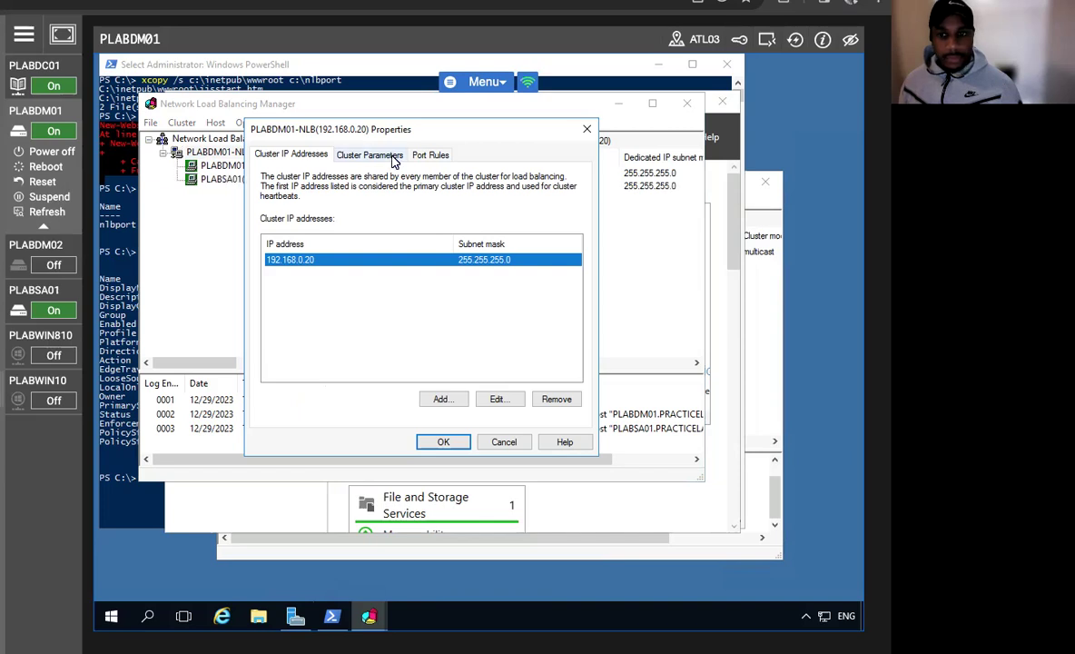
left_click(430, 155)
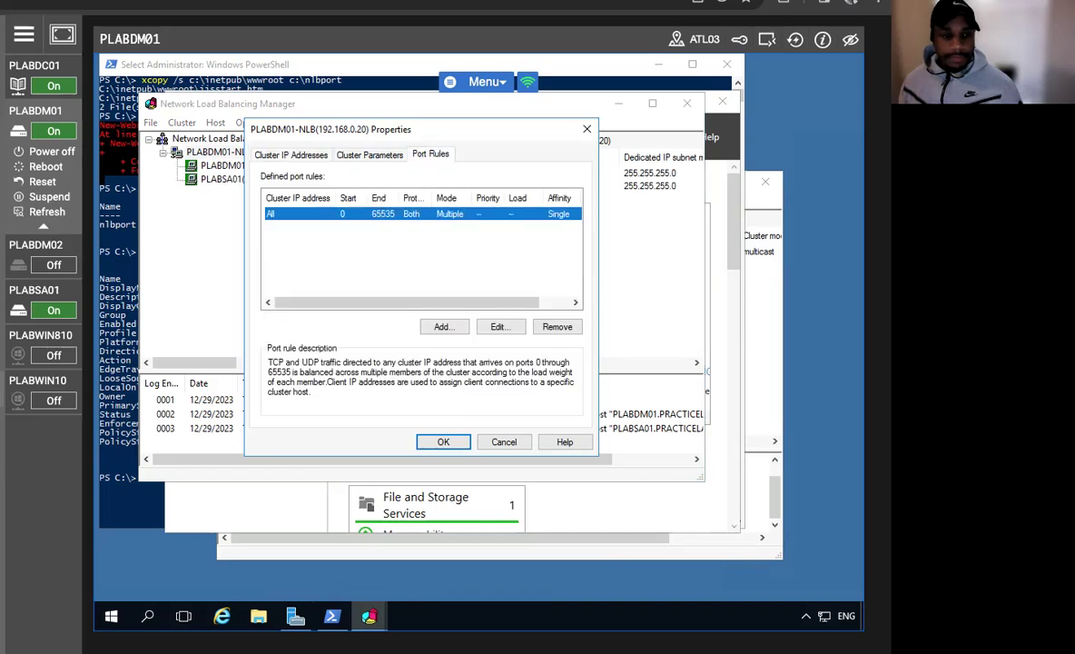
left_click(535, 327)
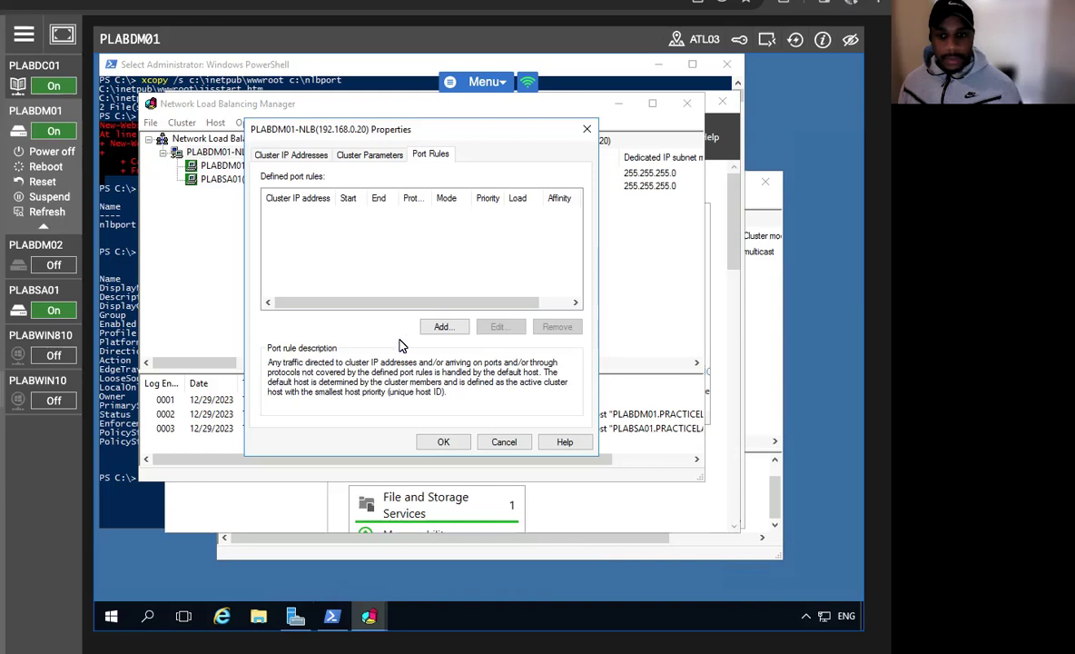
Add a multiple-host port rule for ports 80 to 80 with affinity None and apply it to the cluster.
left_click(441, 328)
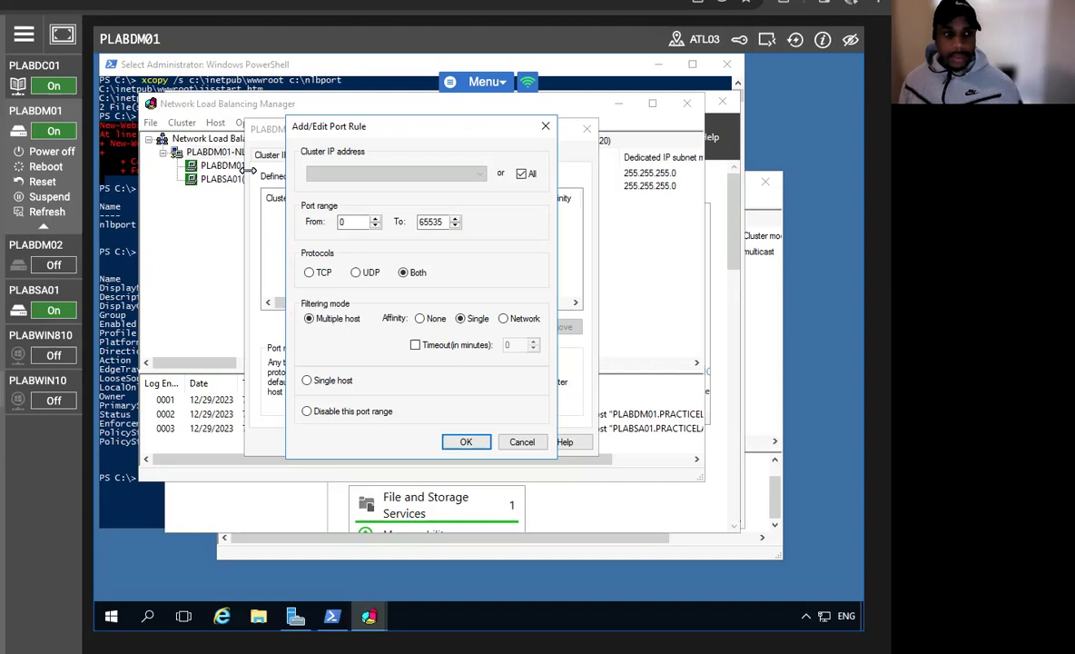
left_click(355, 222)
type("80")
key("Tab")
type("80")
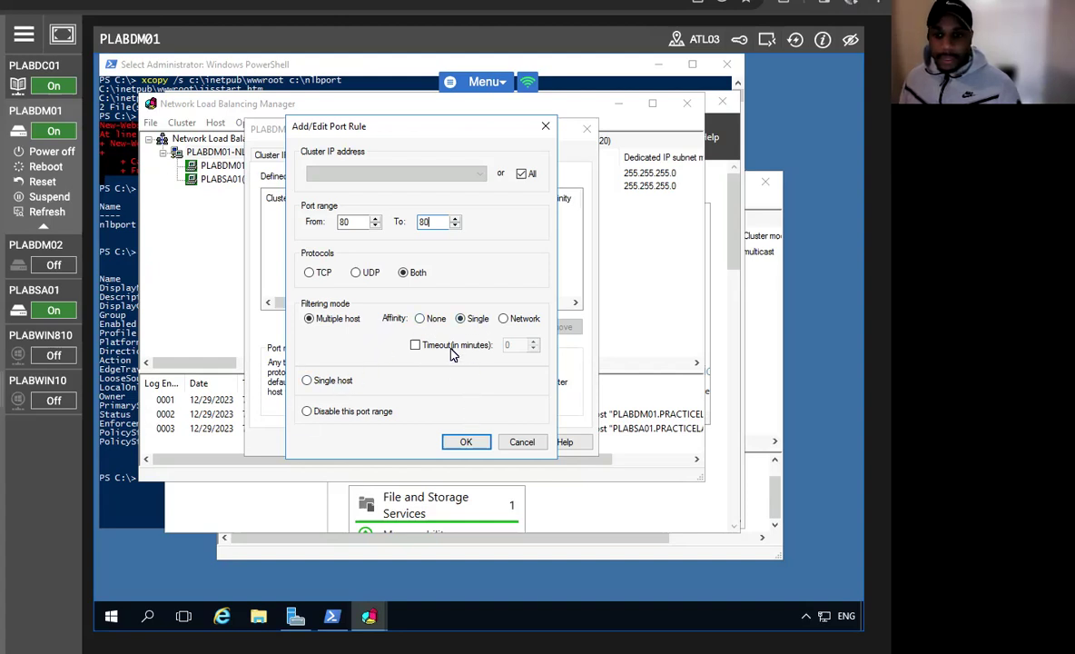
left_click(421, 319)
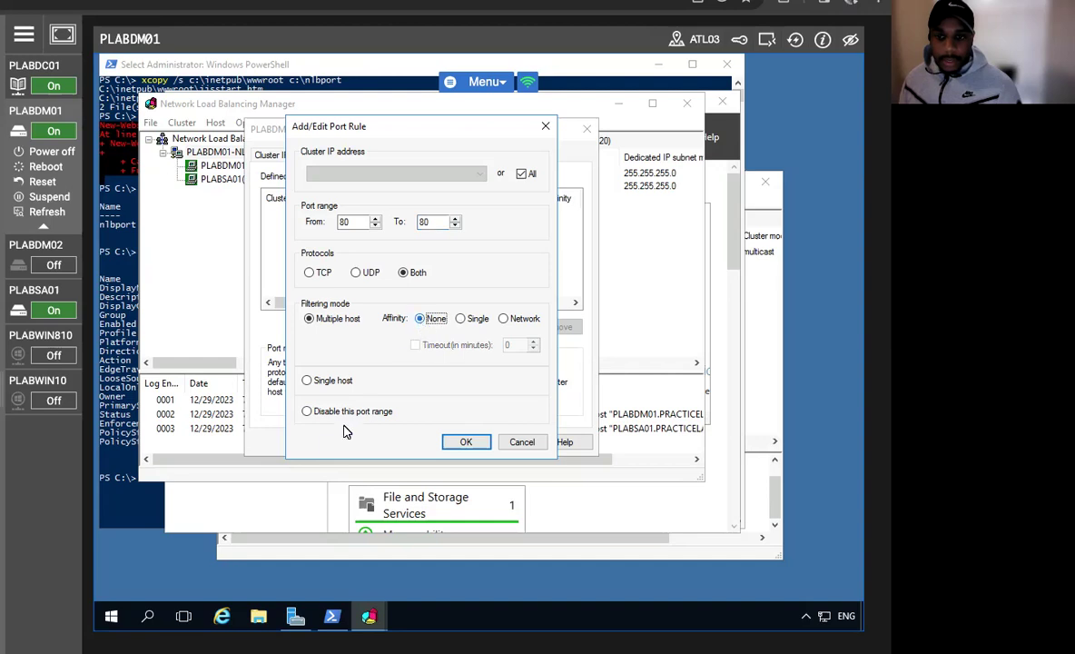
left_click(462, 440)
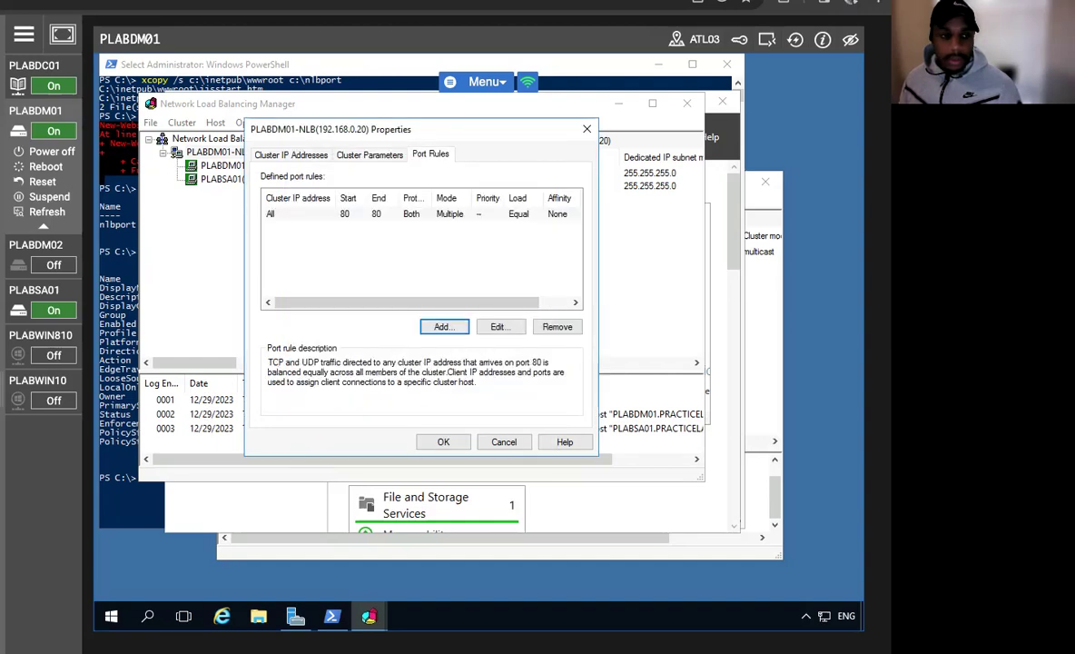
left_click(441, 441)
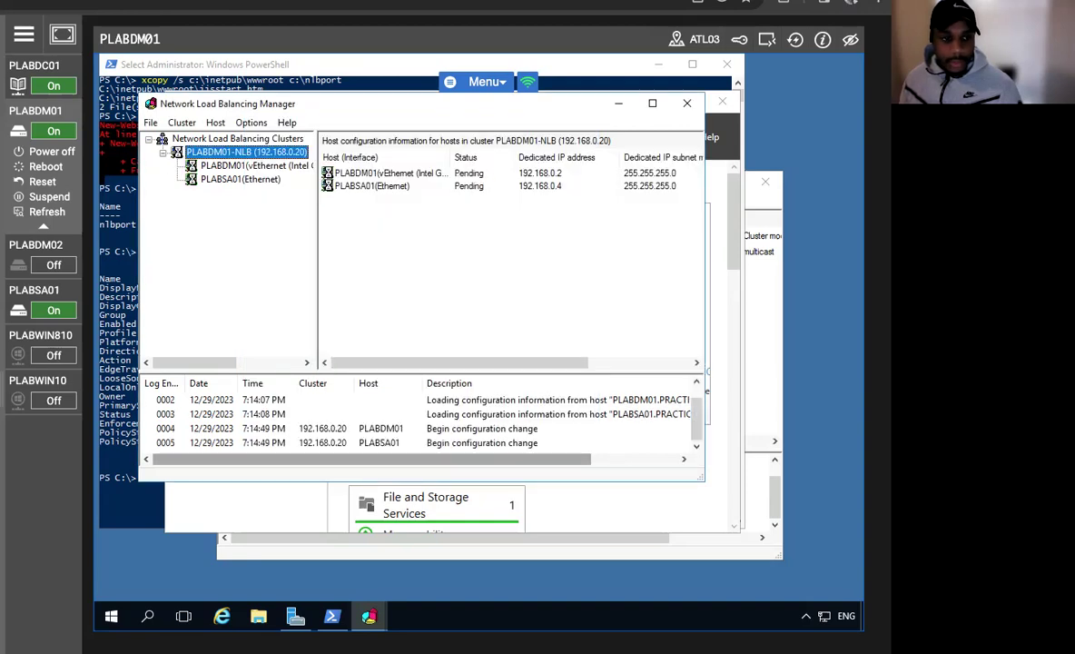
Check the defined port rules in the properties of the PLABDM01-NLB cluster.
right_click(254, 154)
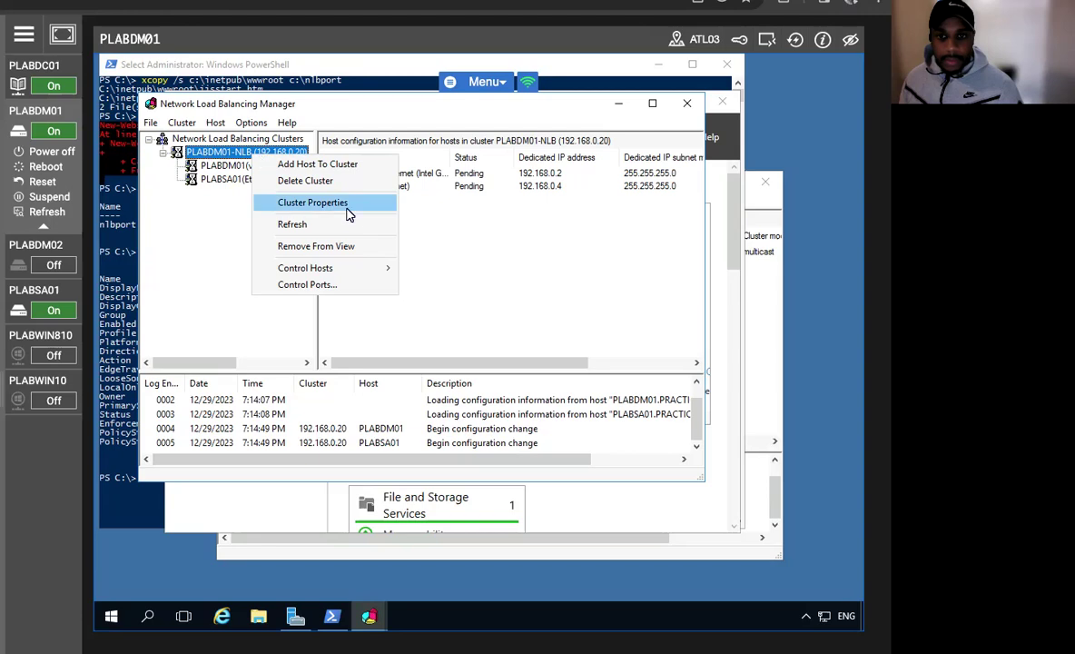
left_click(338, 203)
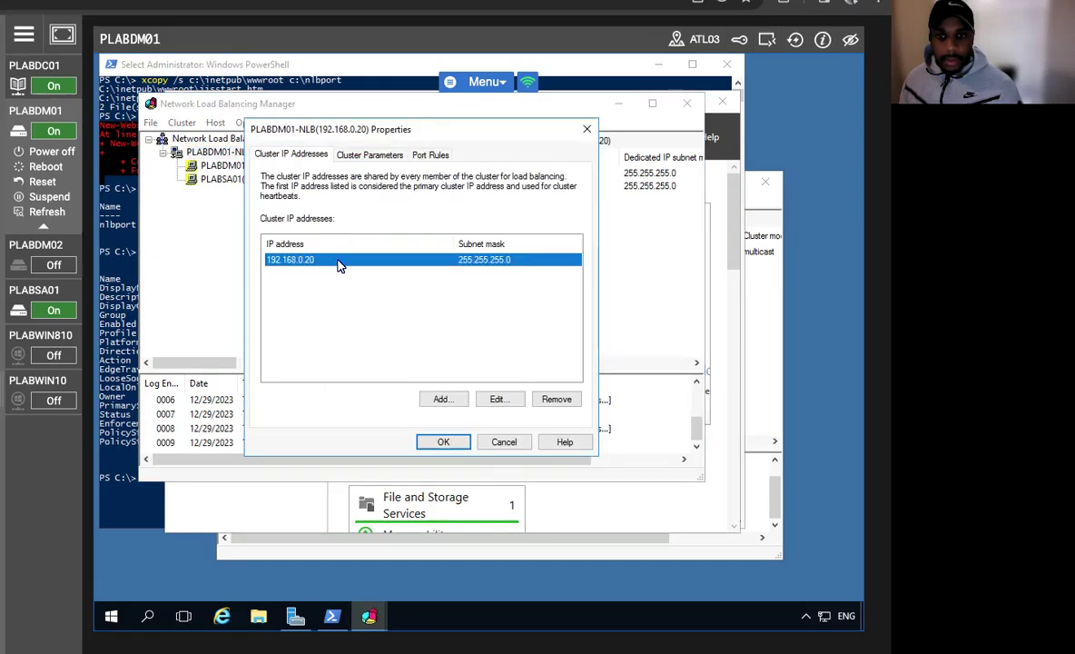
left_click(420, 156)
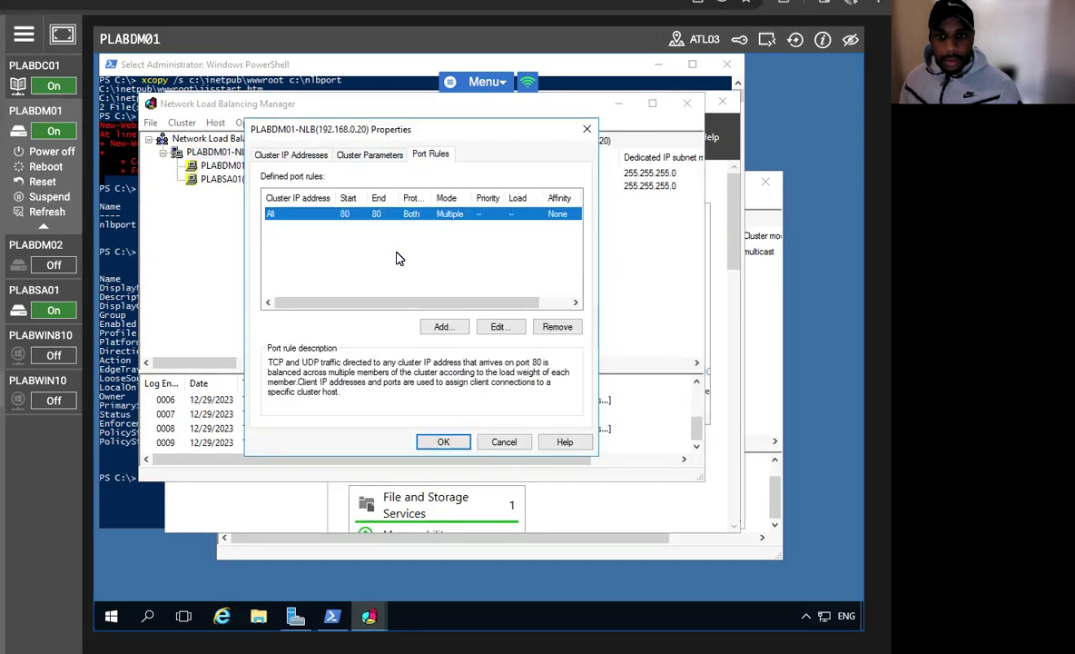
left_click(444, 442)
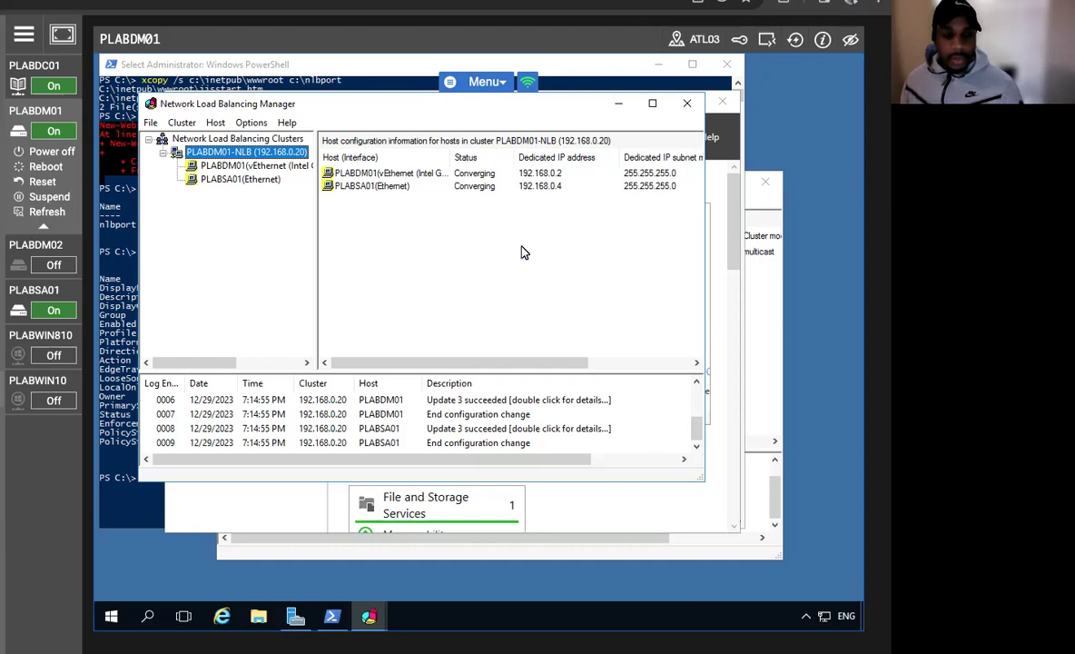
Edit the cluster's port 80 rule to use cluster IP 192.168.0.20, port range 6789 to 6789 and Single host filtering.
right_click(238, 153)
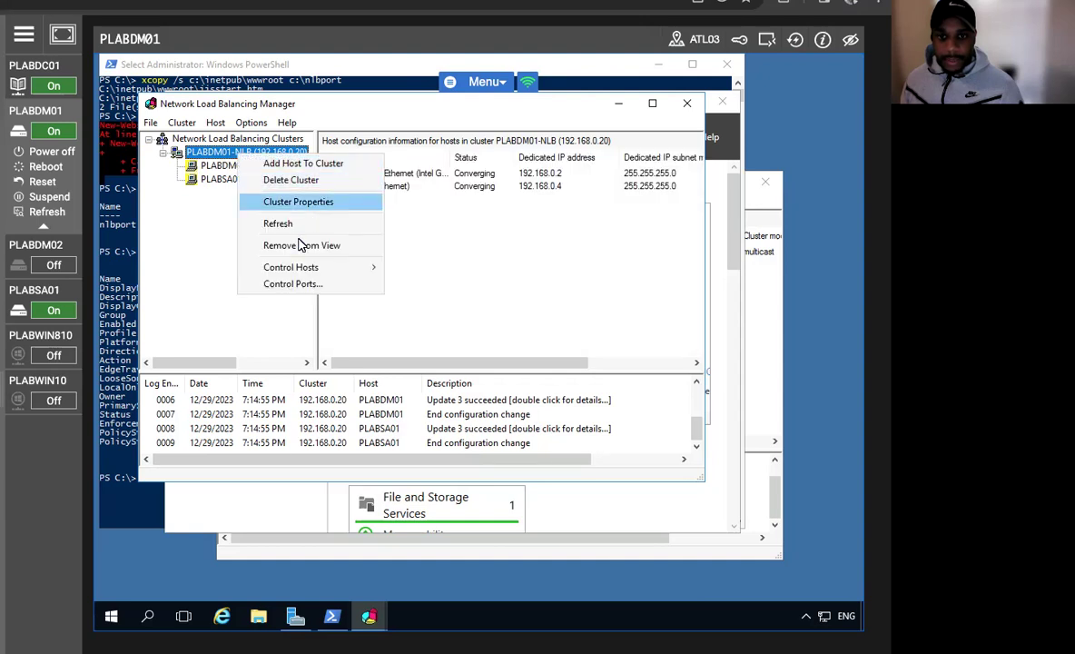
left_click(278, 202)
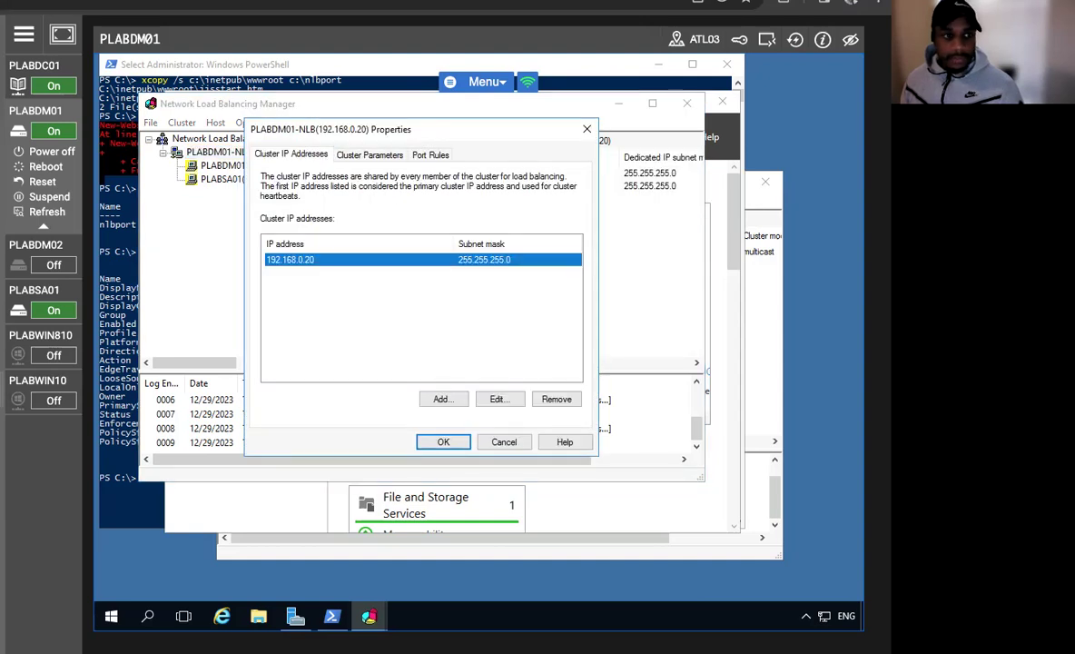
left_click(422, 159)
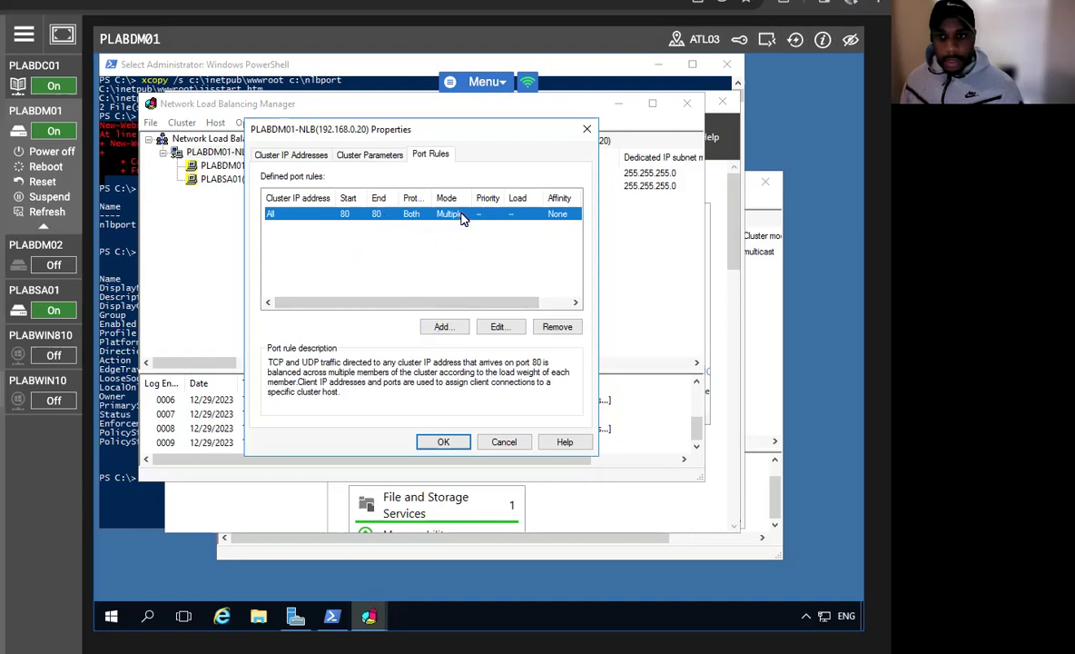
left_click(498, 327)
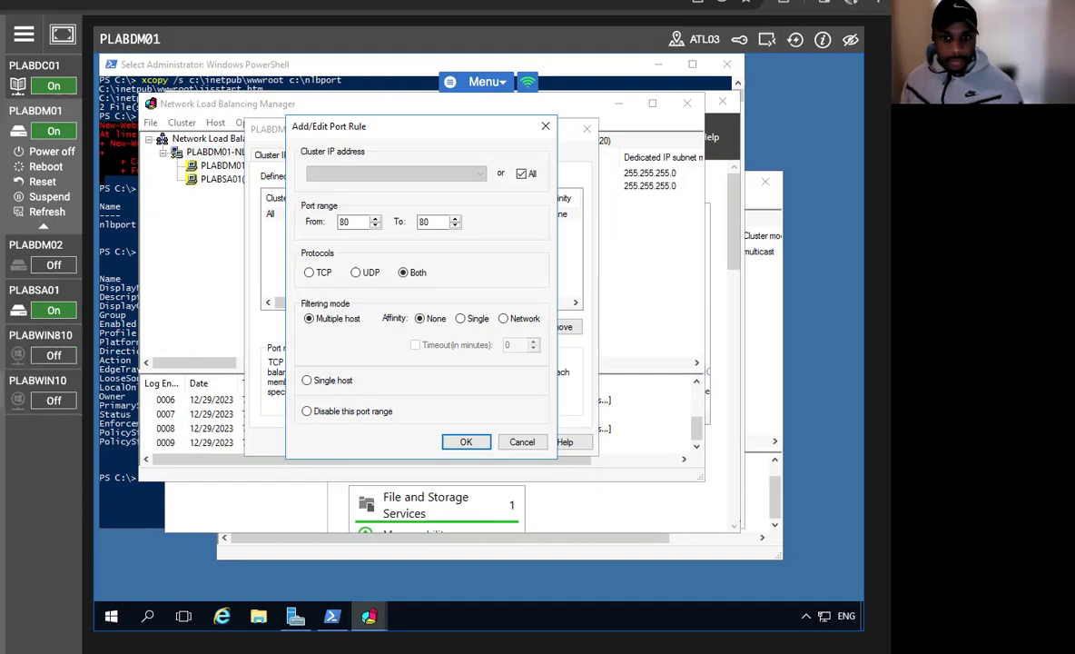
left_click(521, 173)
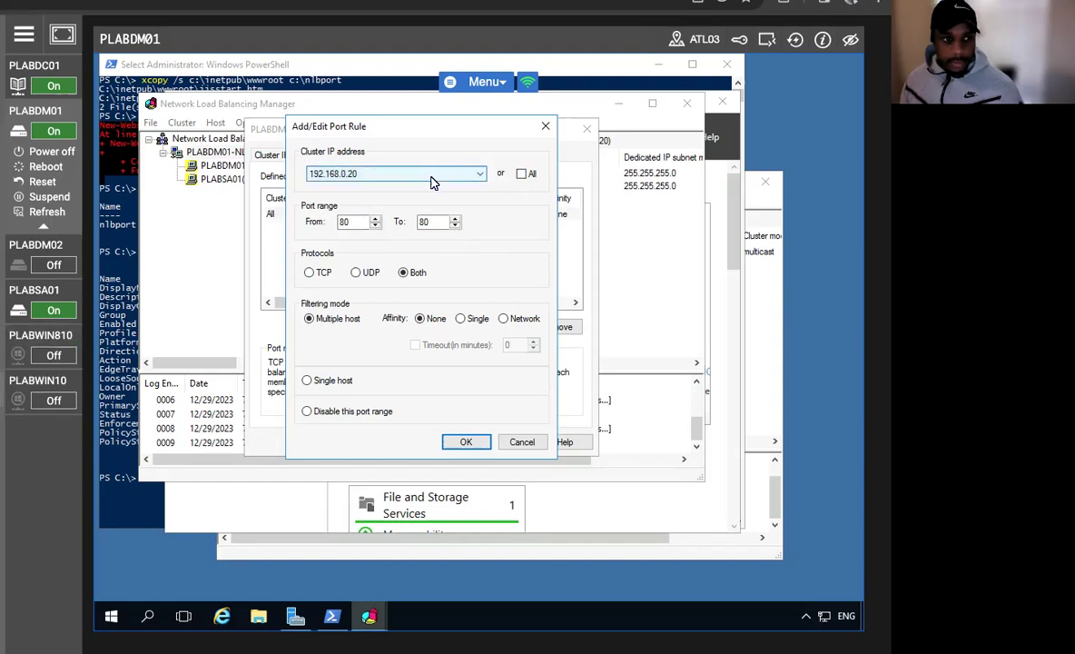
double_click(362, 225)
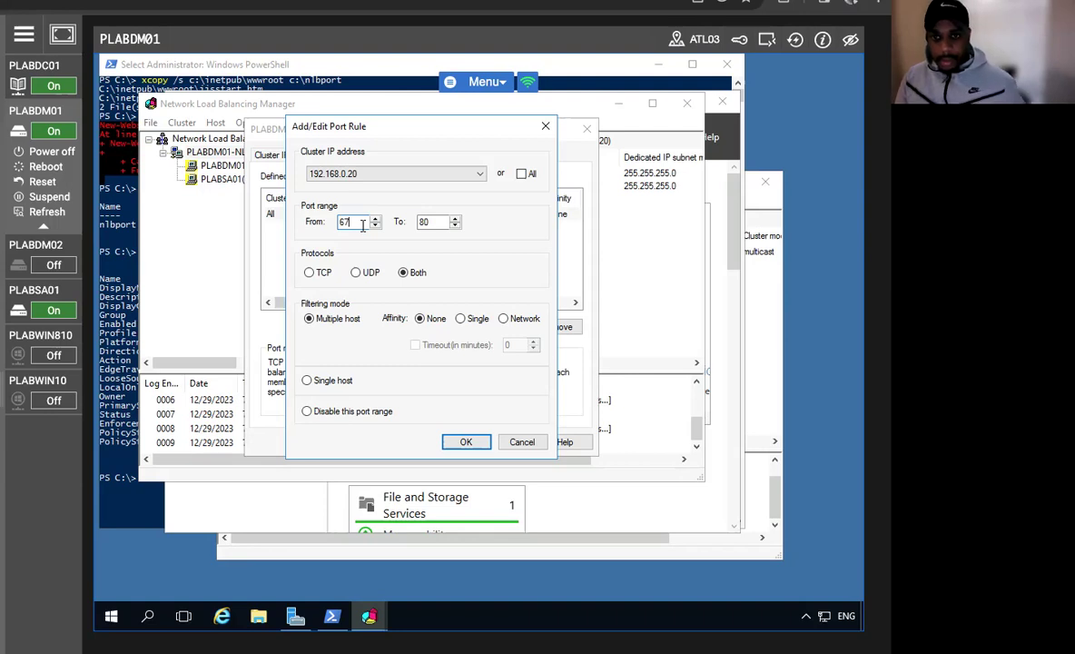
type("89")
key("Tab")
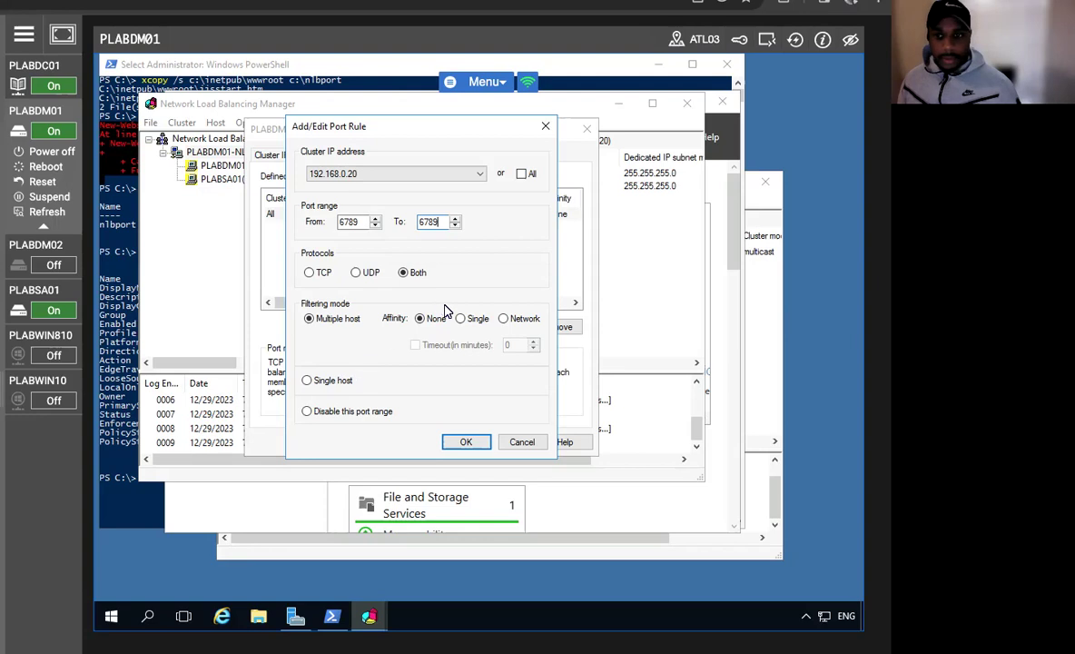
left_click(316, 383)
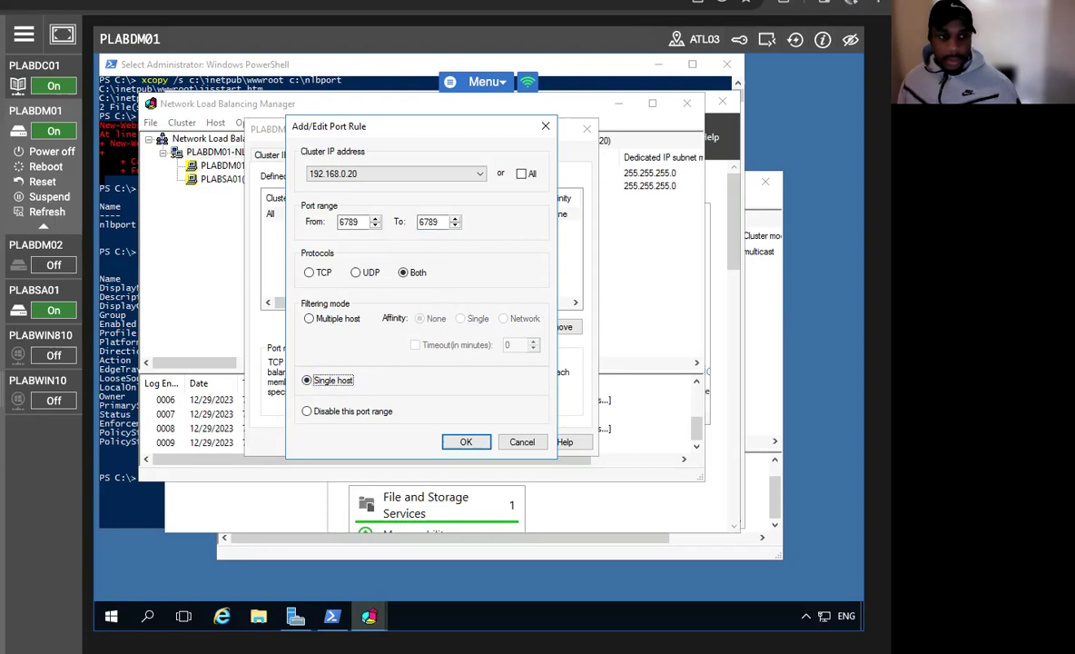
left_click(464, 443)
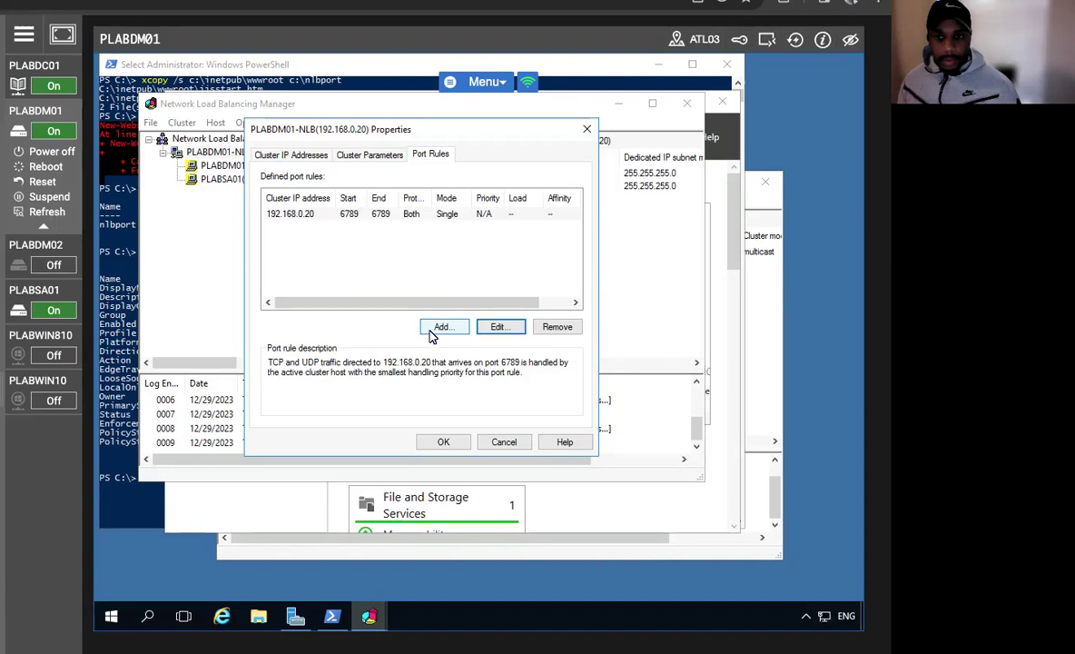
Review the settings of the port 6789 rule and apply the cluster properties.
left_click(496, 329)
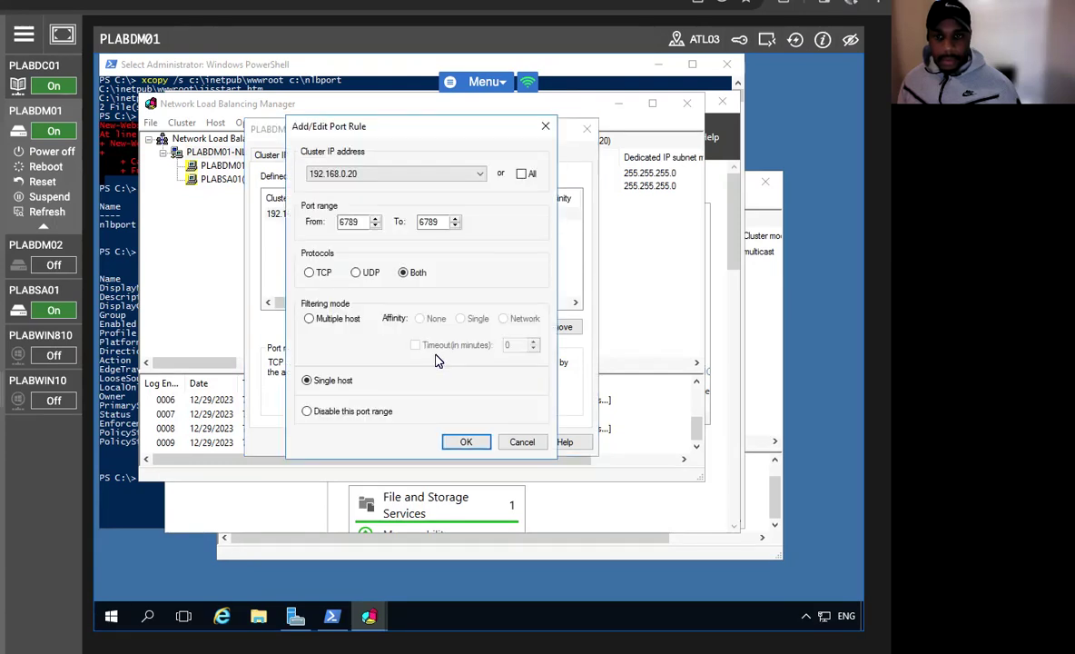
left_click(459, 443)
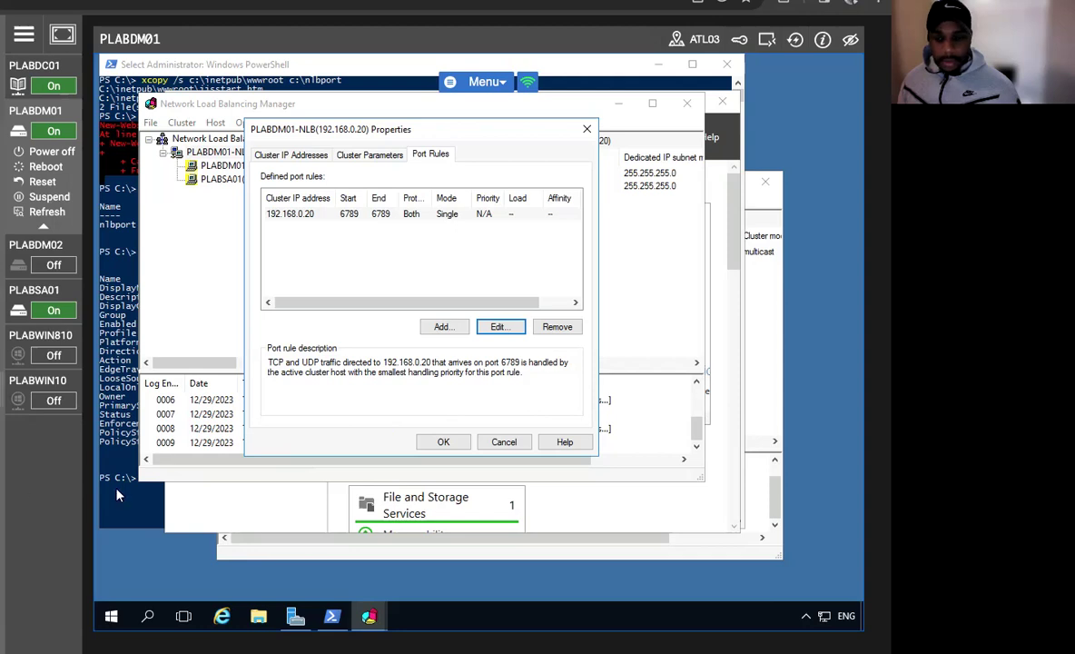
left_click(444, 441)
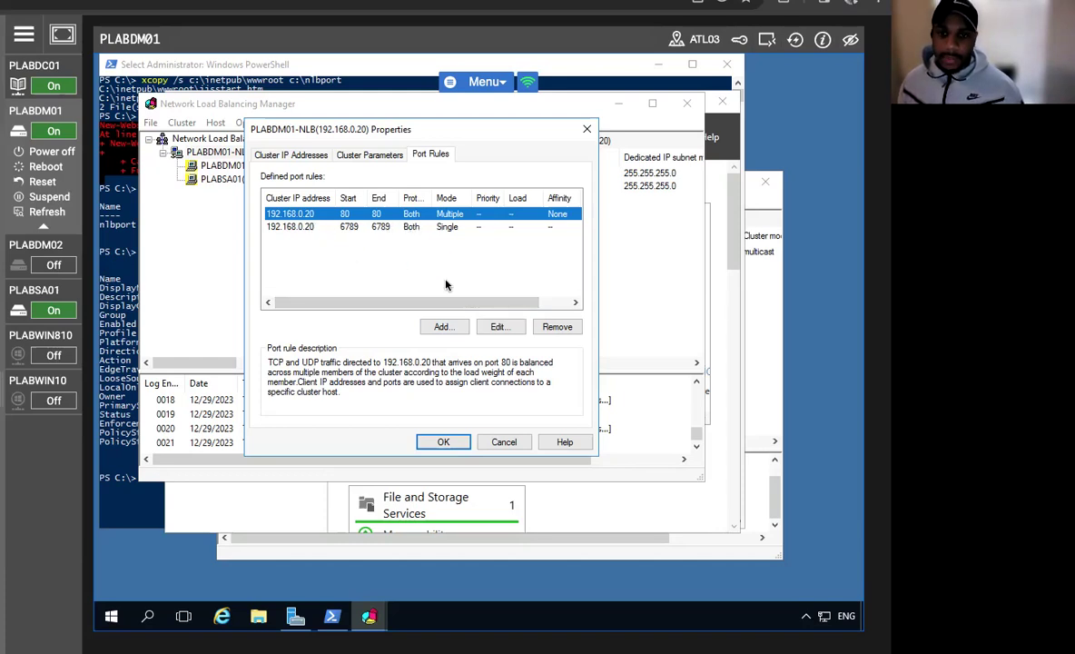
Confirm the defined port rules and close the properties of the PLABDM01-NLB cluster.
left_click(442, 441)
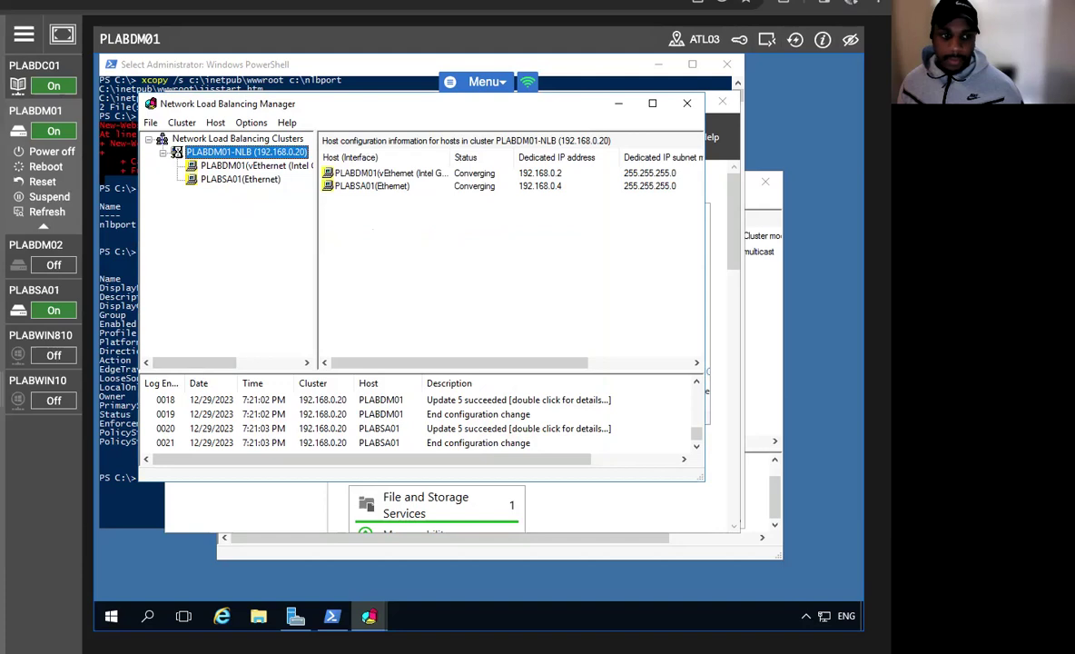
right_click(201, 153)
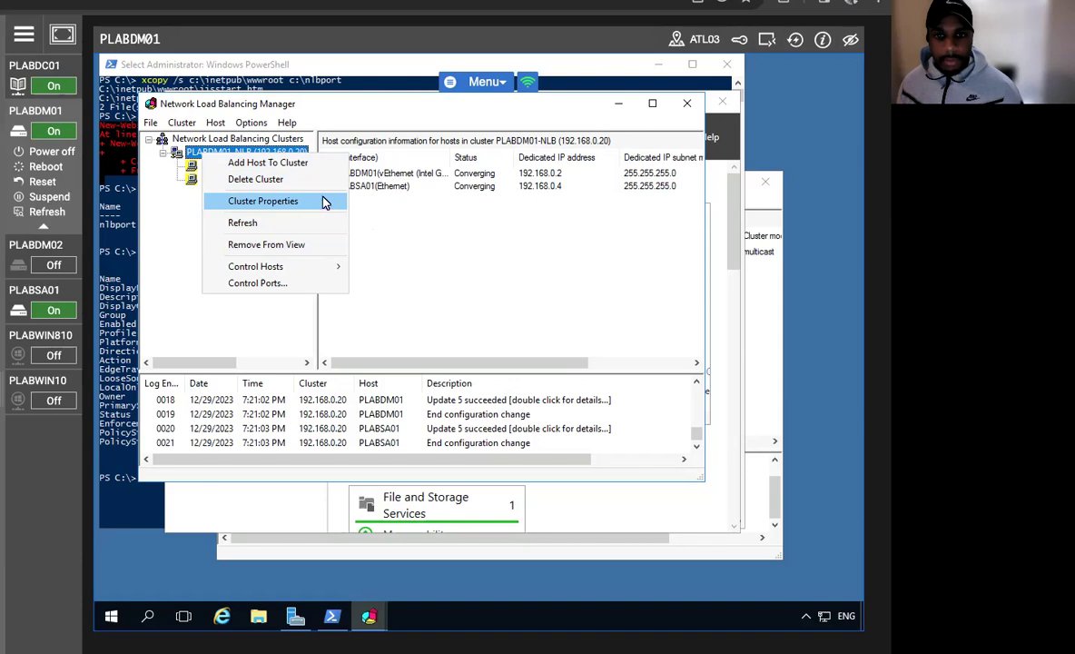
left_click(151, 257)
Review the port 6789 rule's handling priority in the PLABDM01 host properties and apply the host settings.
right_click(247, 167)
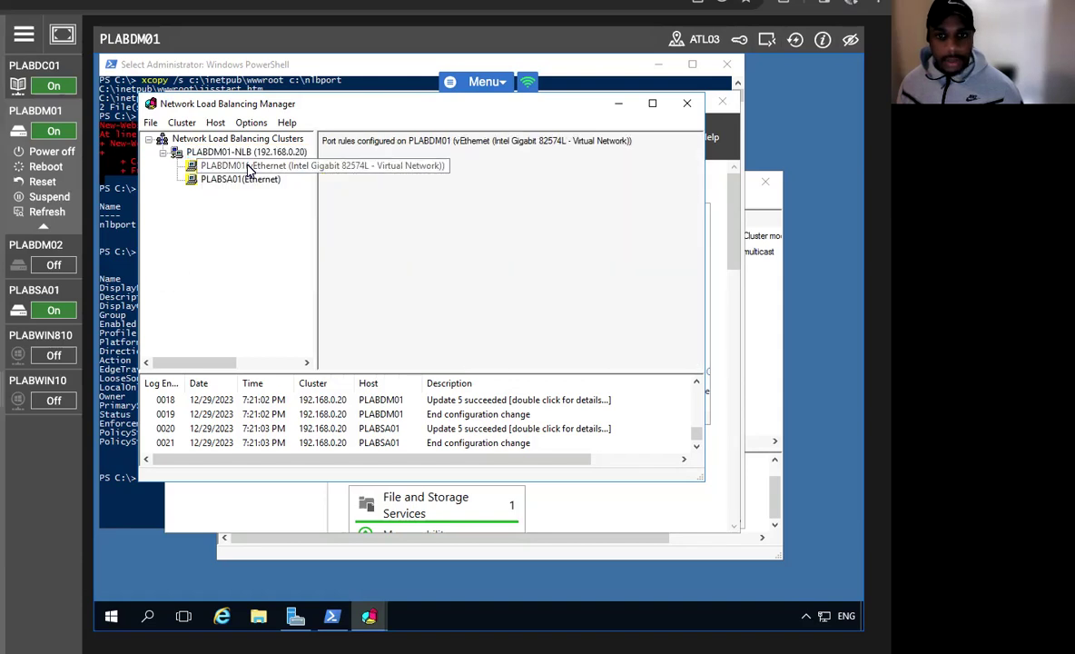
left_click(287, 198)
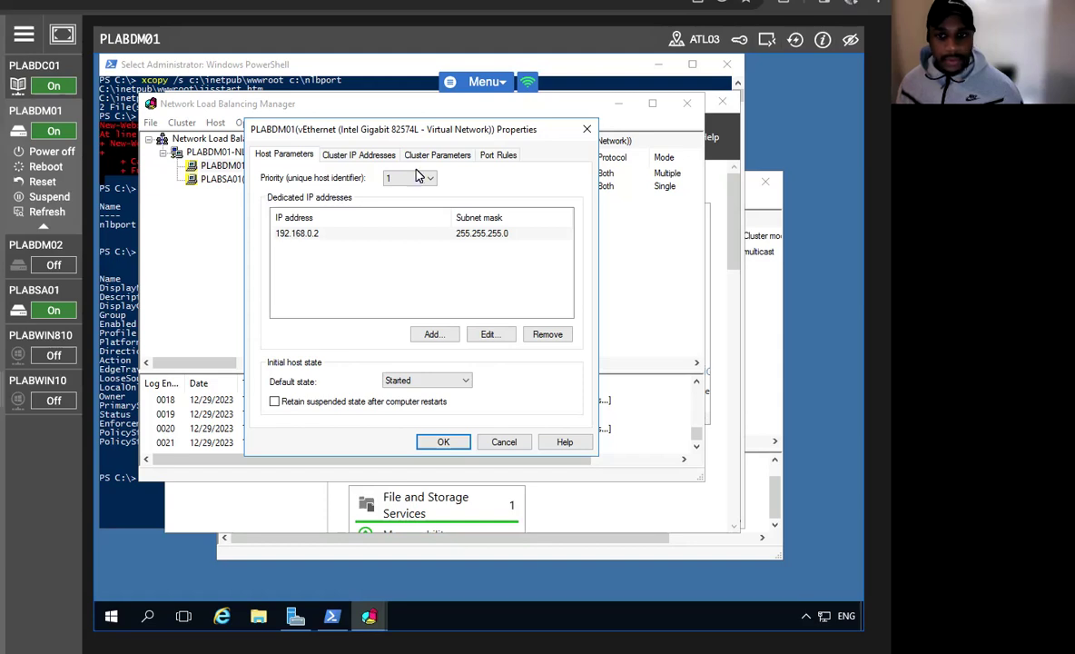
left_click(497, 154)
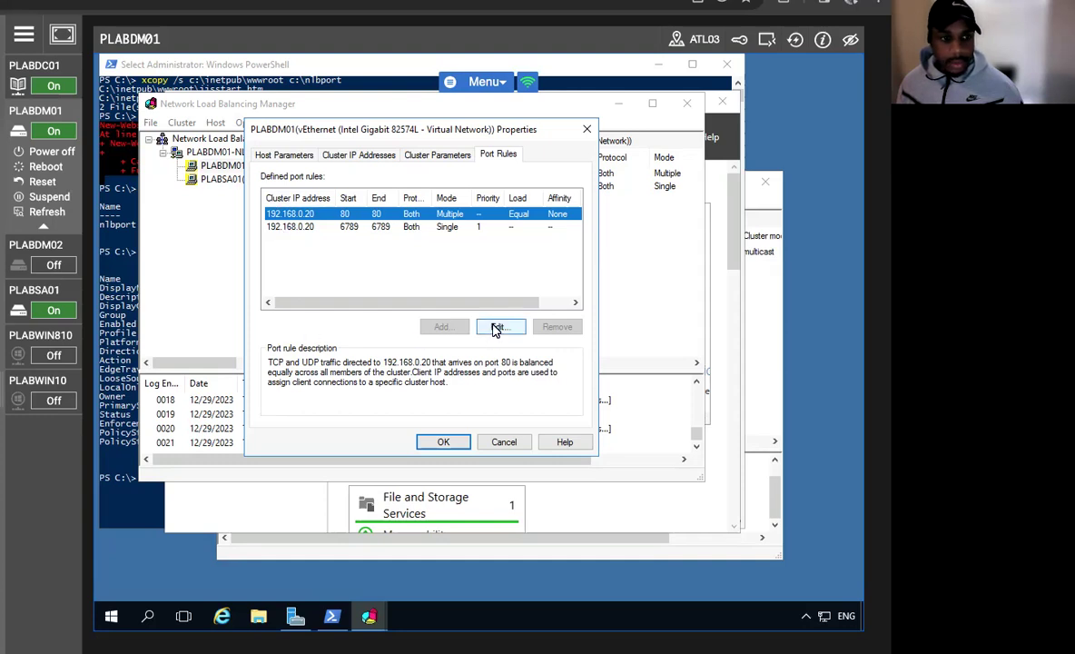
left_click(356, 226)
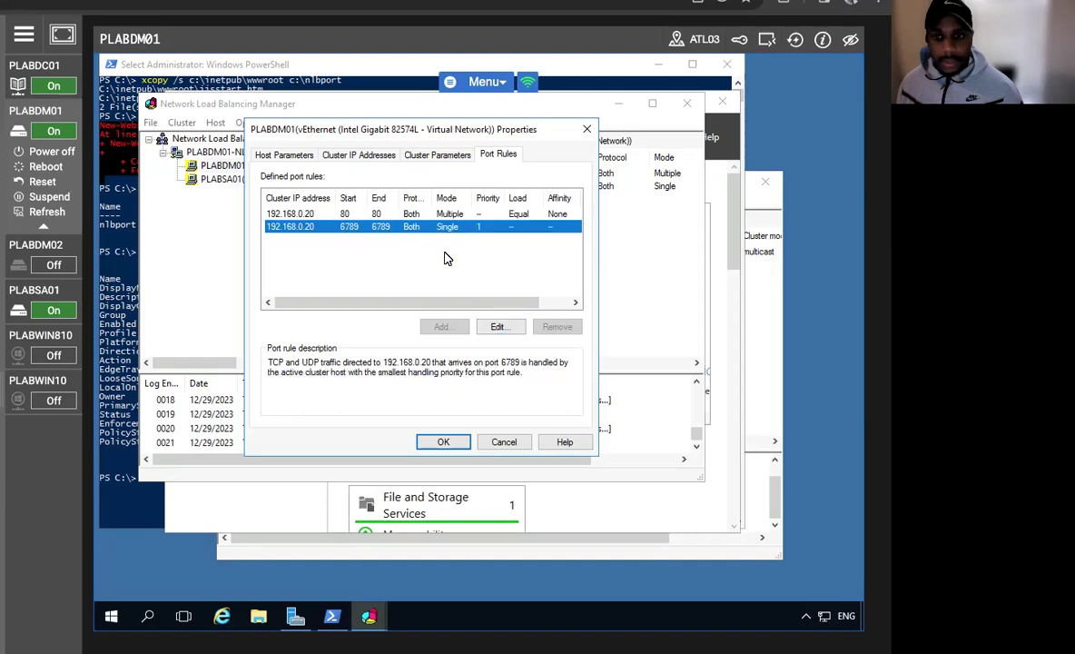
left_click(501, 327)
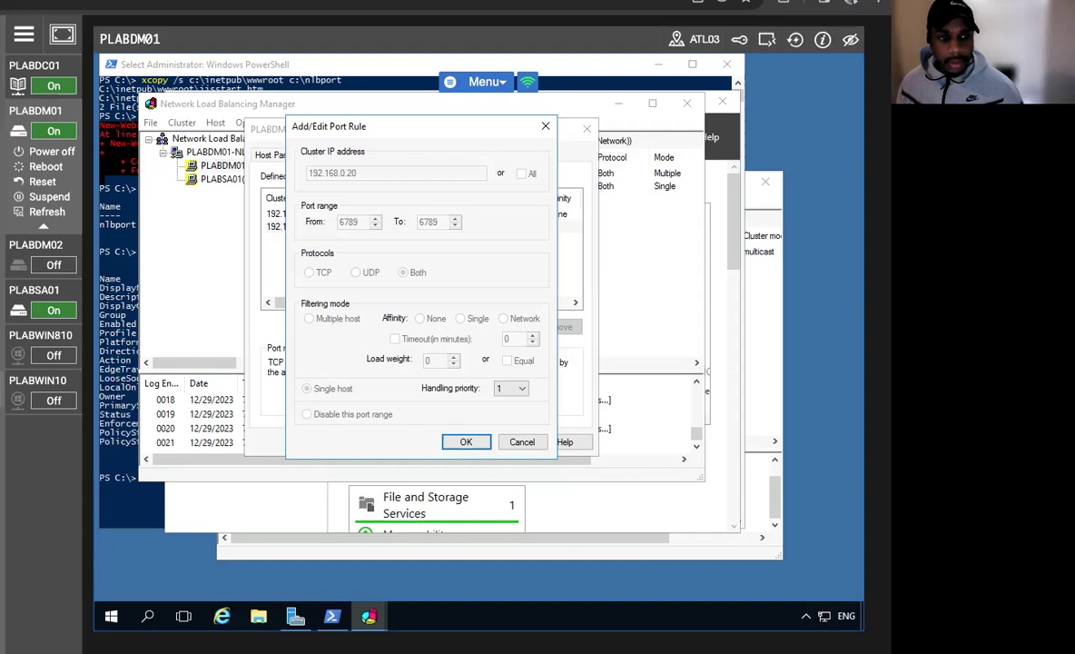
left_click(461, 443)
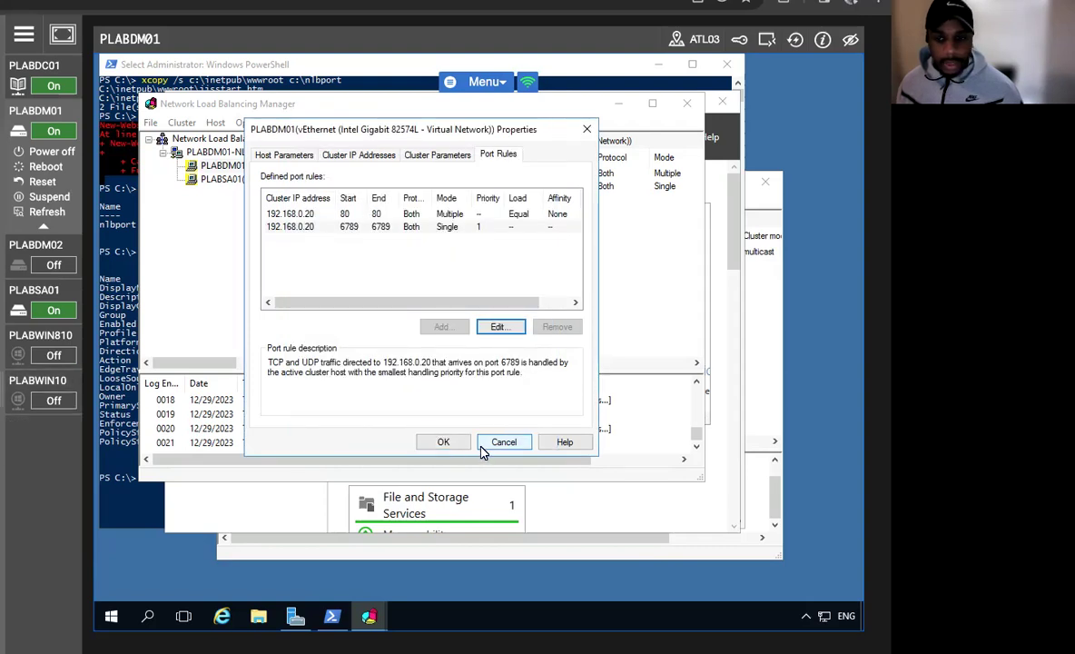
left_click(443, 442)
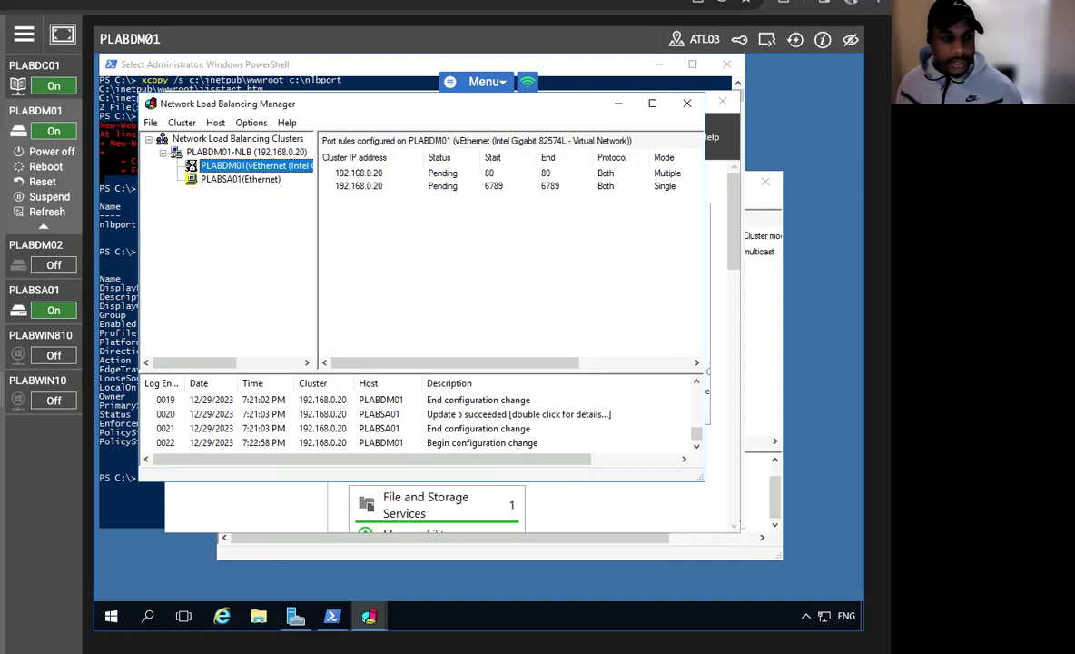
Check the convergence status of both hosts in the PLABDM01-NLB cluster.
left_click(223, 152)
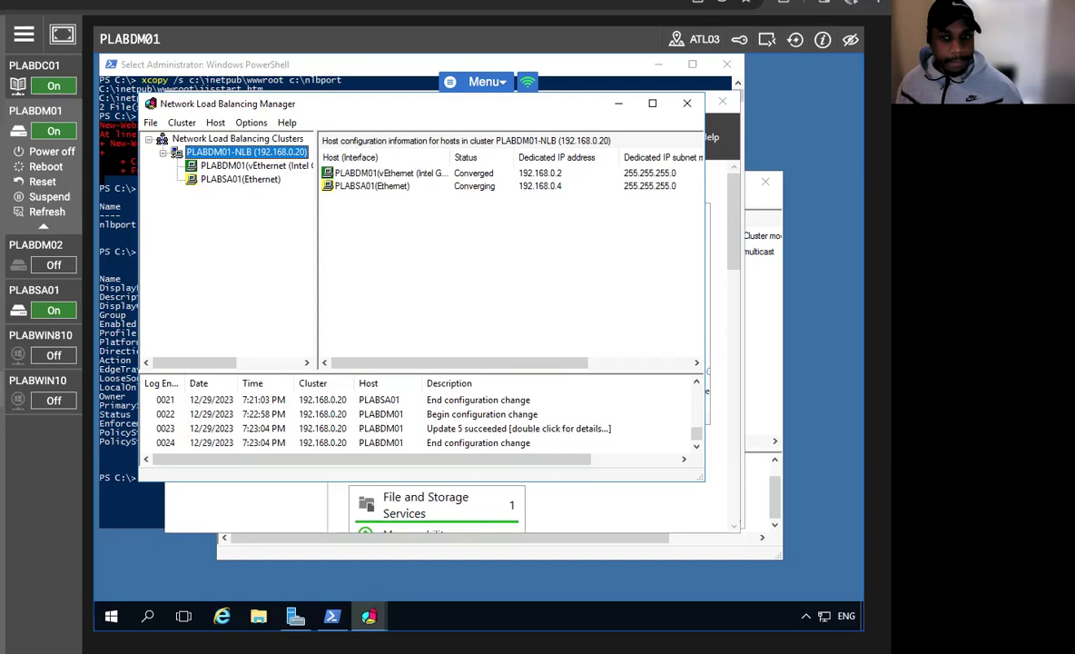
left_click(440, 189)
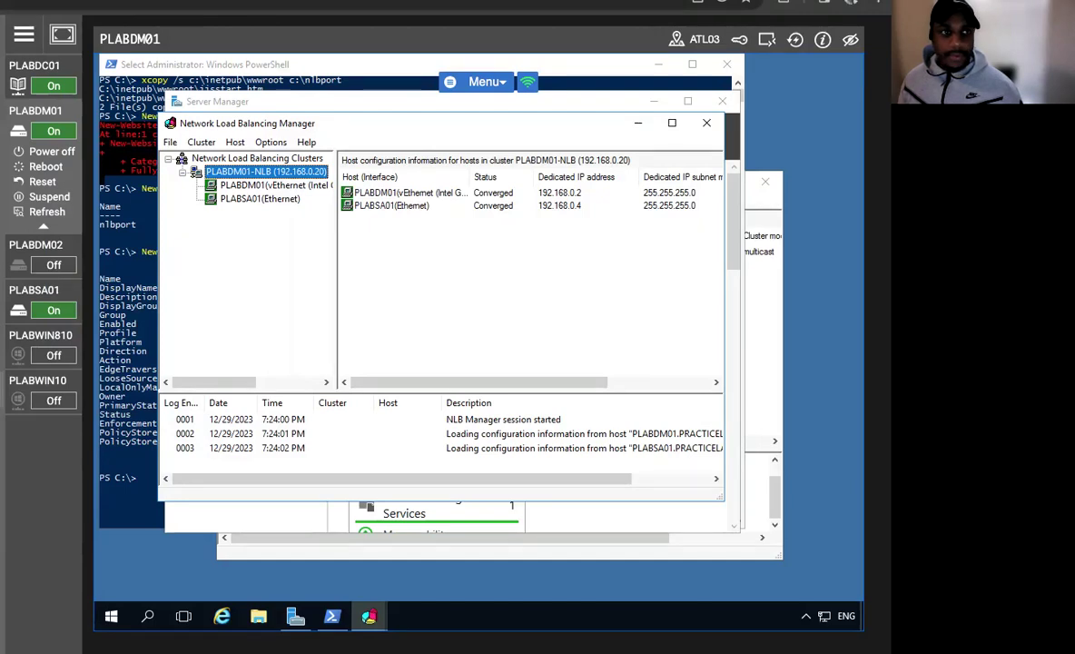
right_click(47, 3)
key("Escape")
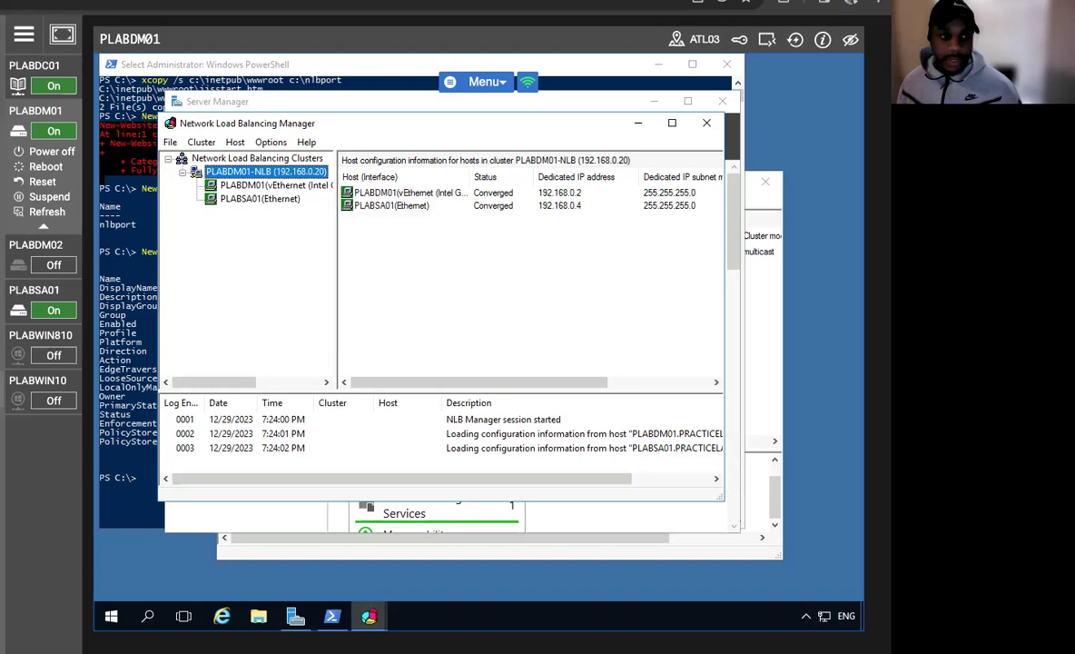
left_click(36, 244)
left_click(40, 287)
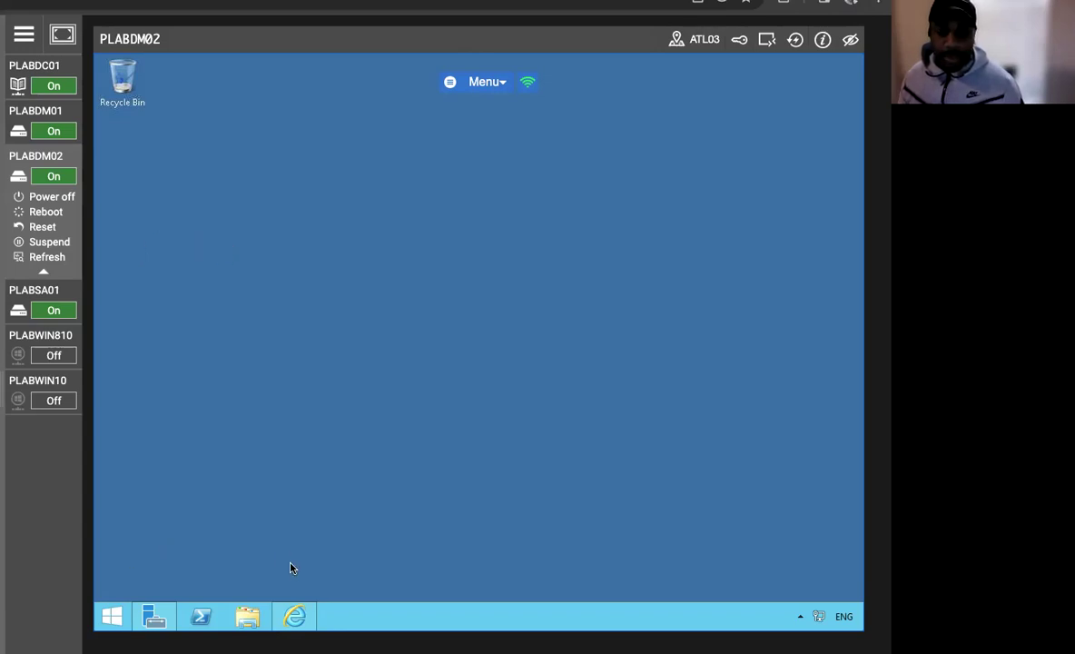
left_click(297, 616)
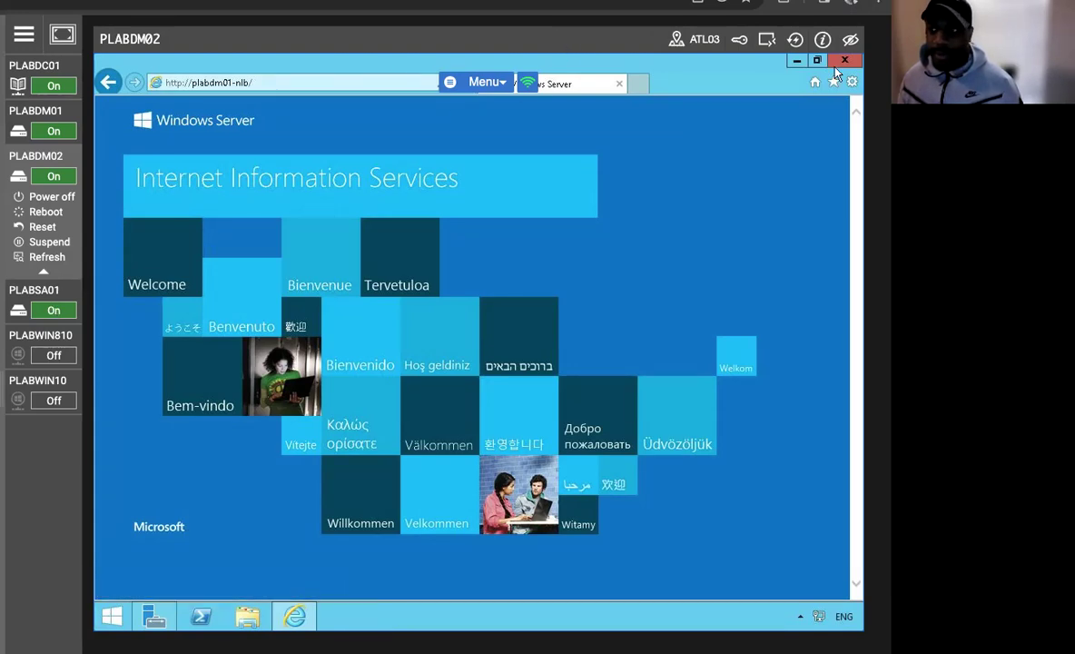
double_click(749, 58)
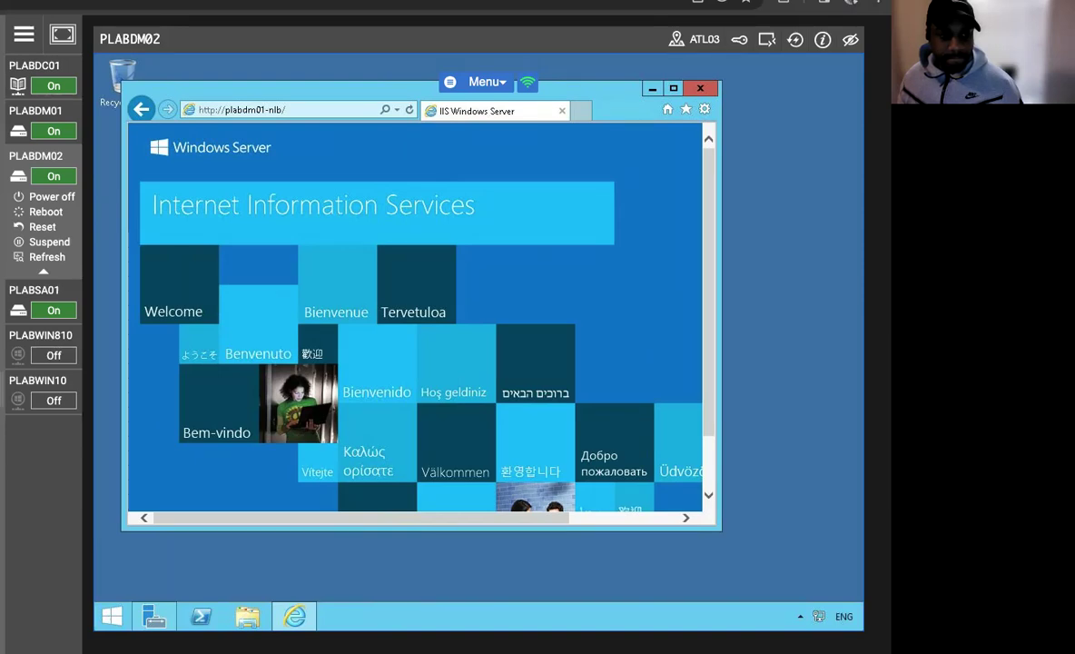
left_click(410, 110)
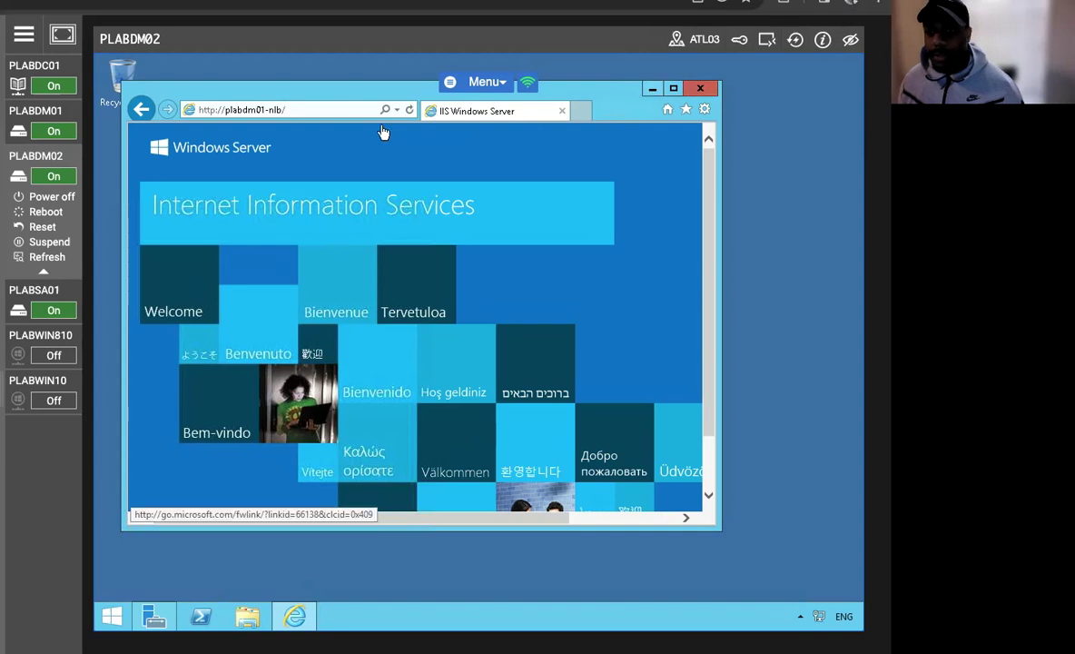
left_click(652, 90)
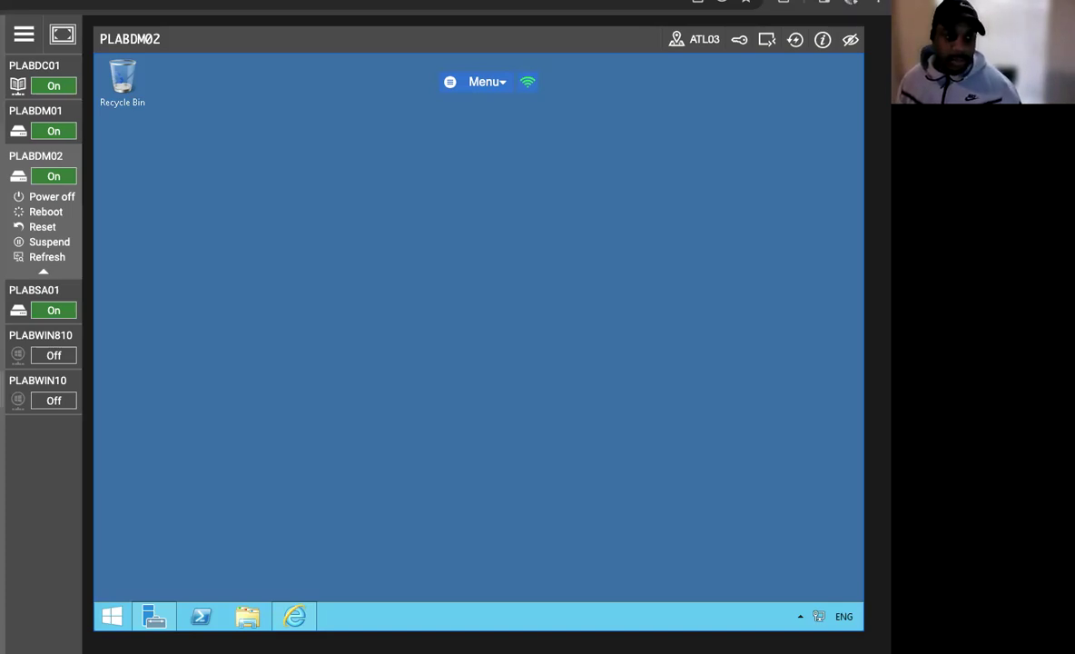
Return to PLABDM01 and suspend its virtual machine to simulate a cluster host failure.
left_click(43, 132)
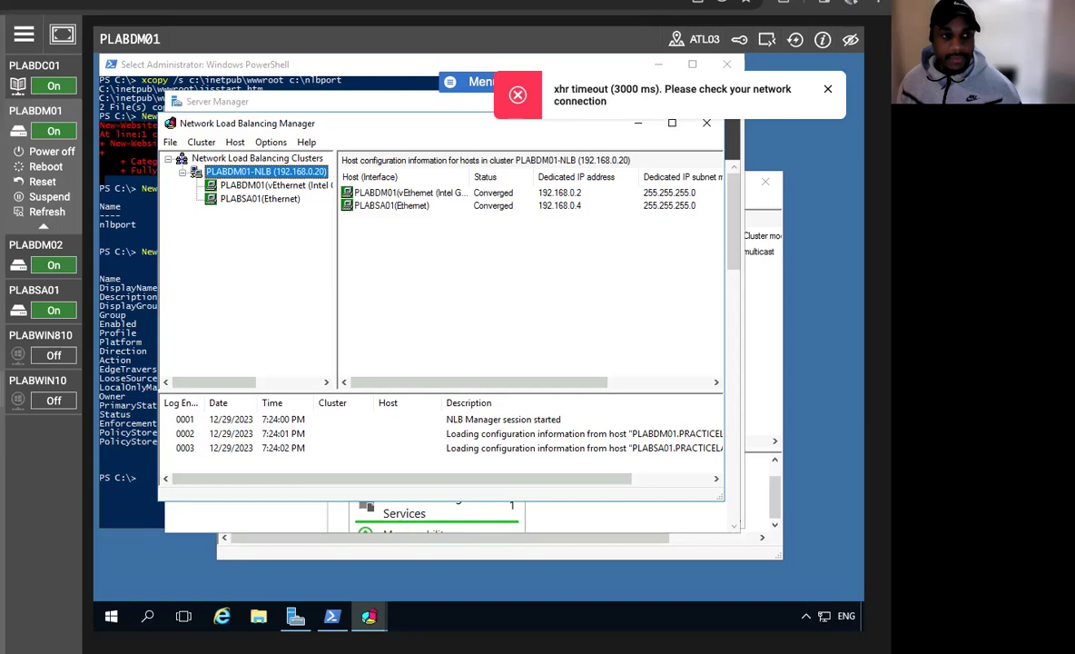
right_click(256, 176)
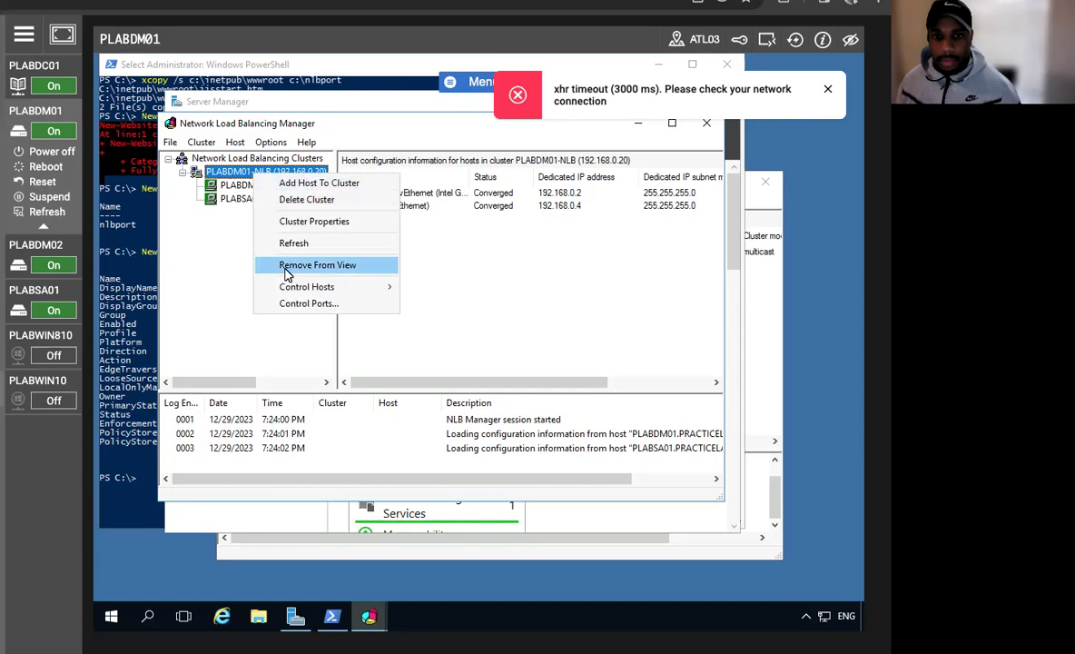
left_click(184, 329)
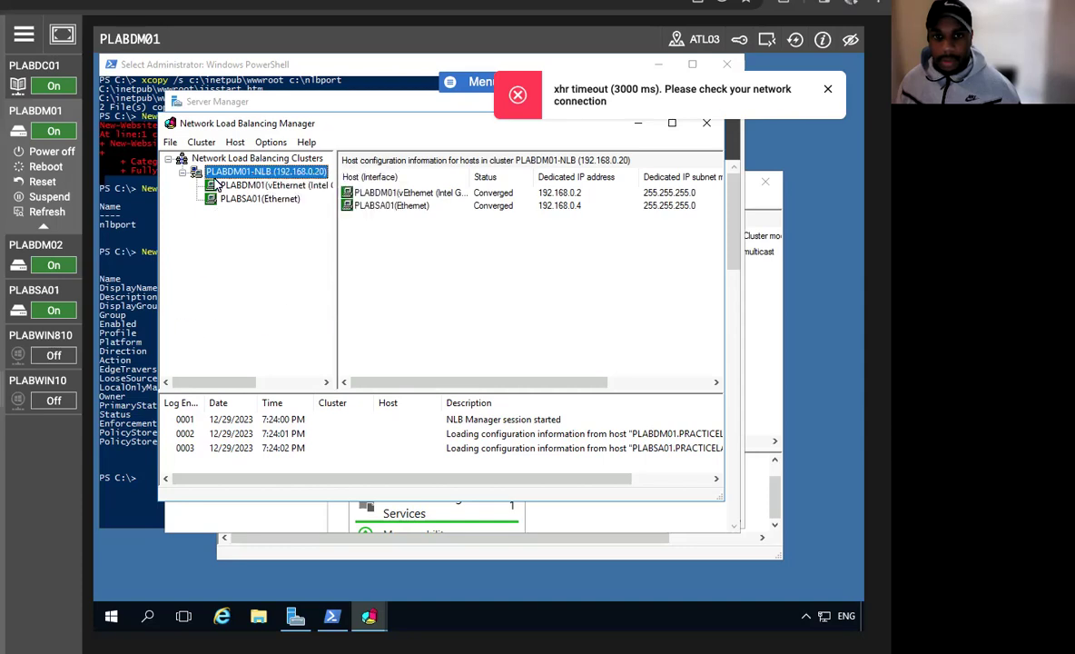
left_click(203, 146)
mouse_move(170, 147)
mouse_move(202, 151)
left_click(161, 211)
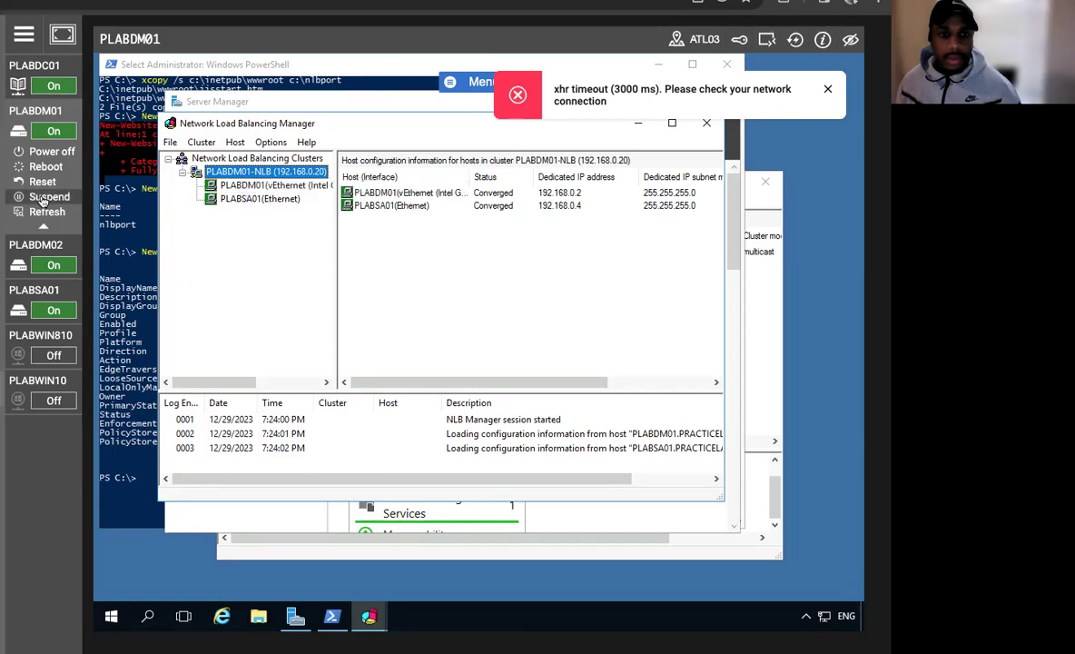
left_click(36, 210)
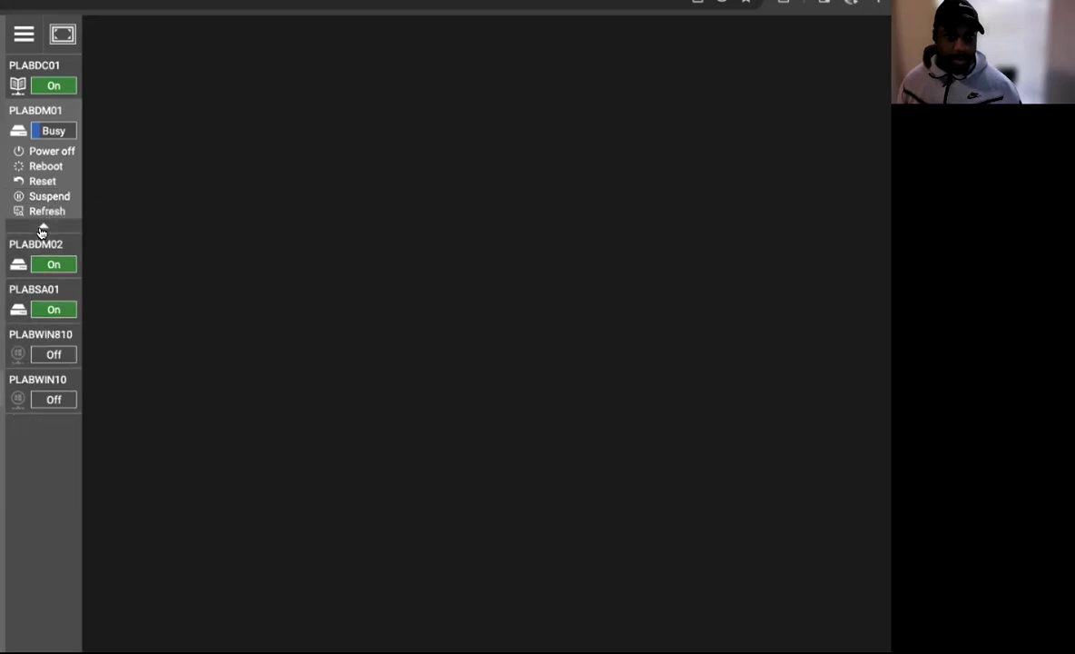
Switch to PLABDM02, close the existing browser window, and start a fresh Internet Explorer session.
left_click(36, 247)
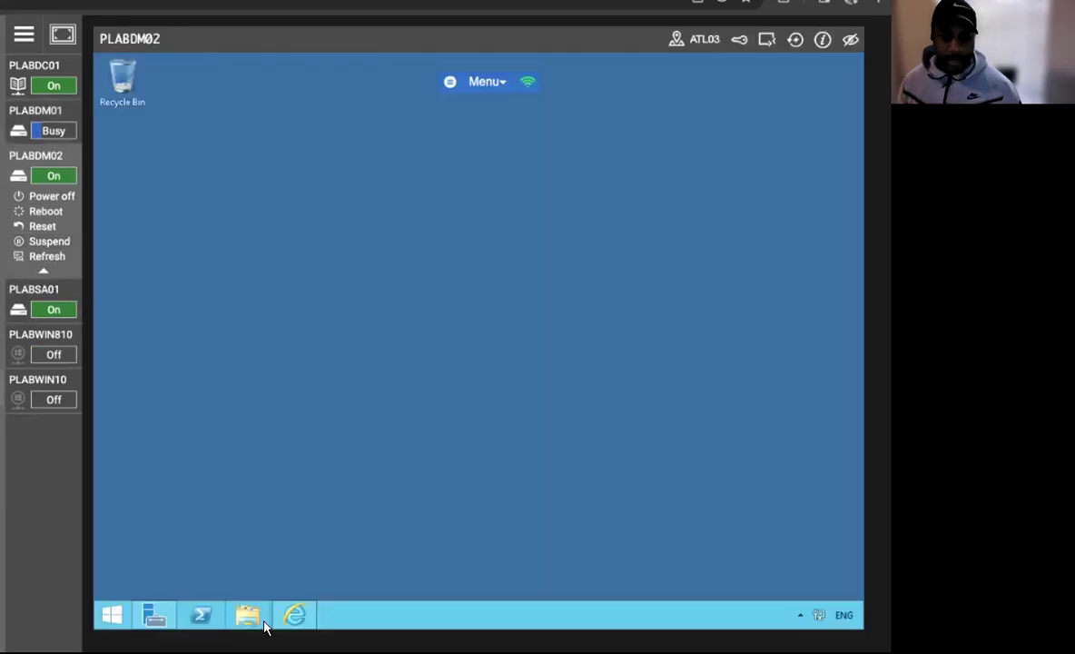
left_click(295, 617)
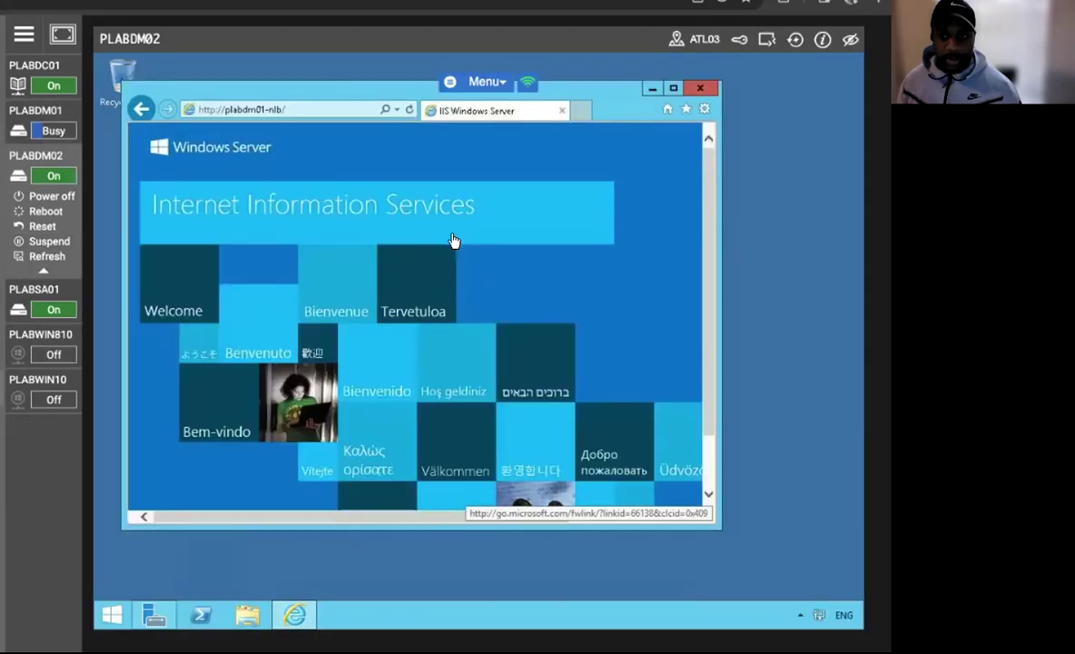
left_click(698, 89)
left_click(112, 615)
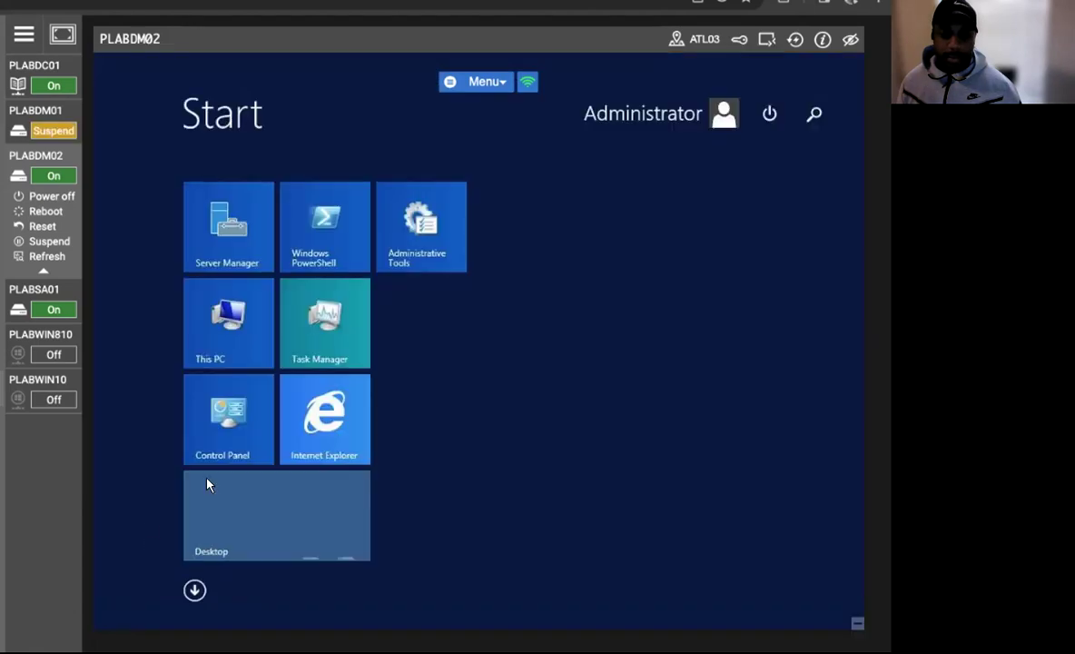
left_click(318, 418)
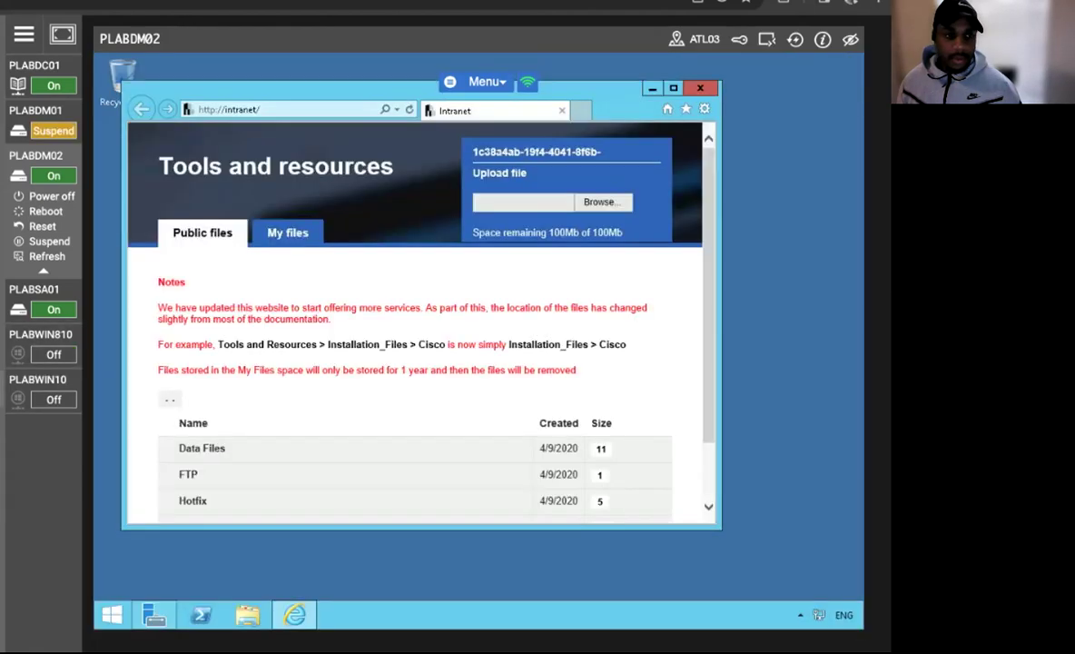
left_click(243, 110)
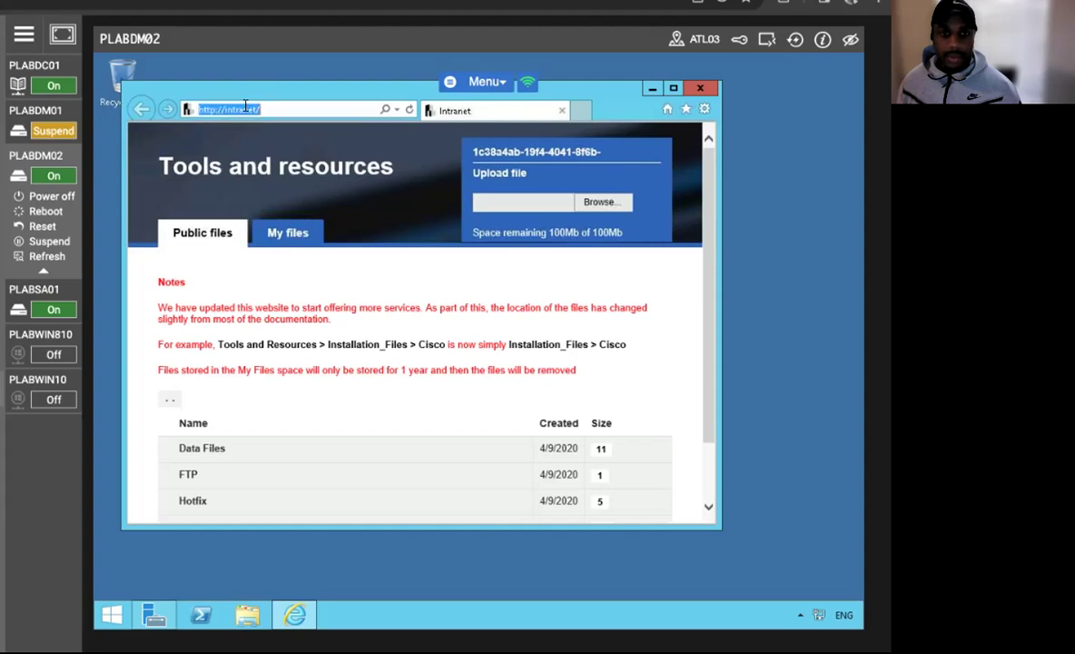
type("ht")
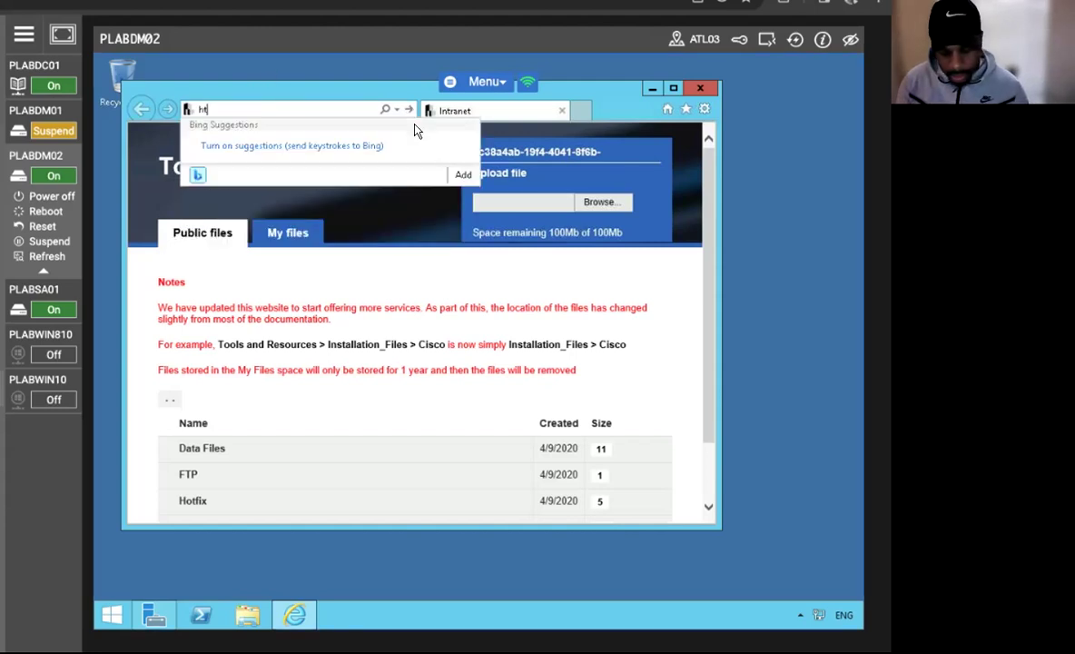
type("tp://plabdm01-nlb/")
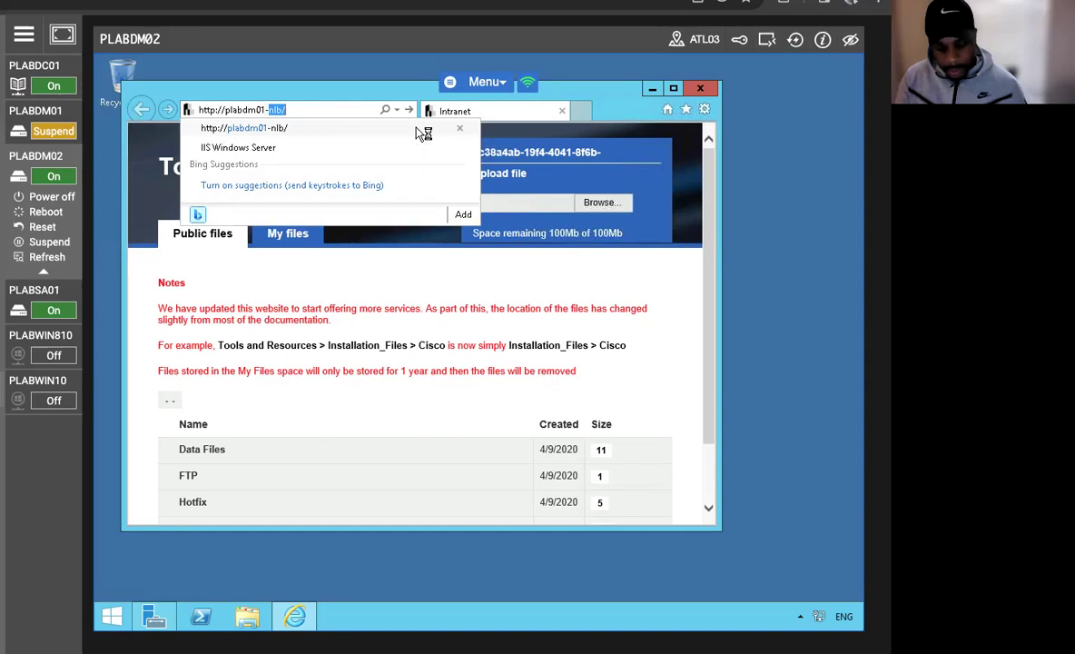
key("Return")
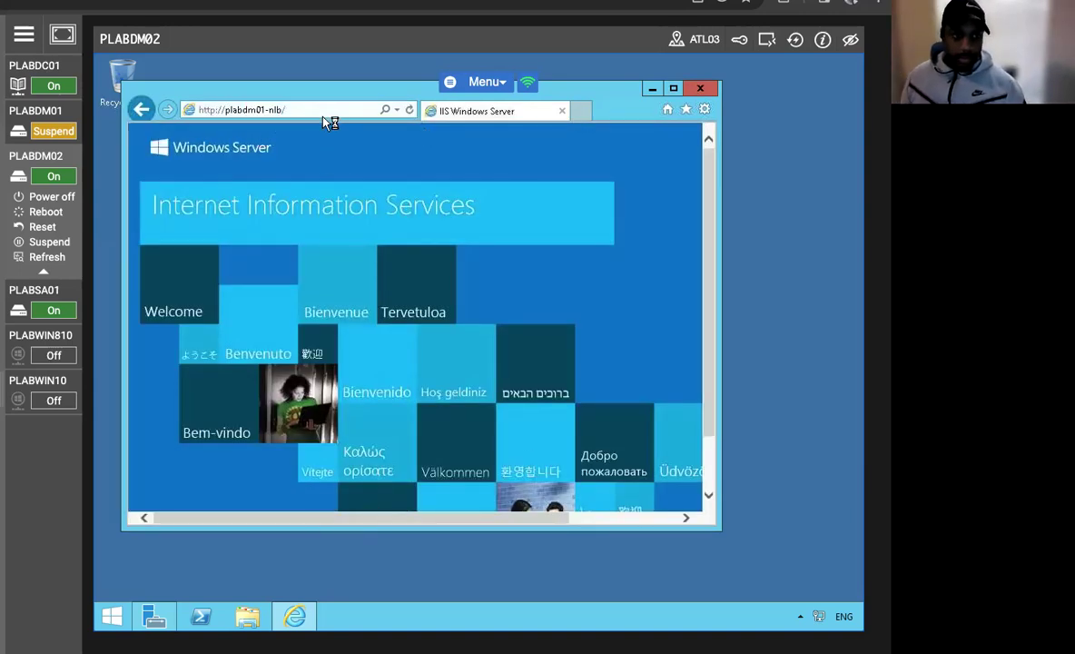
left_click(288, 109)
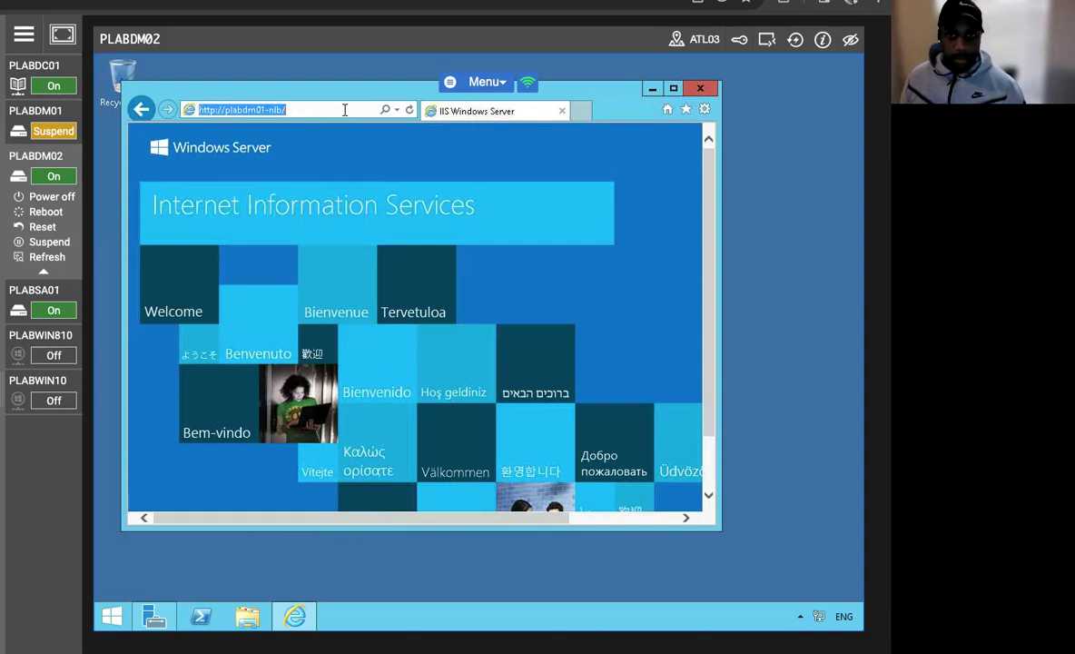
left_click(346, 109)
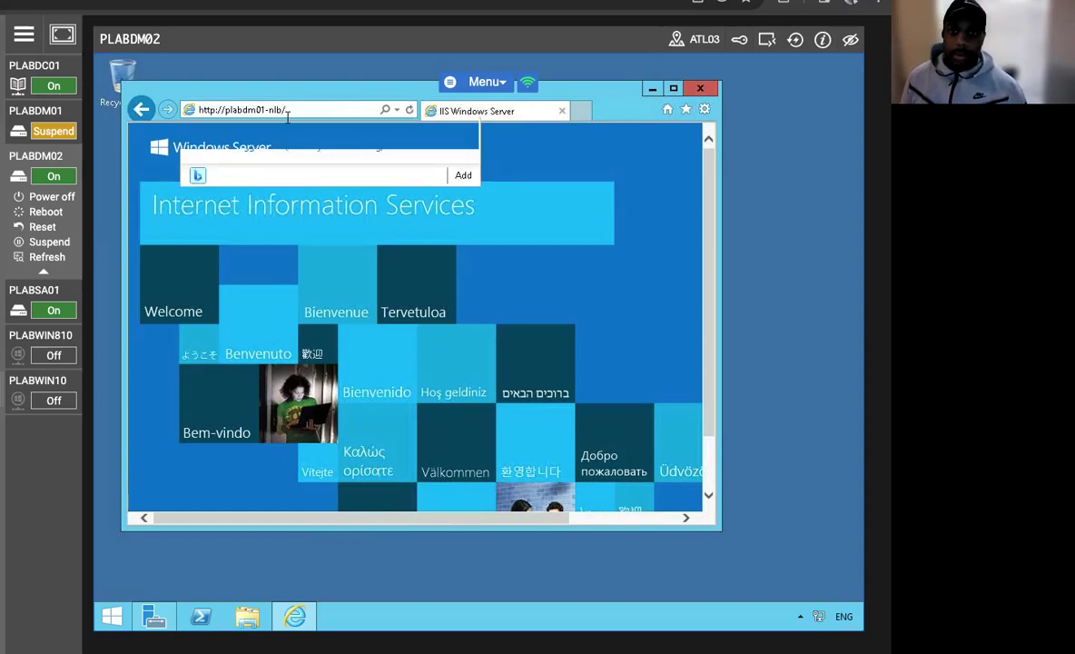
key("Return")
left_click(409, 110)
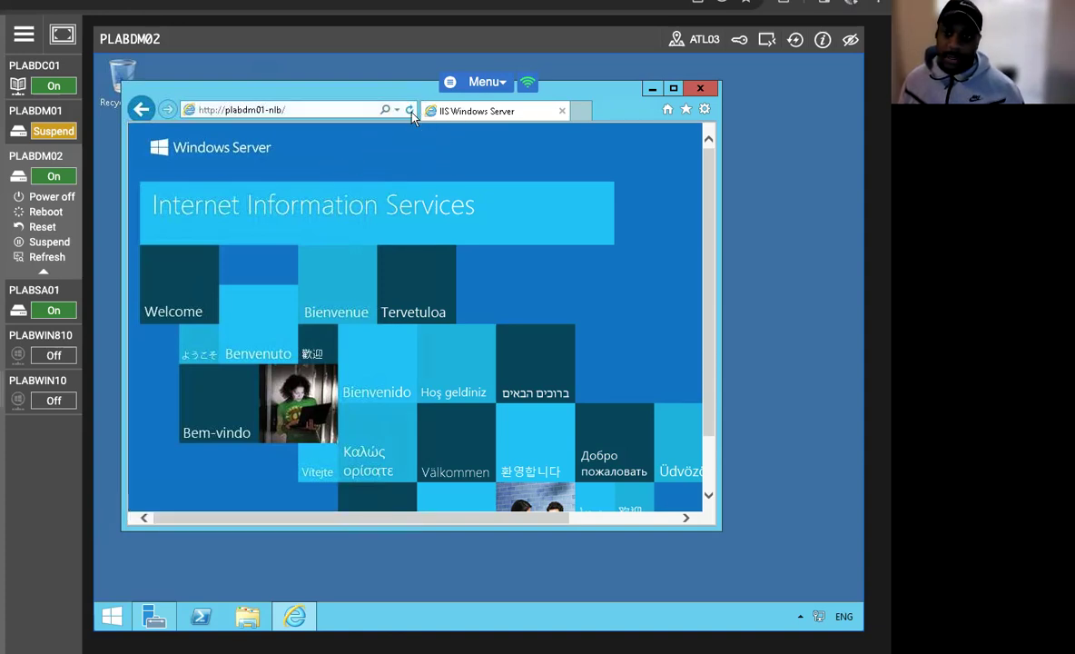
left_click(673, 90)
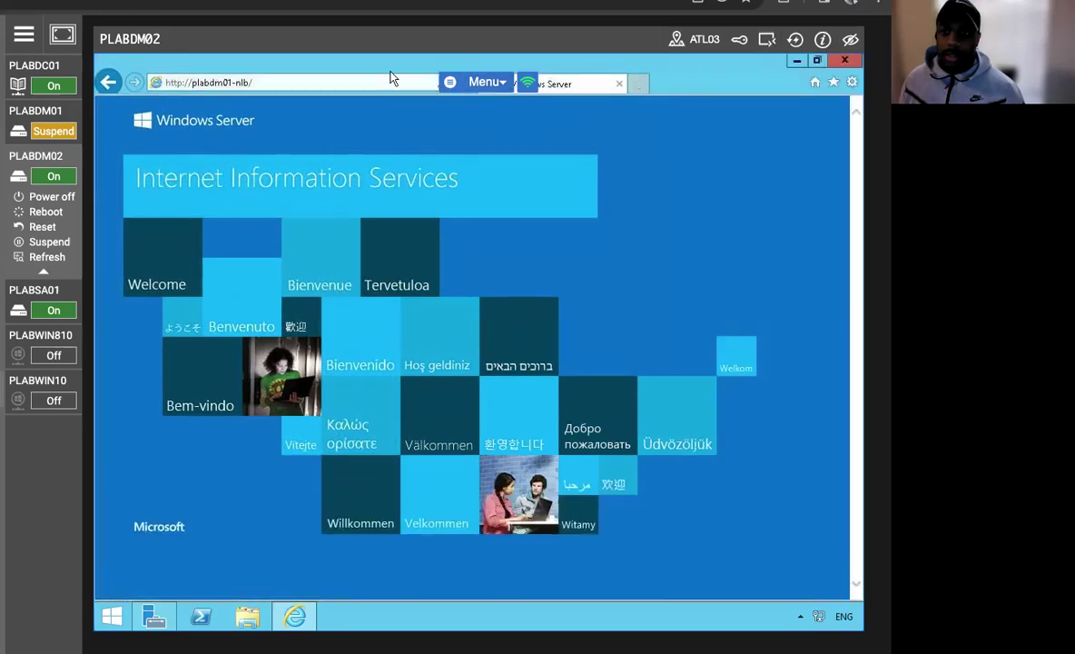
left_click_drag(393, 79, 352, 154)
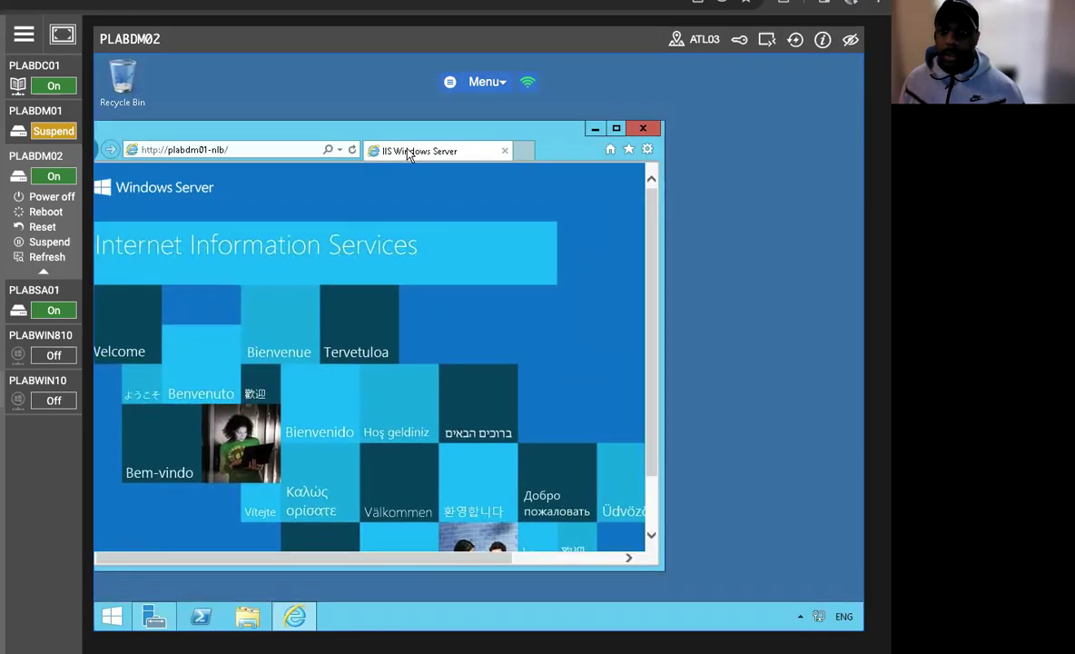
left_click(352, 153)
left_click(352, 153)
left_click(352, 153)
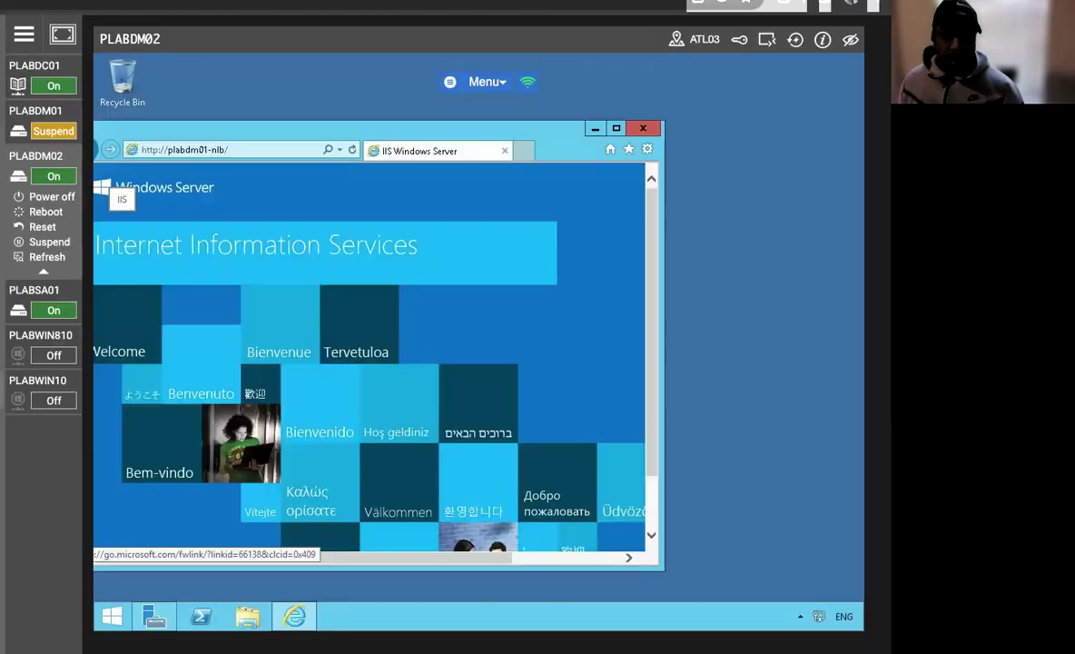
left_click_drag(207, 136, 324, 130)
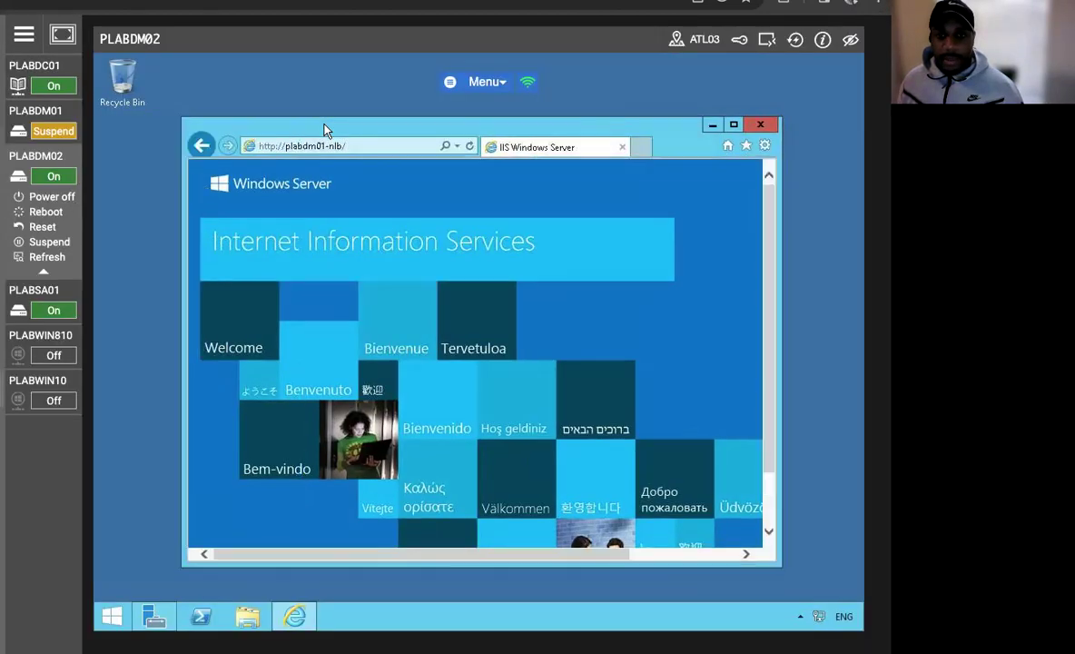